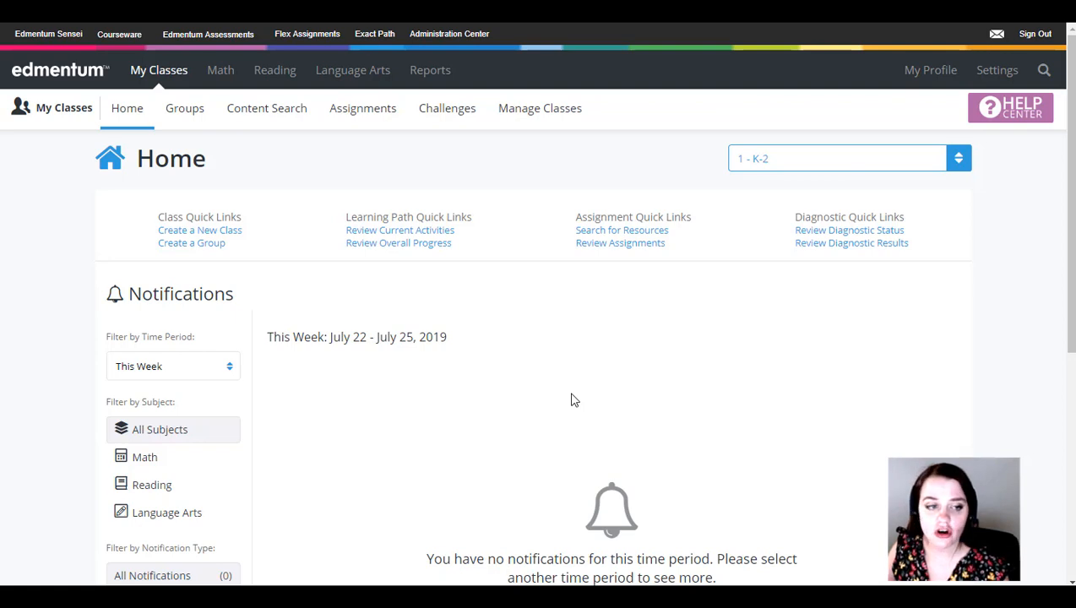
Look over the notification filters by time period, subject, learning path status and teacher-graded activity status on the class home page
{"action": "scroll", "coordinate": [571, 395], "scroll_direction": "down", "scroll_amount": 4}
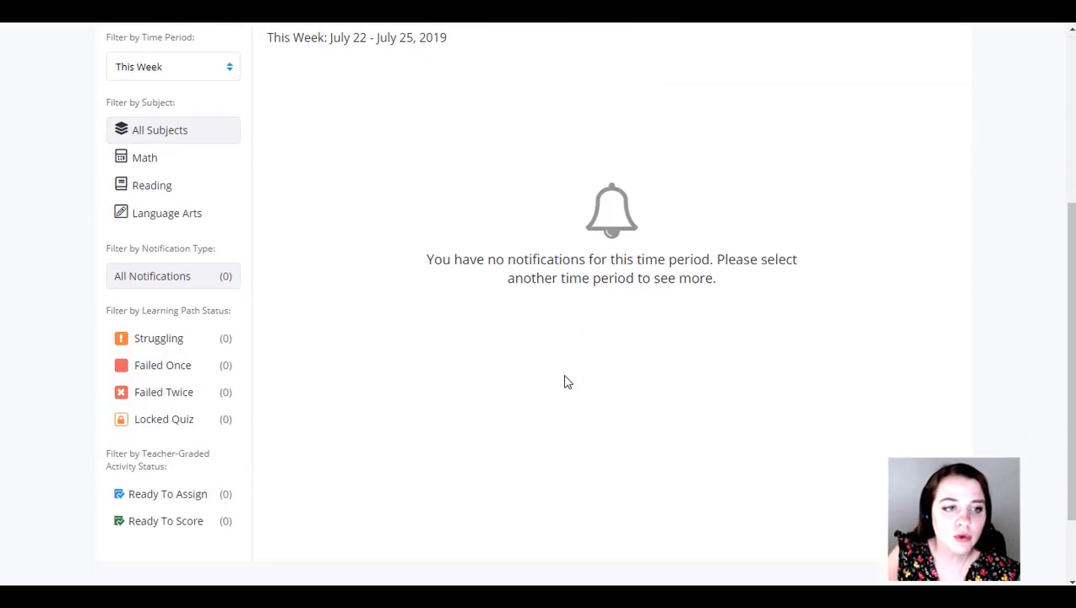
{"action": "scroll", "coordinate": [567, 381], "scroll_direction": "up", "scroll_amount": 1}
{"action": "scroll", "coordinate": [568, 381], "scroll_direction": "up", "scroll_amount": 3}
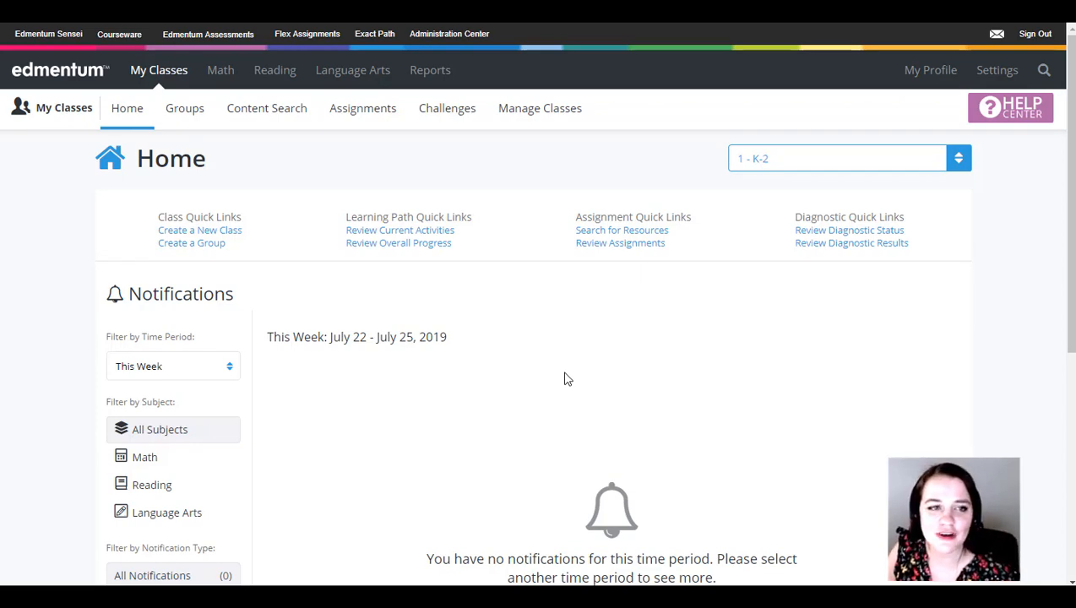
{"action": "scroll", "coordinate": [568, 379], "scroll_direction": "down", "scroll_amount": 3}
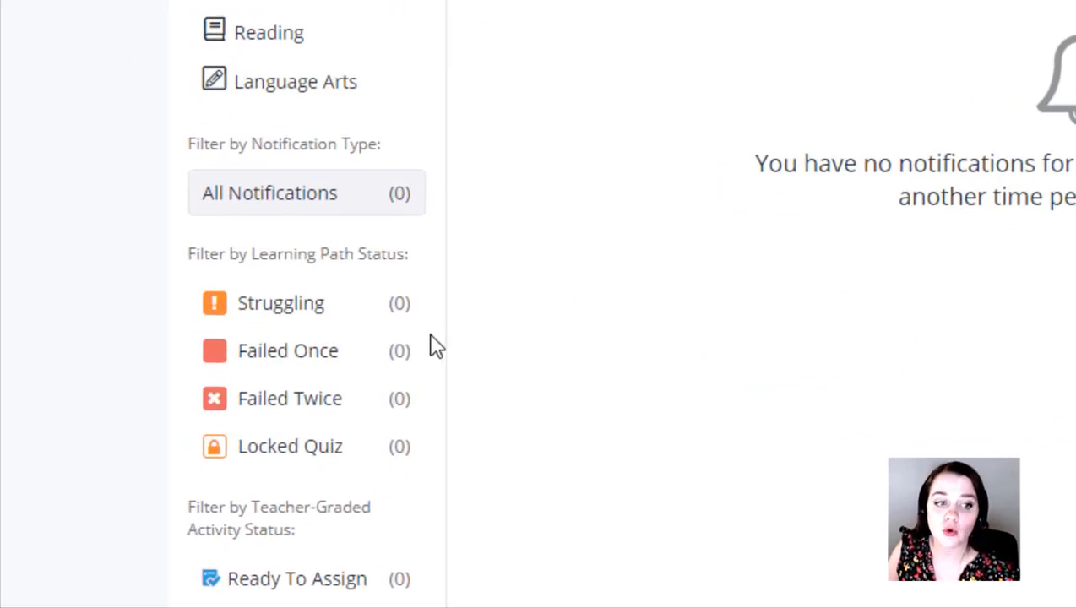
{"action": "scroll", "coordinate": [726, 148], "scroll_direction": "up", "scroll_amount": 3}
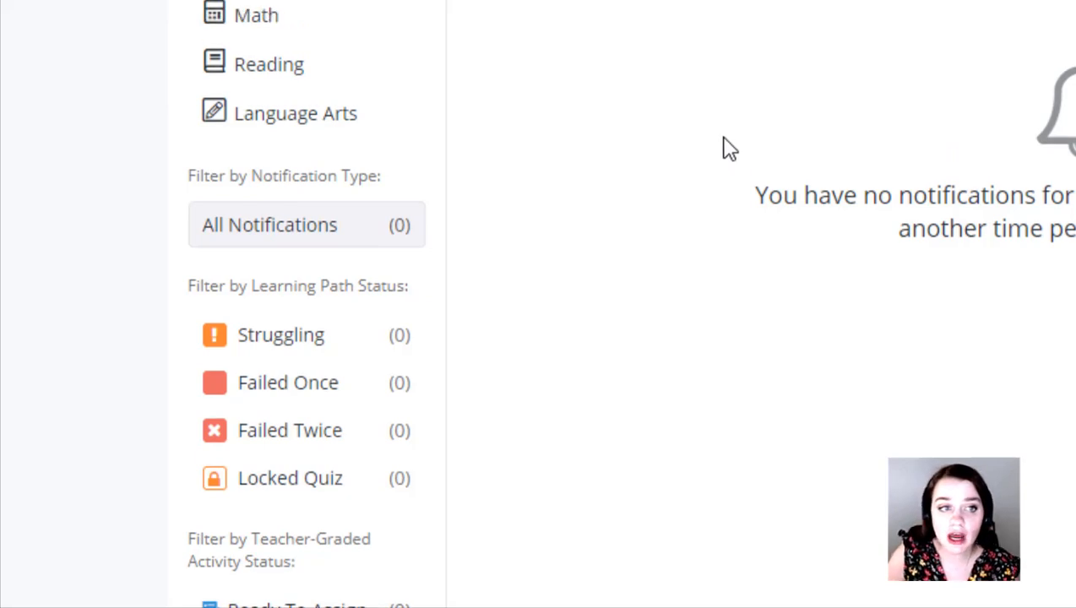
{"action": "scroll", "coordinate": [726, 149], "scroll_direction": "up", "scroll_amount": 1}
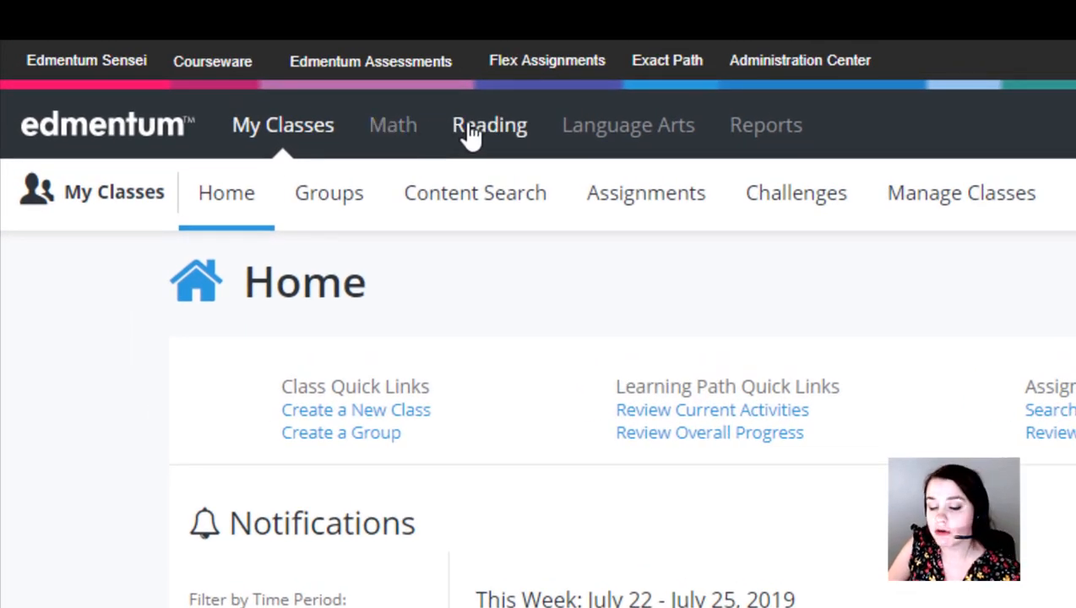
Open the Reading diagnostics and review the Diagnostic Class Averages chart in the class results summary
{"action": "left_click", "coordinate": [484, 126]}
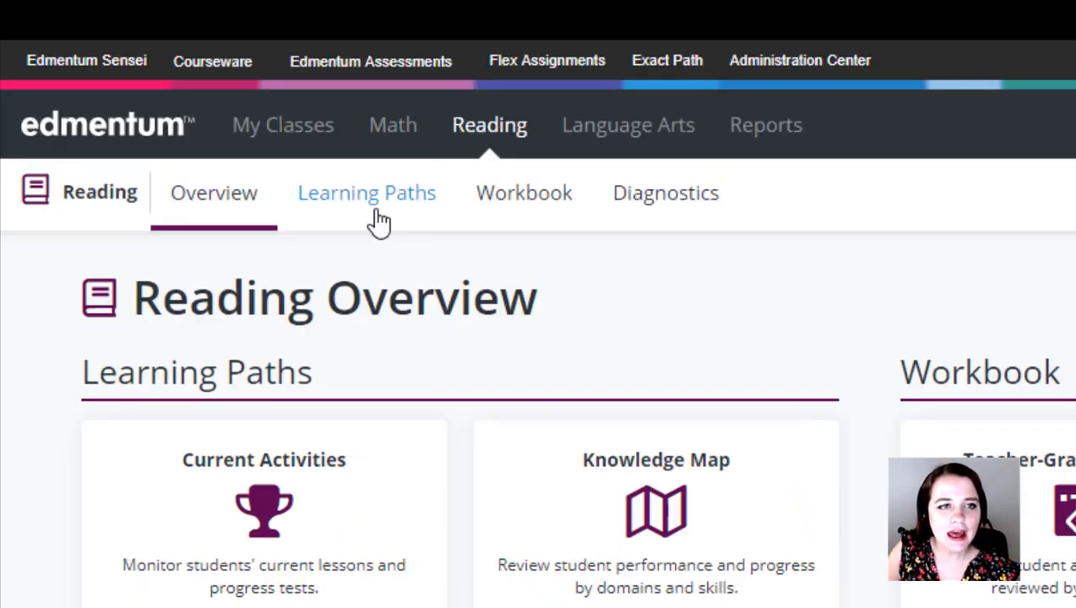
{"action": "left_click", "coordinate": [646, 211]}
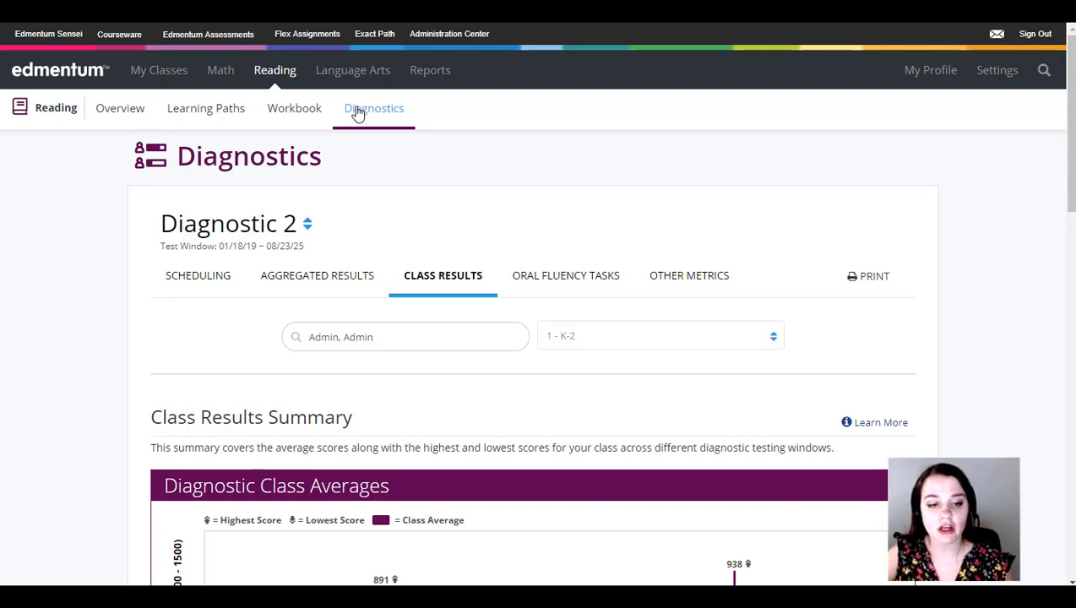
{"action": "scroll", "coordinate": [518, 247], "scroll_direction": "down", "scroll_amount": 1}
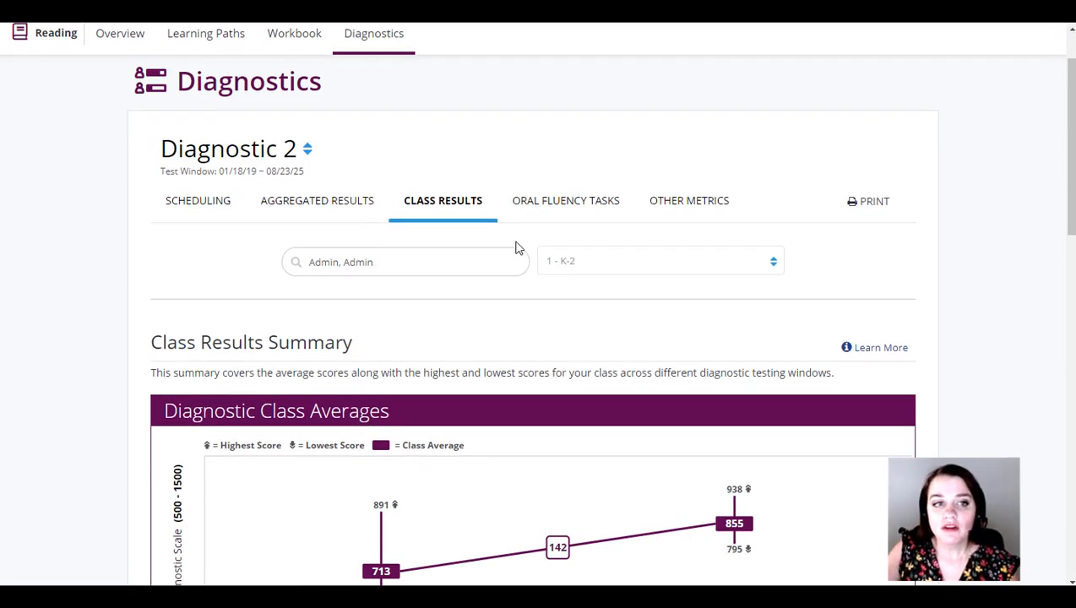
{"action": "scroll", "coordinate": [538, 247], "scroll_direction": "up", "scroll_amount": 1}
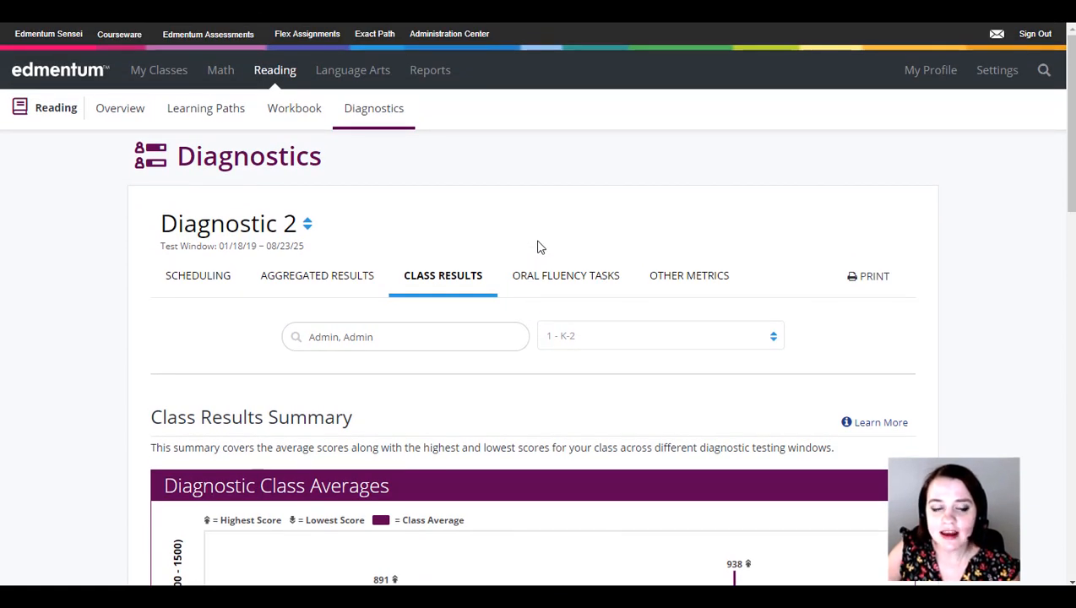
{"action": "scroll", "coordinate": [540, 248], "scroll_direction": "down", "scroll_amount": 2}
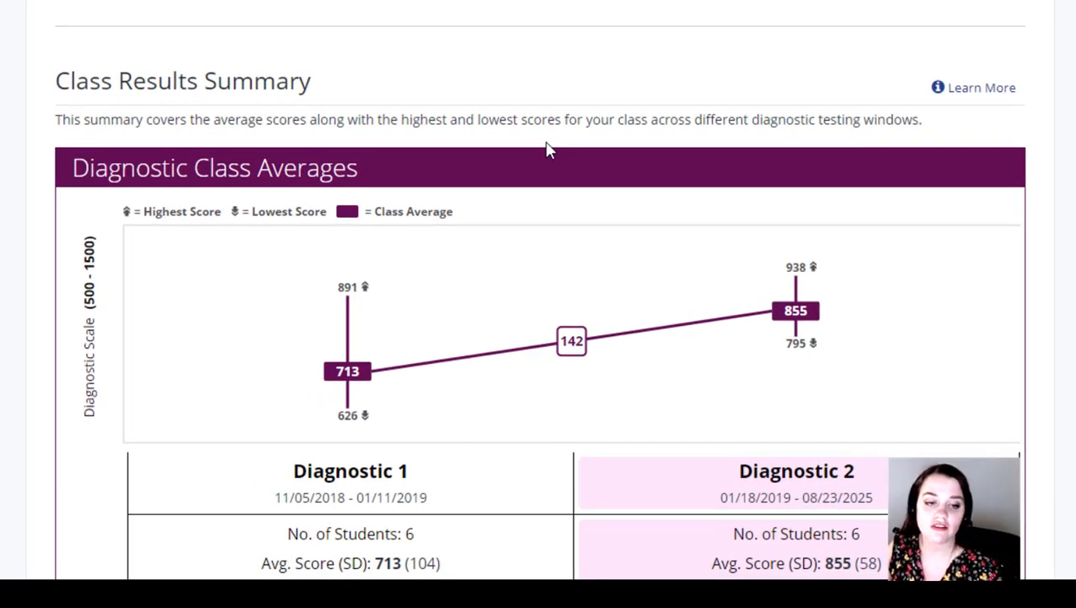
{"action": "scroll", "coordinate": [547, 150], "scroll_direction": "down", "scroll_amount": 3}
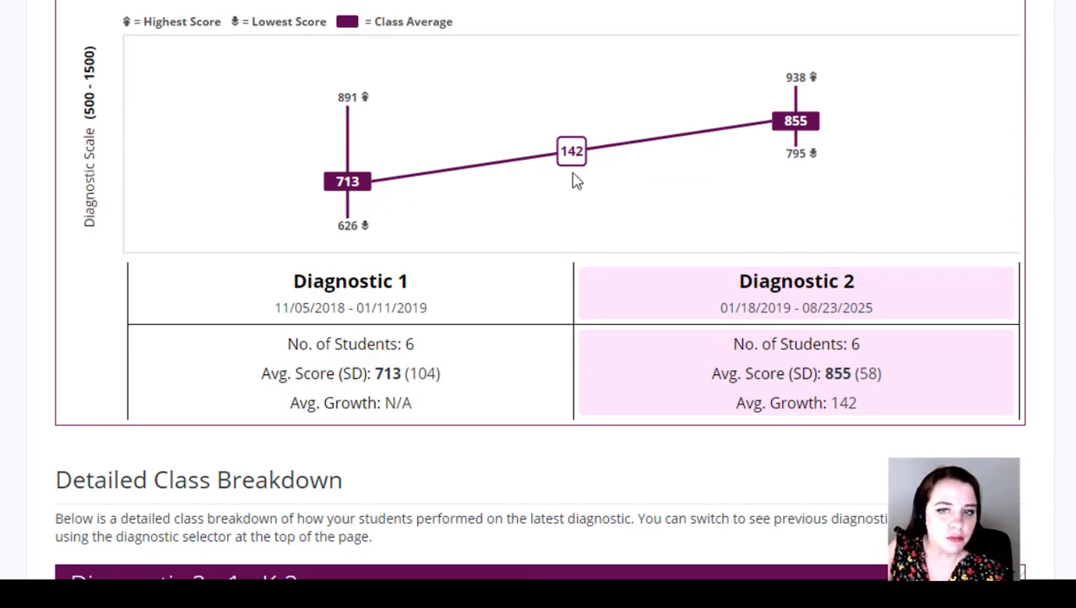
{"action": "scroll", "coordinate": [768, 149], "scroll_direction": "up", "scroll_amount": 5}
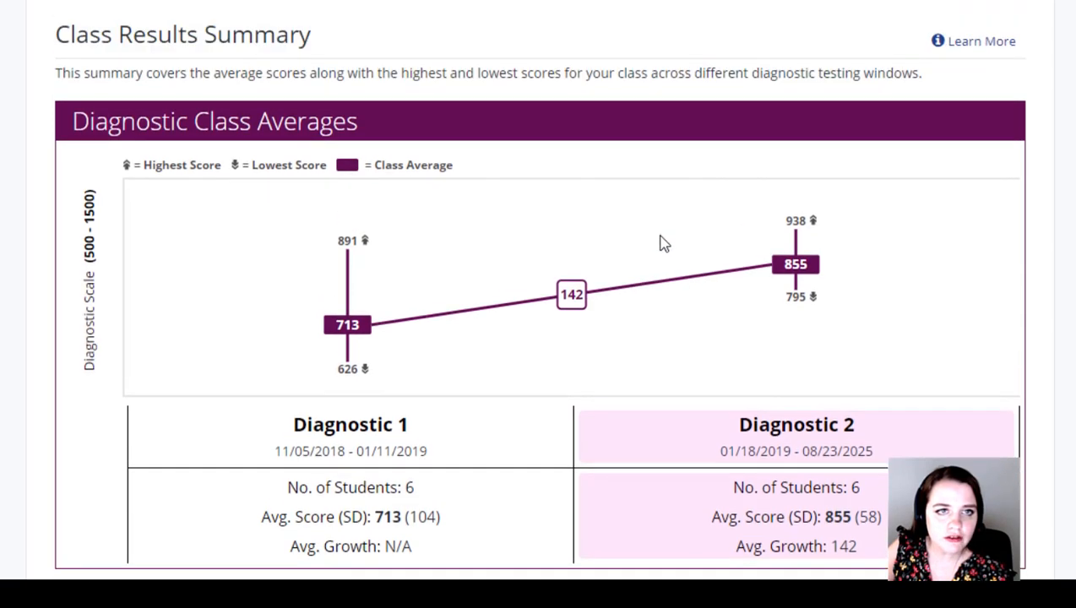
{"action": "scroll", "coordinate": [593, 260], "scroll_direction": "down", "scroll_amount": 5}
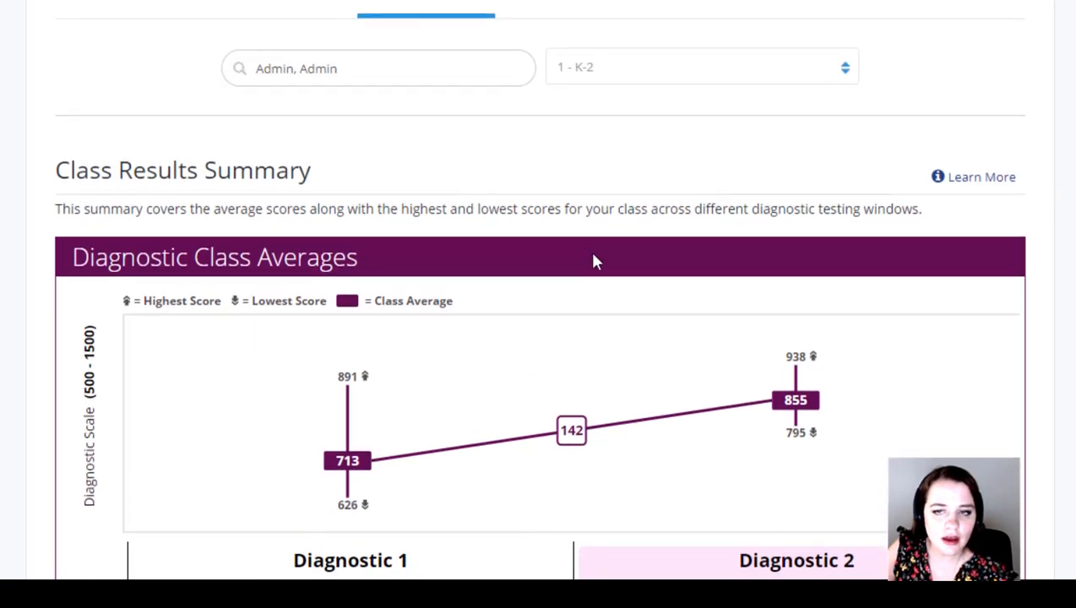
Examine the Detailed Class Breakdown table and the Lowest Learning Path Entry Grade (LPEG) chart for Diagnostic 2
{"action": "scroll", "coordinate": [593, 260], "scroll_direction": "down", "scroll_amount": 4}
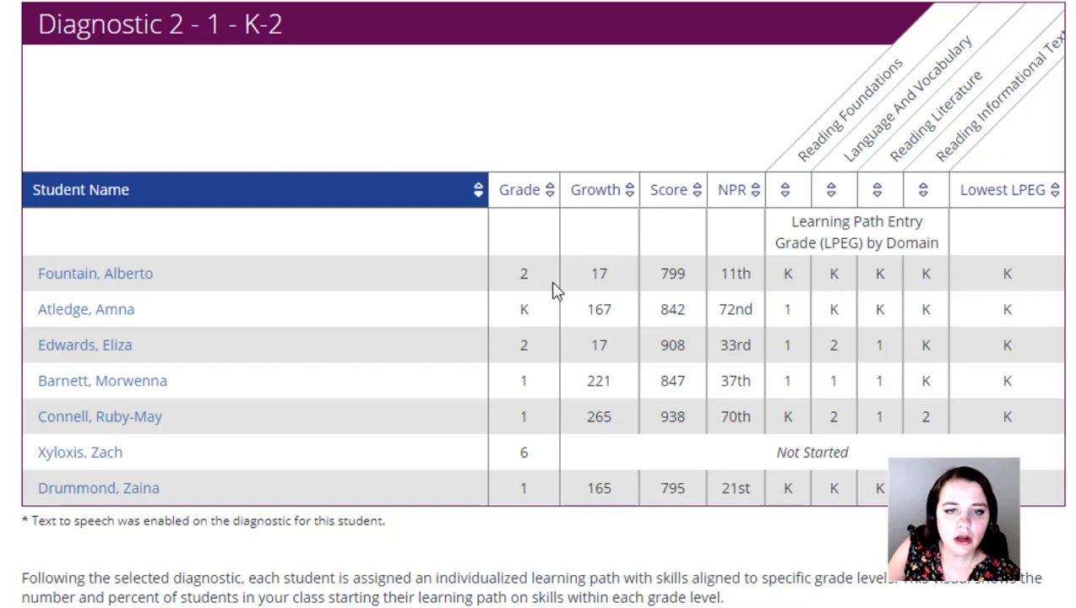
{"action": "scroll", "coordinate": [553, 290], "scroll_direction": "down", "scroll_amount": 2}
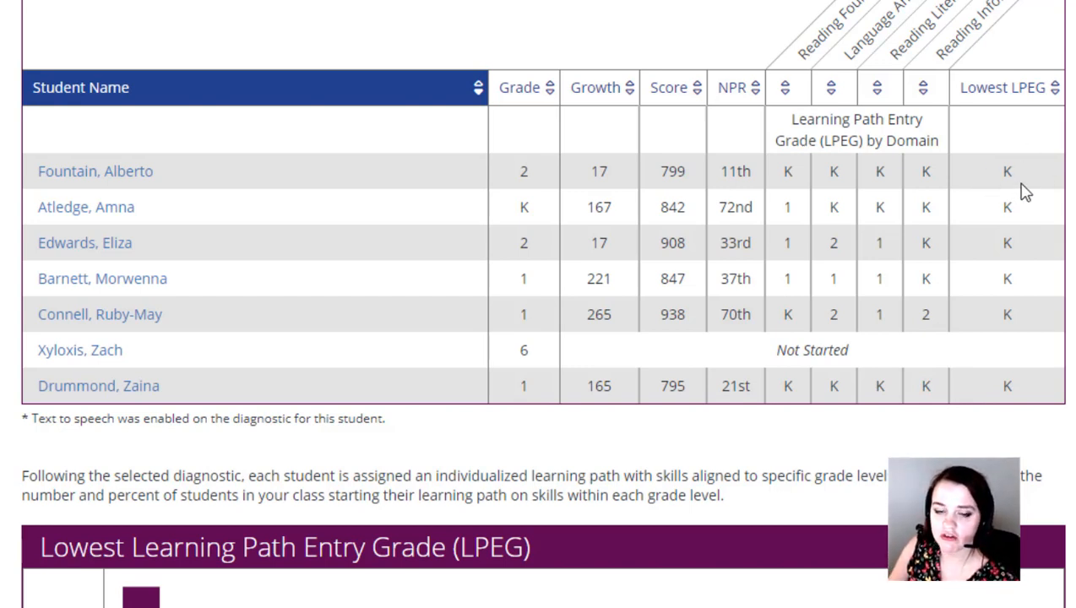
{"action": "scroll", "coordinate": [1025, 192], "scroll_direction": "down", "scroll_amount": 4}
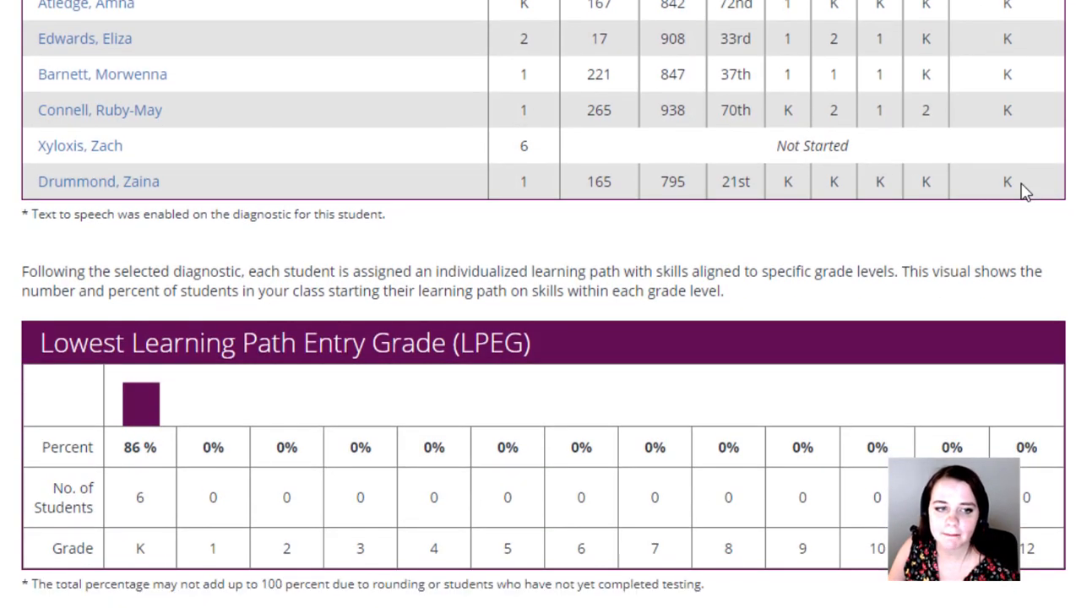
{"action": "scroll", "coordinate": [1024, 193], "scroll_direction": "down", "scroll_amount": 1}
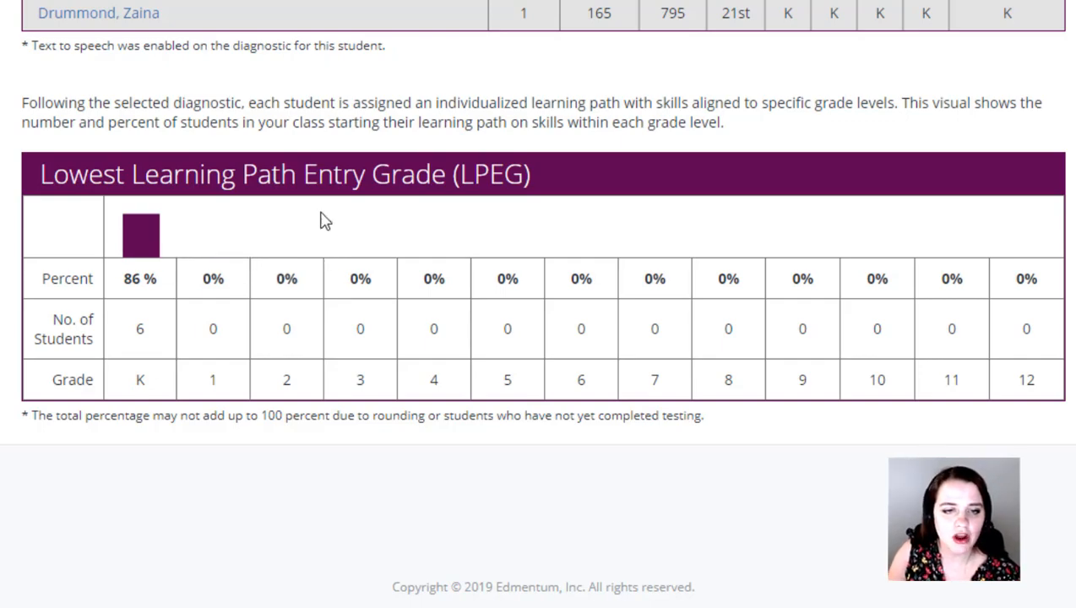
Open the individual diagnostic report of the first student listed in the Detailed Class Breakdown table
{"action": "scroll", "coordinate": [319, 222], "scroll_direction": "up", "scroll_amount": 9}
{"action": "scroll", "coordinate": [320, 221], "scroll_direction": "up", "scroll_amount": 8}
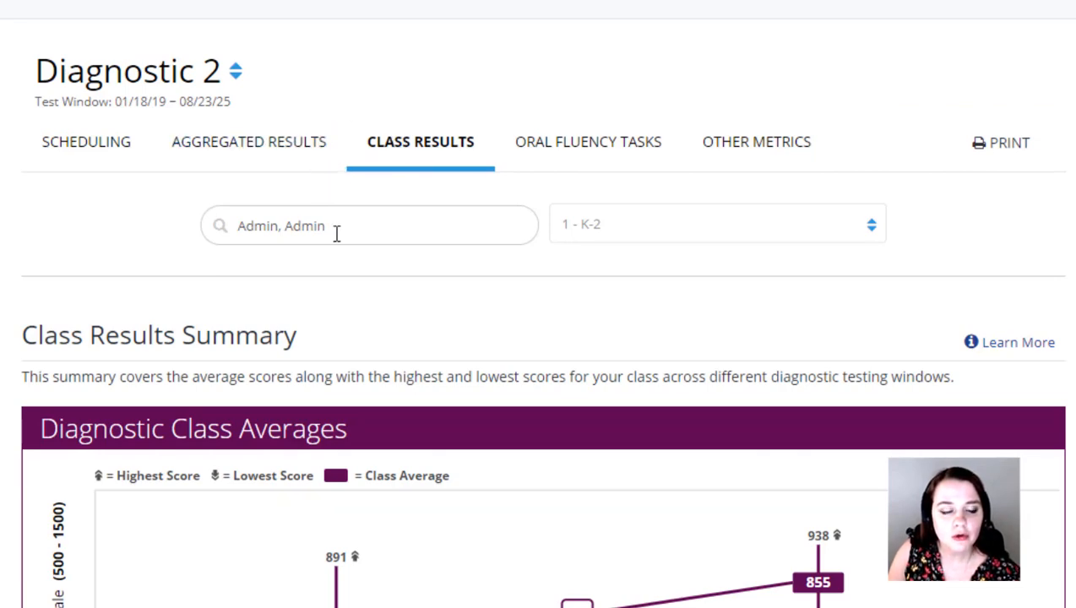
{"action": "scroll", "coordinate": [247, 413], "scroll_direction": "down", "scroll_amount": 10}
{"action": "scroll", "coordinate": [242, 428], "scroll_direction": "down", "scroll_amount": 2}
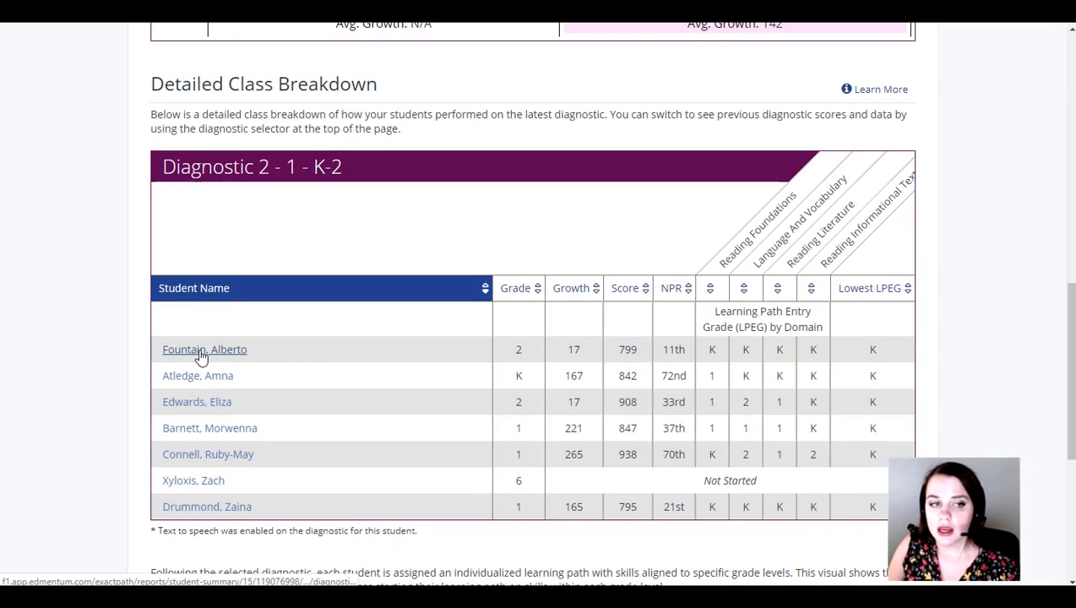
{"action": "left_click", "coordinate": [201, 355]}
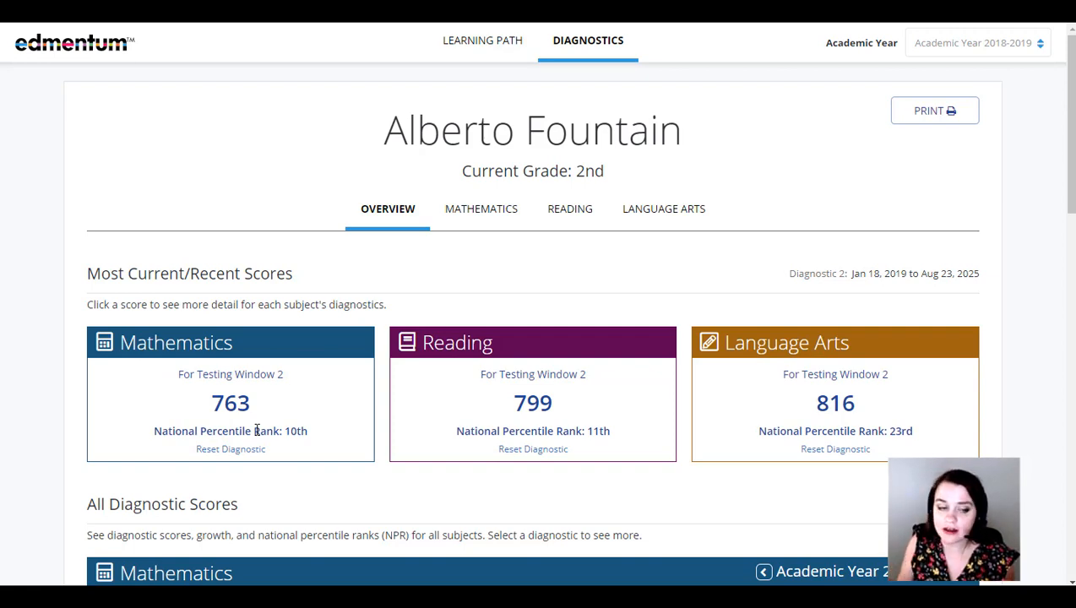
Examine the student's most recent scores and the Mathematics and Reading charts under All Diagnostic Scores
{"action": "scroll", "coordinate": [355, 387], "scroll_direction": "down", "scroll_amount": 4}
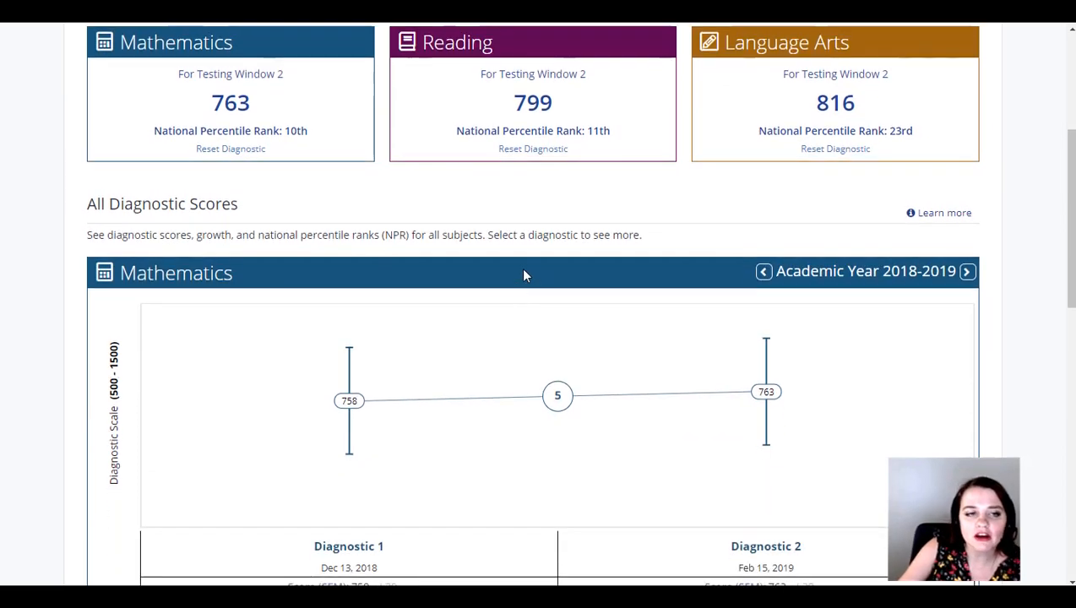
{"action": "scroll", "coordinate": [506, 249], "scroll_direction": "down", "scroll_amount": 1}
{"action": "scroll", "coordinate": [496, 231], "scroll_direction": "down", "scroll_amount": 1}
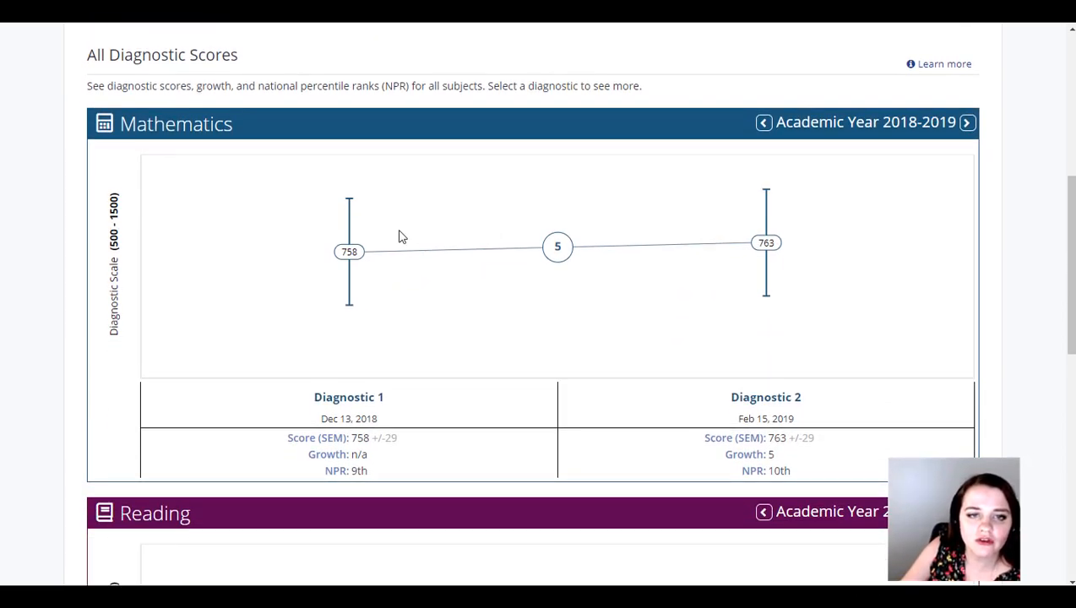
{"action": "scroll", "coordinate": [368, 261], "scroll_direction": "up", "scroll_amount": 2}
{"action": "scroll", "coordinate": [369, 261], "scroll_direction": "down", "scroll_amount": 1}
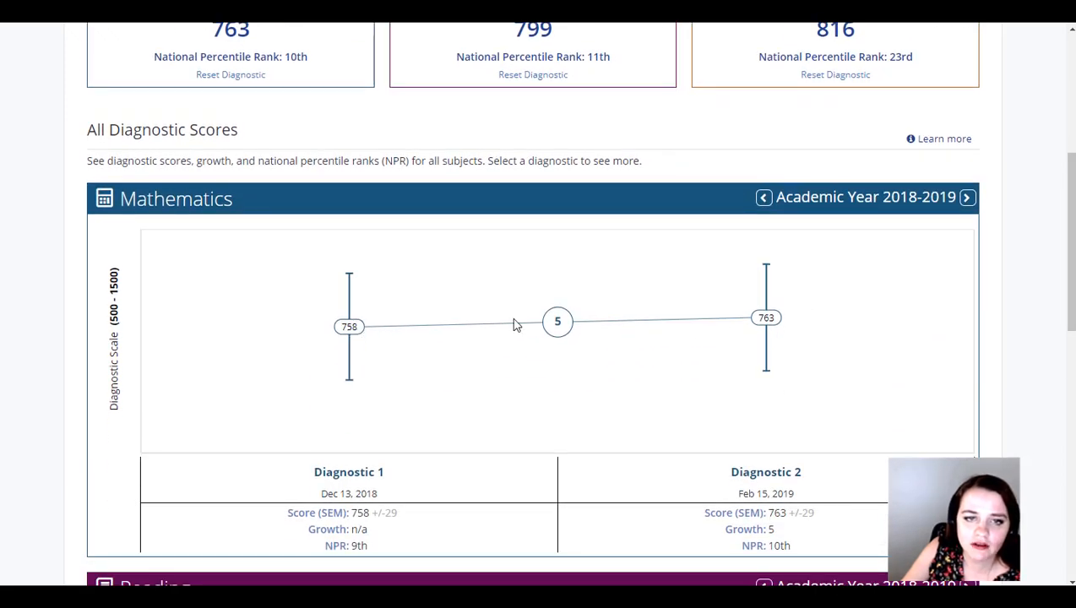
{"action": "scroll", "coordinate": [802, 313], "scroll_direction": "down", "scroll_amount": 3}
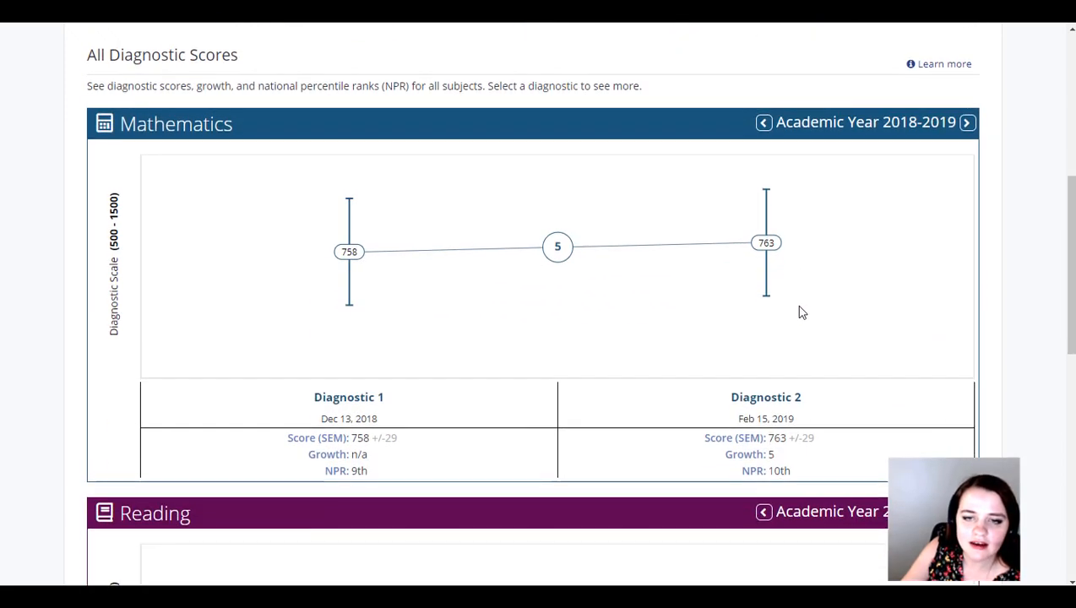
{"action": "scroll", "coordinate": [801, 312], "scroll_direction": "down", "scroll_amount": 2}
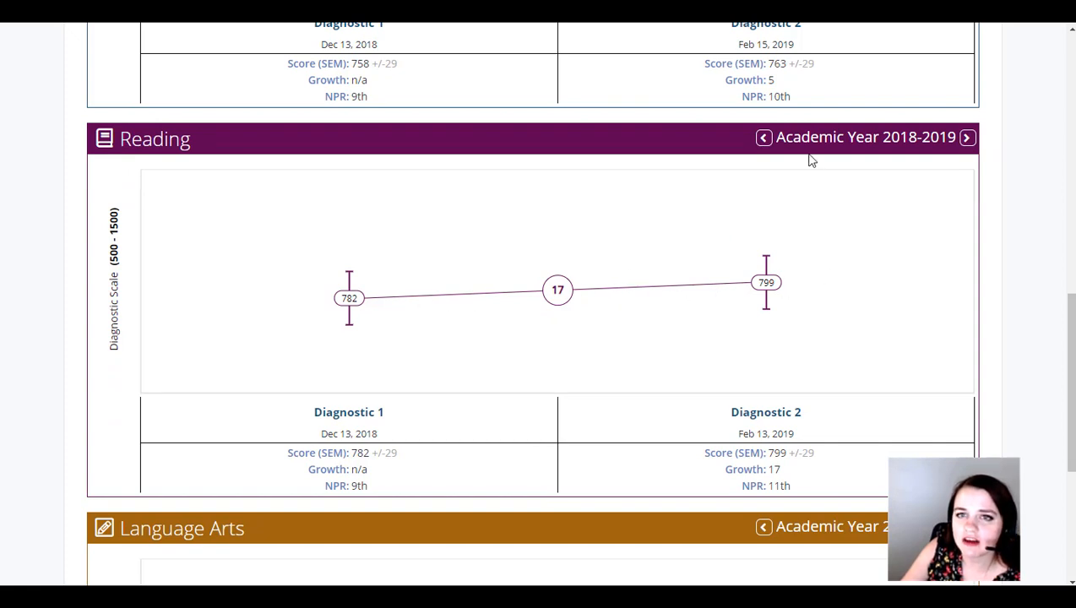
Switch the diagnostic score charts to Academic Year 2017-2018 and review the results for Reading, Language Arts and Mathematics
{"action": "left_click", "coordinate": [764, 136]}
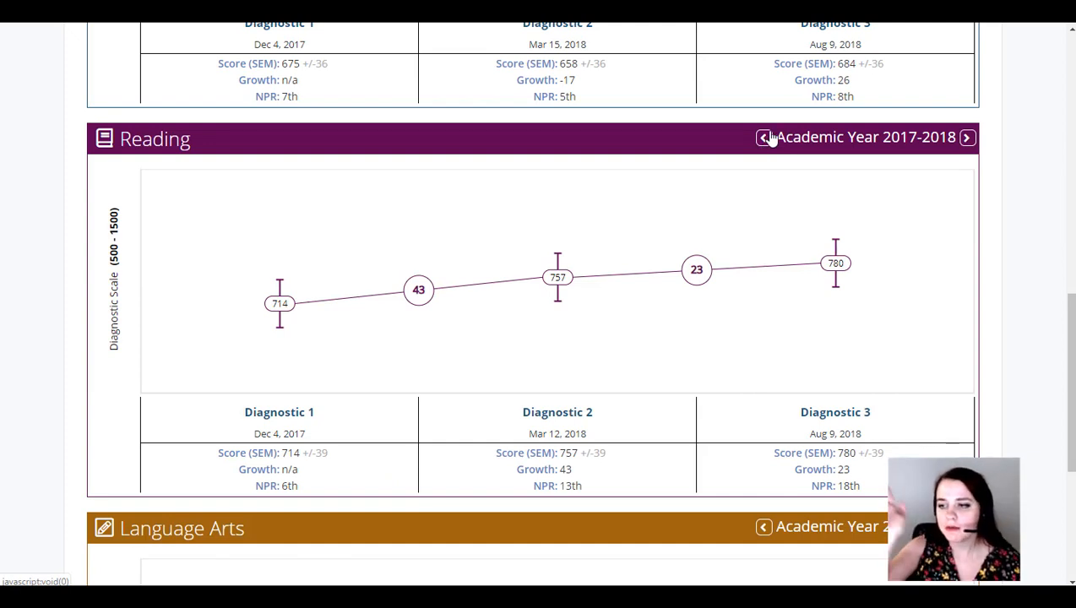
{"action": "scroll", "coordinate": [733, 211], "scroll_direction": "down", "scroll_amount": 3}
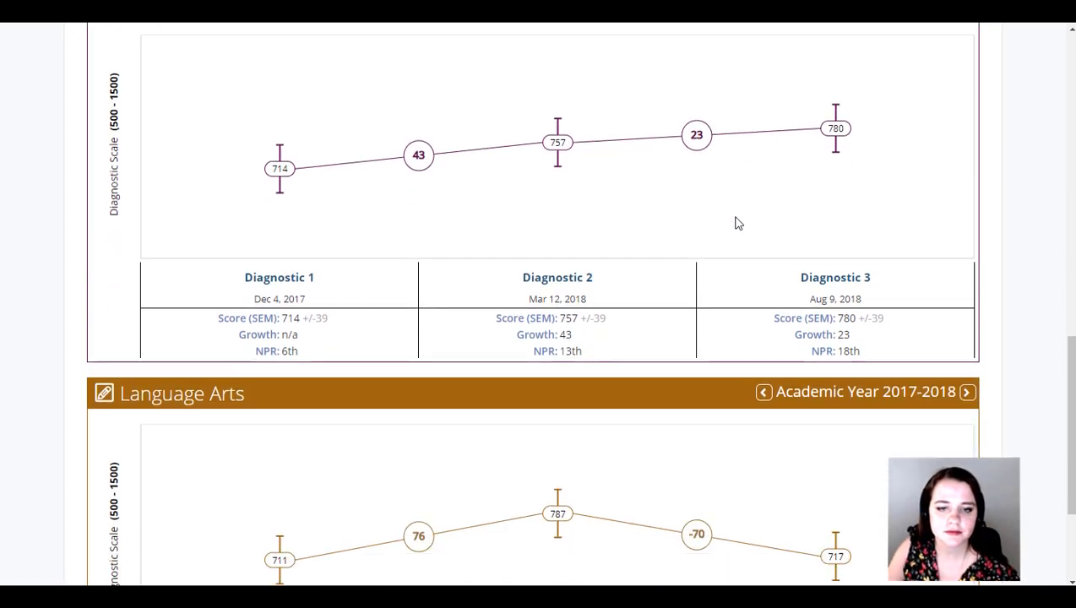
{"action": "scroll", "coordinate": [744, 229], "scroll_direction": "down", "scroll_amount": 1}
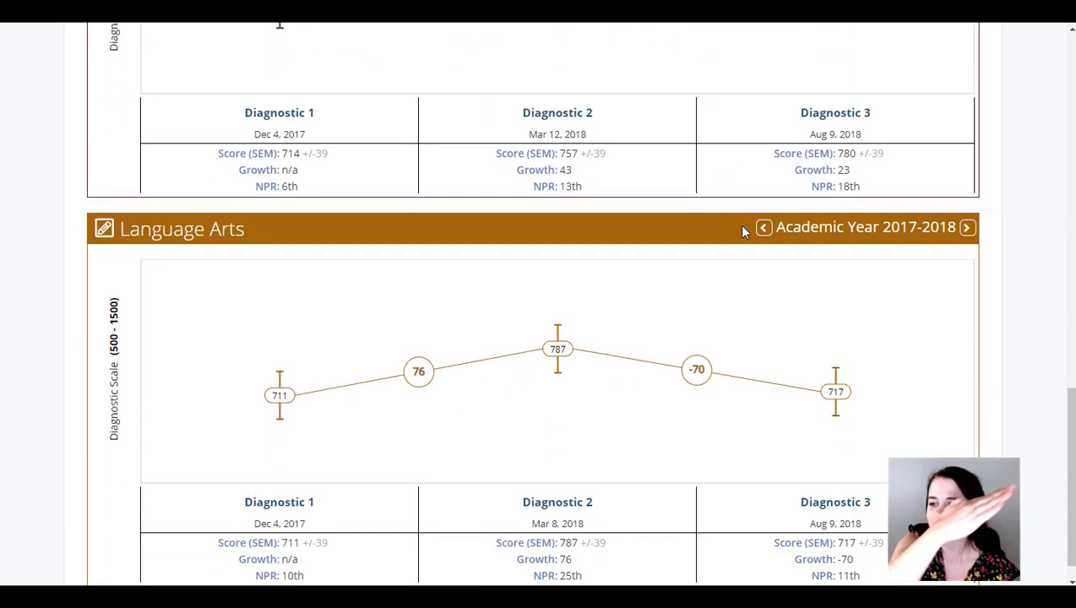
{"action": "scroll", "coordinate": [645, 385], "scroll_direction": "down", "scroll_amount": 1}
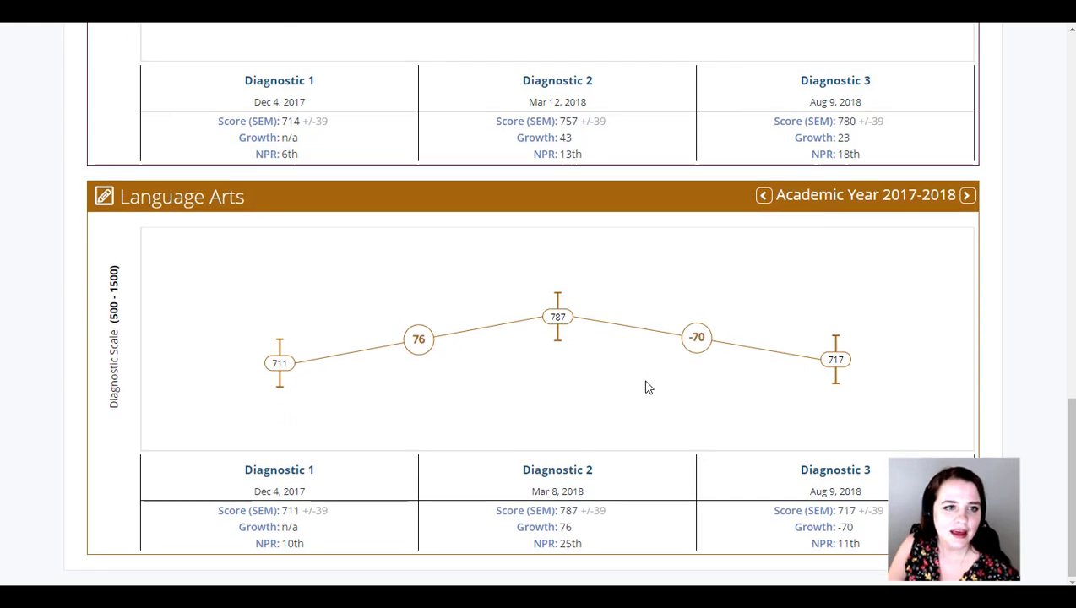
{"action": "scroll", "coordinate": [646, 387], "scroll_direction": "up", "scroll_amount": 5}
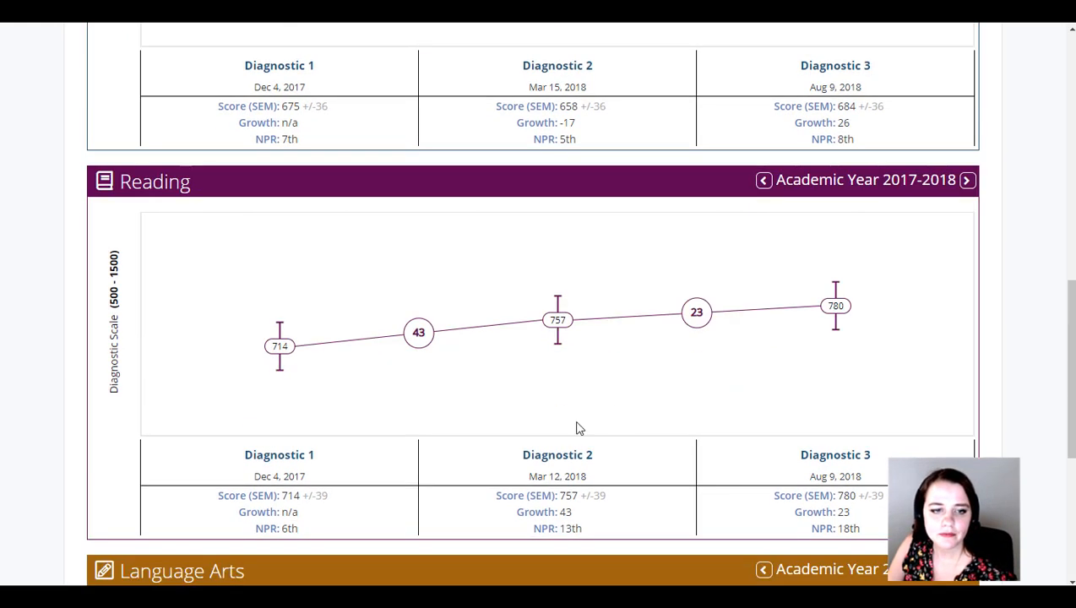
{"action": "scroll", "coordinate": [299, 459], "scroll_direction": "up", "scroll_amount": 6}
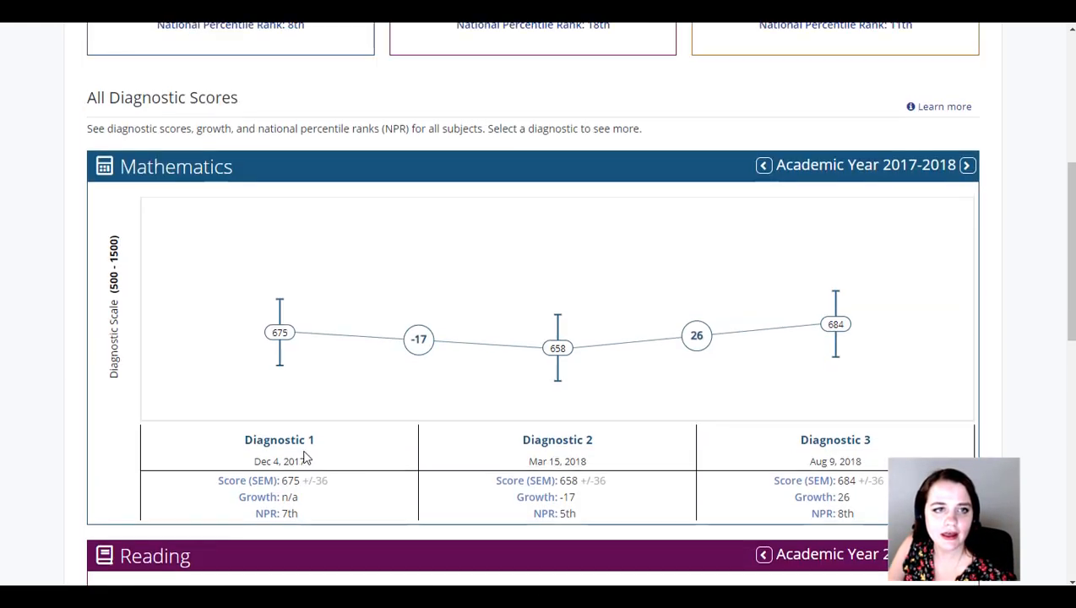
Return the score charts to Academic Year 2018-2019 and open the Mathematics Diagnostic 1 details to view the National Percentile Rank
{"action": "left_click", "coordinate": [967, 241]}
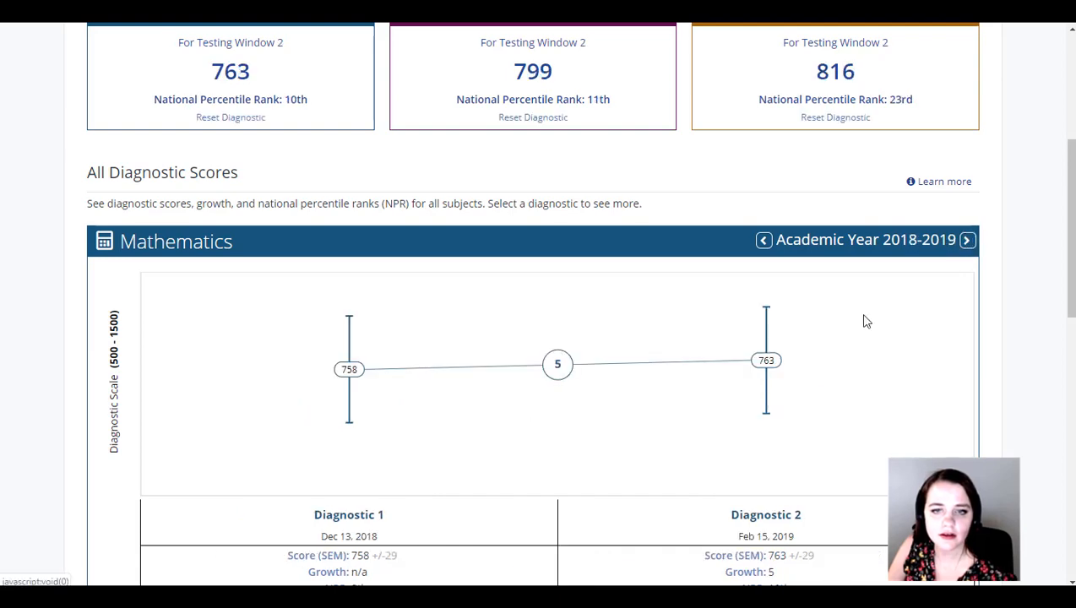
{"action": "scroll", "coordinate": [384, 414], "scroll_direction": "down", "scroll_amount": 2}
{"action": "left_click", "coordinate": [361, 365]}
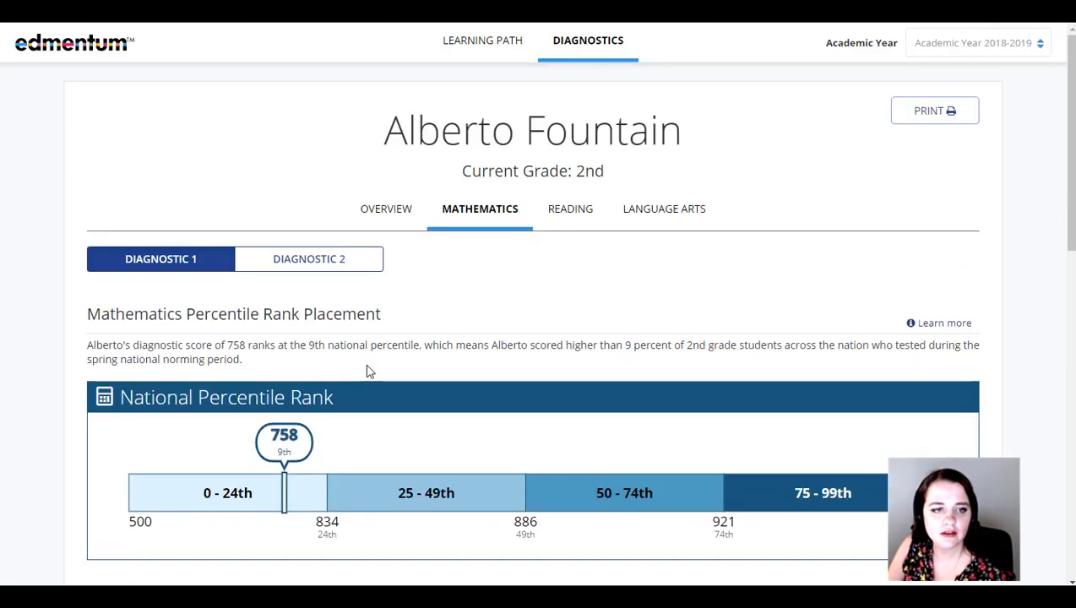
{"action": "scroll", "coordinate": [492, 365], "scroll_direction": "down", "scroll_amount": 2}
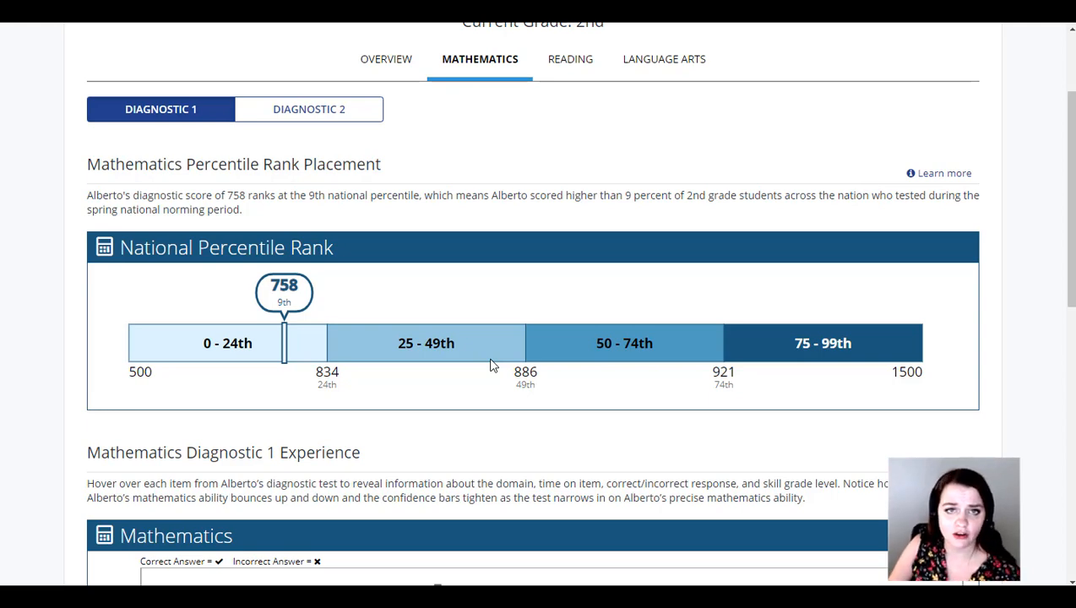
{"action": "scroll", "coordinate": [490, 365], "scroll_direction": "down", "scroll_amount": 1}
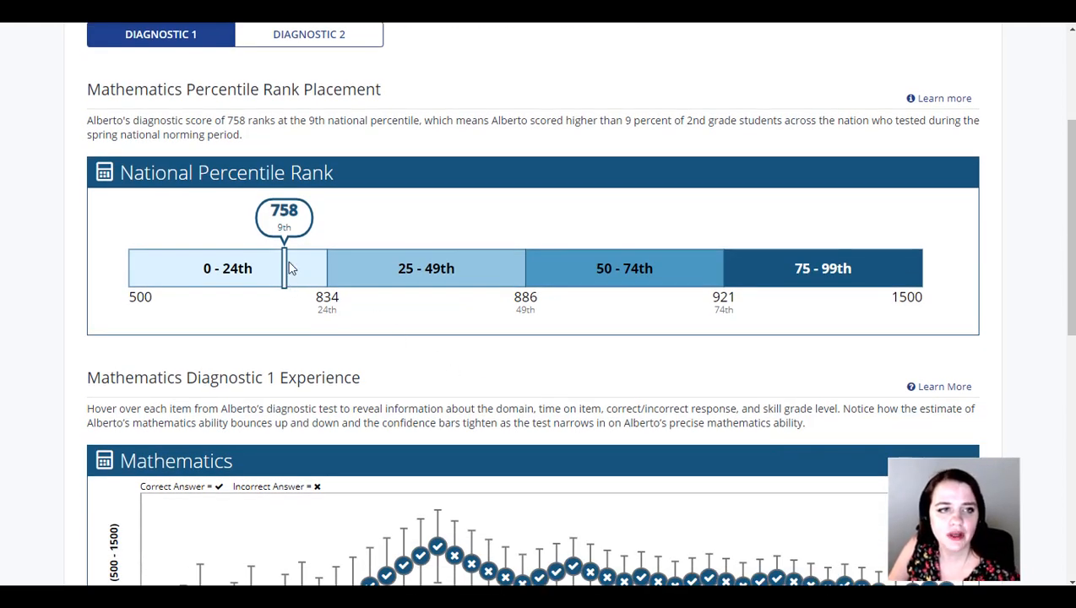
Examine the student's placement on the Mathematics National Percentile Rank scale for Diagnostic 1
{"action": "scroll", "coordinate": [325, 271], "scroll_direction": "up", "scroll_amount": 3}
{"action": "scroll", "coordinate": [319, 281], "scroll_direction": "down", "scroll_amount": 2}
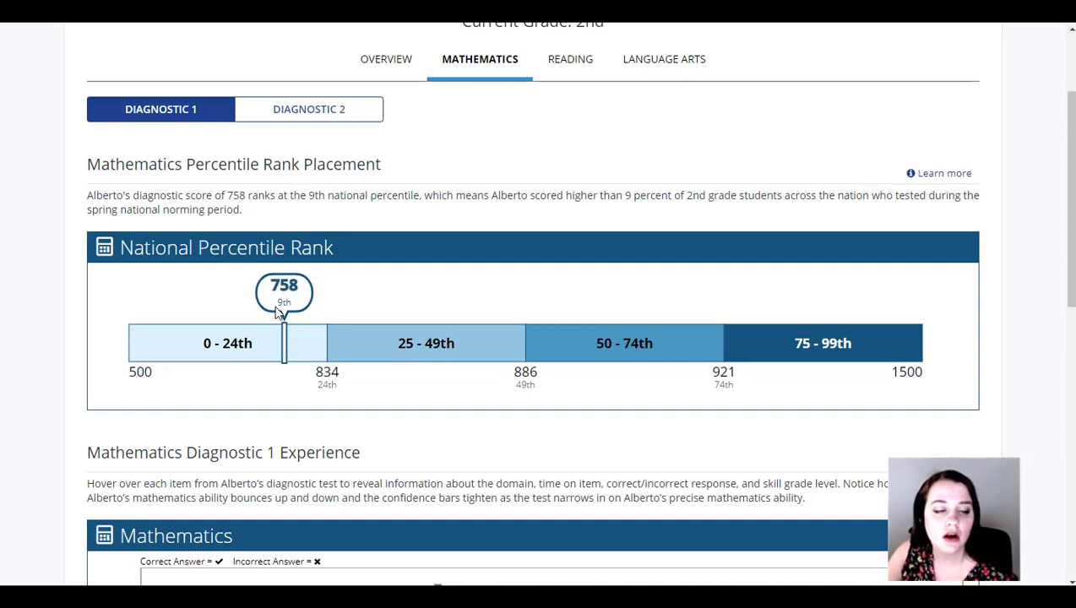
{"action": "scroll", "coordinate": [576, 267], "scroll_direction": "down", "scroll_amount": 1}
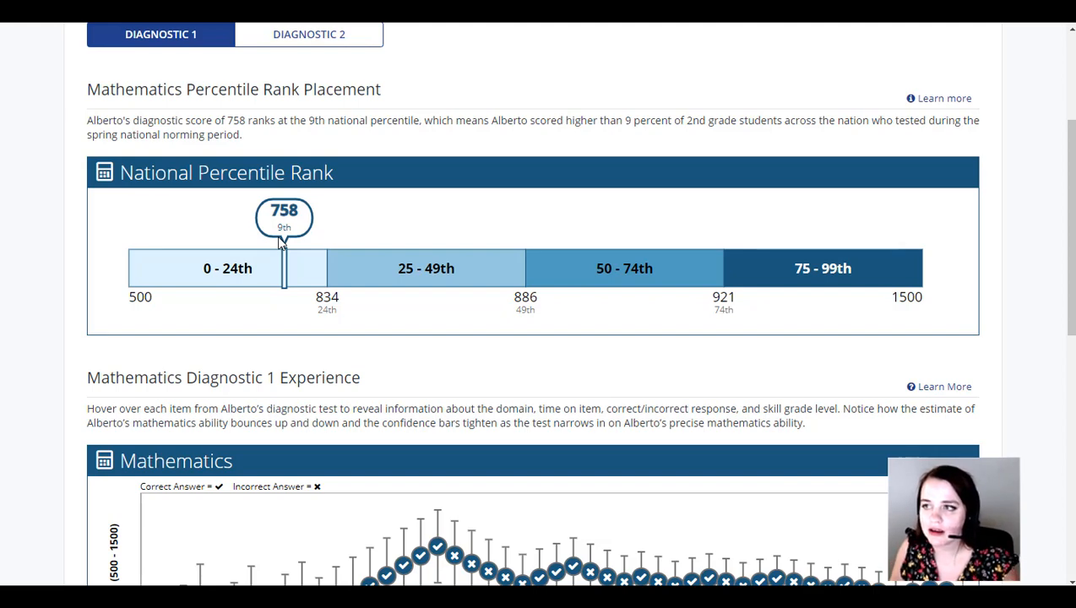
Inspect the domain, time, answer and skill grade of individual items across the Mathematics Diagnostic 1 Experience chart, starting with item 1
{"action": "scroll", "coordinate": [281, 241], "scroll_direction": "down", "scroll_amount": 3}
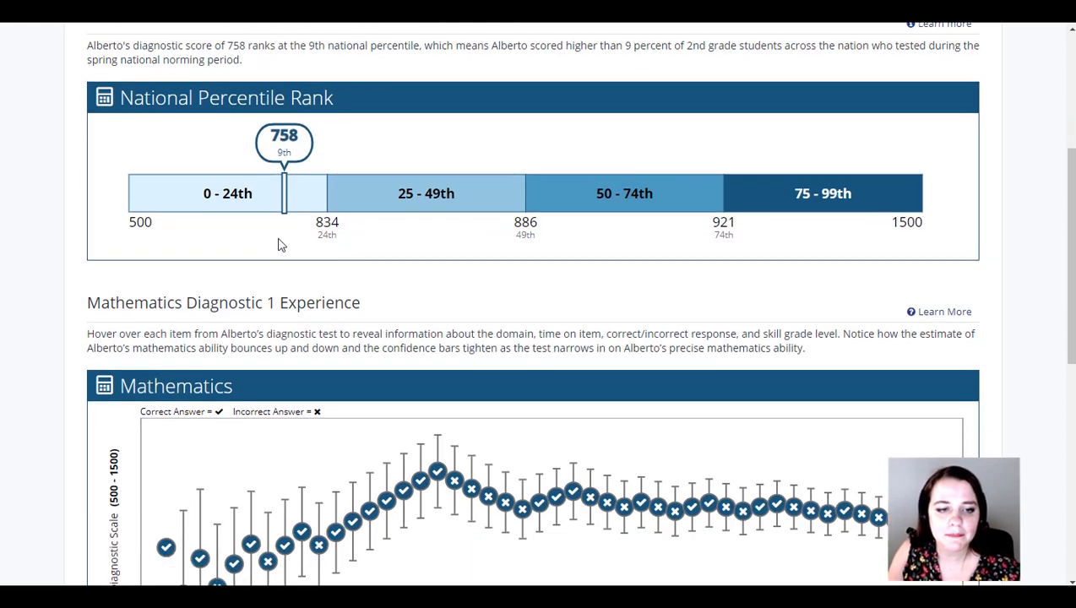
{"action": "scroll", "coordinate": [406, 453], "scroll_direction": "down", "scroll_amount": 1}
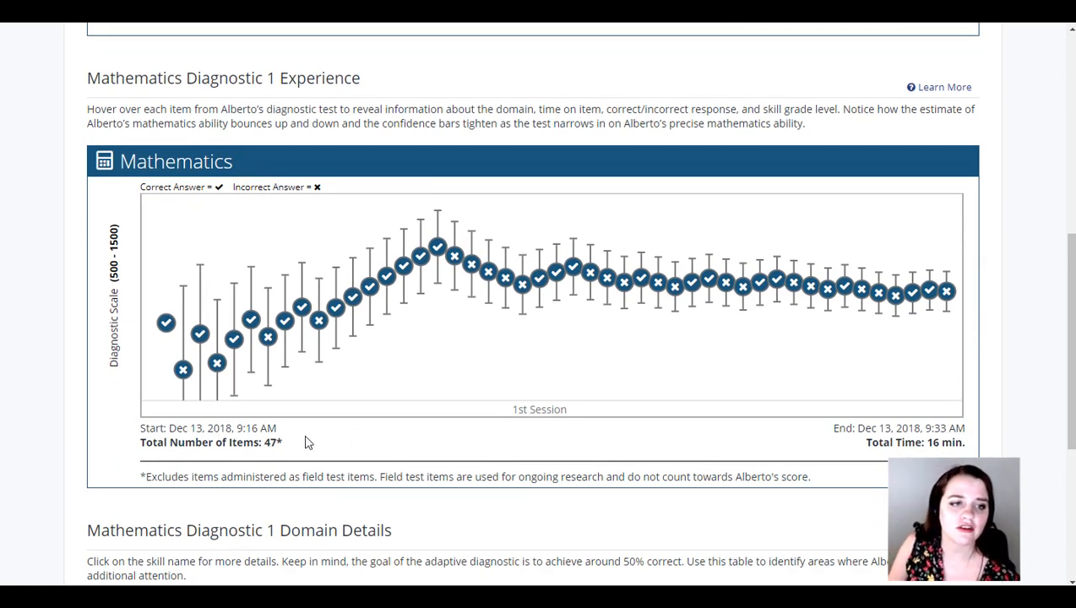
{"action": "mouse_move", "coordinate": [169, 326]}
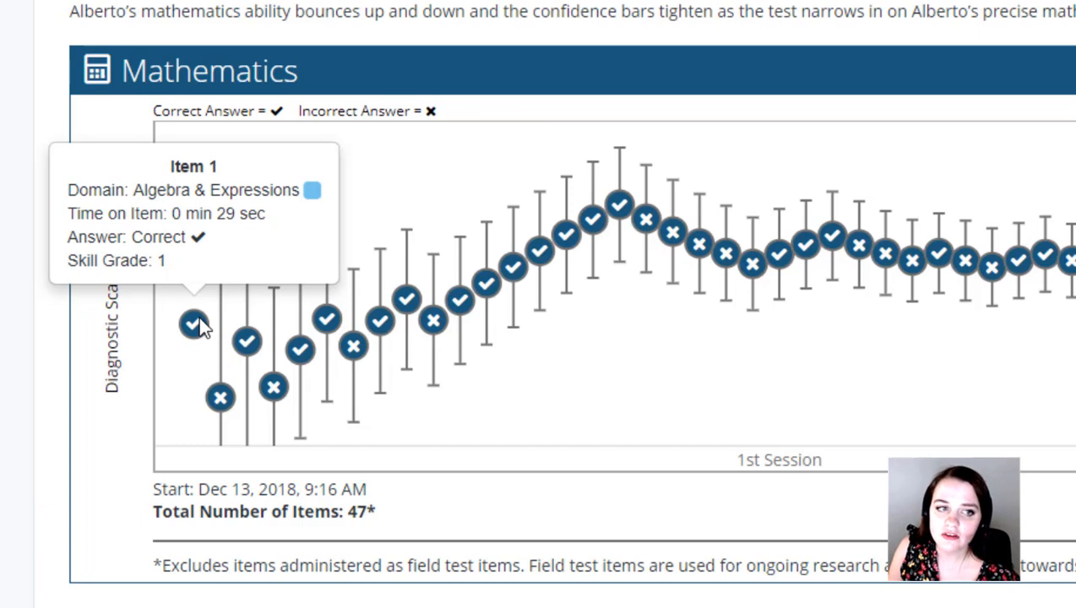
{"action": "mouse_move", "coordinate": [221, 400]}
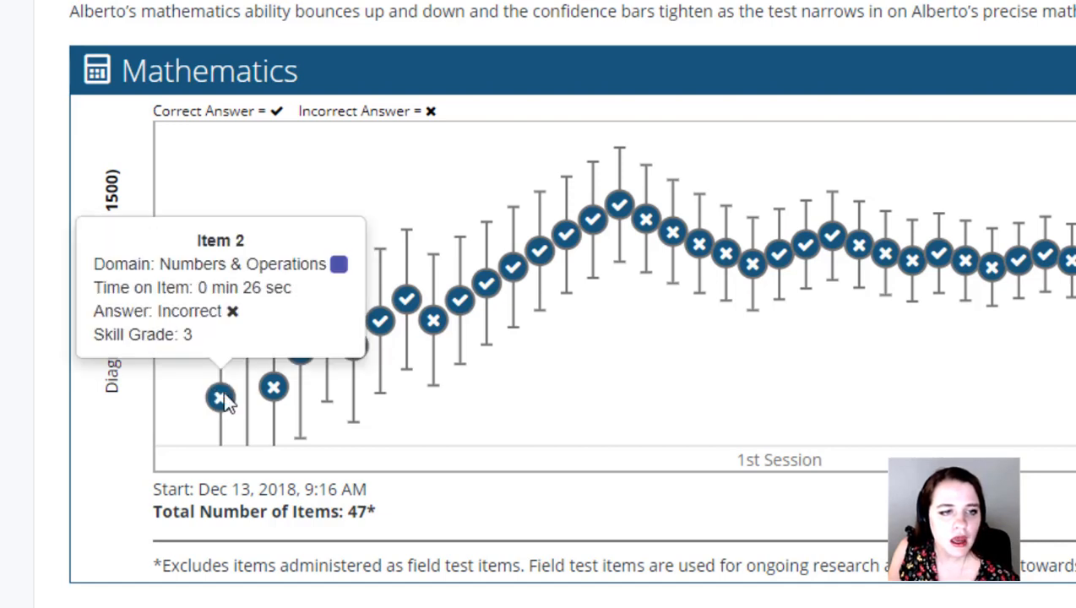
{"action": "mouse_move", "coordinate": [251, 339]}
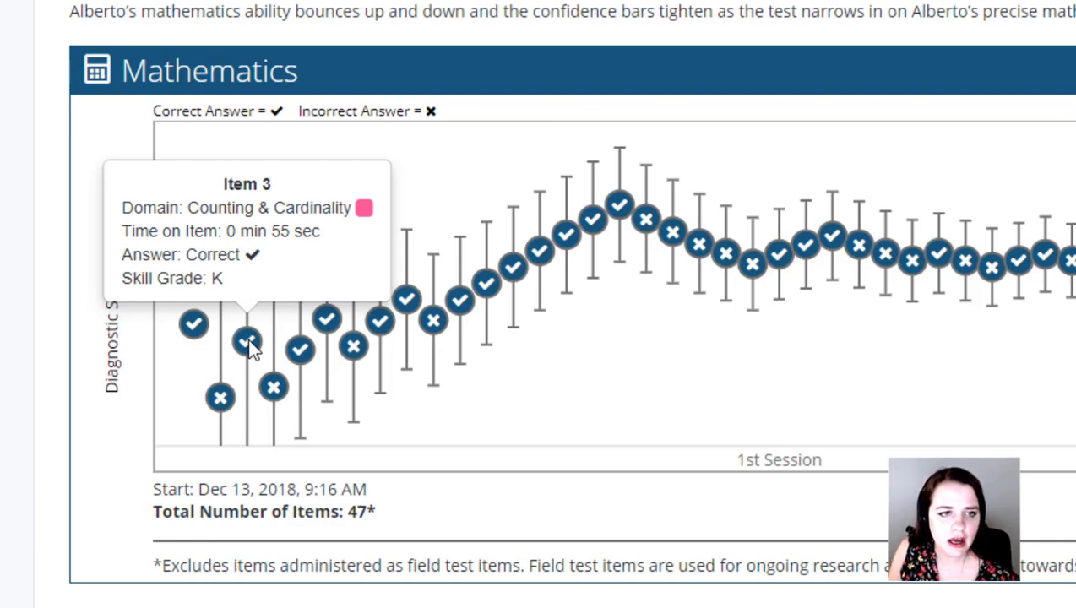
{"action": "mouse_move", "coordinate": [273, 390]}
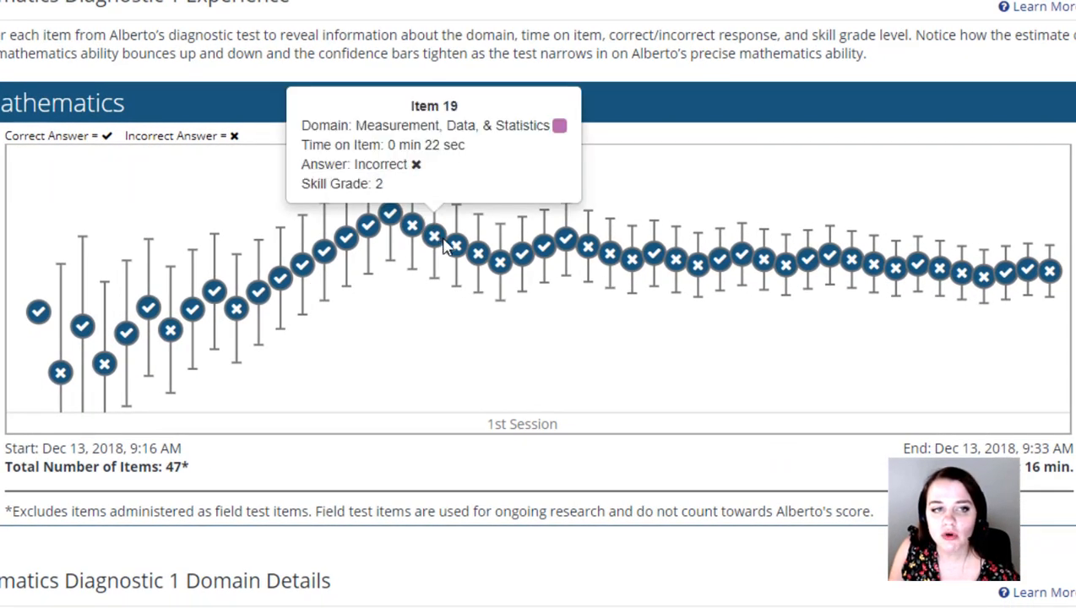
{"action": "mouse_move", "coordinate": [623, 255]}
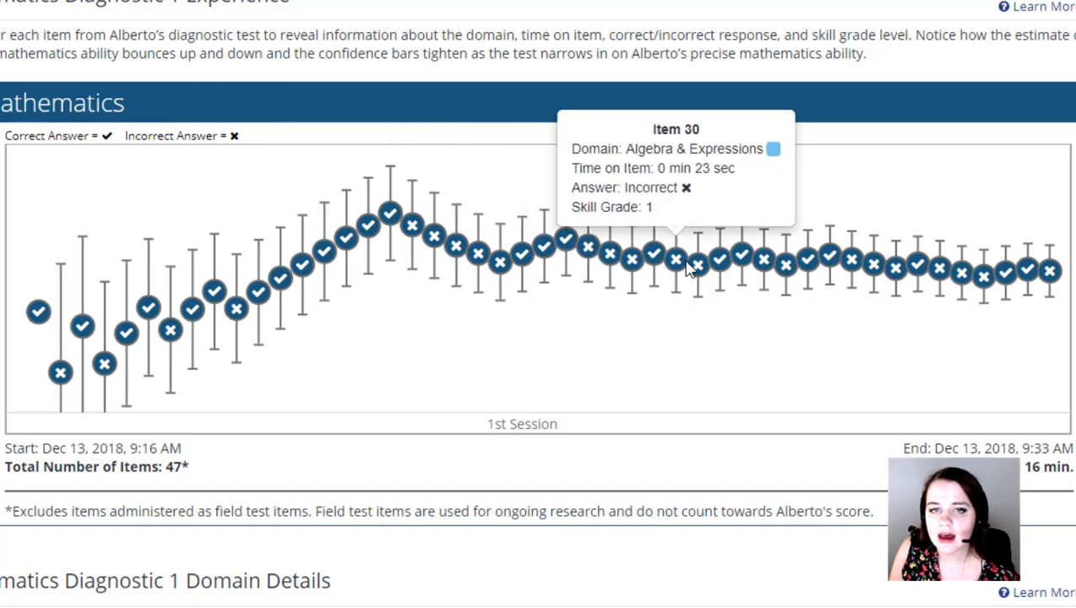
{"action": "mouse_move", "coordinate": [961, 275]}
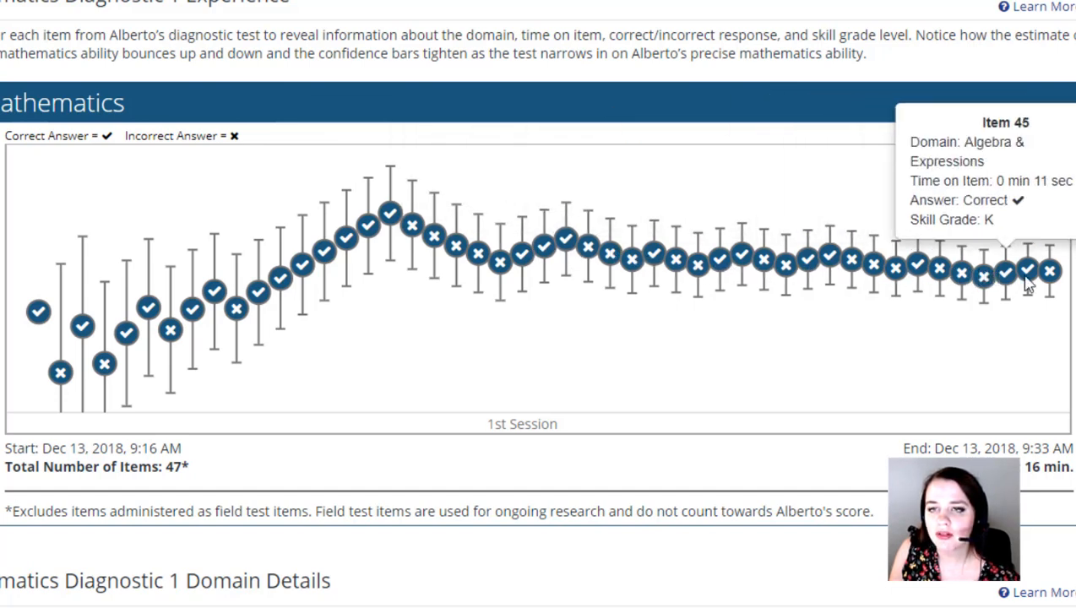
{"action": "mouse_move", "coordinate": [1045, 286]}
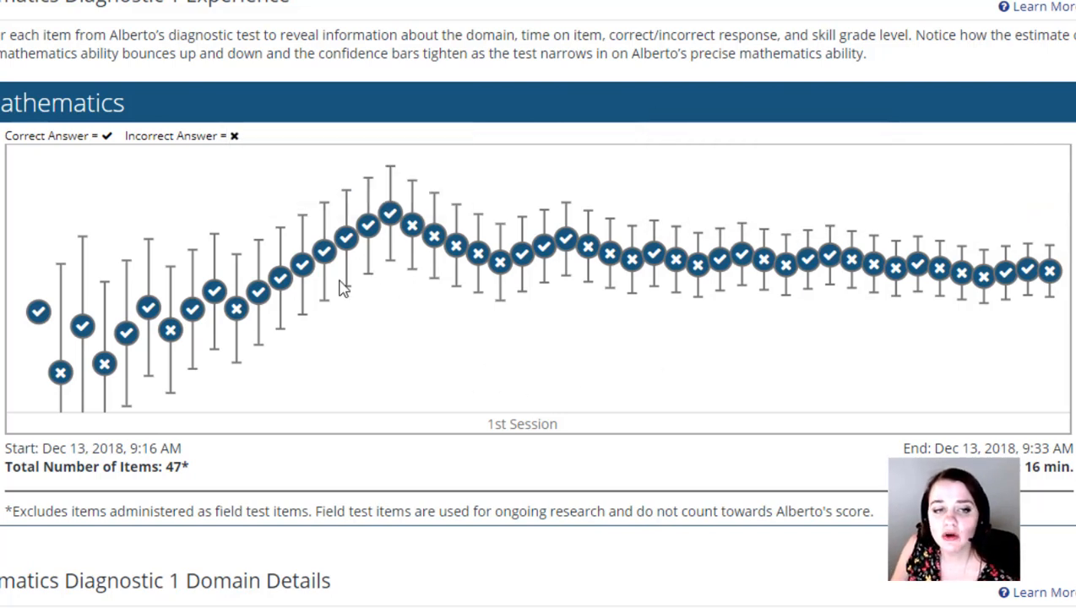
{"action": "mouse_move", "coordinate": [447, 236]}
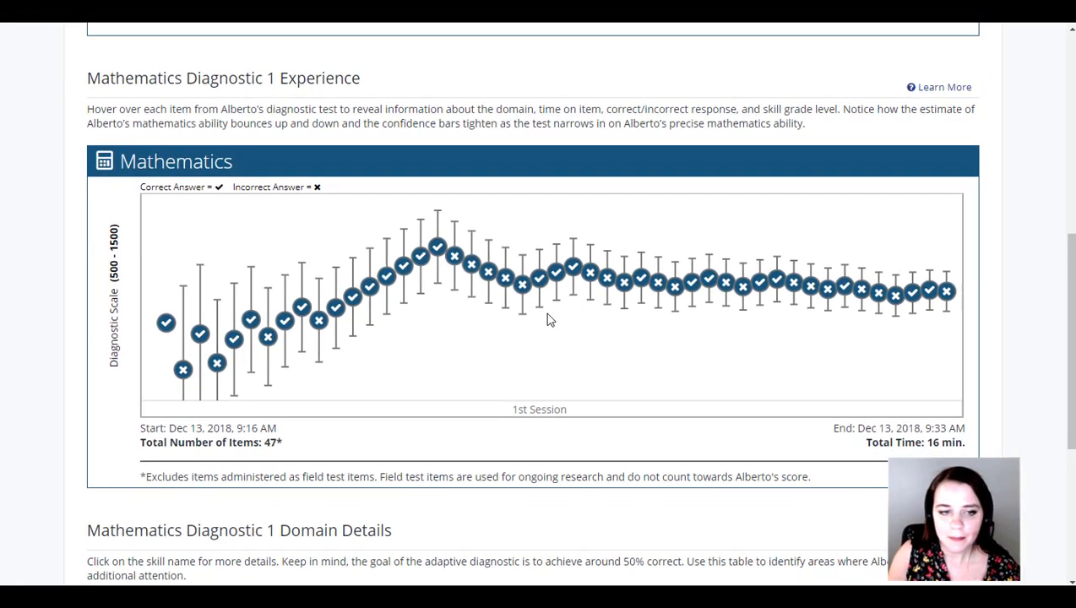
Expand Algebra & Expressions in the Mathematics Diagnostic 1 Domain Details, view the Number Composition skill description and close it
{"action": "scroll", "coordinate": [549, 317], "scroll_direction": "down", "scroll_amount": 5}
{"action": "scroll", "coordinate": [545, 314], "scroll_direction": "down", "scroll_amount": 2}
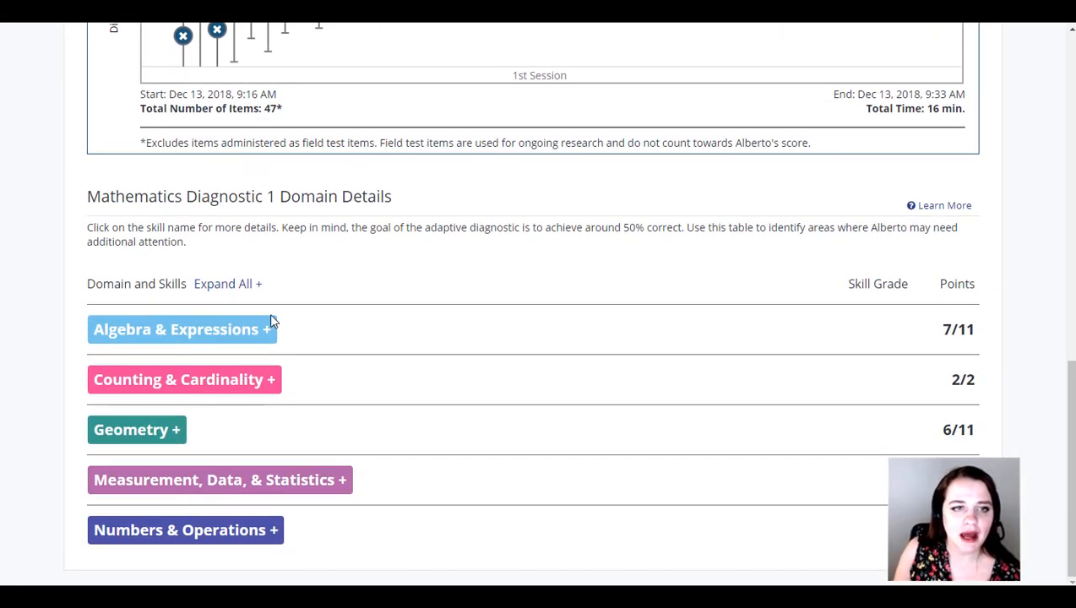
{"action": "left_click", "coordinate": [267, 328]}
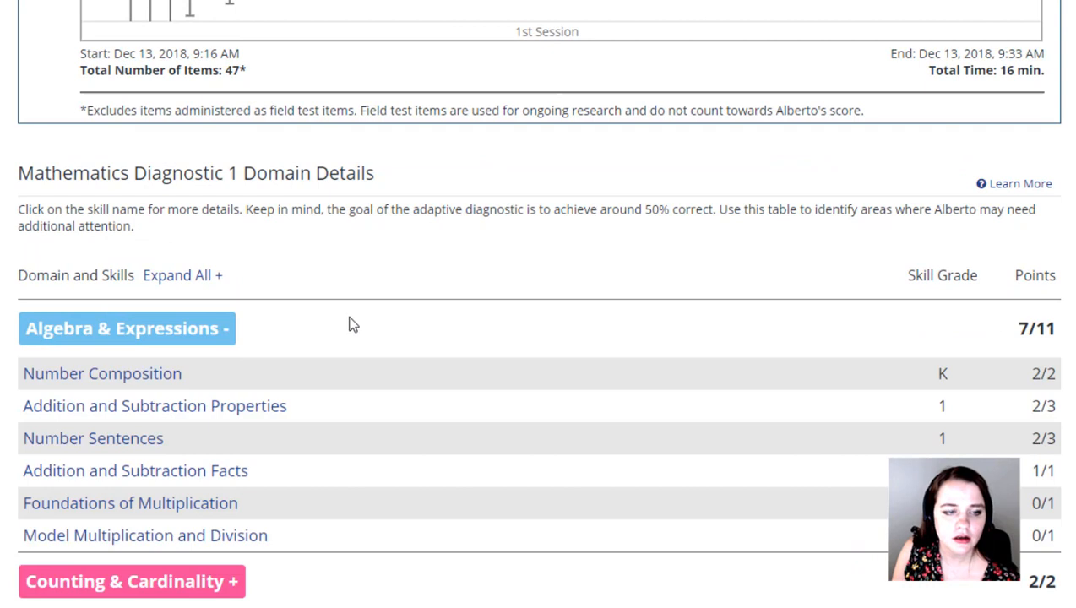
{"action": "scroll", "coordinate": [353, 326], "scroll_direction": "down", "scroll_amount": 3}
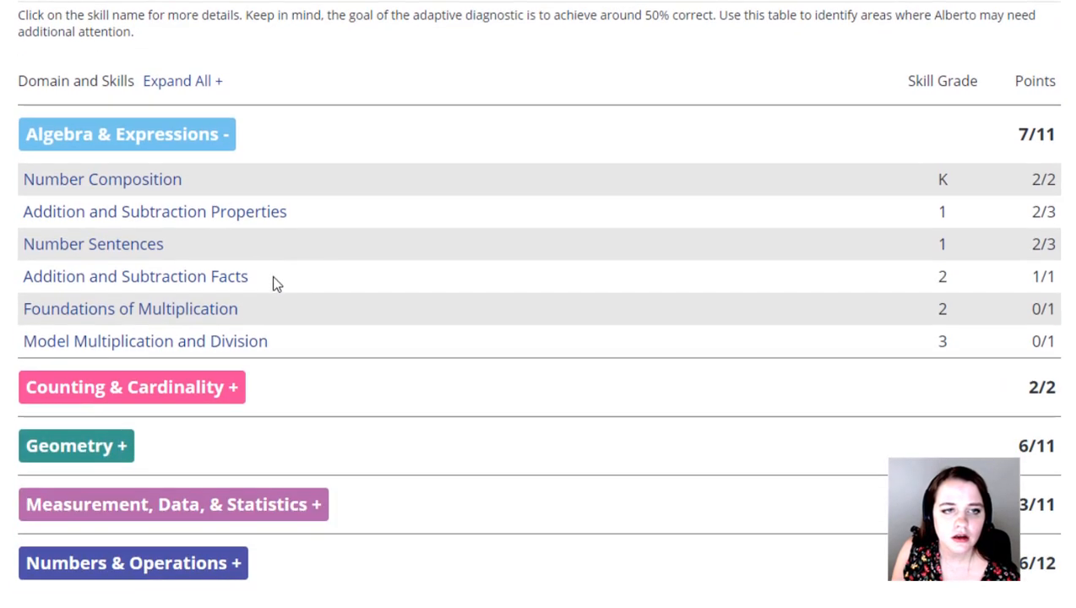
{"action": "left_click", "coordinate": [147, 183]}
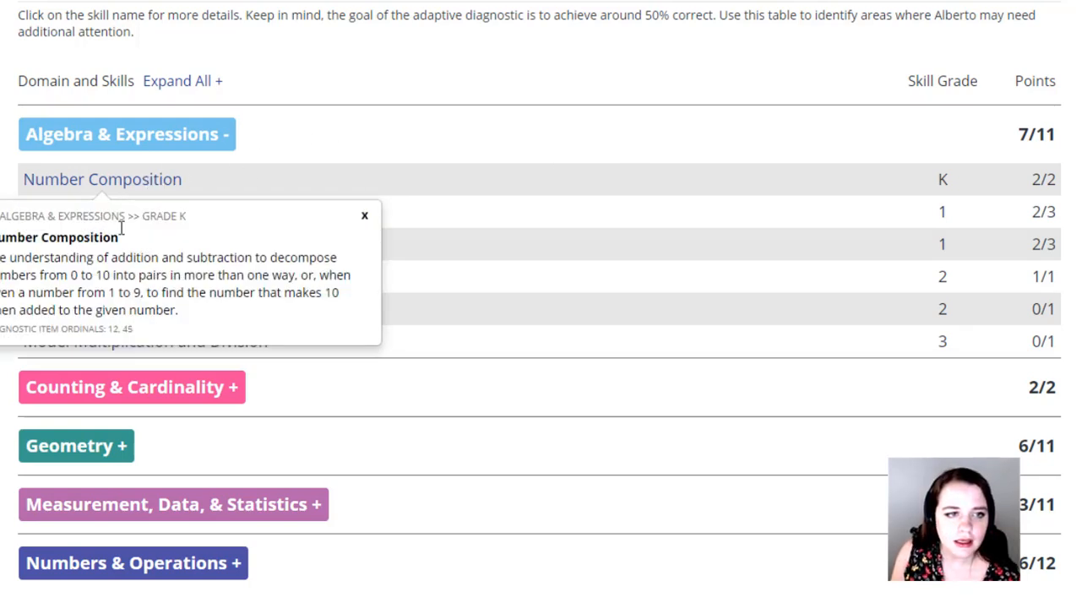
{"action": "left_click", "coordinate": [364, 218]}
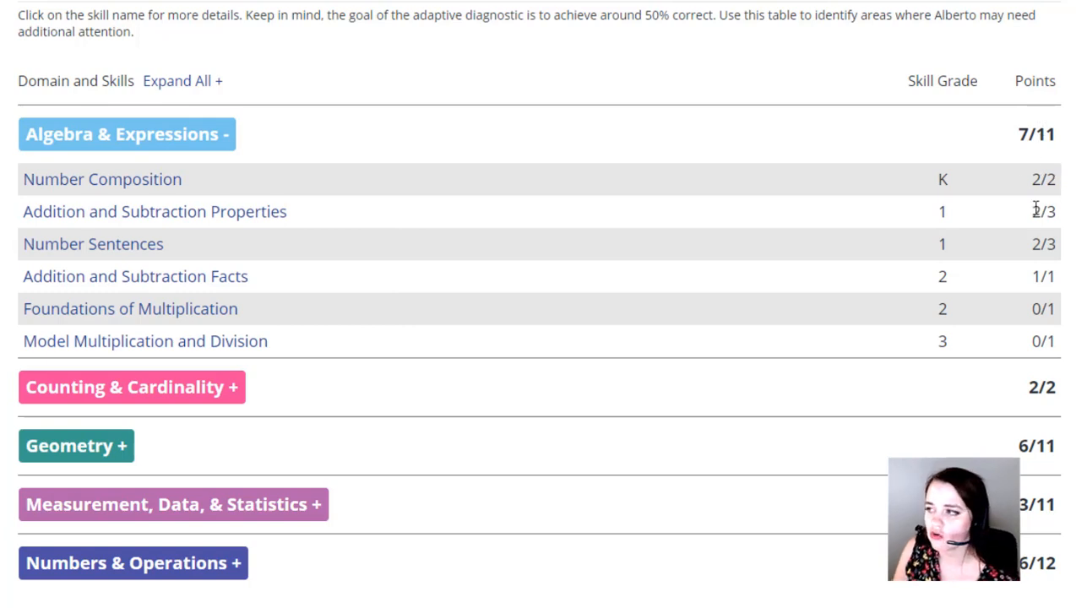
Expand Counting & Cardinality and Measurement, Data, & Statistics, and review their skills alongside the item chart
{"action": "left_click", "coordinate": [234, 395]}
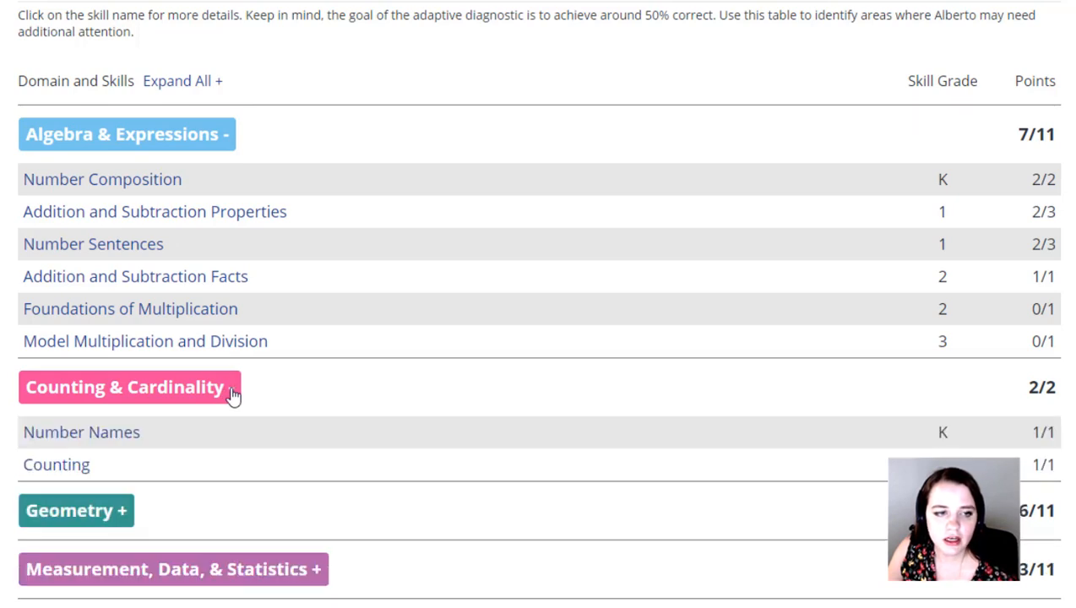
{"action": "scroll", "coordinate": [279, 387], "scroll_direction": "down", "scroll_amount": 1}
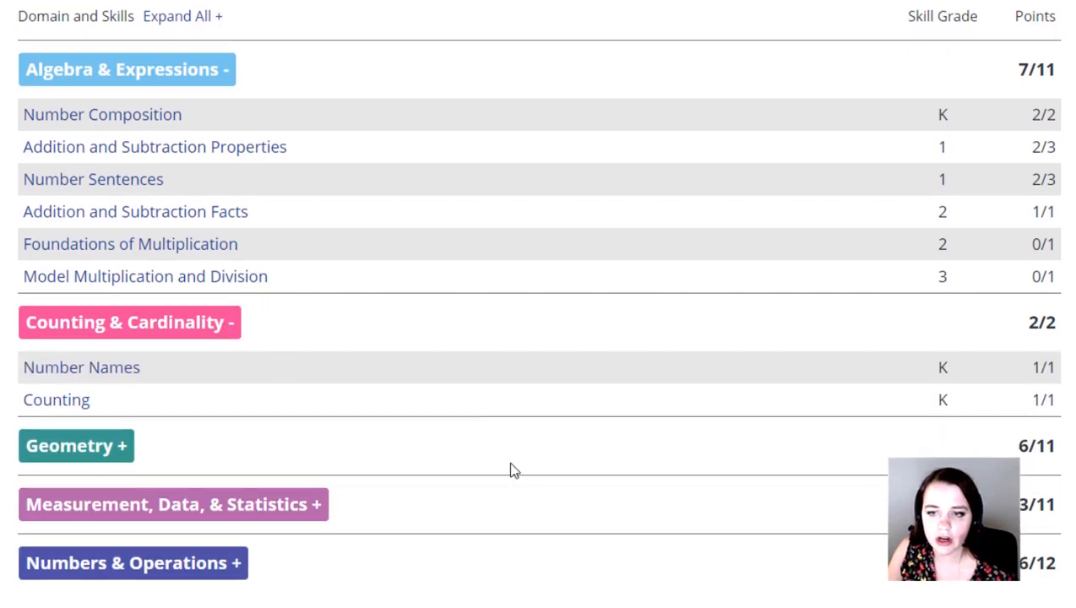
{"action": "left_click", "coordinate": [271, 509]}
{"action": "scroll", "coordinate": [662, 473], "scroll_direction": "down", "scroll_amount": 3}
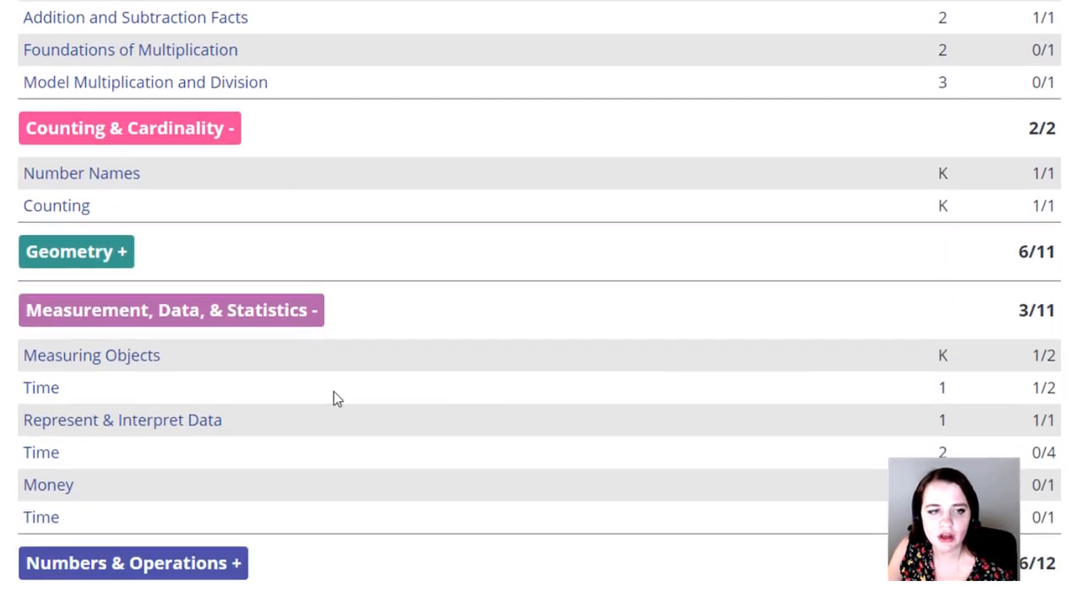
{"action": "scroll", "coordinate": [648, 339], "scroll_direction": "up", "scroll_amount": 10}
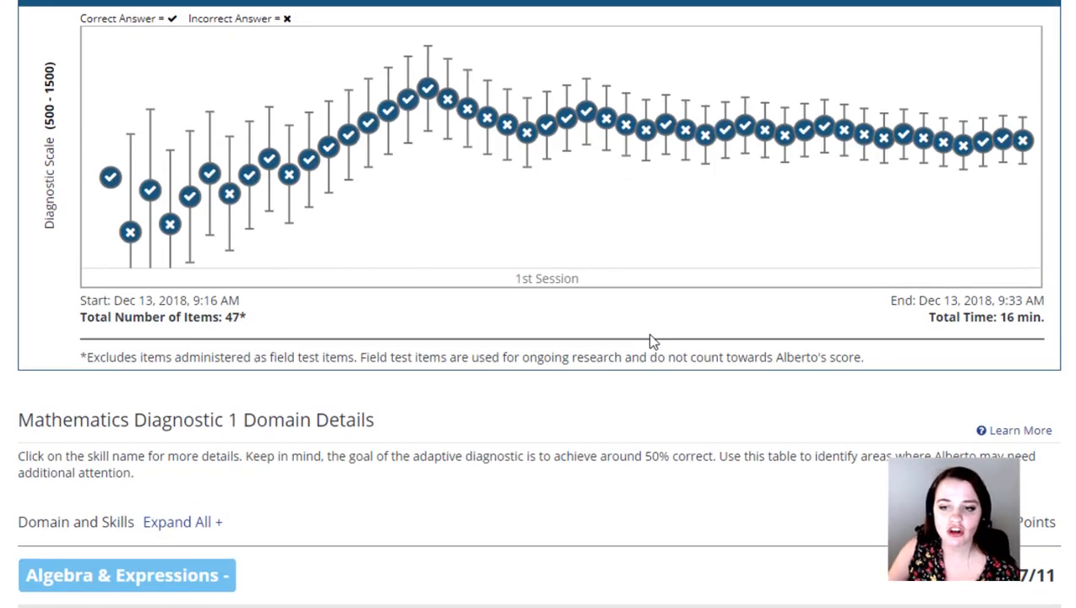
{"action": "scroll", "coordinate": [650, 549], "scroll_direction": "down", "scroll_amount": 10}
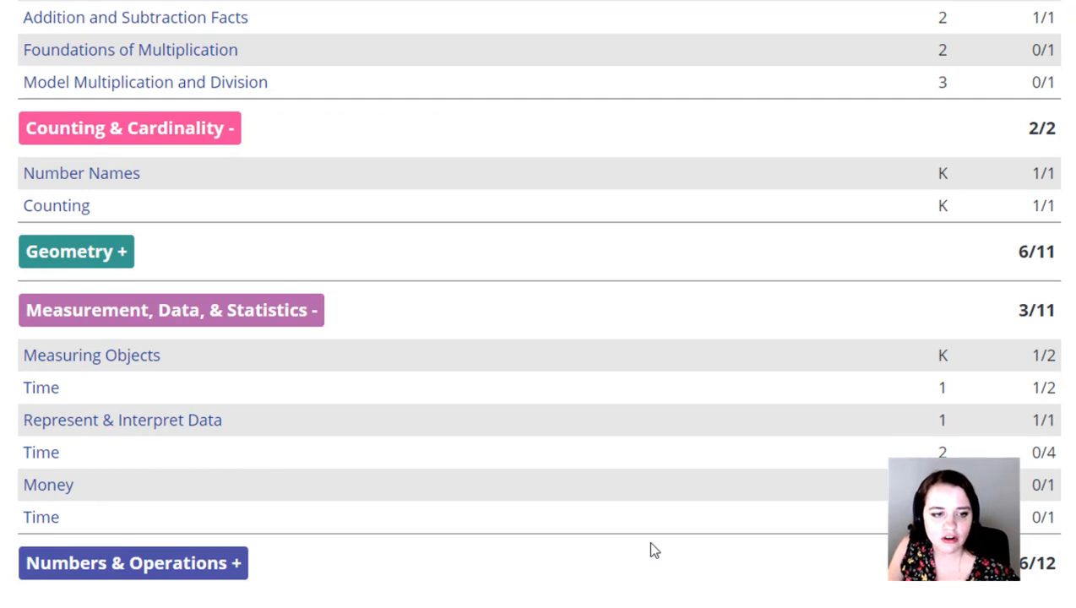
{"action": "scroll", "coordinate": [651, 550], "scroll_direction": "up", "scroll_amount": 7}
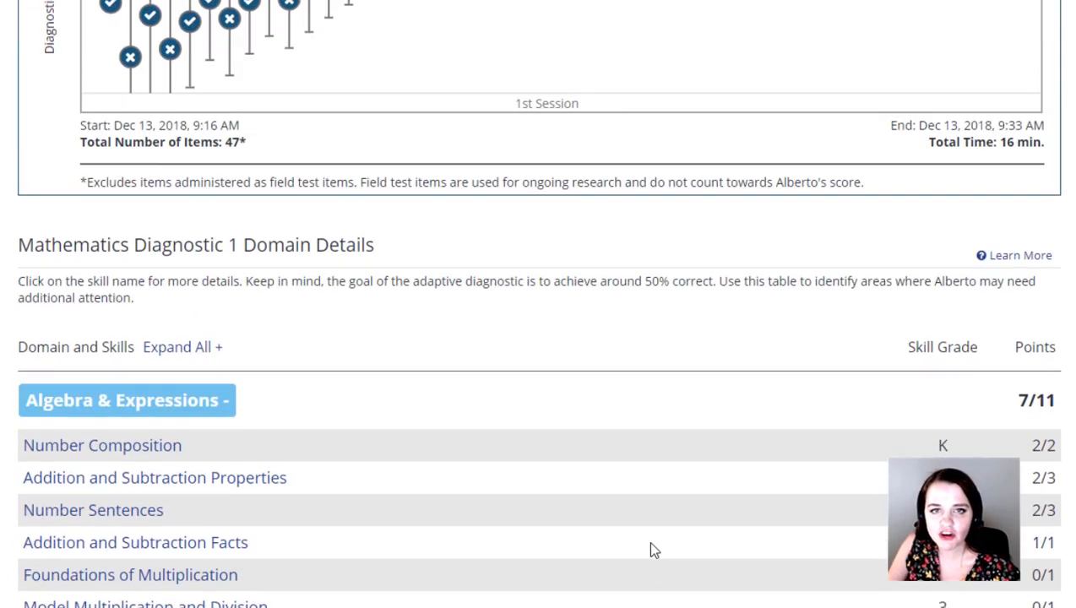
{"action": "scroll", "coordinate": [652, 545], "scroll_direction": "up", "scroll_amount": 10}
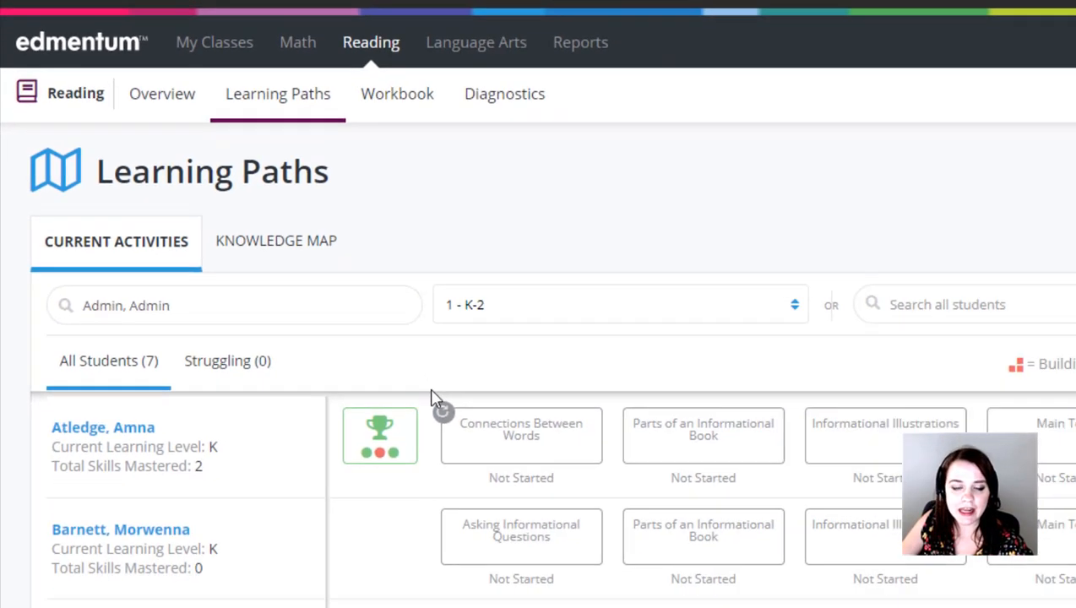
Look over the current Reading learning path activities and statuses of all students in the K-2 class
{"action": "scroll", "coordinate": [373, 287], "scroll_direction": "down", "scroll_amount": 3}
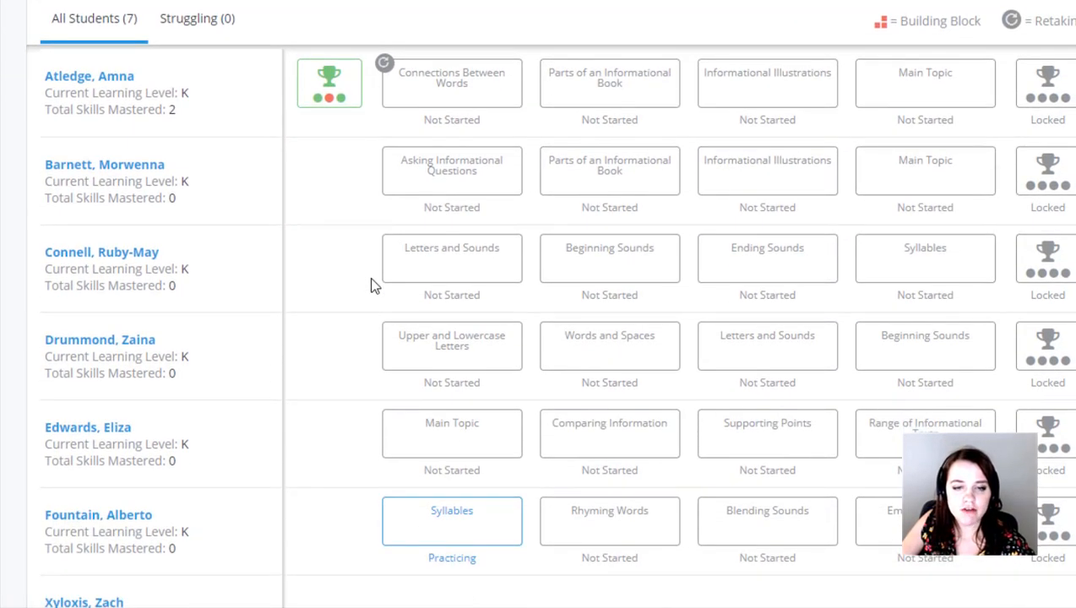
{"action": "scroll", "coordinate": [373, 286], "scroll_direction": "down", "scroll_amount": 3}
{"action": "scroll", "coordinate": [372, 286], "scroll_direction": "up", "scroll_amount": 3}
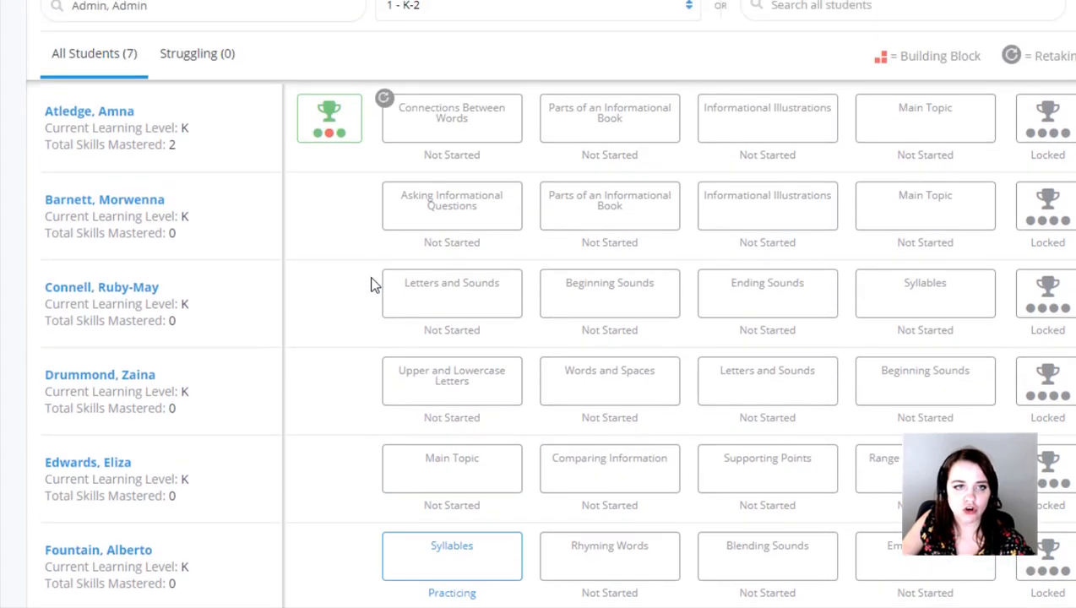
{"action": "scroll", "coordinate": [372, 286], "scroll_direction": "up", "scroll_amount": 3}
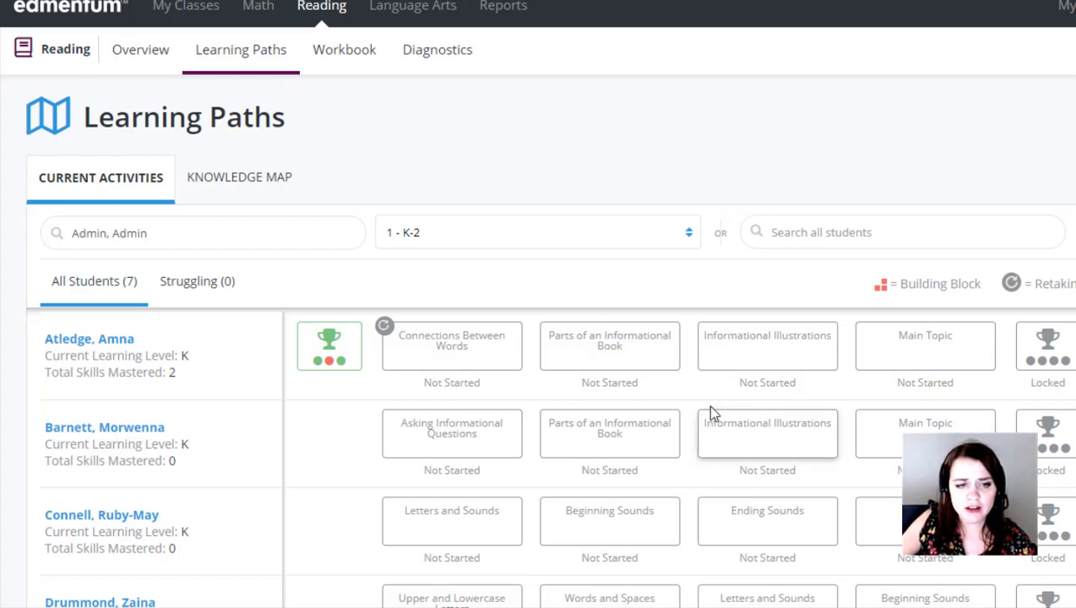
{"action": "scroll", "coordinate": [705, 409], "scroll_direction": "down", "scroll_amount": 2}
{"action": "scroll", "coordinate": [689, 391], "scroll_direction": "down", "scroll_amount": 2}
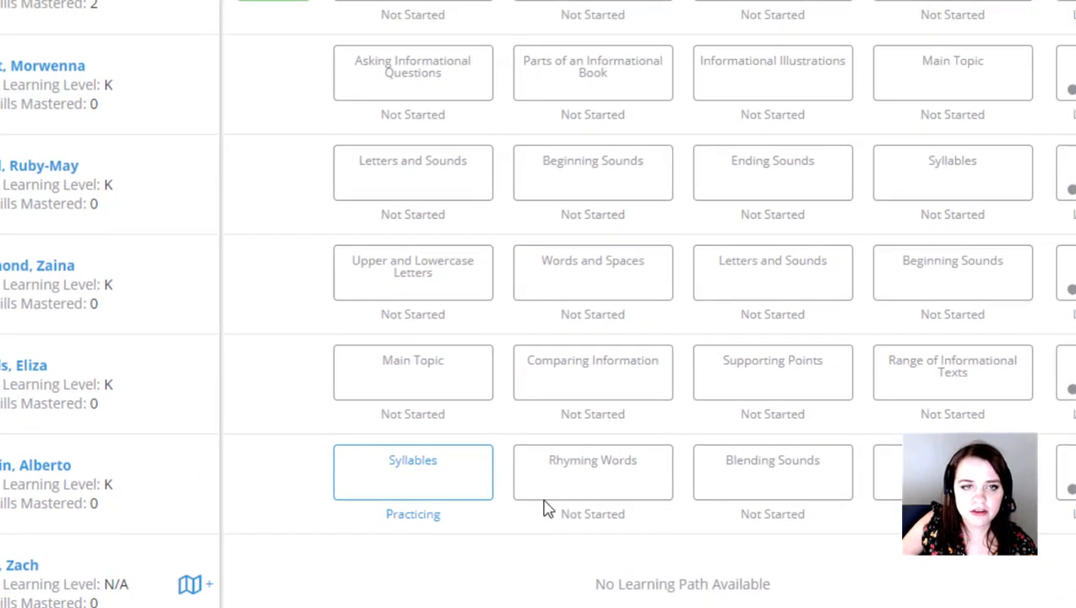
{"action": "scroll", "coordinate": [547, 508], "scroll_direction": "up", "scroll_amount": 3}
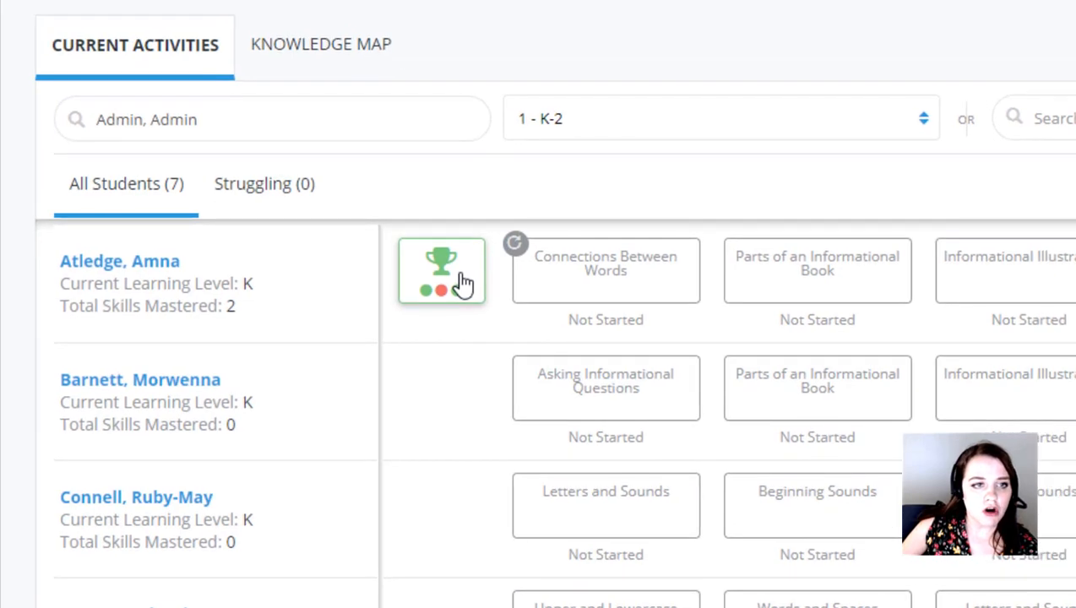
Open the first student's completed progress check, look over its three skills and open the skill review for Connections Between Words
{"action": "left_click", "coordinate": [463, 284]}
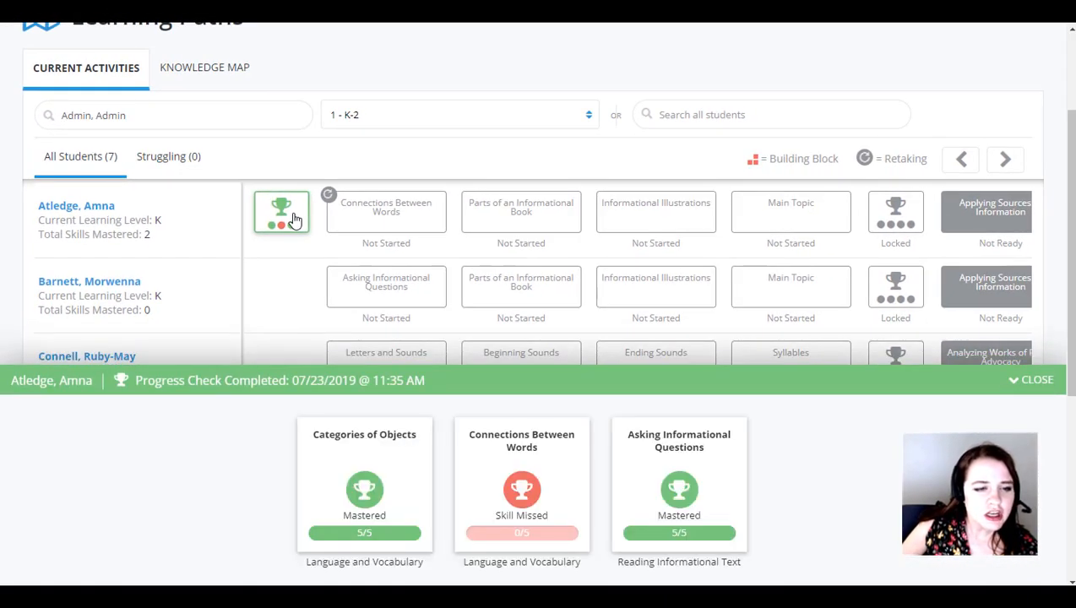
{"action": "mouse_move", "coordinate": [396, 431]}
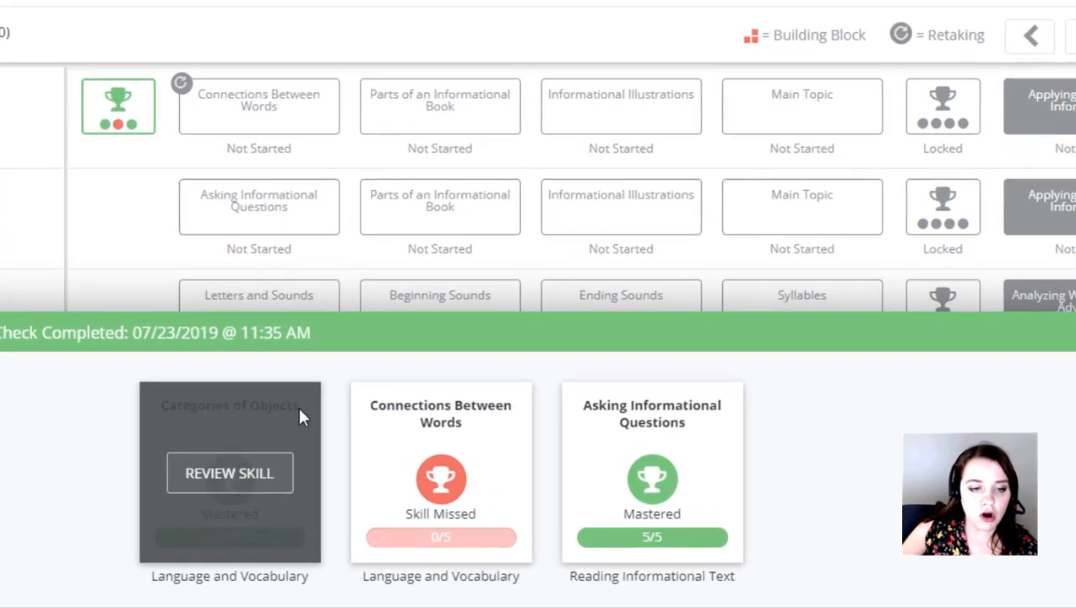
{"action": "mouse_move", "coordinate": [434, 408]}
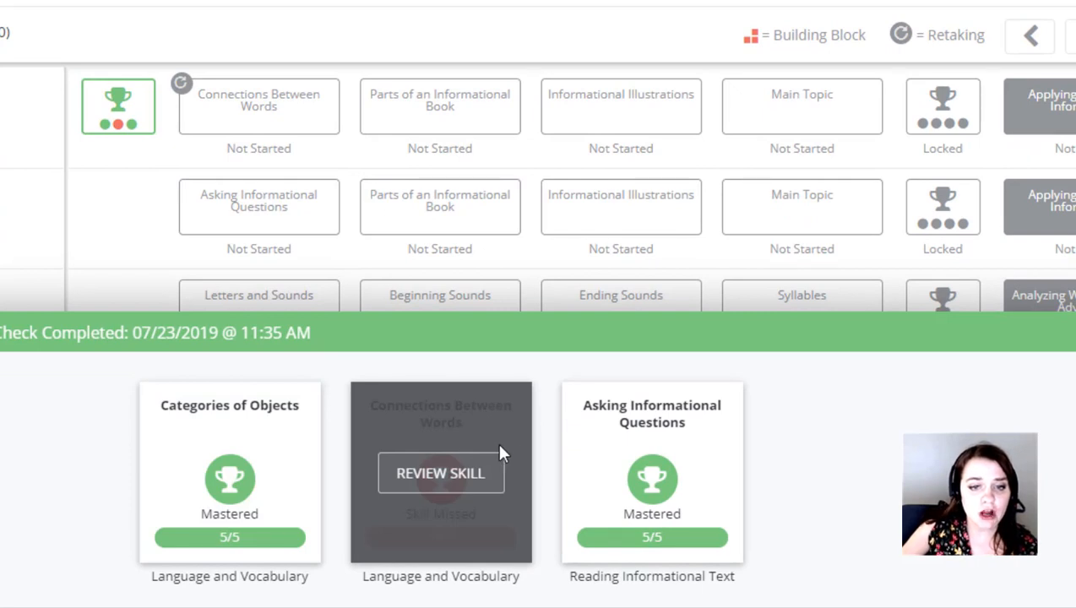
{"action": "mouse_move", "coordinate": [656, 416]}
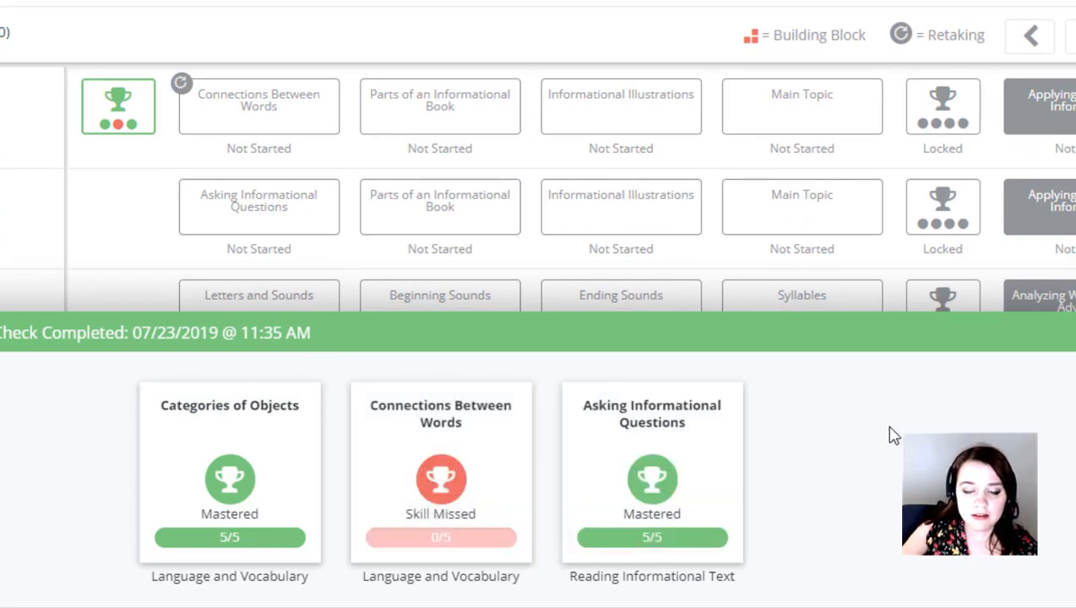
{"action": "mouse_move", "coordinate": [465, 441]}
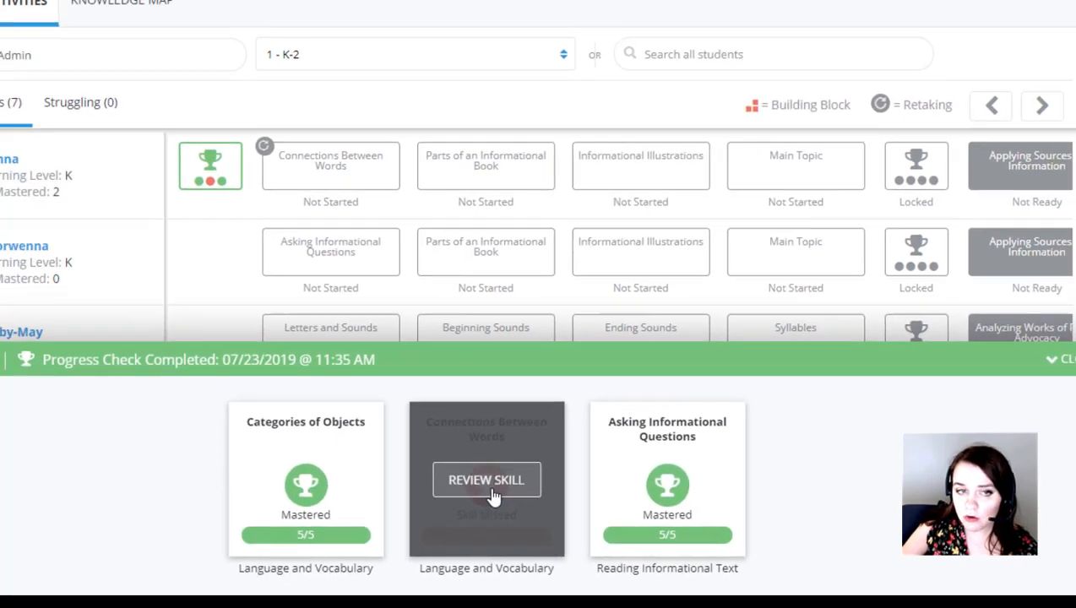
{"action": "left_click", "coordinate": [446, 482]}
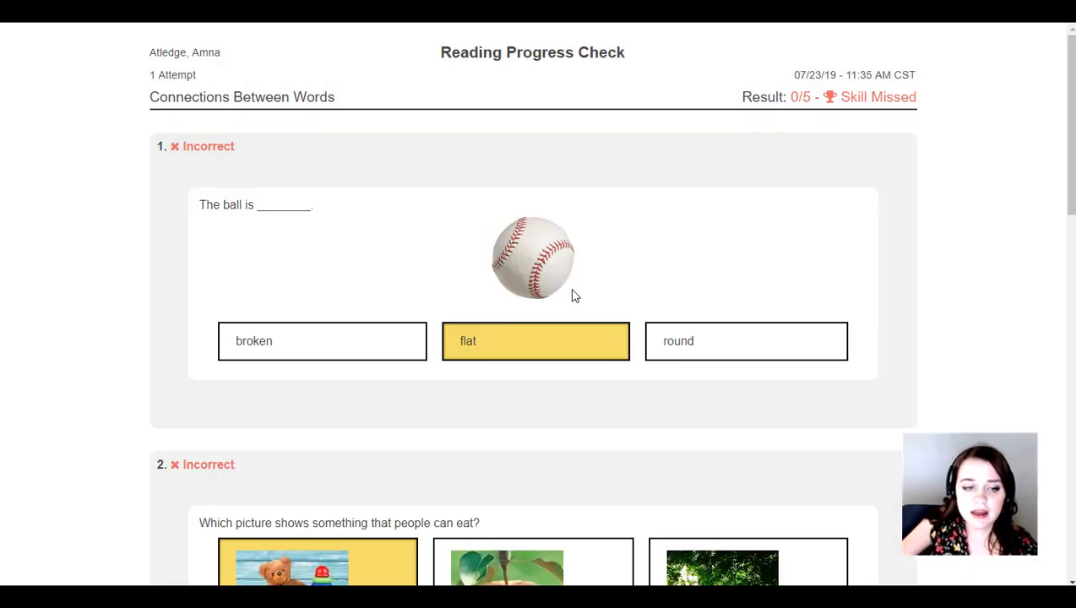
Read through the student's answers to the Connections Between Words questions, and close the progress check details
{"action": "scroll", "coordinate": [569, 291], "scroll_direction": "down", "scroll_amount": 5}
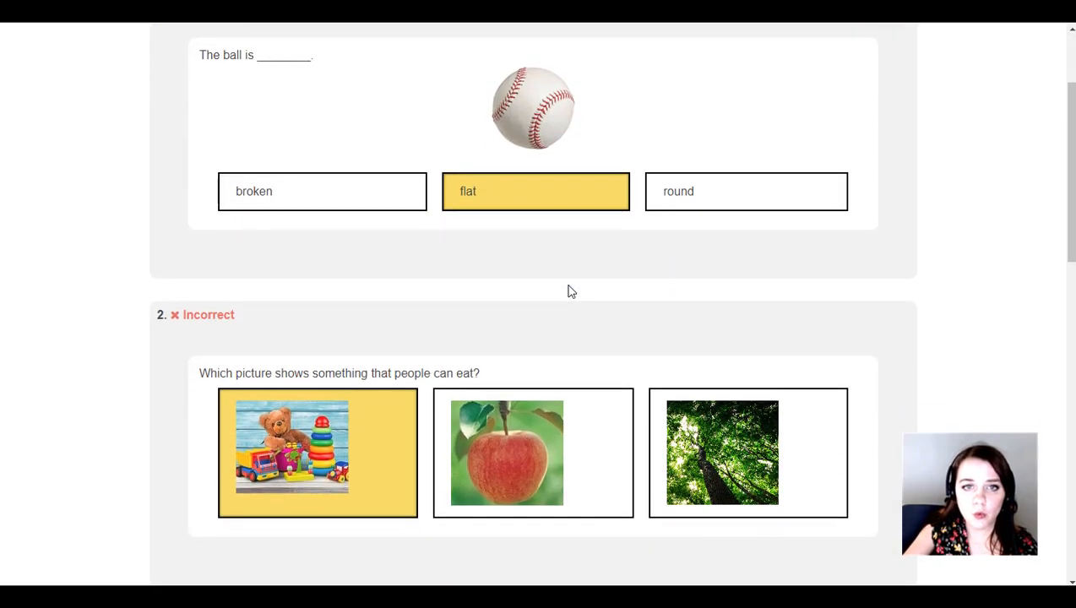
{"action": "scroll", "coordinate": [568, 289], "scroll_direction": "down", "scroll_amount": 7}
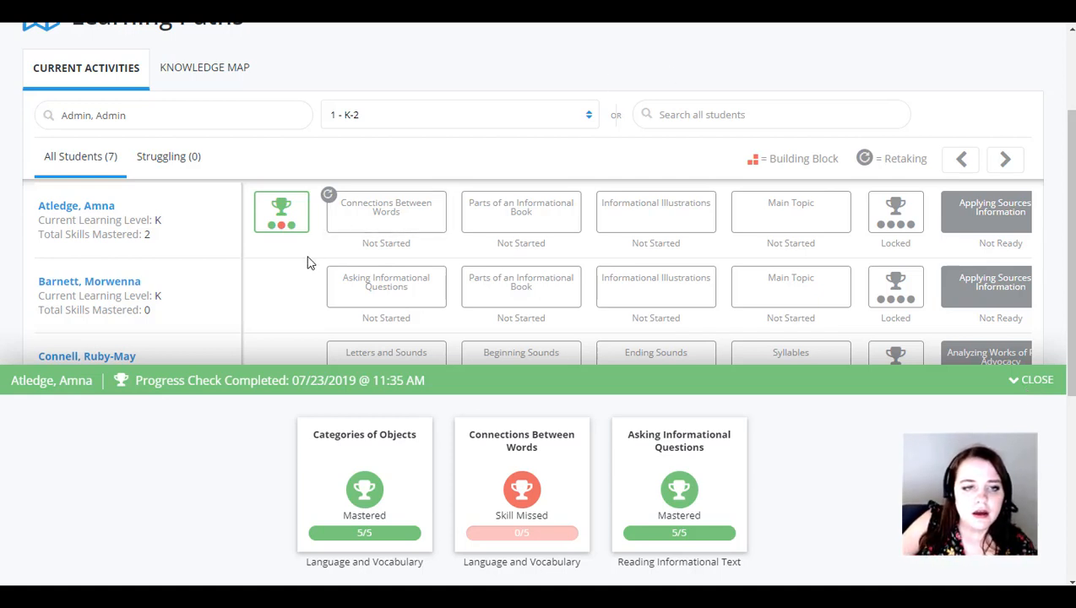
{"action": "left_click", "coordinate": [1026, 381]}
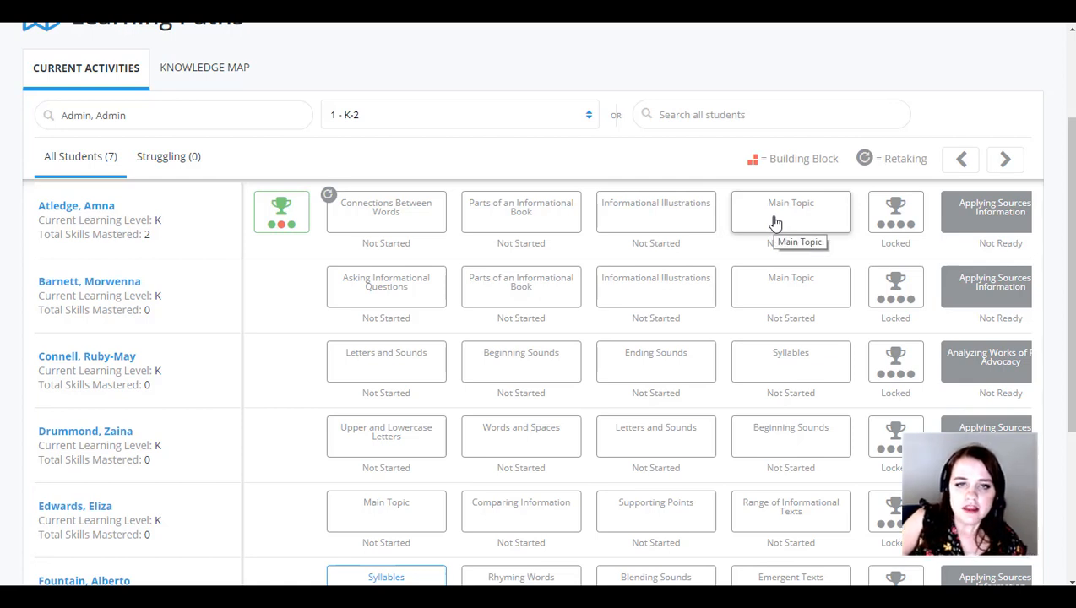
View the first student's Connections Between Words lesson, practice and mastery quiz statuses, and close the skill details
{"action": "left_click", "coordinate": [437, 230]}
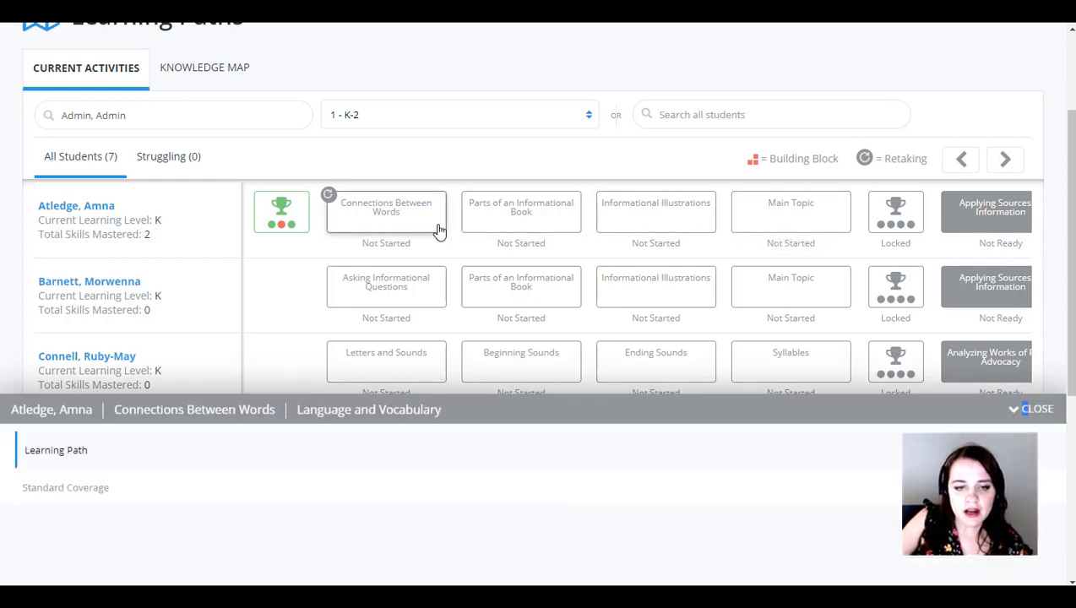
{"action": "mouse_move", "coordinate": [351, 522]}
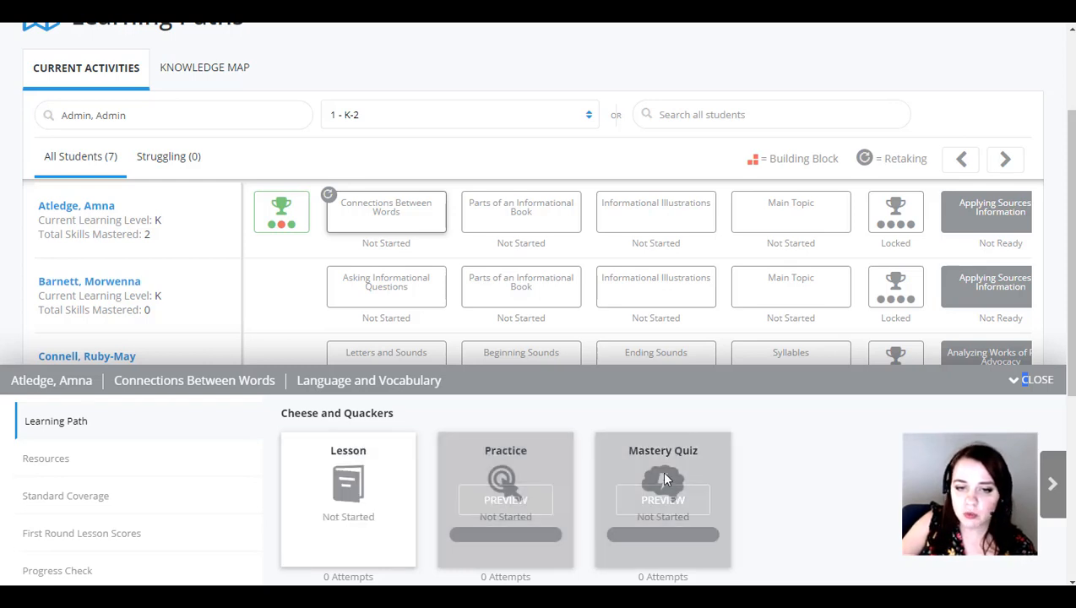
{"action": "left_click", "coordinate": [1021, 378]}
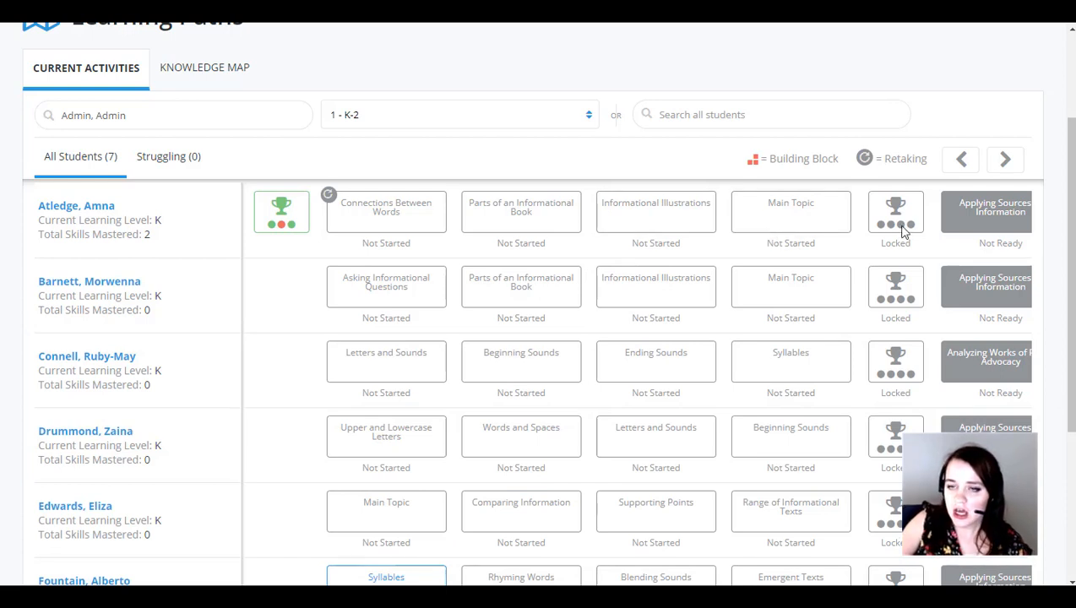
Look ahead at the upcoming skills in all students' learning paths and return to their current activities
{"action": "left_click", "coordinate": [999, 169]}
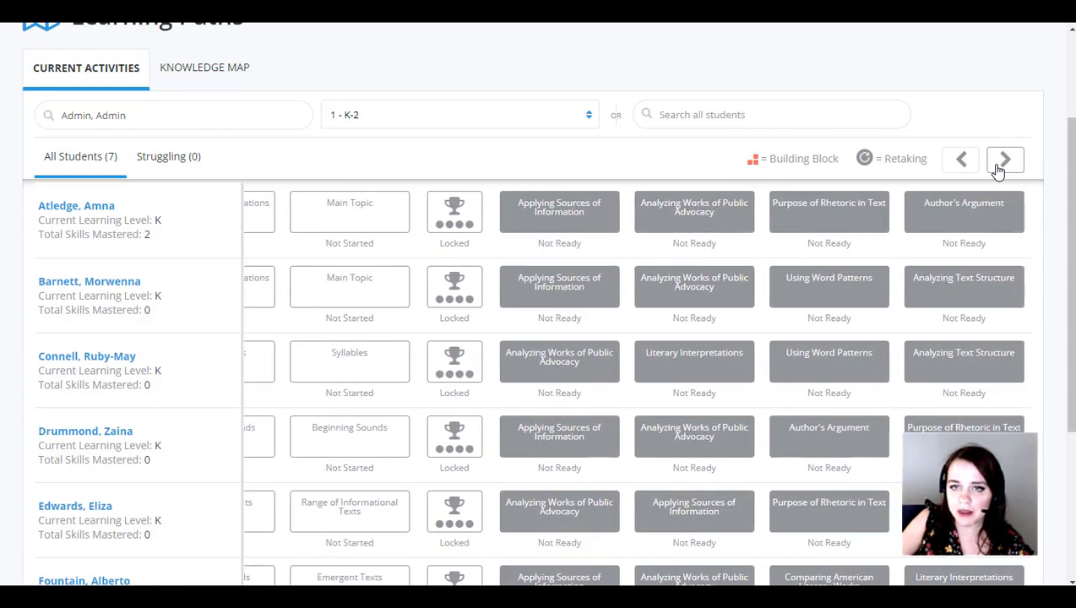
{"action": "left_click", "coordinate": [952, 165]}
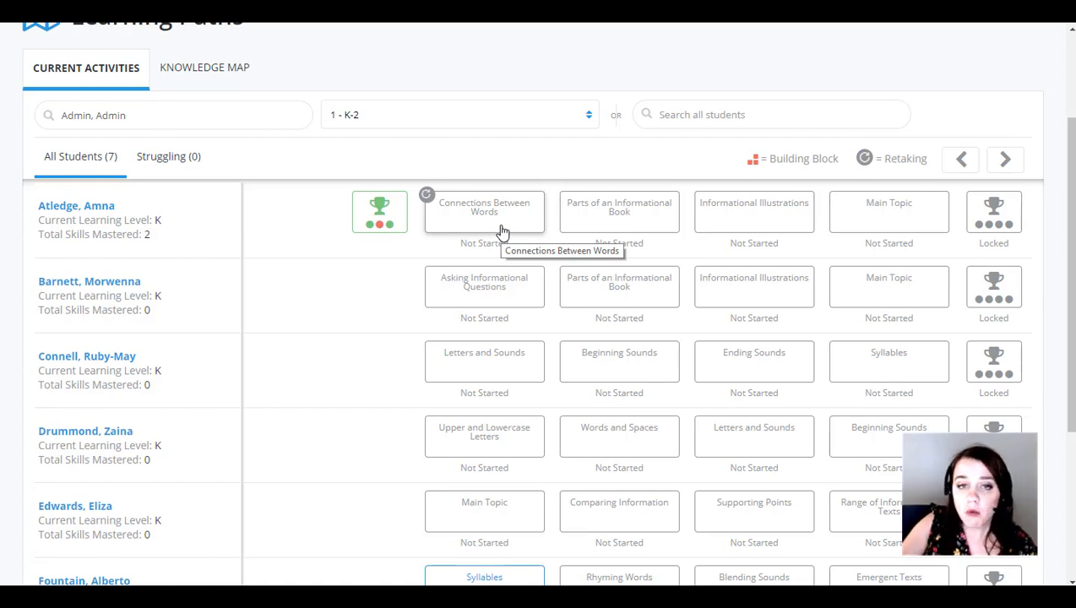
{"action": "left_click", "coordinate": [1005, 158]}
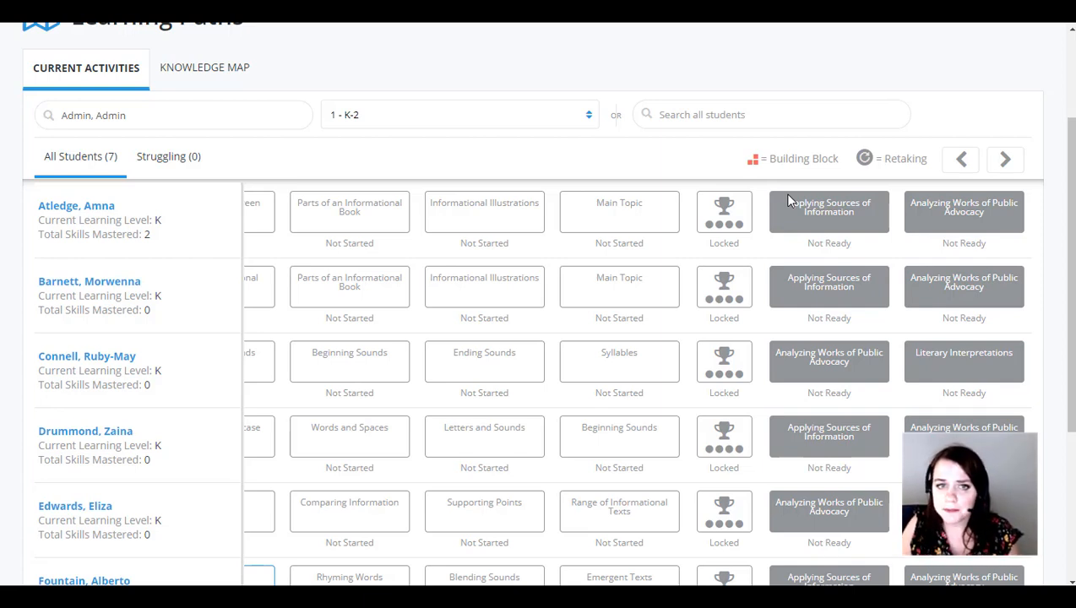
{"action": "left_click", "coordinate": [960, 160]}
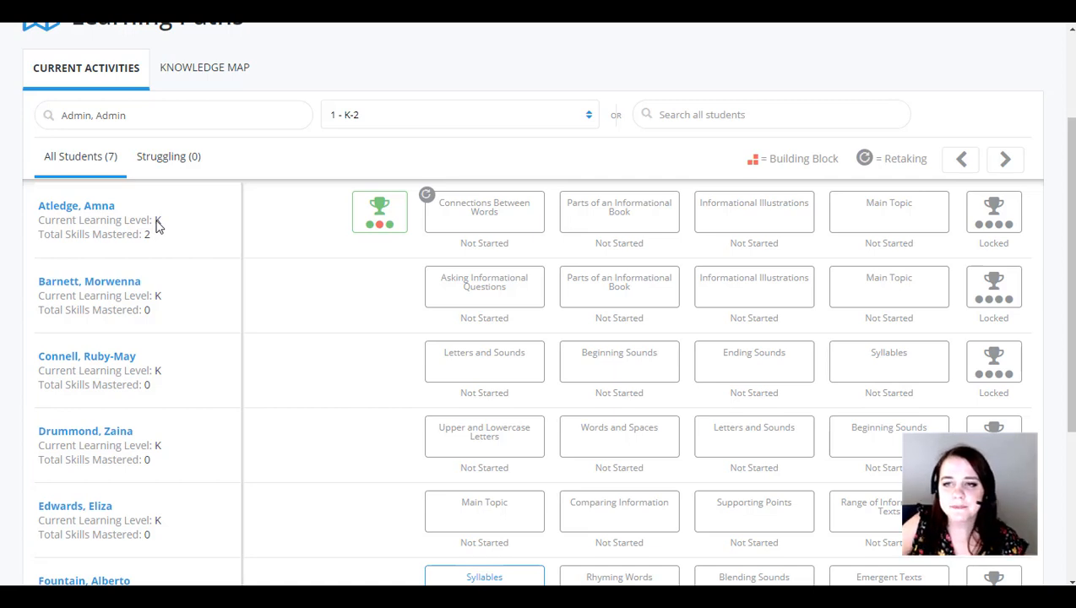
Reopen the first student's Connections Between Words skill, look over its learning path activities and display its resources
{"action": "left_click", "coordinate": [500, 219]}
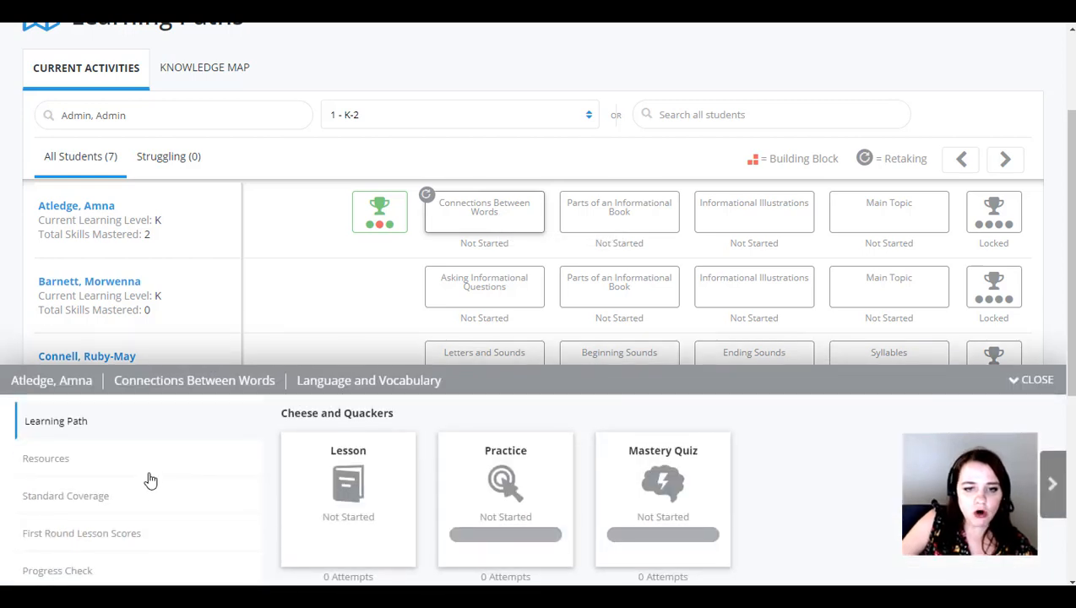
{"action": "mouse_move", "coordinate": [336, 498]}
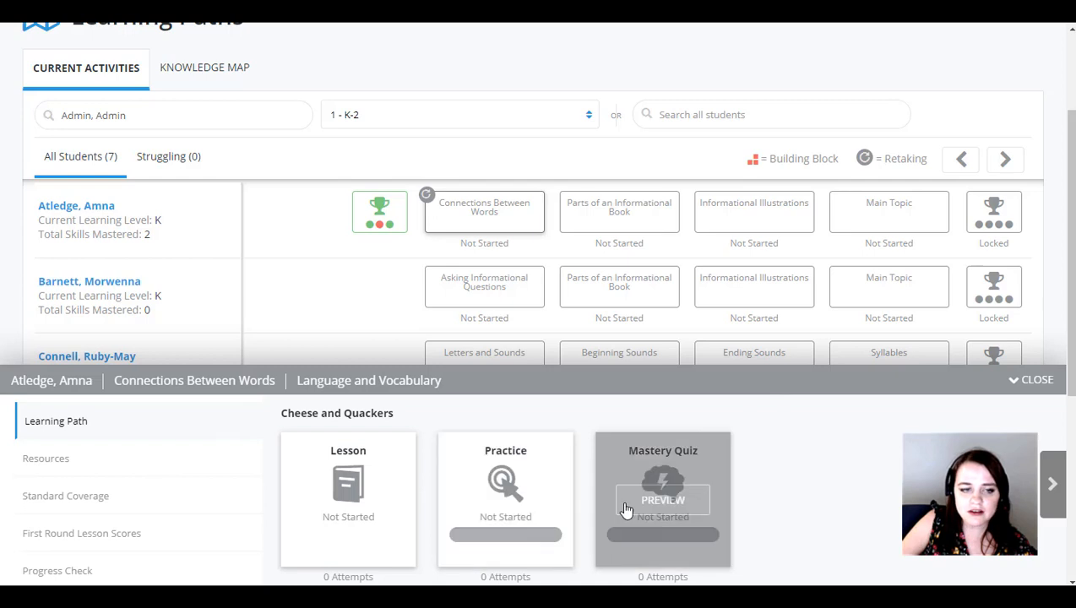
{"action": "left_click", "coordinate": [71, 464]}
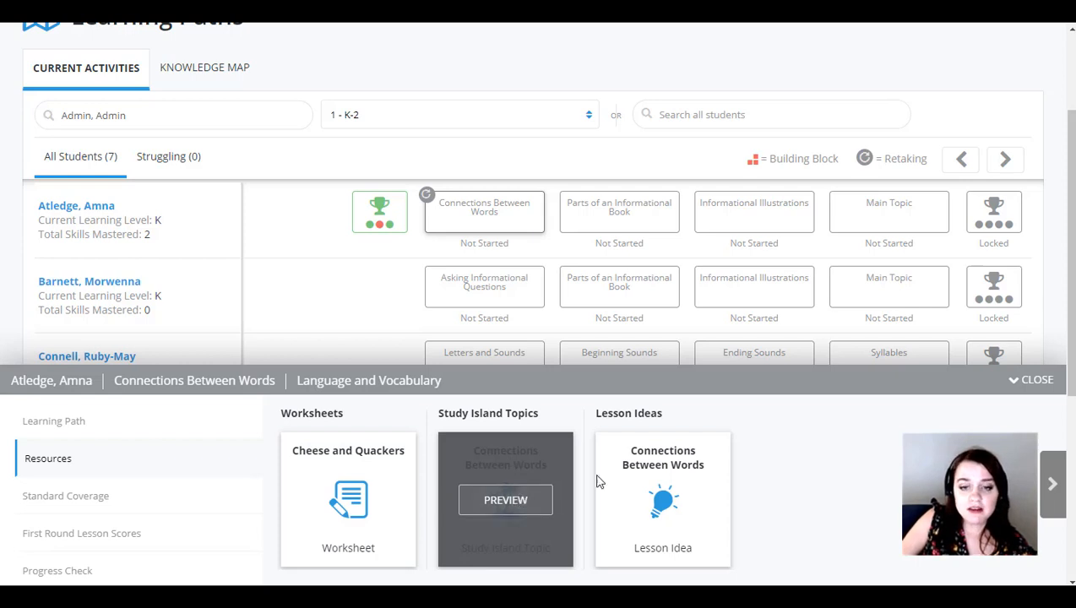
Open the Connections Between Words lesson idea and read its objectives, procedures, learner options, extension activities and ELL teaching tips
{"action": "left_click", "coordinate": [675, 507]}
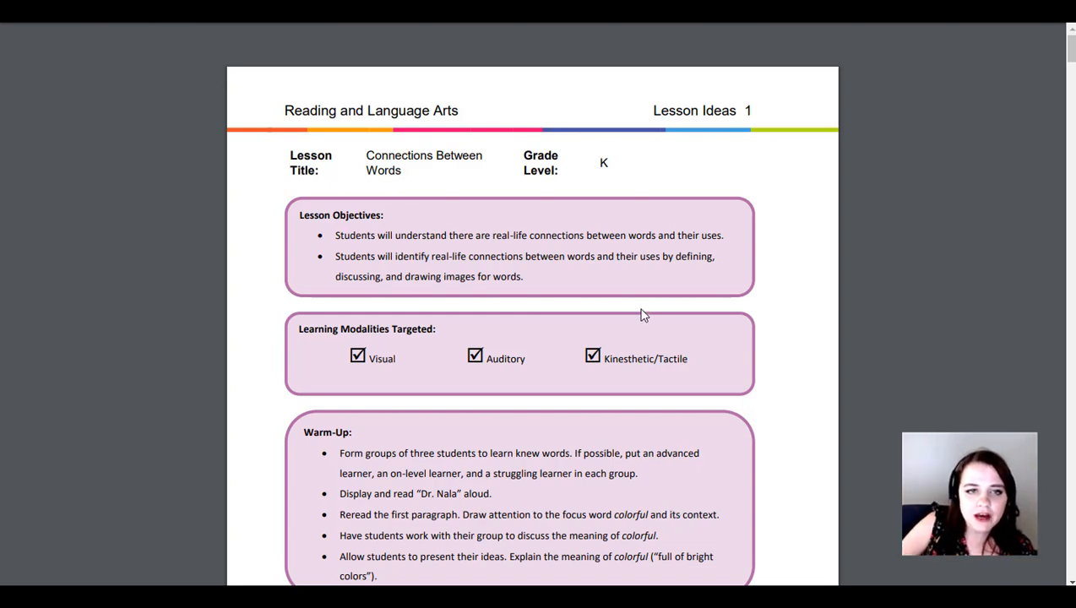
{"action": "scroll", "coordinate": [640, 314], "scroll_direction": "down", "scroll_amount": 2}
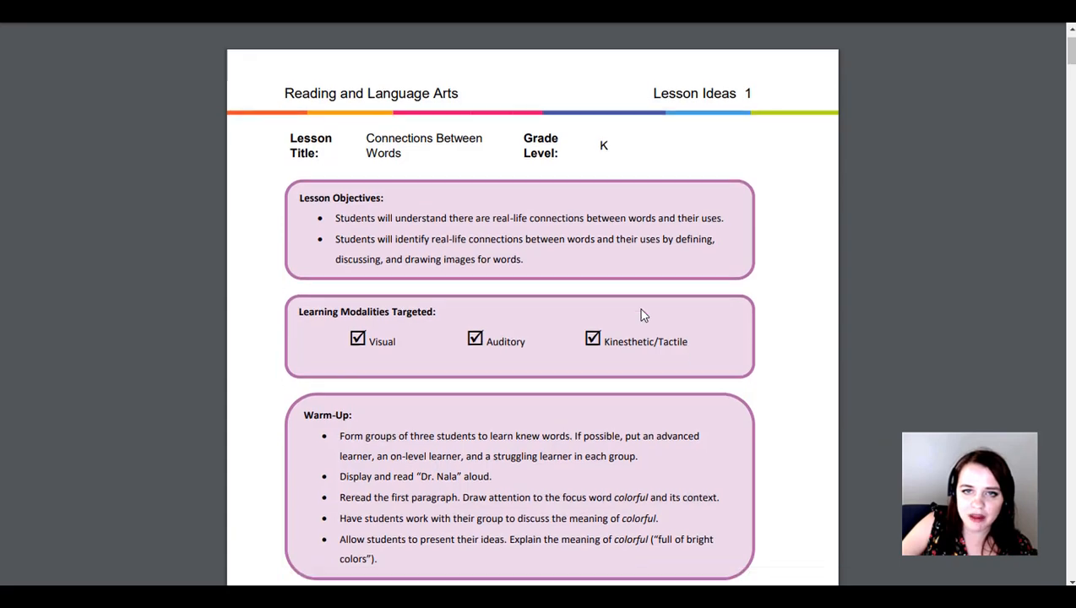
{"action": "scroll", "coordinate": [642, 314], "scroll_direction": "down", "scroll_amount": 1}
{"action": "scroll", "coordinate": [643, 314], "scroll_direction": "down", "scroll_amount": 10}
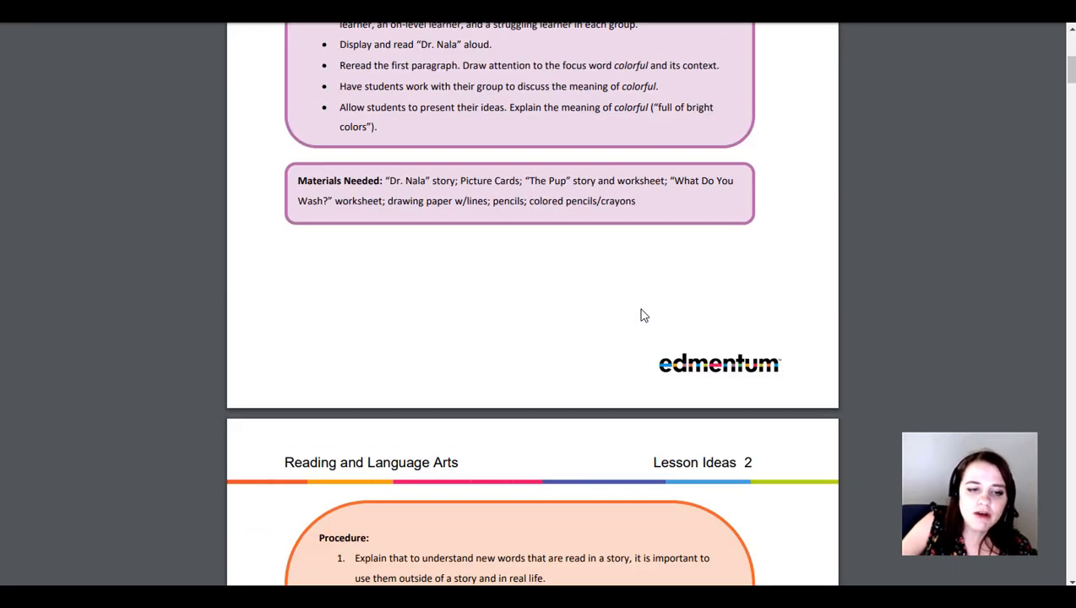
{"action": "scroll", "coordinate": [642, 315], "scroll_direction": "down", "scroll_amount": 9}
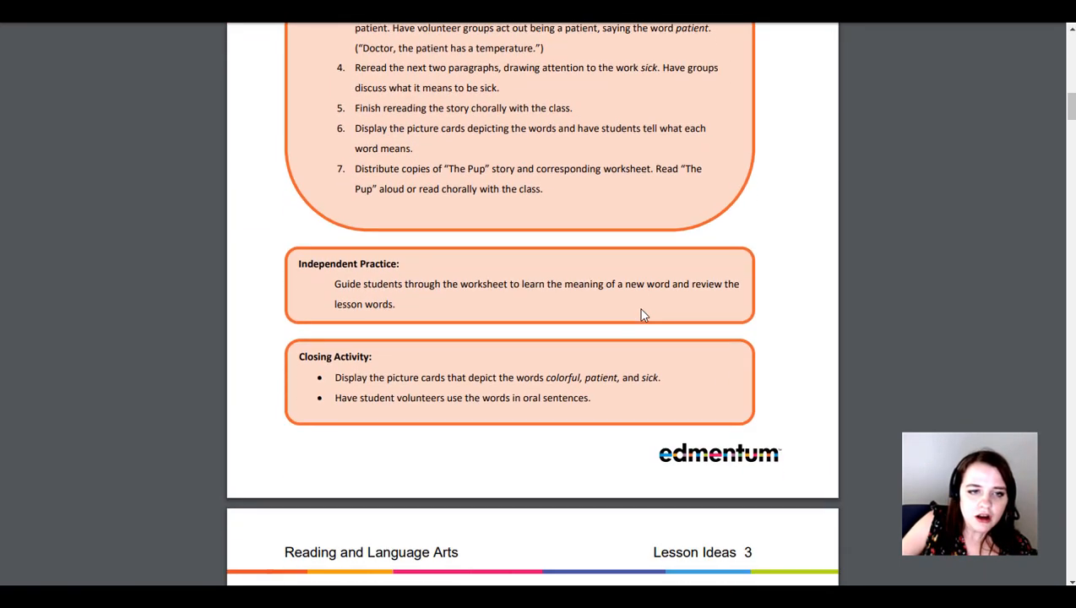
{"action": "scroll", "coordinate": [642, 315], "scroll_direction": "down", "scroll_amount": 2}
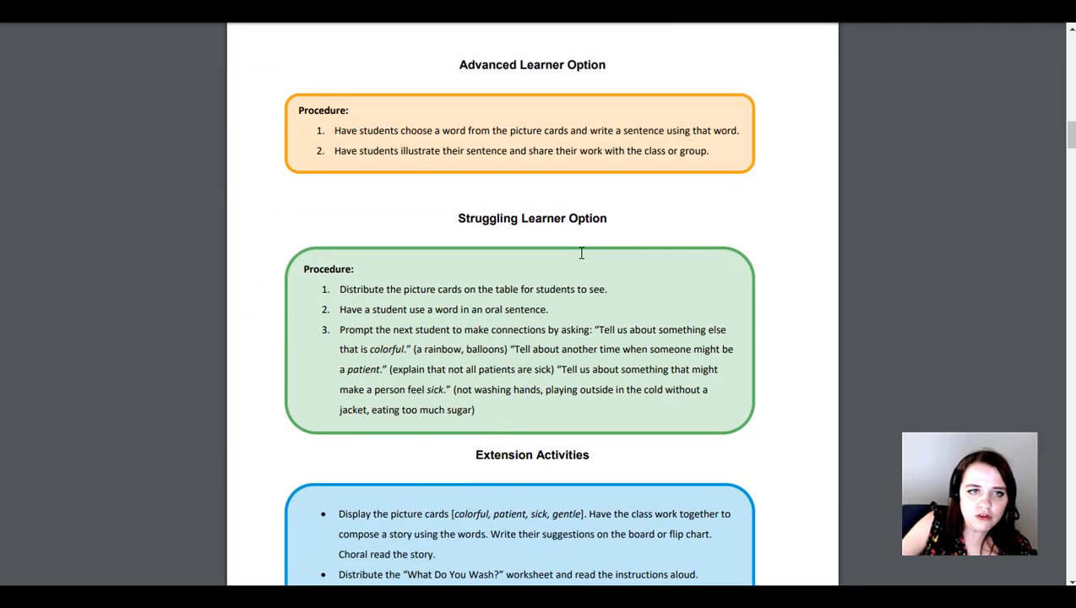
{"action": "scroll", "coordinate": [808, 329], "scroll_direction": "down", "scroll_amount": 4}
{"action": "scroll", "coordinate": [808, 329], "scroll_direction": "down", "scroll_amount": 4}
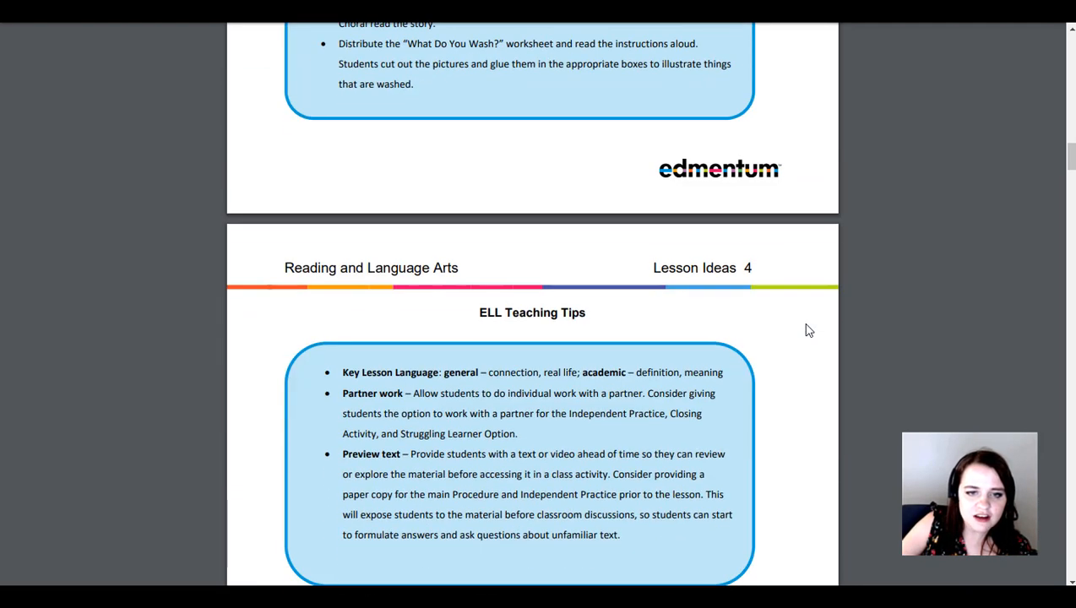
{"action": "scroll", "coordinate": [775, 337], "scroll_direction": "down", "scroll_amount": 1}
{"action": "scroll", "coordinate": [776, 337], "scroll_direction": "down", "scroll_amount": 1}
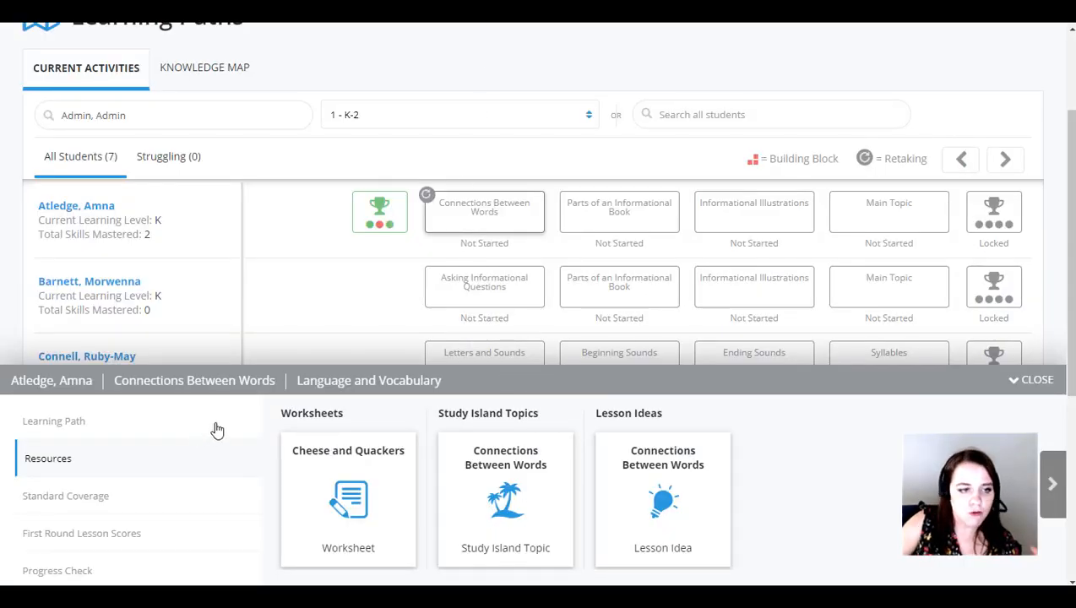
Review the standard coverage, first round lesson scores and progress check for Connections Between Words, and close the skill details
{"action": "left_click", "coordinate": [100, 499]}
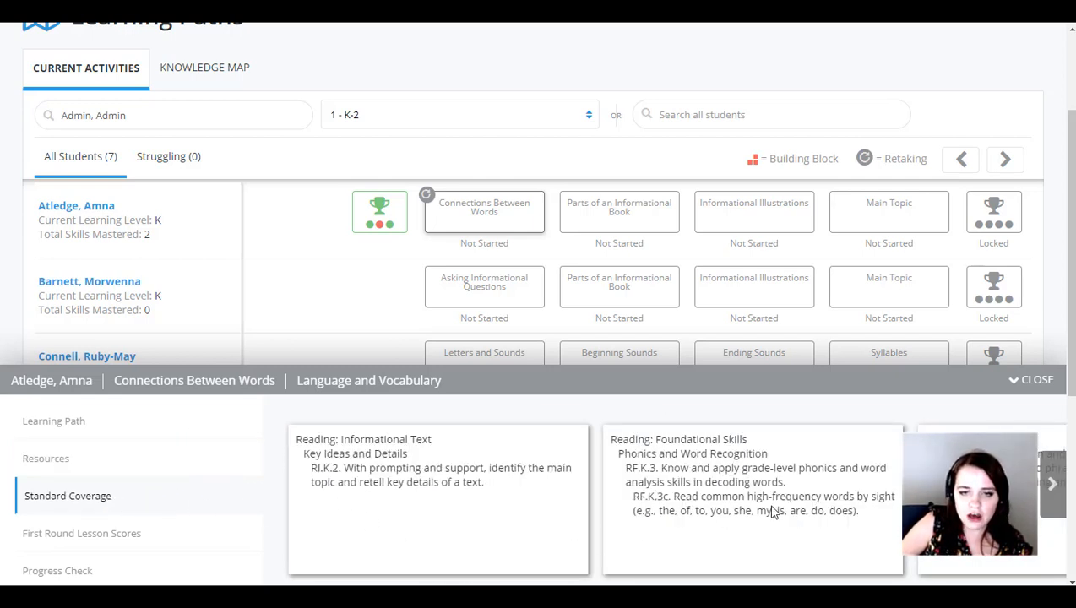
{"action": "left_click", "coordinate": [79, 533]}
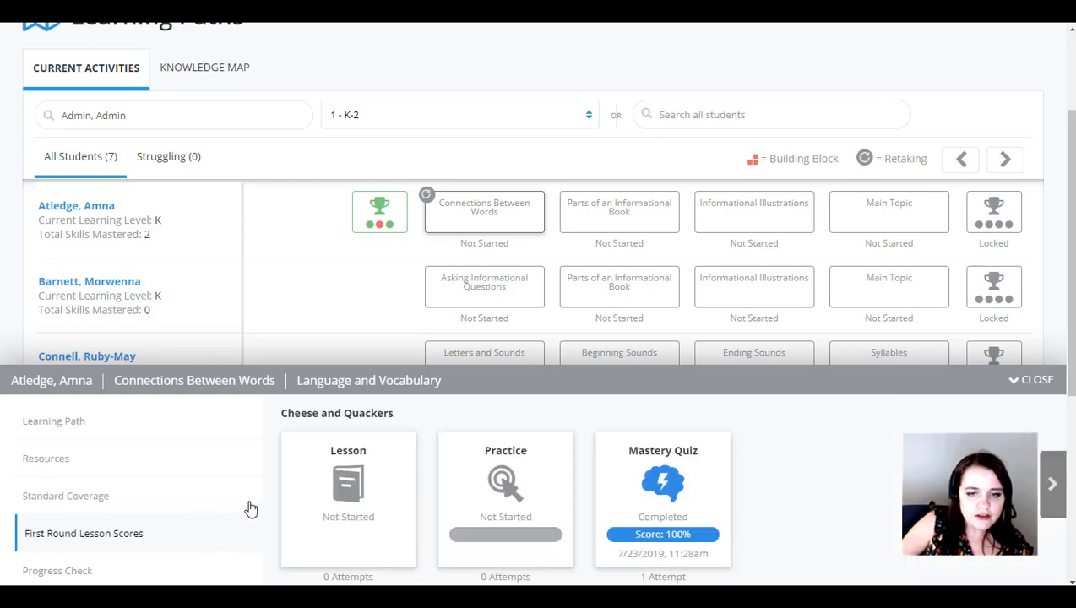
{"action": "mouse_move", "coordinate": [688, 497]}
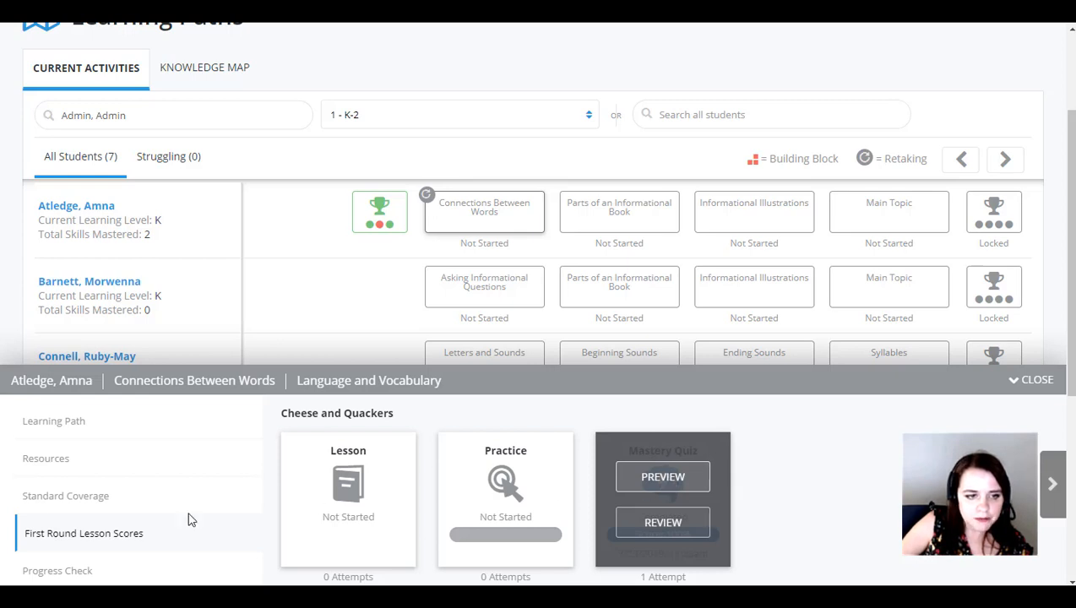
{"action": "left_click", "coordinate": [82, 571]}
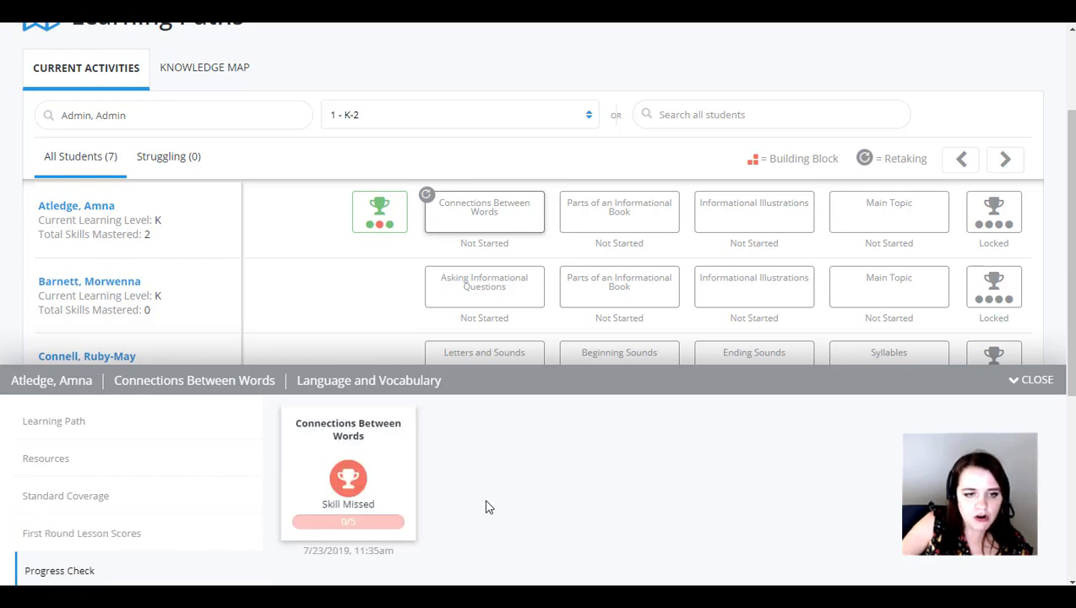
{"action": "mouse_move", "coordinate": [377, 480]}
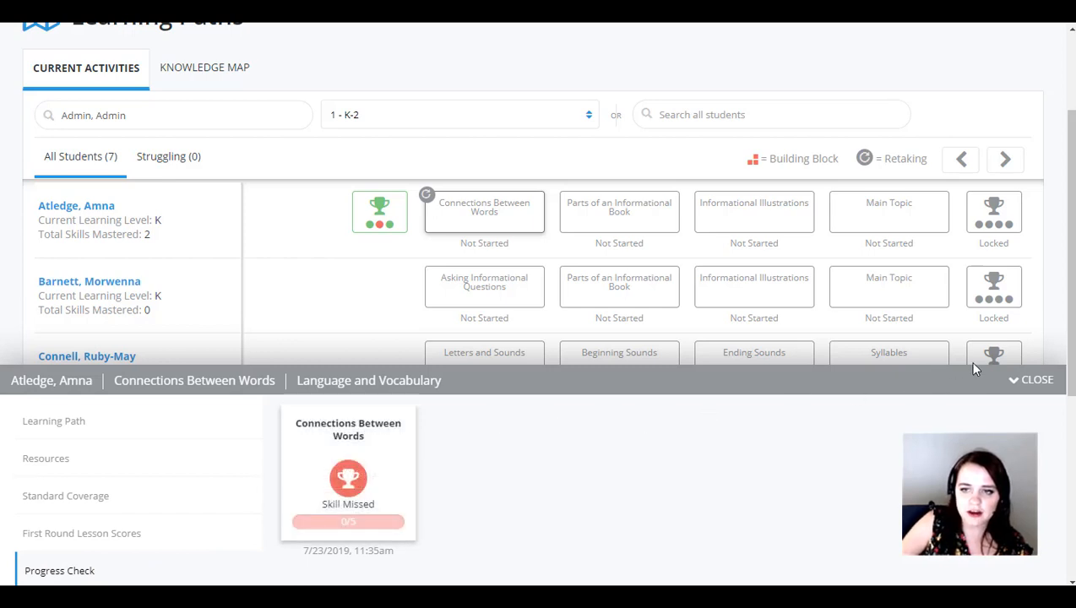
{"action": "left_click", "coordinate": [1039, 382]}
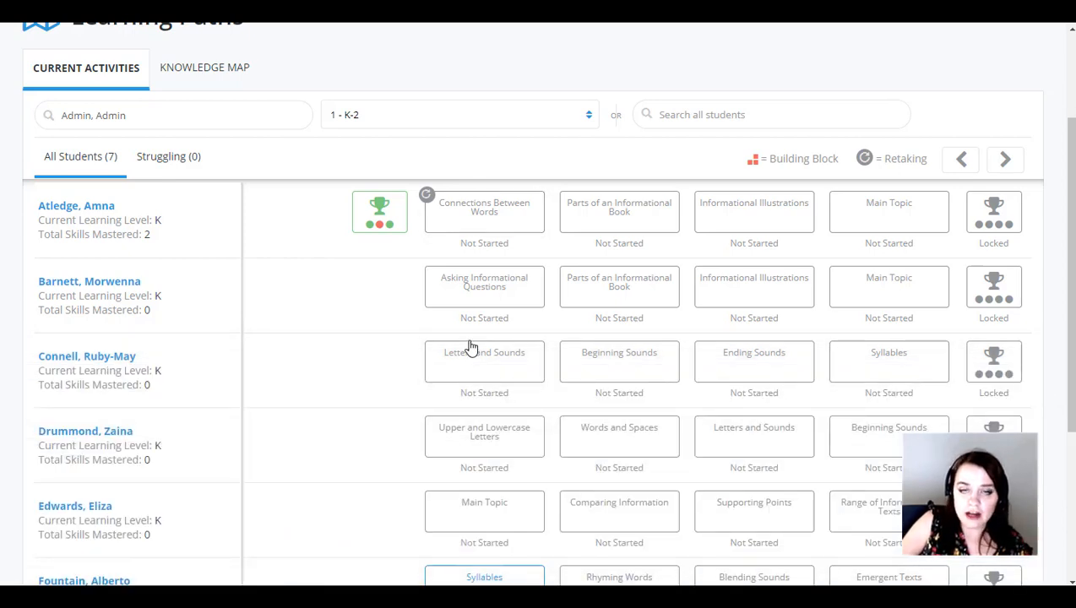
Open the Reading knowledge map and review the fourth student's Upper and Lowercase Letters activities, resources and standard coverage, closing the details when done
{"action": "left_click", "coordinate": [204, 74]}
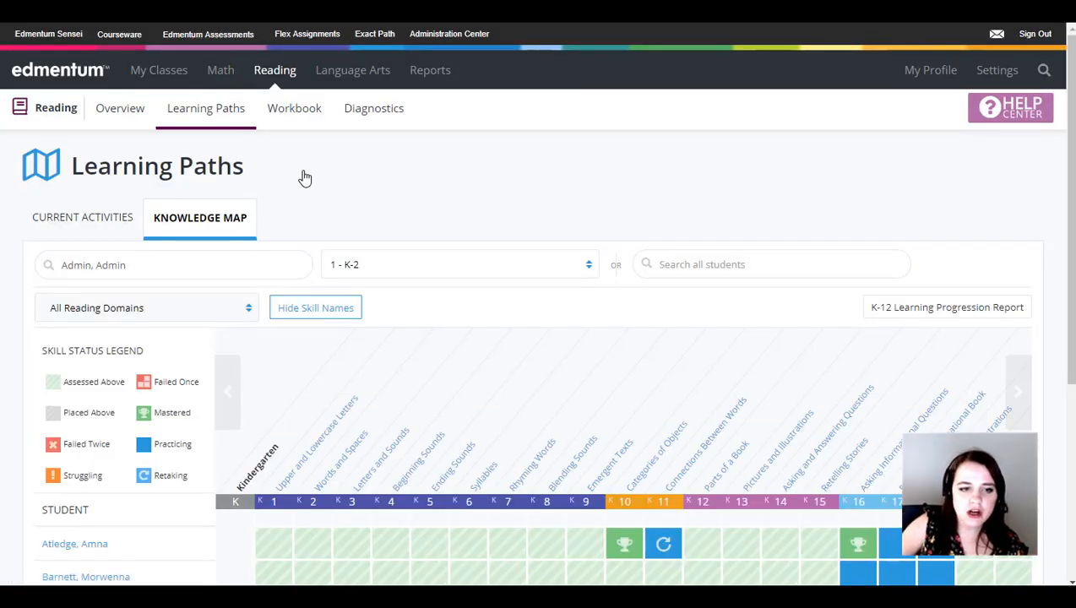
{"action": "scroll", "coordinate": [492, 288], "scroll_direction": "down", "scroll_amount": 3}
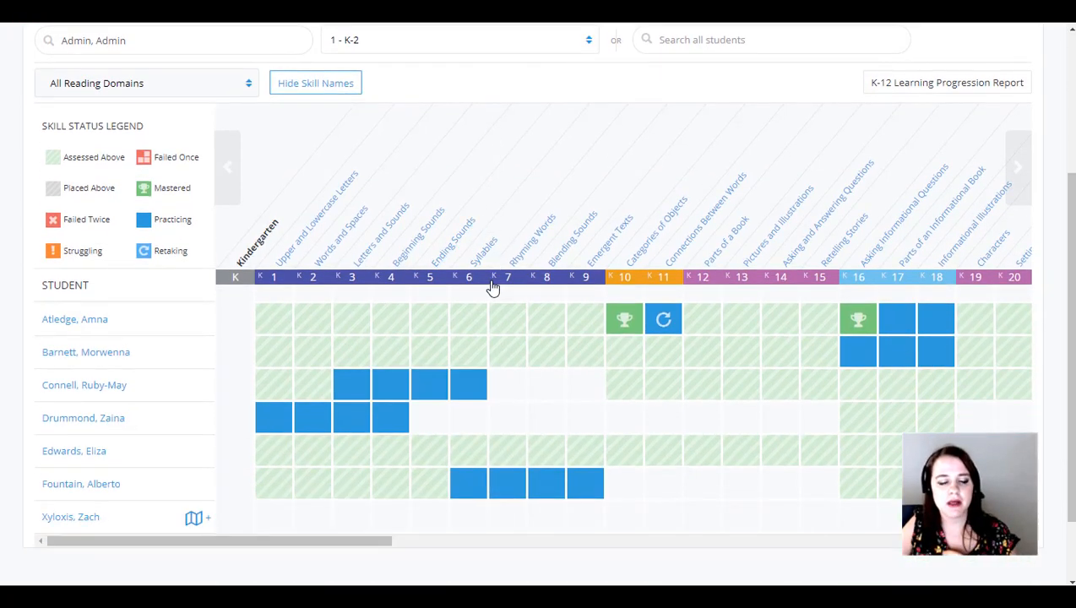
{"action": "left_click", "coordinate": [281, 423]}
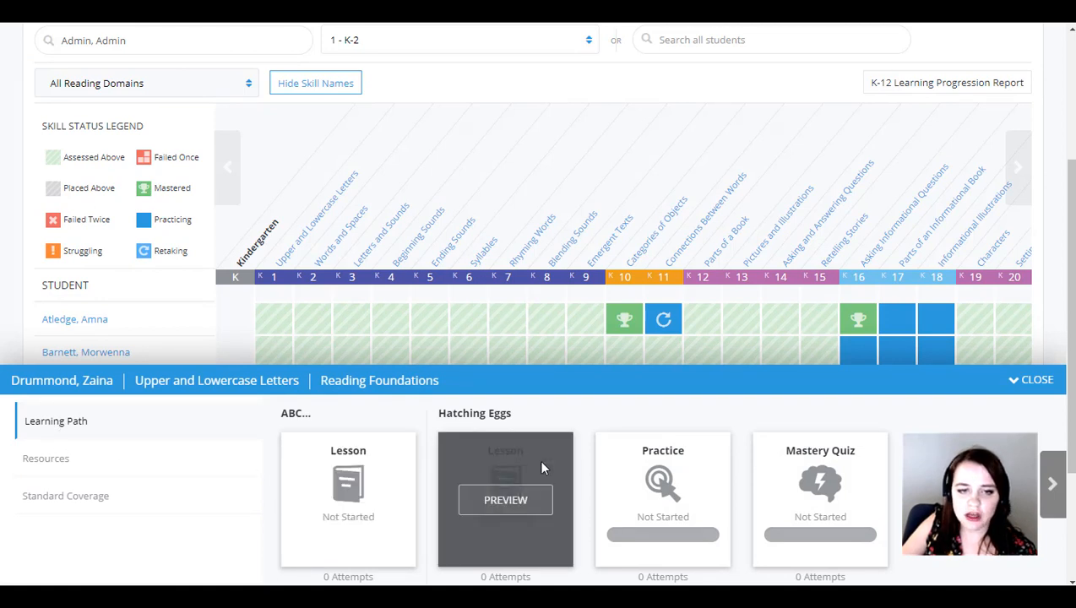
{"action": "left_click", "coordinate": [74, 469]}
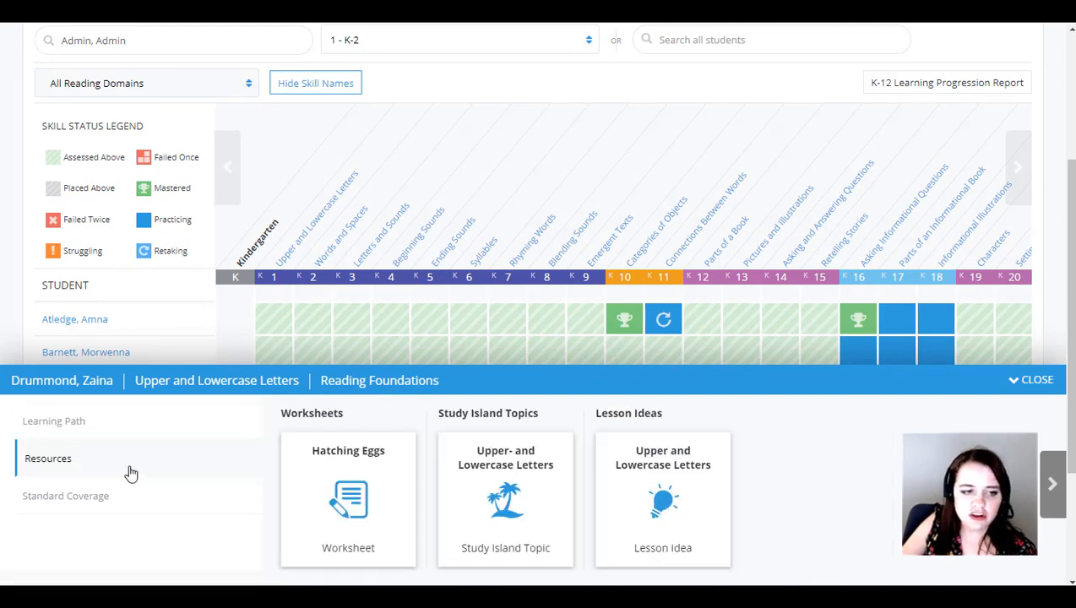
{"action": "left_click", "coordinate": [93, 502]}
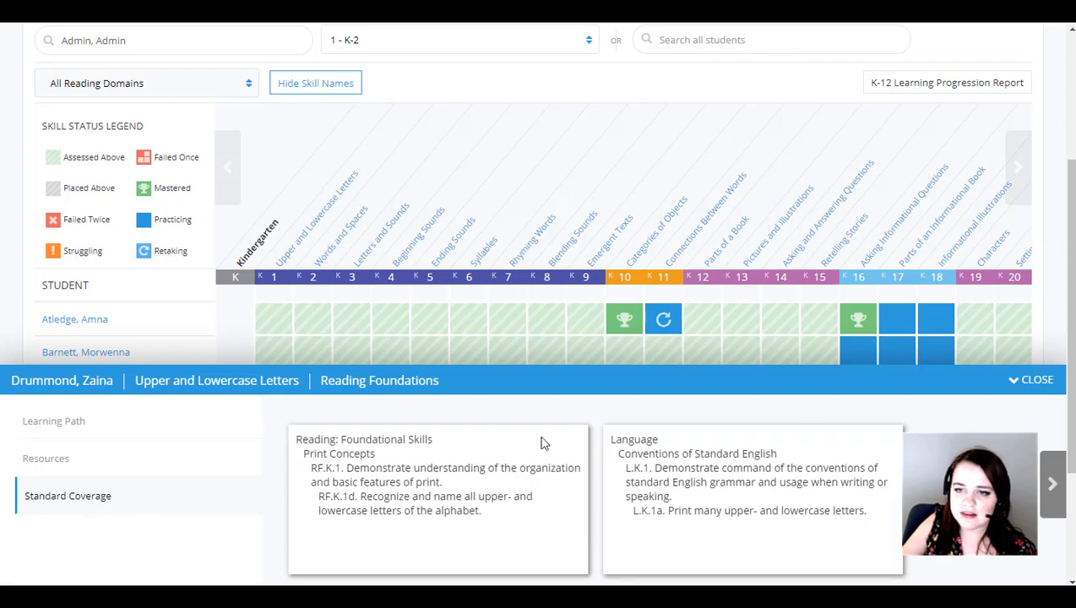
{"action": "left_click", "coordinate": [1037, 380]}
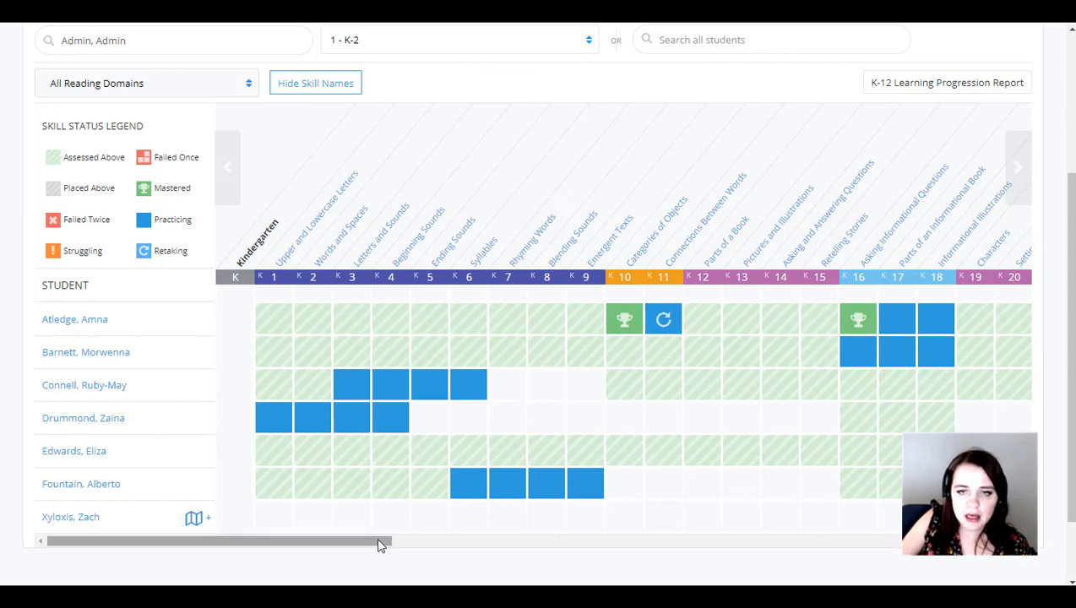
Examine the class's skill statuses across the knowledge map from Kindergarten into 1st Grade, and return to its beginning
{"action": "left_click_drag", "start_coordinate": [378, 545], "coordinate": [634, 545]}
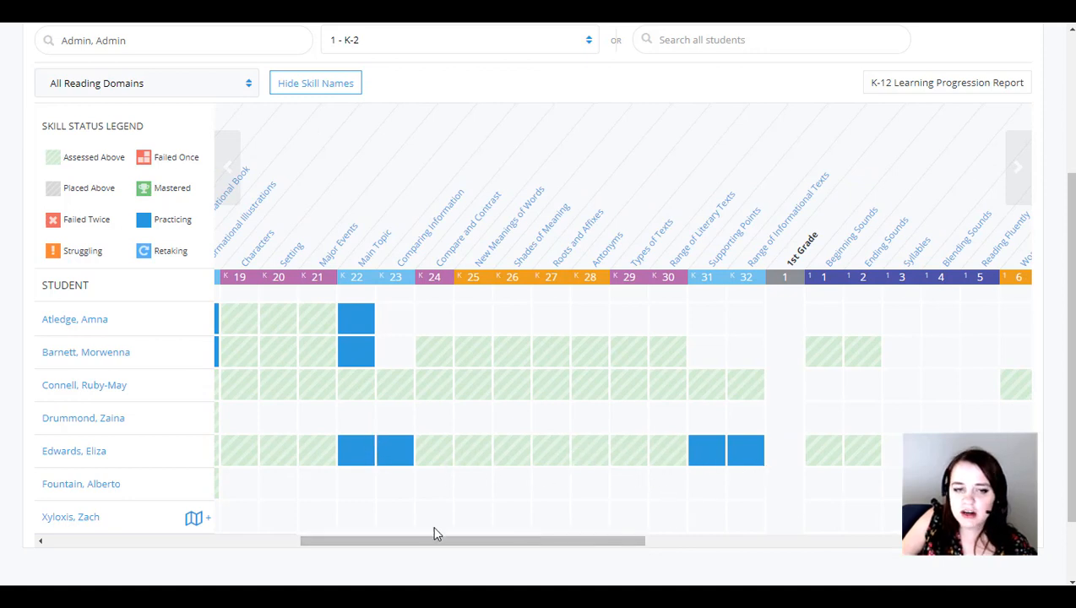
{"action": "left_click_drag", "start_coordinate": [405, 539], "coordinate": [116, 576]}
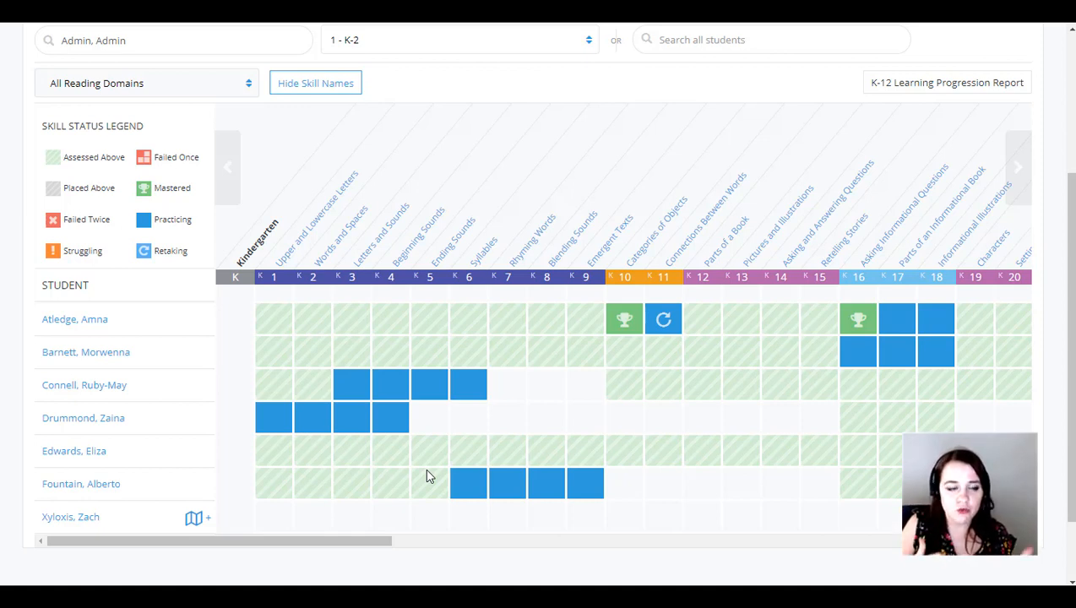
{"action": "scroll", "coordinate": [437, 365], "scroll_direction": "up", "scroll_amount": 3}
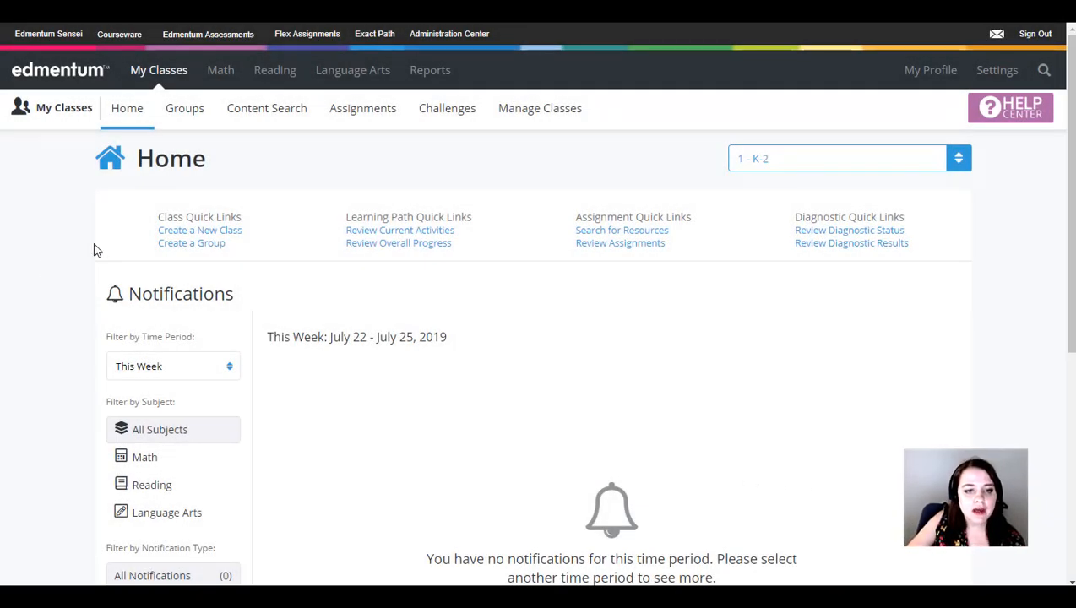
Look over the home page notifications and open the Reading groups for the K-2 class
{"action": "scroll", "coordinate": [95, 249], "scroll_direction": "down", "scroll_amount": 5}
{"action": "scroll", "coordinate": [95, 254], "scroll_direction": "up", "scroll_amount": 3}
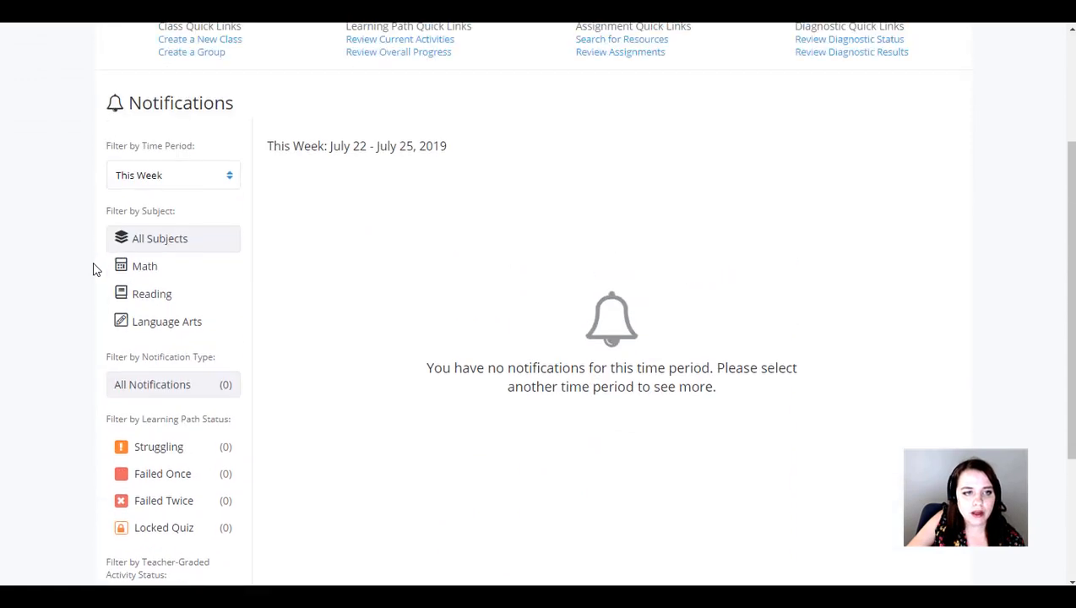
{"action": "scroll", "coordinate": [94, 269], "scroll_direction": "up", "scroll_amount": 3}
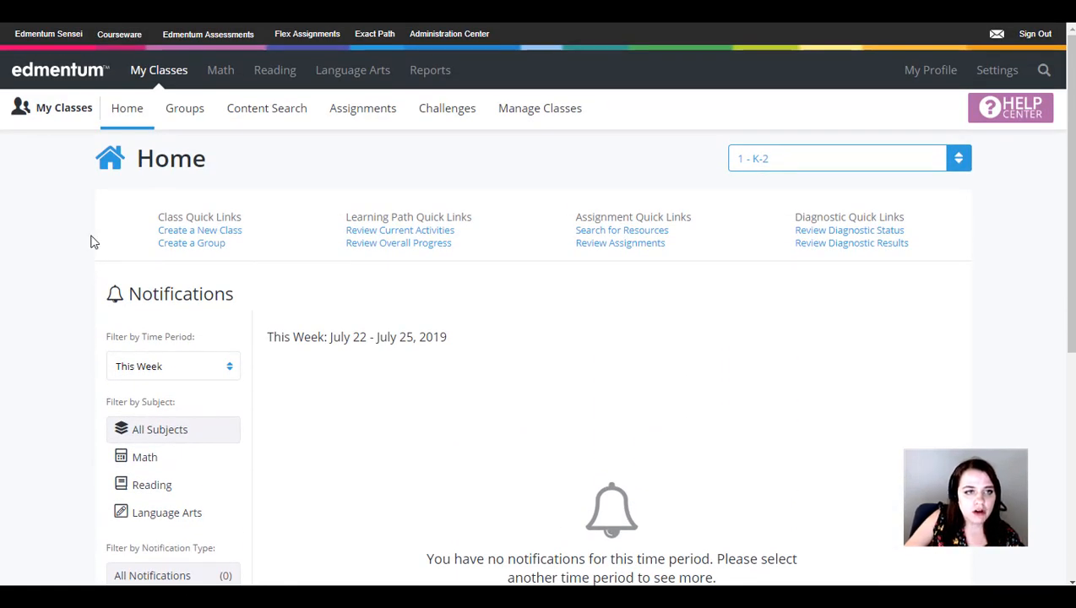
{"action": "left_click", "coordinate": [186, 113]}
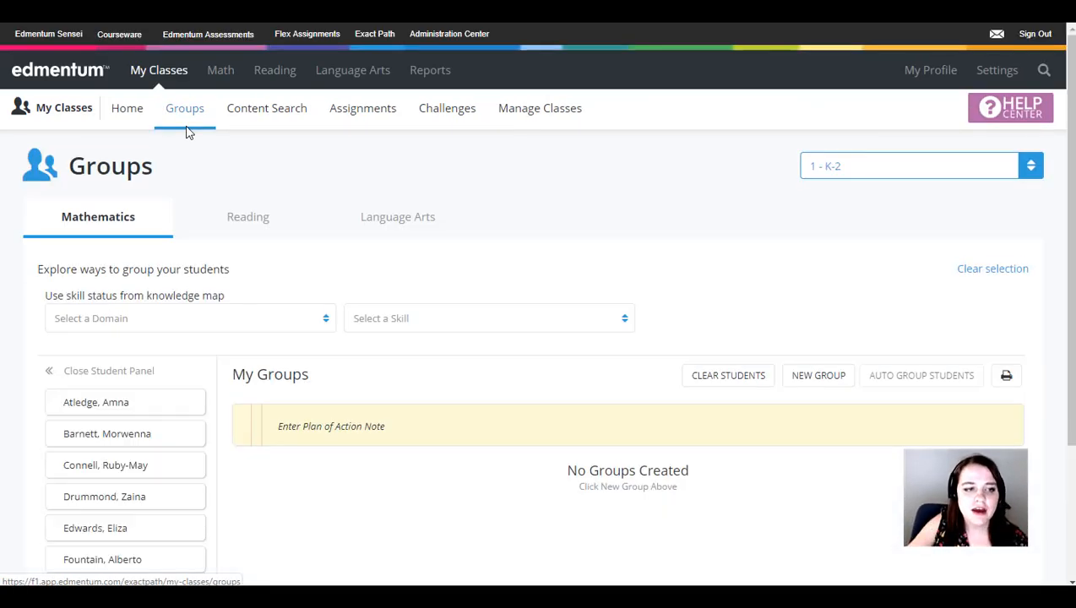
{"action": "left_click", "coordinate": [245, 235]}
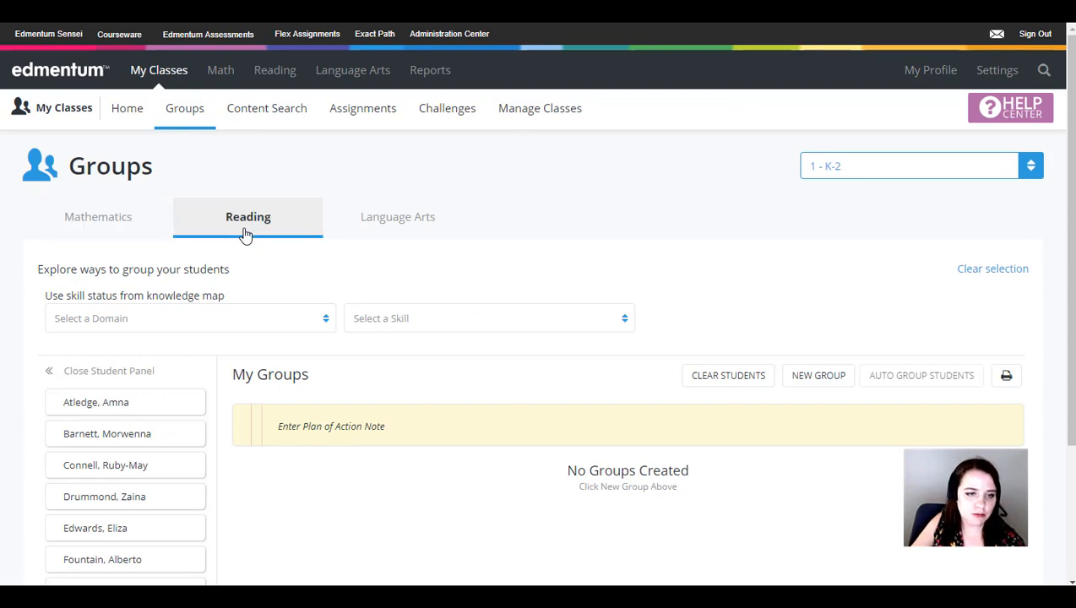
Auto-group the students by their status in the Beginning Sounds skill of the Reading Foundations domain
{"action": "left_click", "coordinate": [204, 321]}
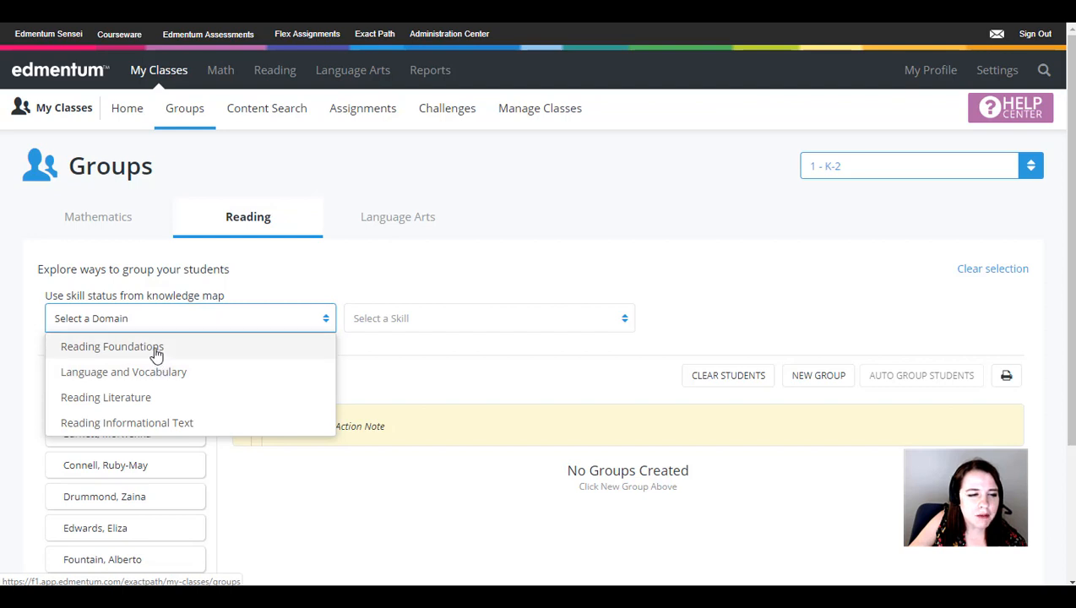
{"action": "left_click", "coordinate": [156, 348]}
{"action": "left_click", "coordinate": [447, 322]}
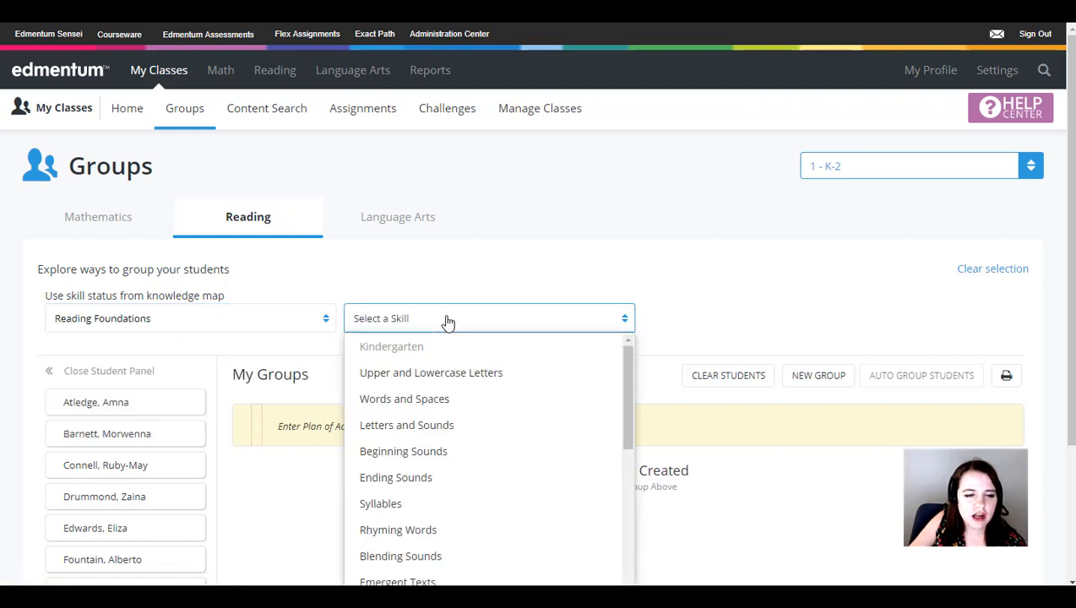
{"action": "scroll", "coordinate": [456, 339], "scroll_direction": "down", "scroll_amount": 1}
{"action": "scroll", "coordinate": [441, 429], "scroll_direction": "up", "scroll_amount": 1}
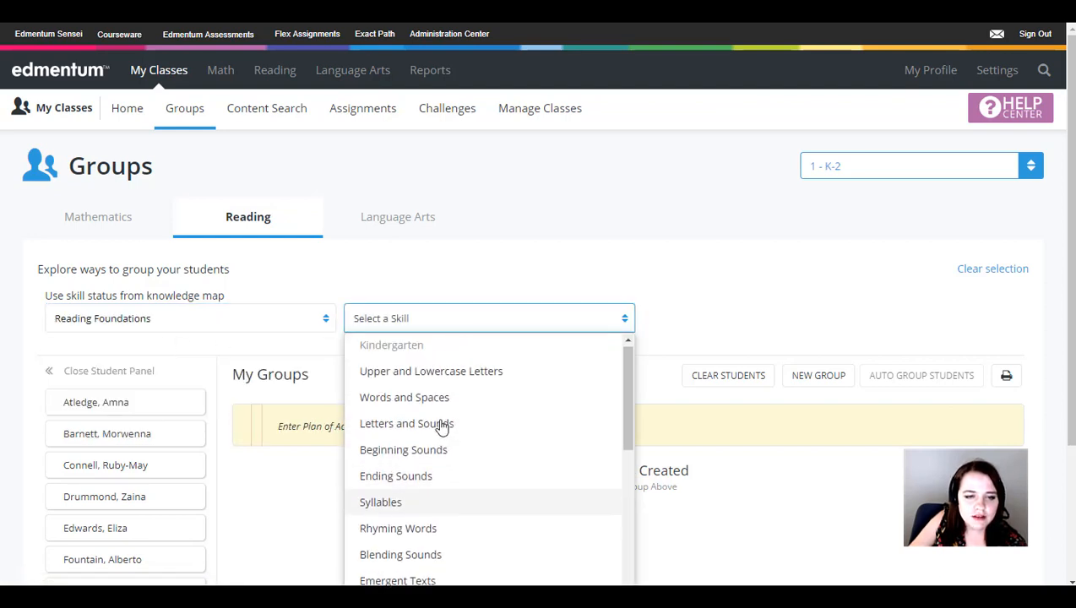
{"action": "left_click", "coordinate": [439, 450]}
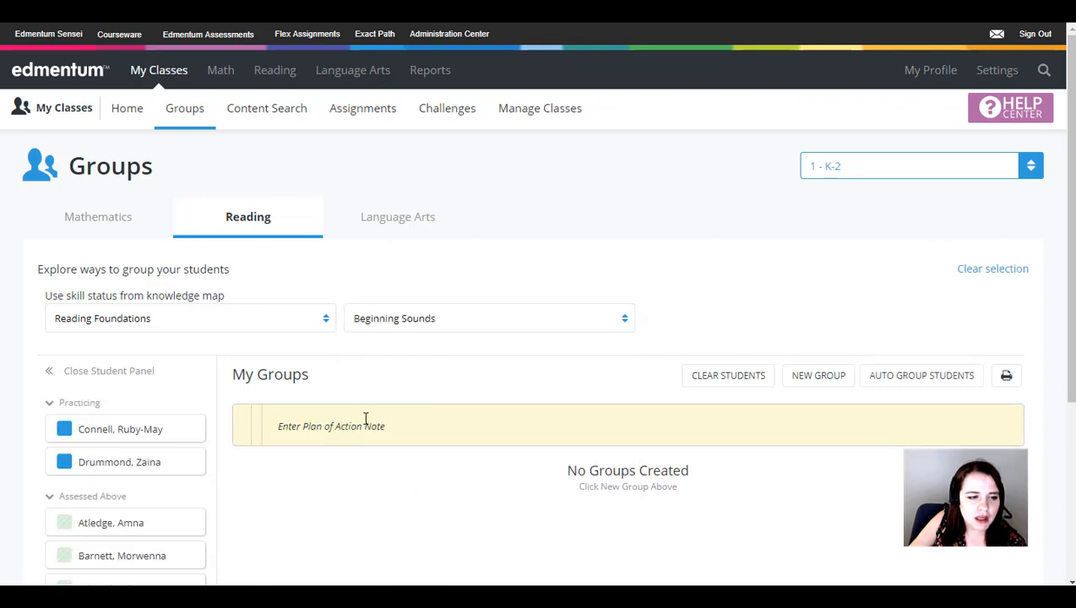
{"action": "scroll", "coordinate": [282, 415], "scroll_direction": "down", "scroll_amount": 3}
{"action": "scroll", "coordinate": [282, 416], "scroll_direction": "up", "scroll_amount": 1}
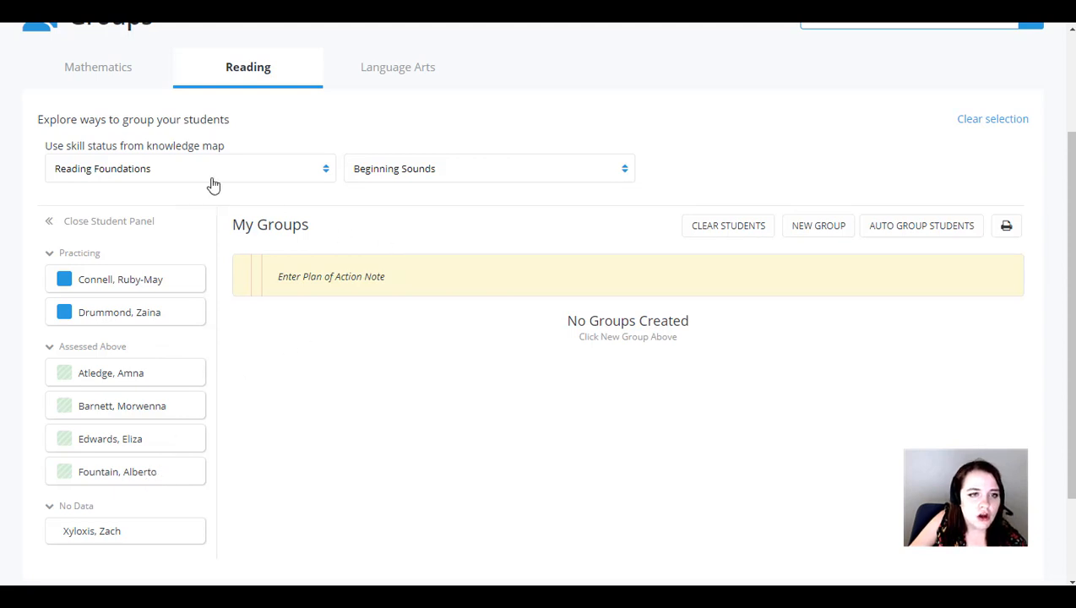
{"action": "left_click", "coordinate": [896, 229]}
{"action": "left_click", "coordinate": [433, 204]}
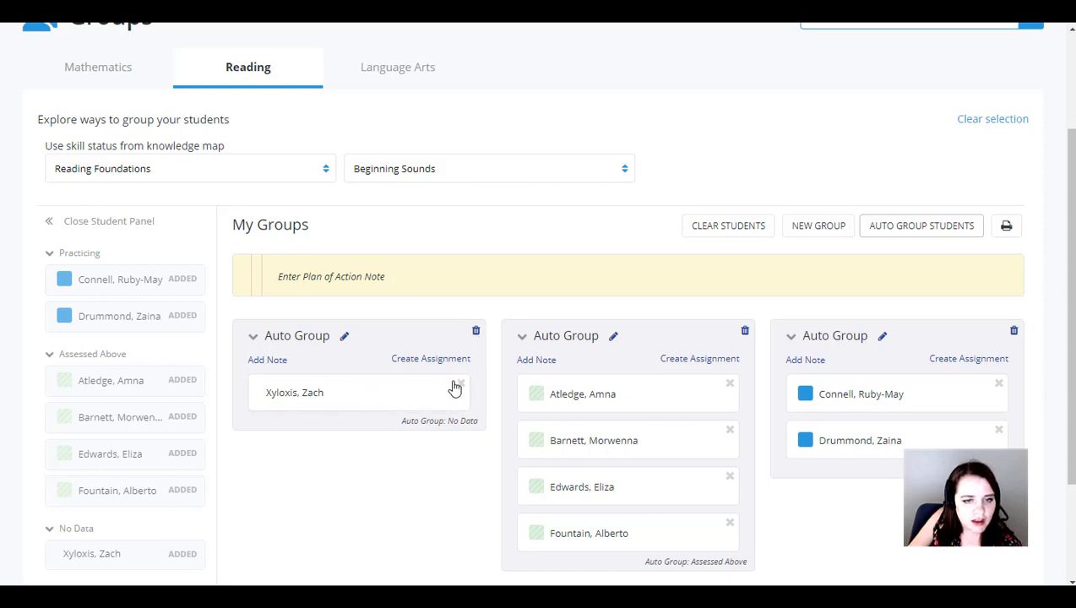
Delete the No Data auto group and move the last student of the Assessed Above group into the Practicing group
{"action": "left_click", "coordinate": [477, 336]}
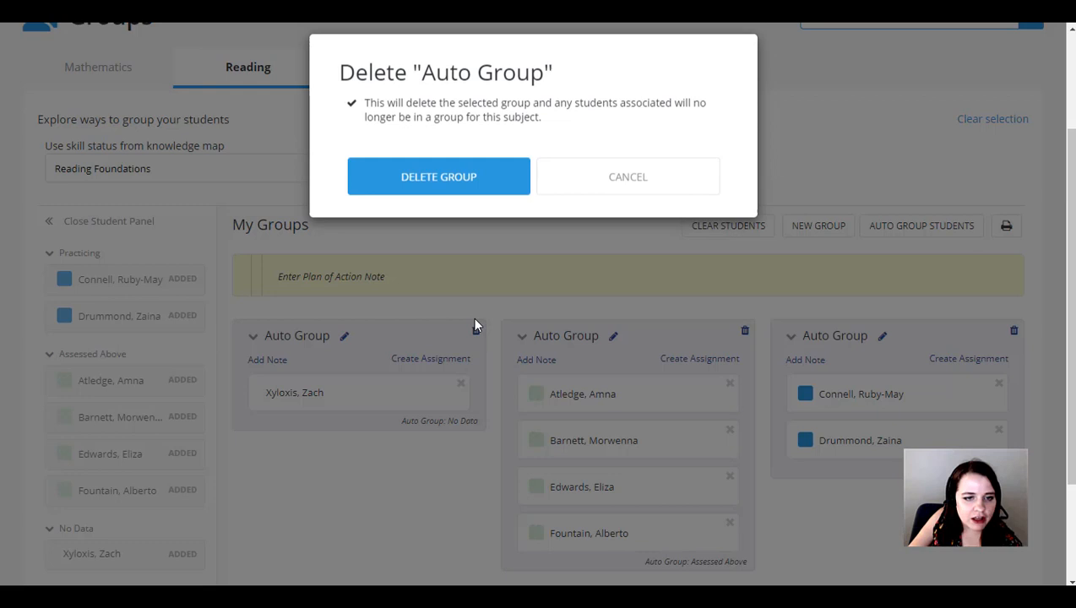
{"action": "left_click", "coordinate": [471, 189]}
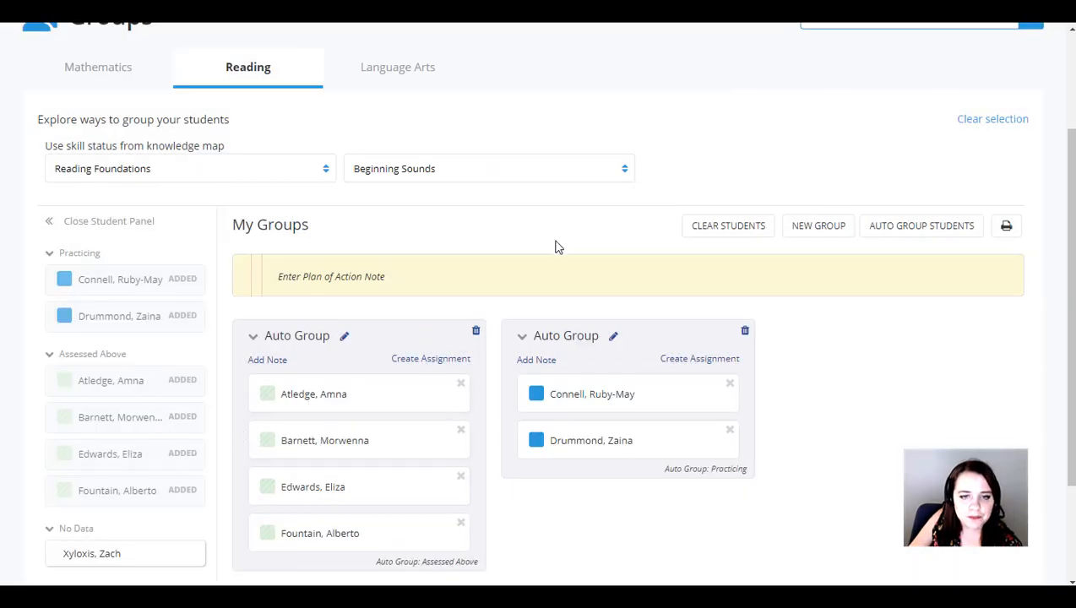
{"action": "scroll", "coordinate": [553, 249], "scroll_direction": "down", "scroll_amount": 1}
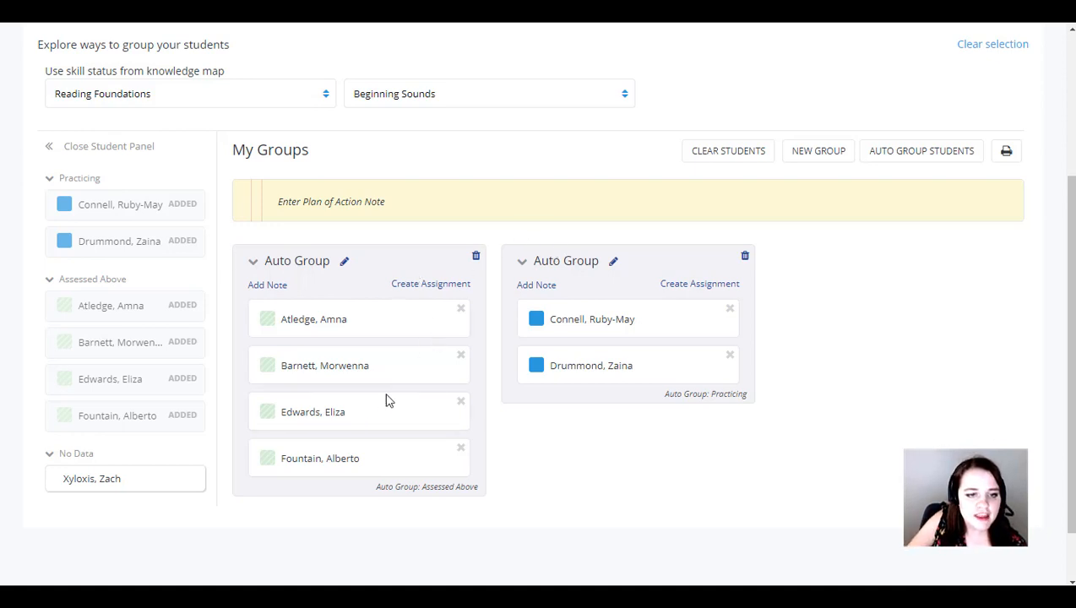
{"action": "left_click_drag", "start_coordinate": [356, 465], "coordinate": [618, 307]}
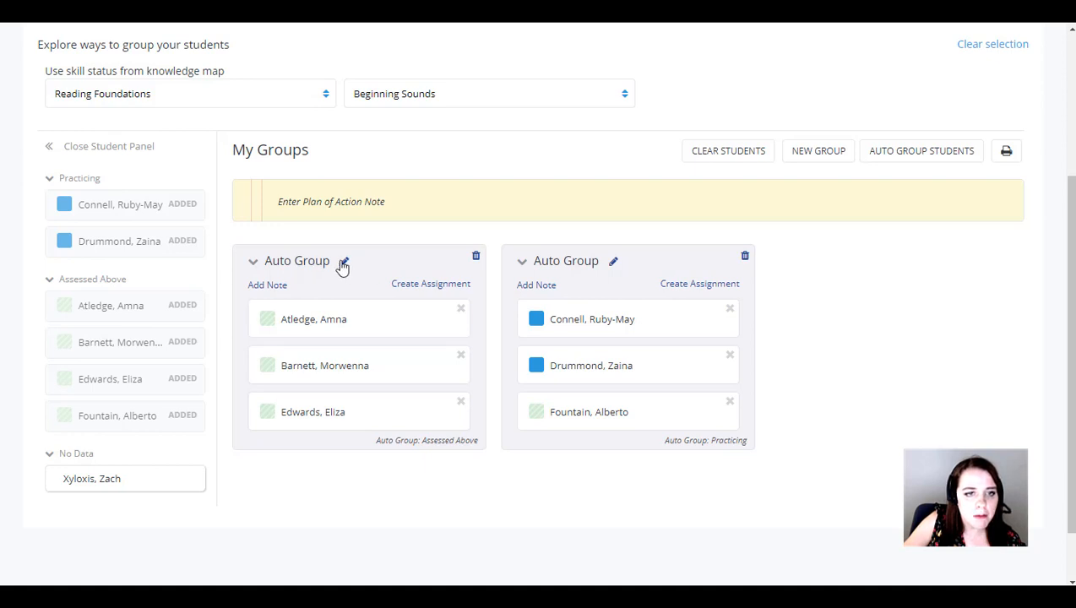
Rename the Assessed Above group as Eagles
{"action": "left_click", "coordinate": [315, 263]}
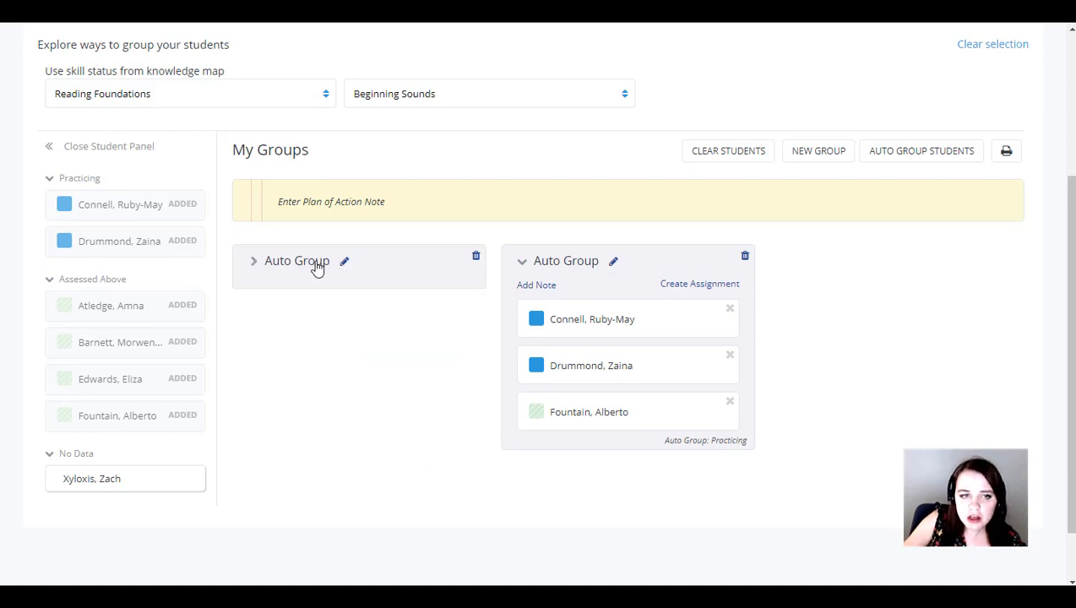
{"action": "left_click", "coordinate": [316, 265]}
{"action": "left_click", "coordinate": [344, 263]}
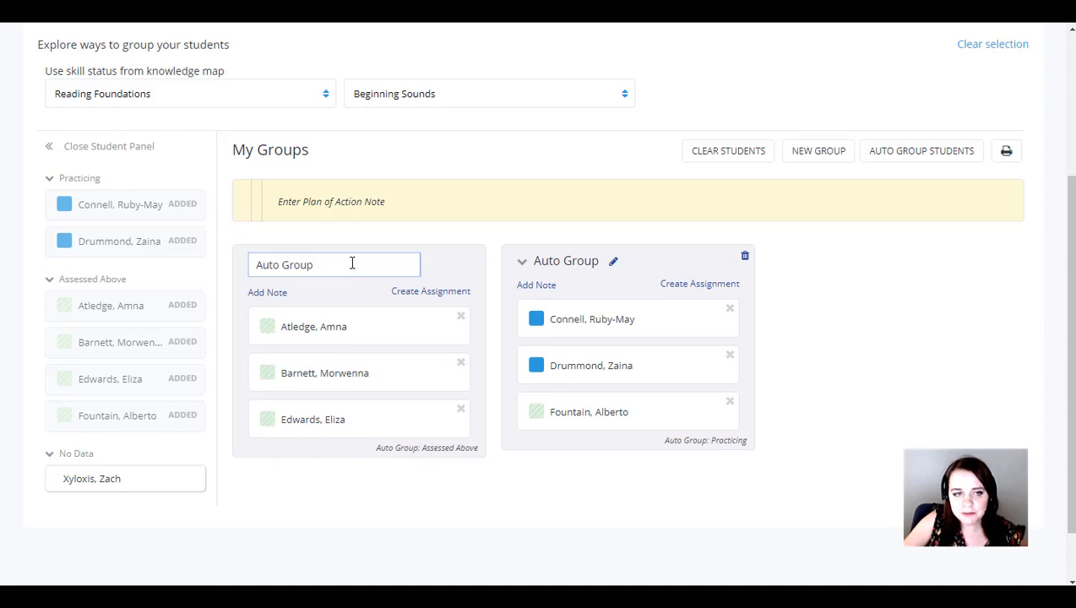
{"action": "left_click_drag", "start_coordinate": [352, 263], "coordinate": [153, 279]}
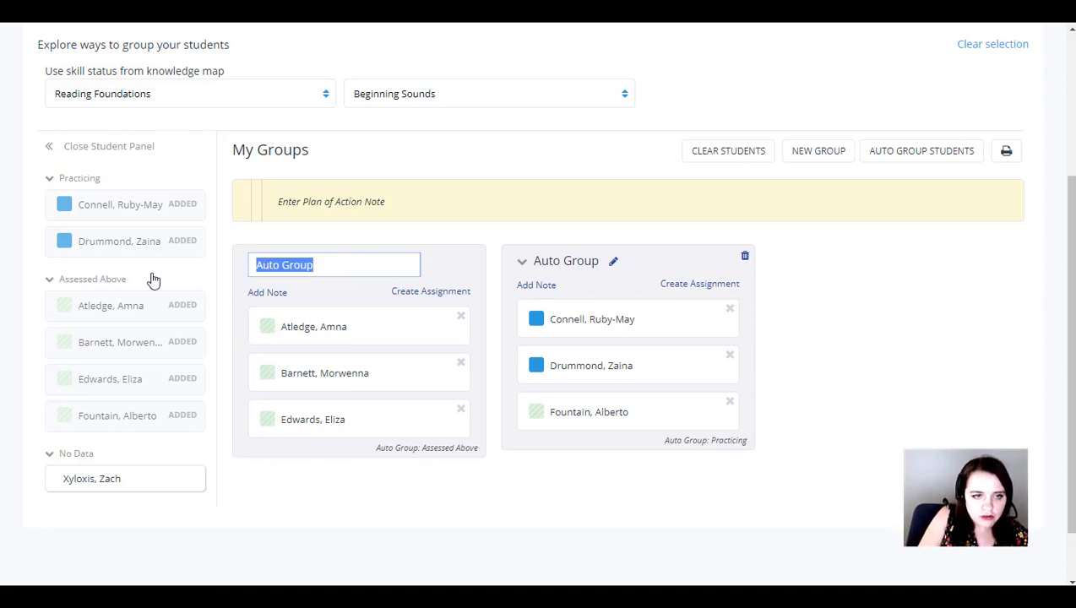
{"action": "type", "text": "Eg"}
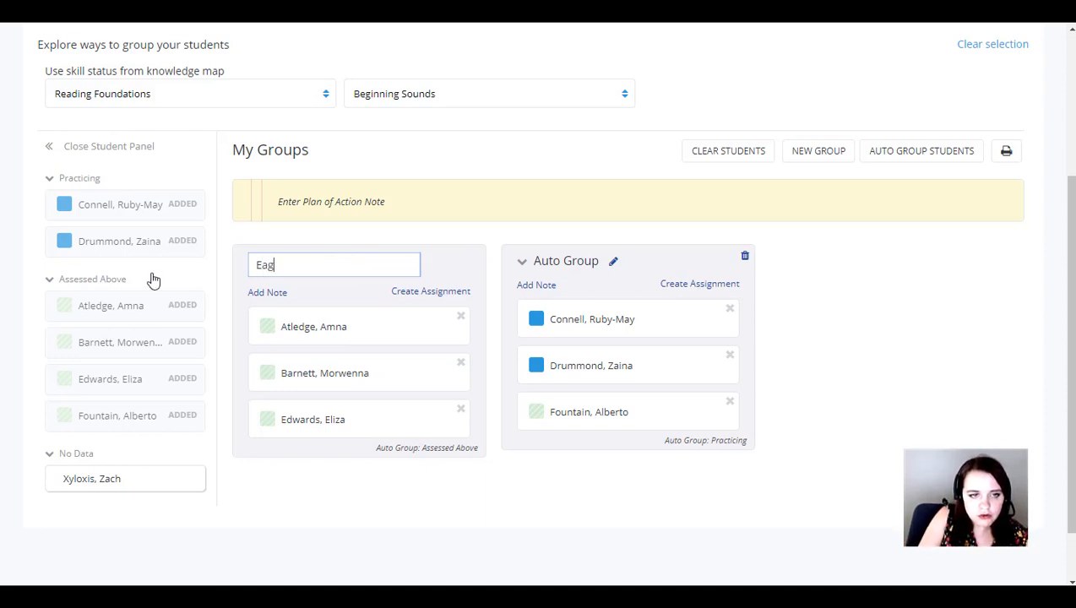
{"action": "type", "text": "gles"}
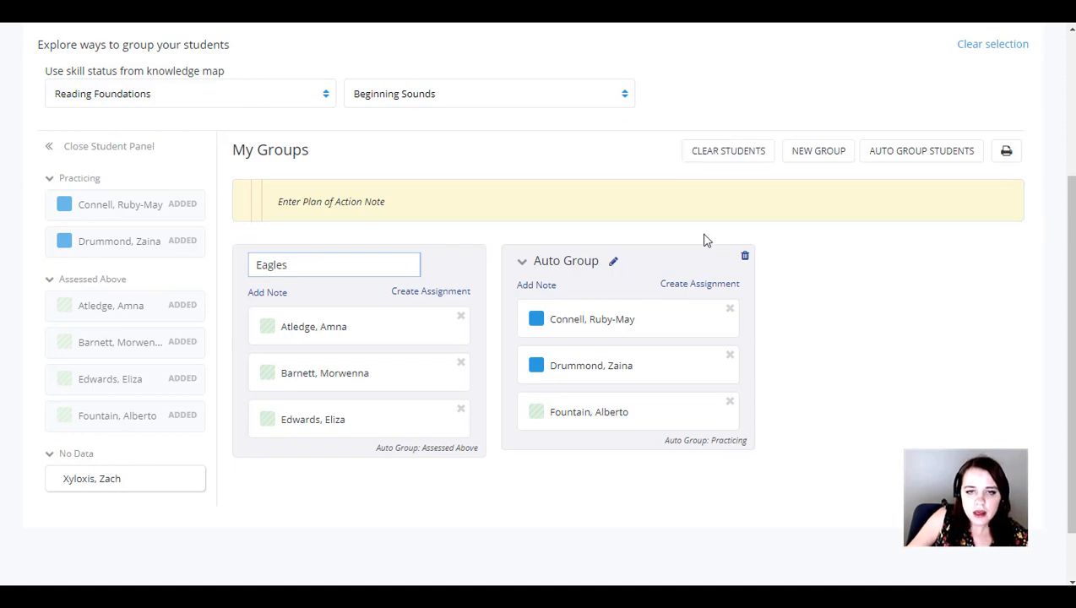
Rename the Practicing group as Tigers
{"action": "left_click", "coordinate": [613, 261]}
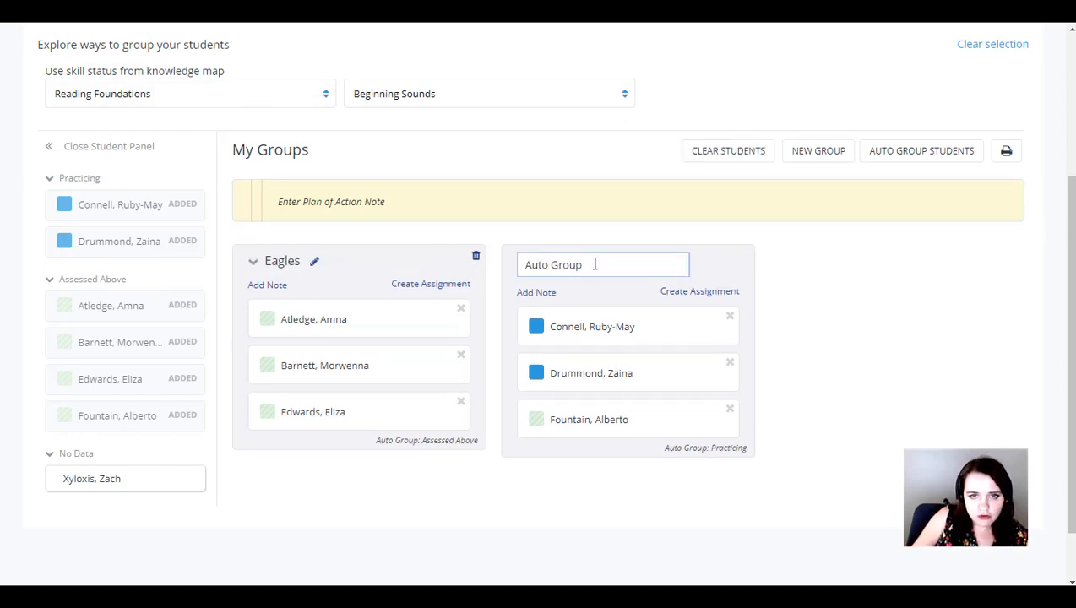
{"action": "left_click_drag", "start_coordinate": [594, 264], "coordinate": [497, 281]}
{"action": "type", "text": "Tigers"}
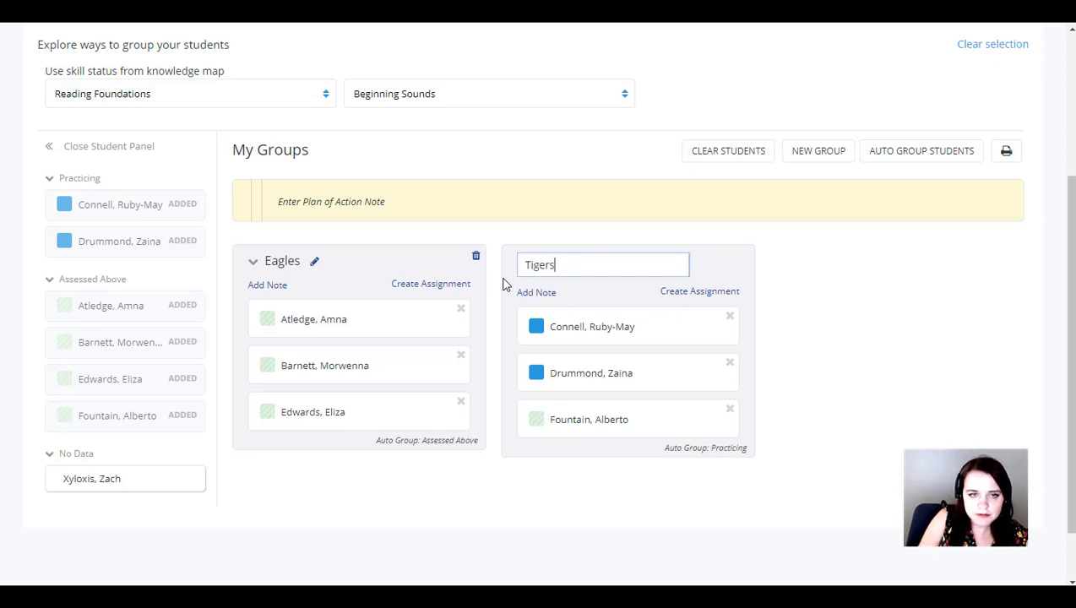
Add the note "Eagles today will begin with Learning Path, then small group." to the Eagles group
{"action": "left_click", "coordinate": [271, 287]}
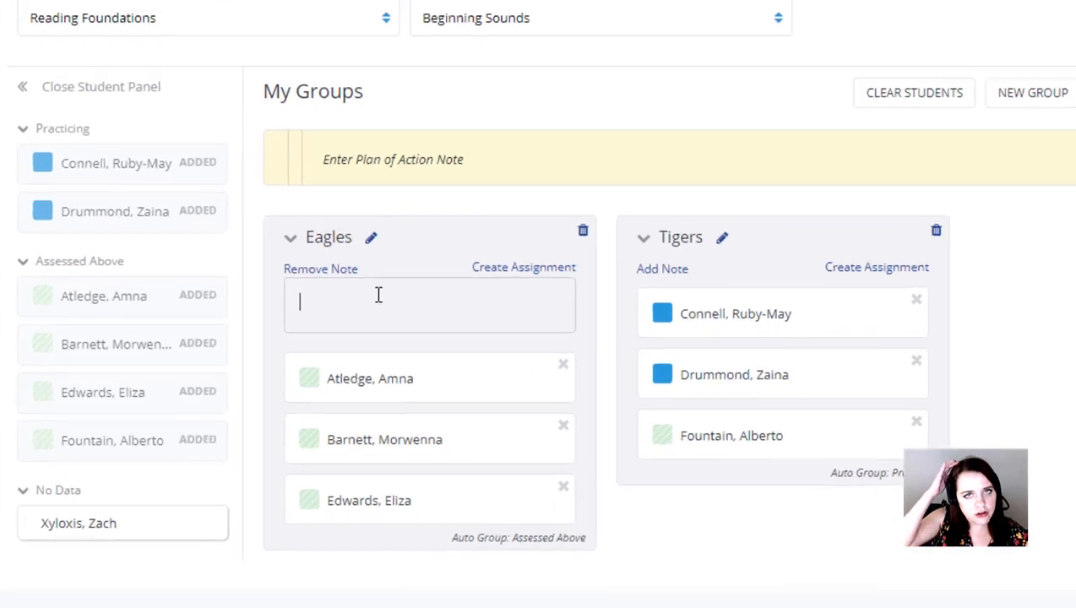
{"action": "type", "text": "Eag"}
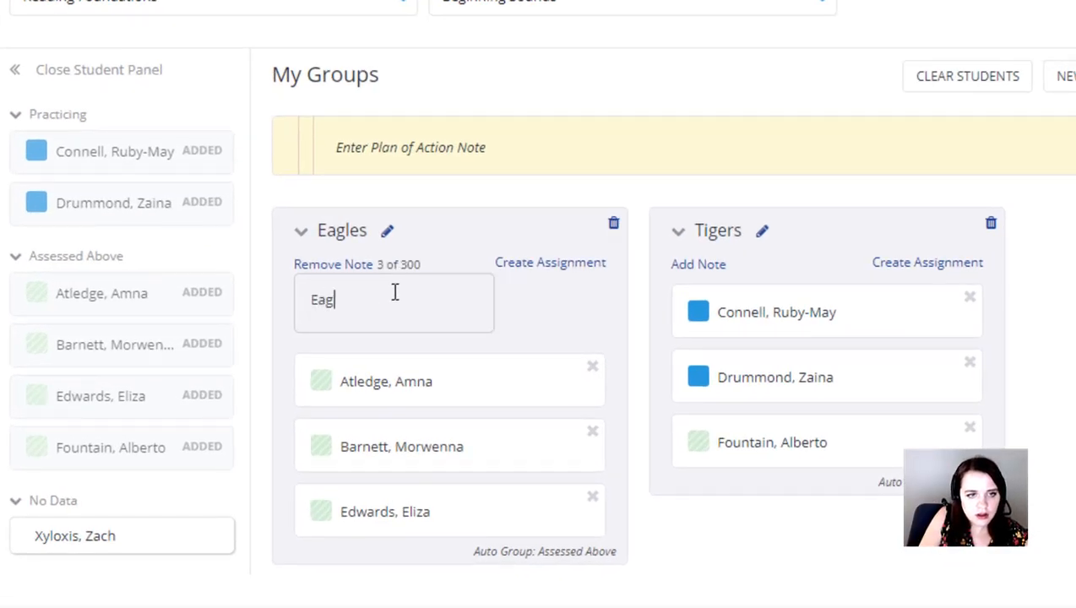
{"action": "type", "text": "les today wil"}
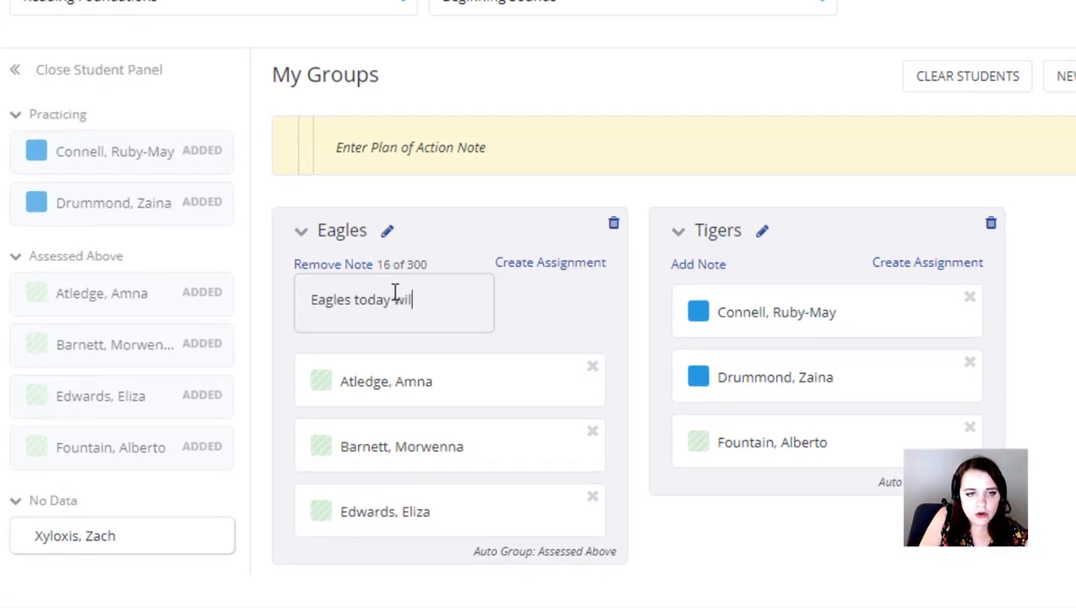
{"action": "type", "text": "l begin with "}
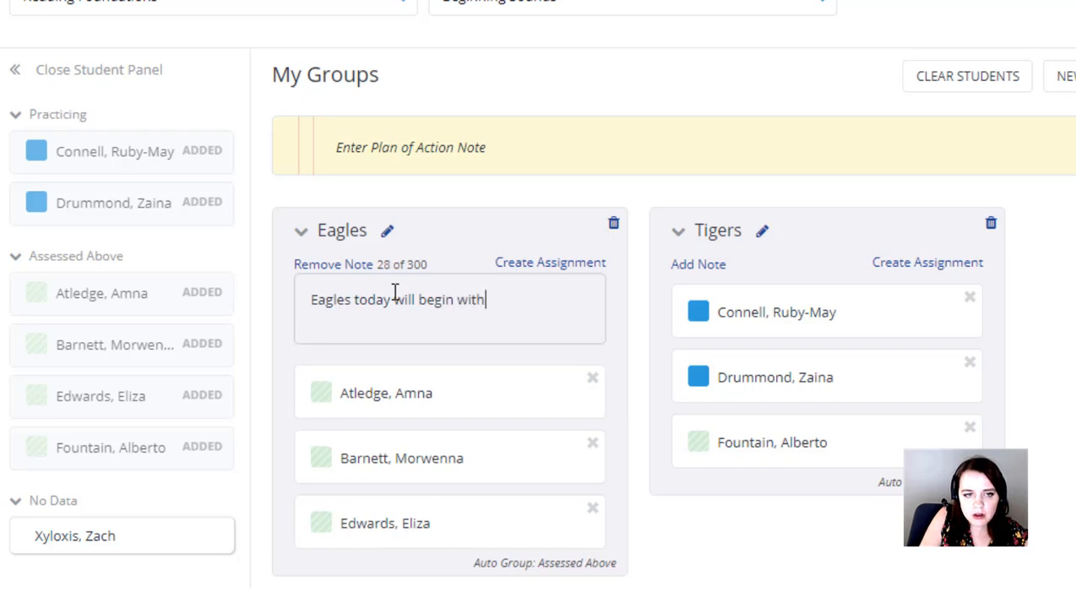
{"action": "type", "text": "Learning Path"}
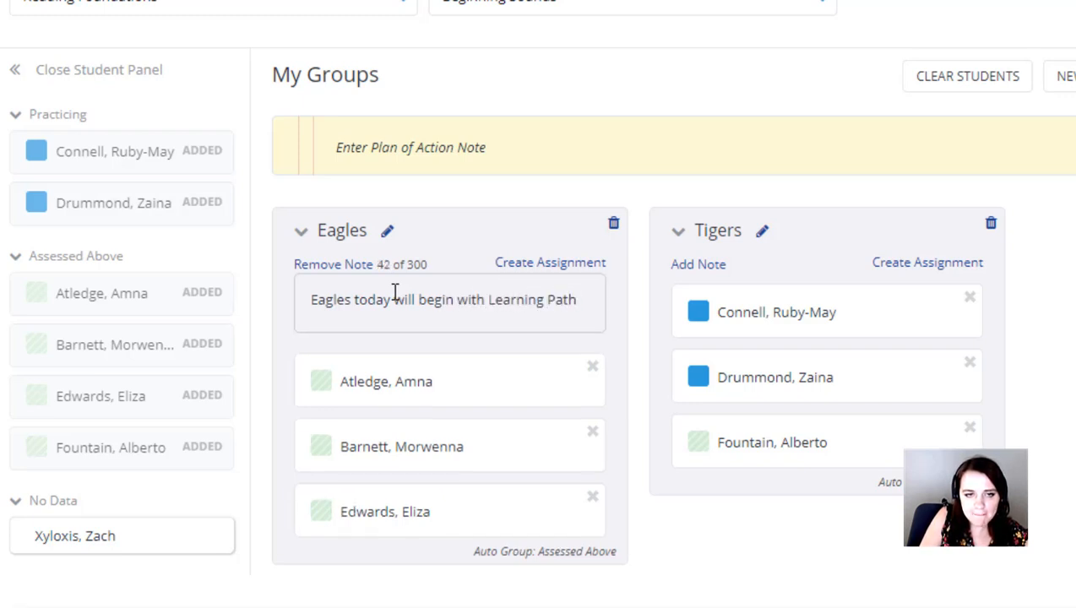
{"action": "type", "text": ", "}
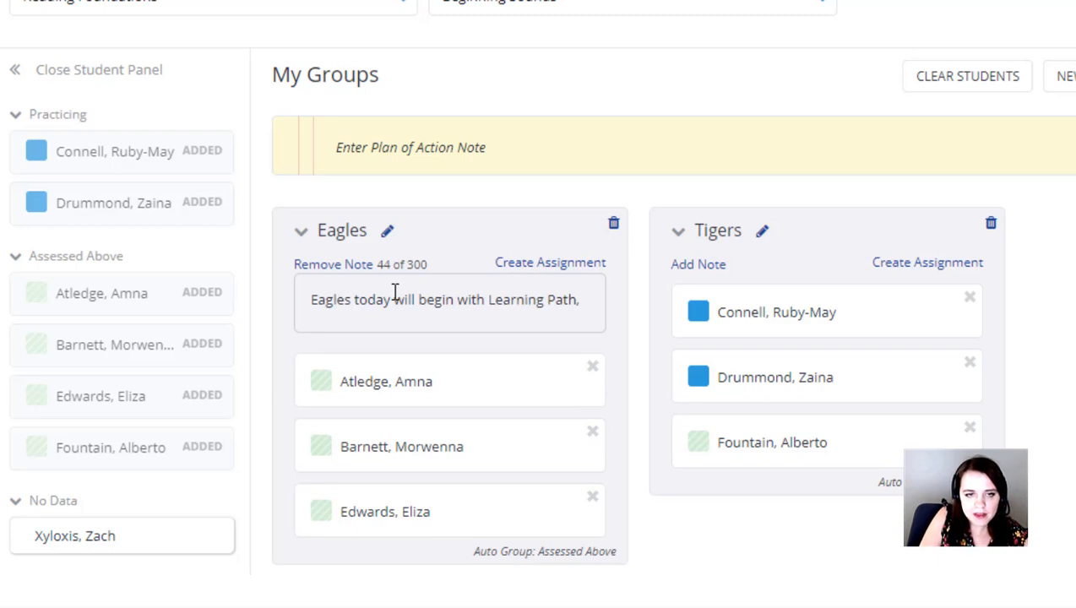
{"action": "type", "text": "then small g"}
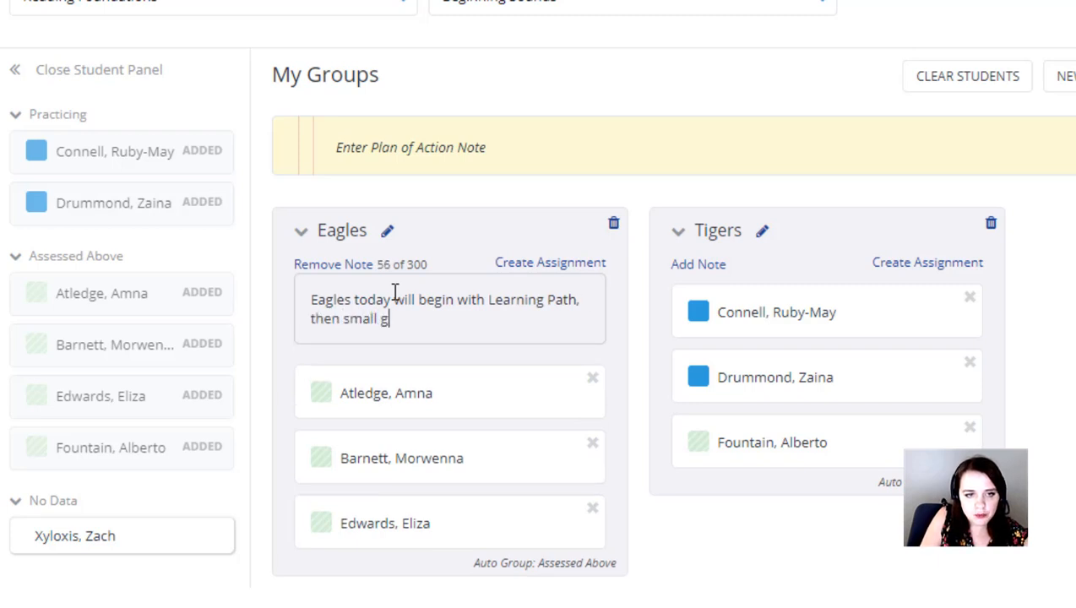
{"action": "type", "text": "roup."}
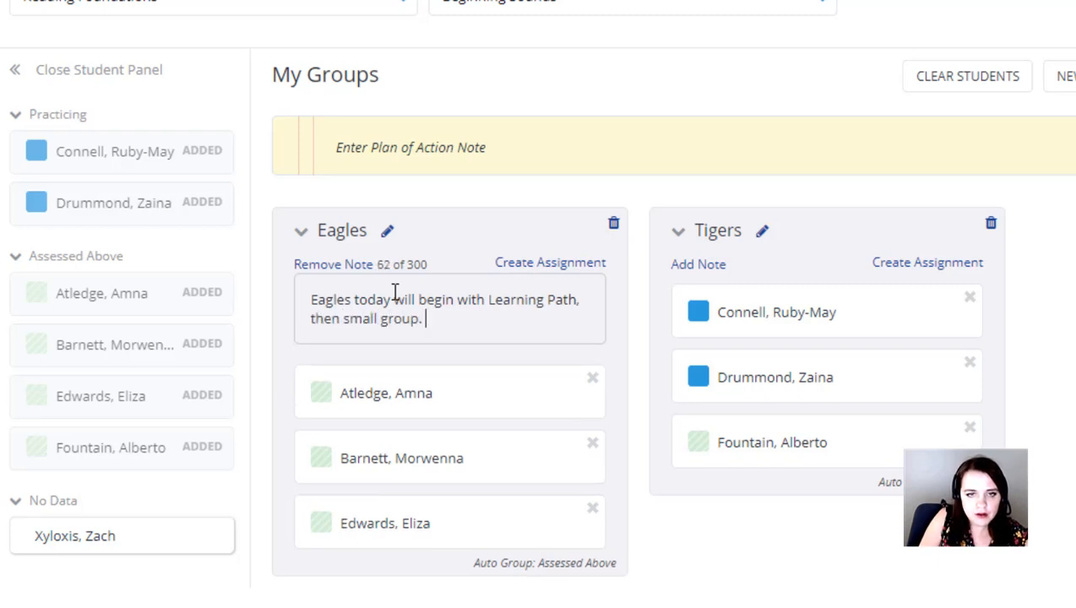
Add the note "Small group, then EP time." to the Tigers group
{"action": "left_click", "coordinate": [707, 266]}
{"action": "type", "text": "Sma"}
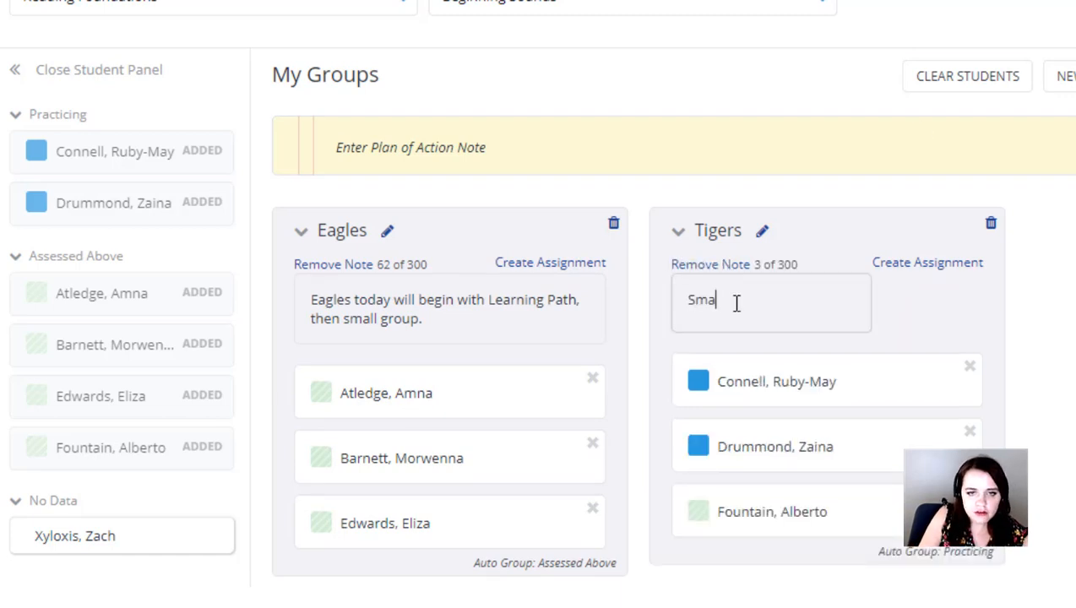
{"action": "type", "text": "ll group, then "}
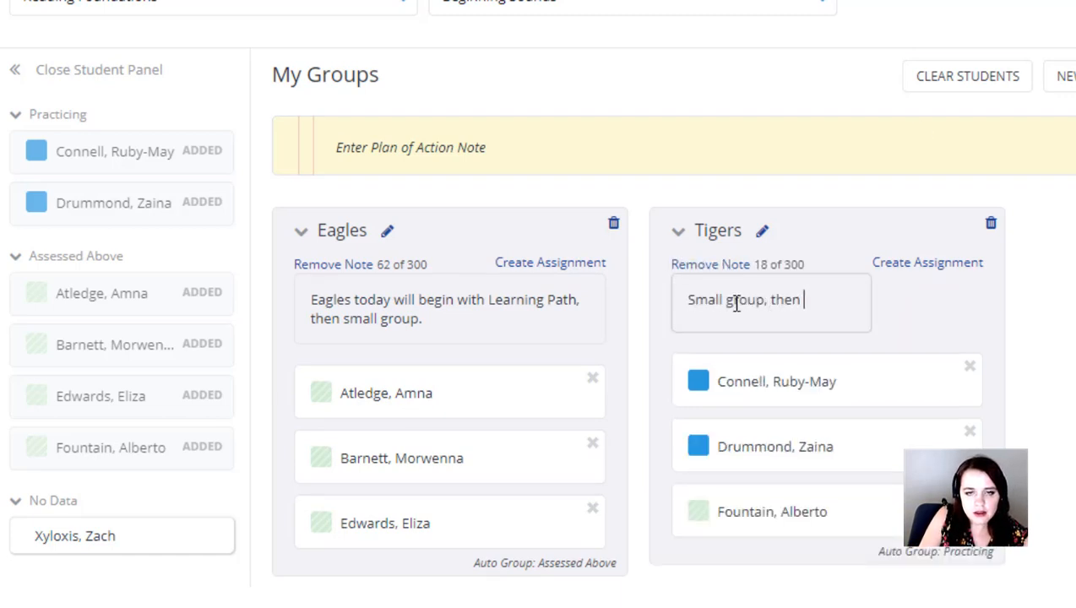
{"action": "type", "text": "EP"}
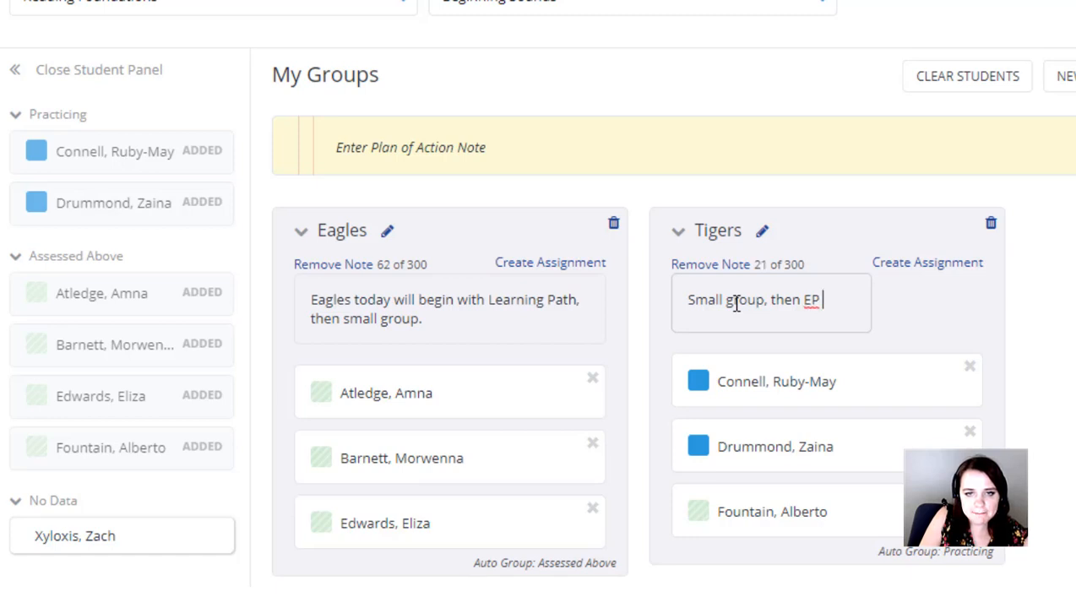
{"action": "type", "text": " time."}
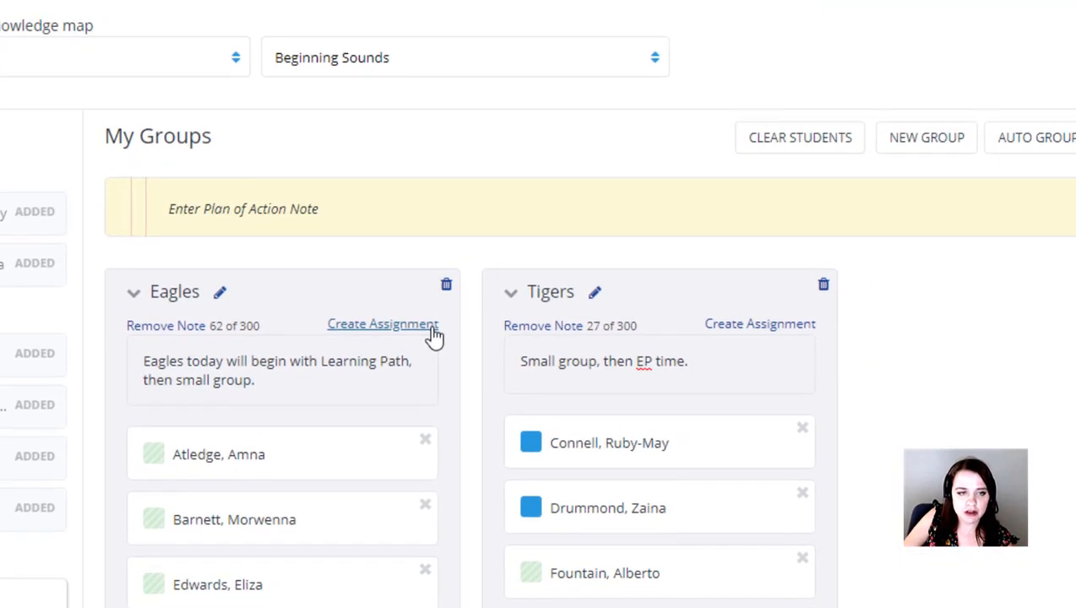
Create an assignment for the Eagles group using the Reading Foundations domain and the Beginning Sounds skill
{"action": "left_click", "coordinate": [598, 272]}
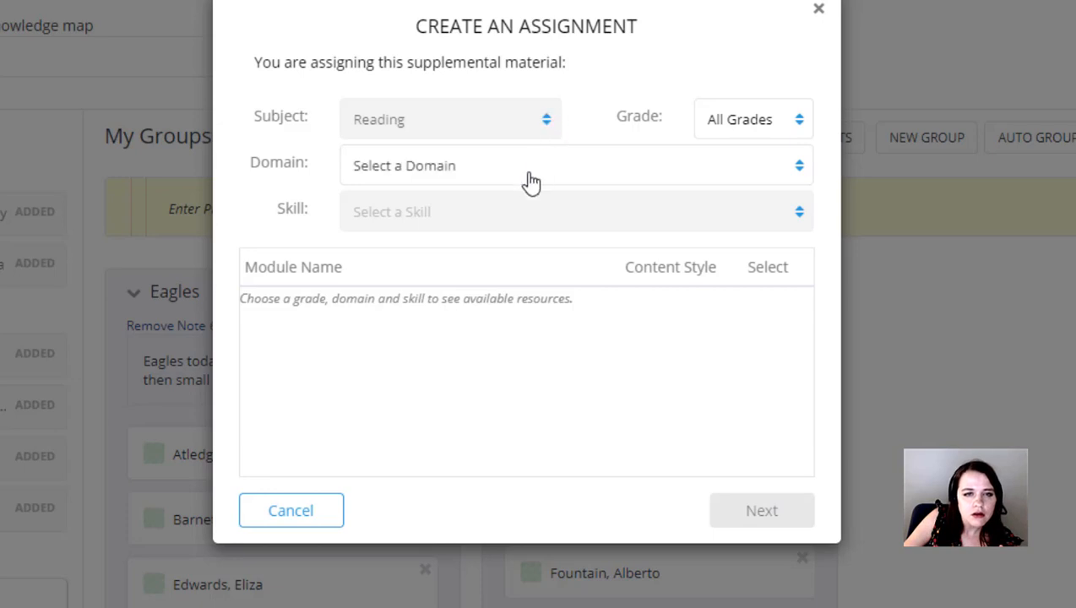
{"action": "left_click", "coordinate": [435, 165]}
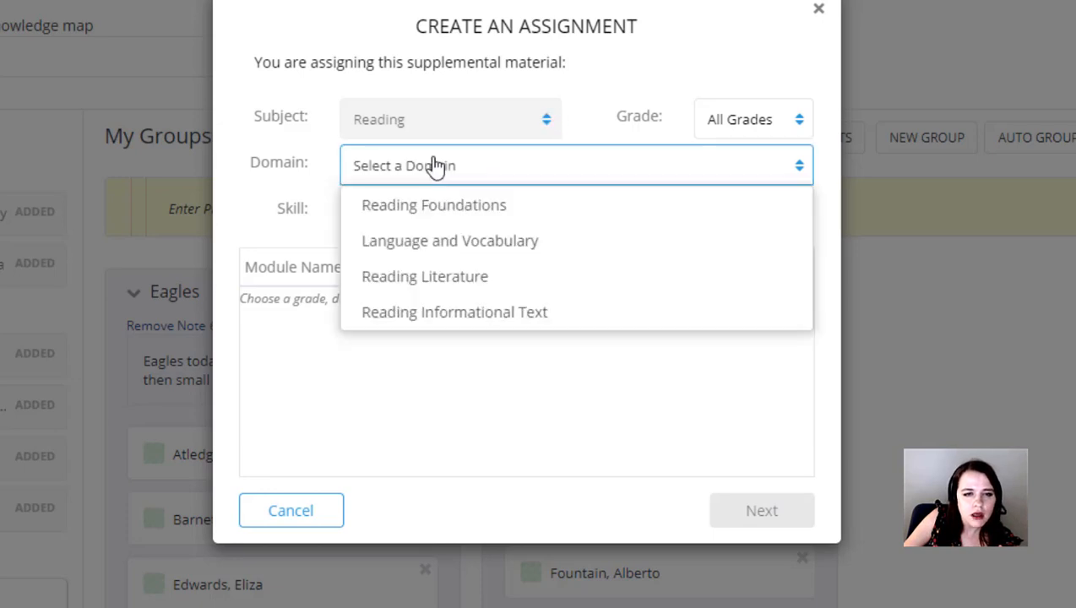
{"action": "left_click", "coordinate": [427, 207]}
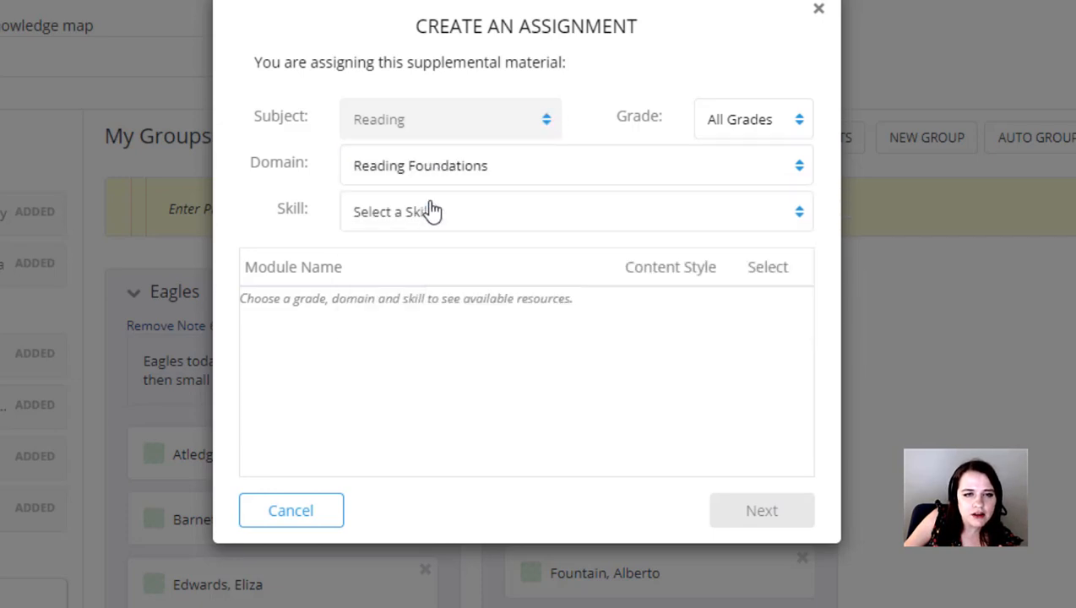
{"action": "left_click", "coordinate": [524, 226]}
{"action": "left_click", "coordinate": [523, 227]}
{"action": "left_click", "coordinate": [524, 226]}
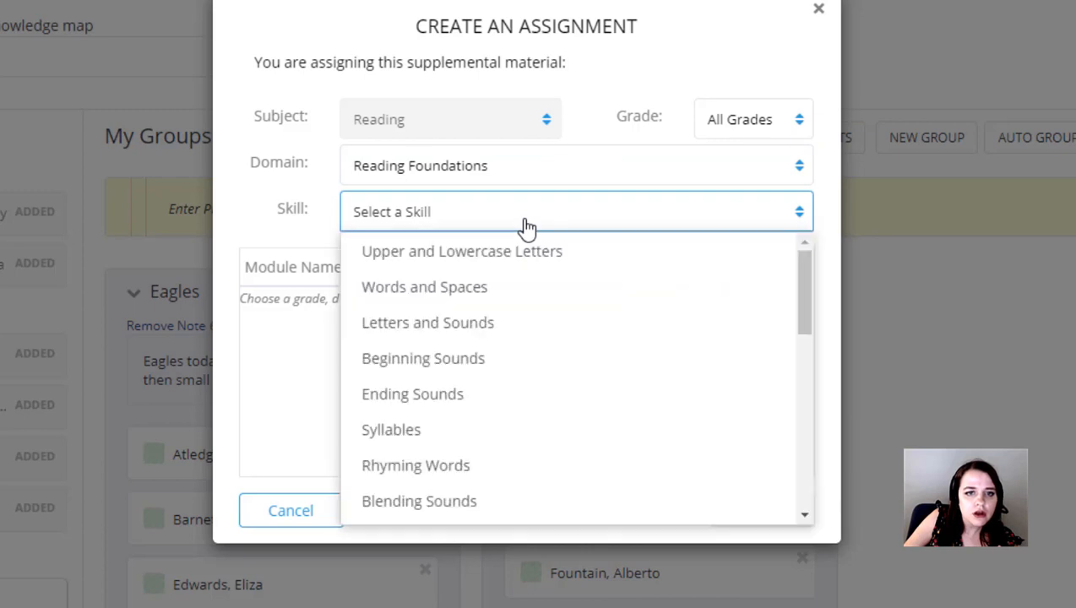
{"action": "left_click", "coordinate": [501, 369]}
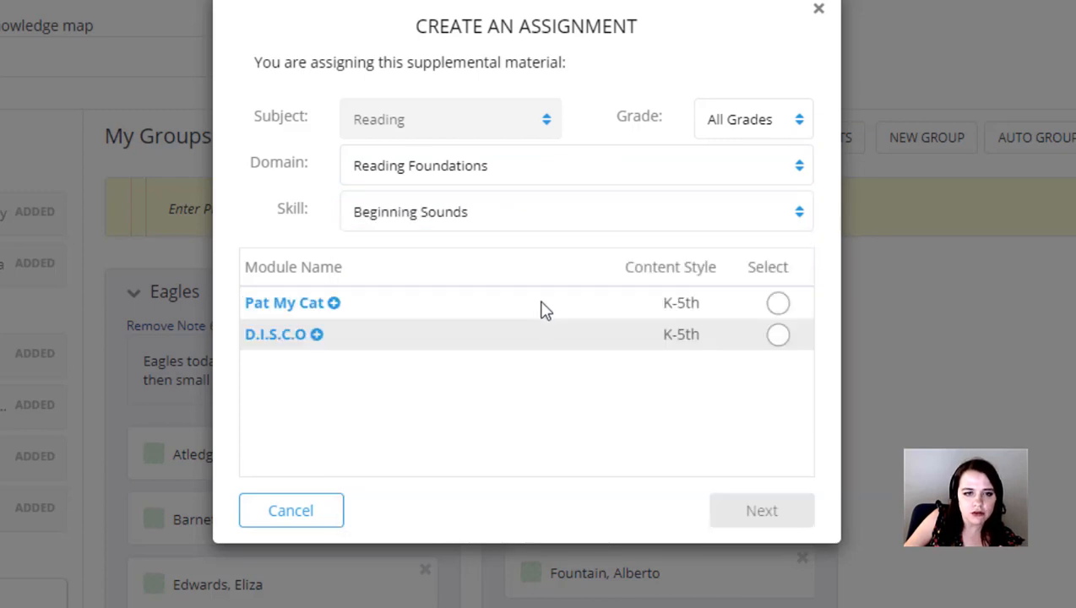
Choose the D.I.S.C.O module for the Eagles assignment and preview its Practice activity
{"action": "left_click", "coordinate": [778, 305]}
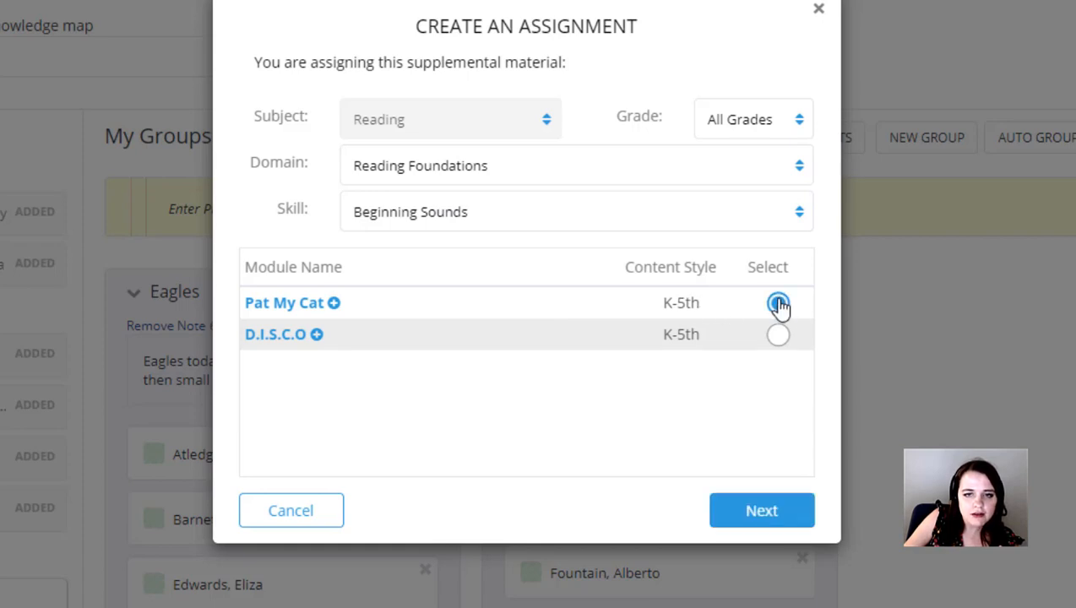
{"action": "left_click", "coordinate": [779, 341]}
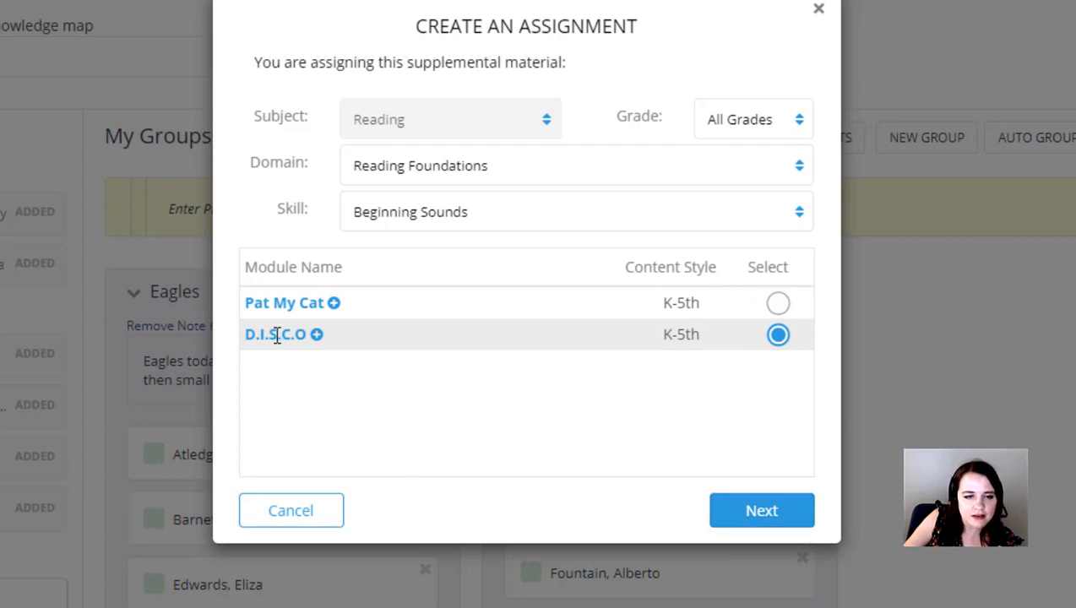
{"action": "left_click", "coordinate": [316, 336]}
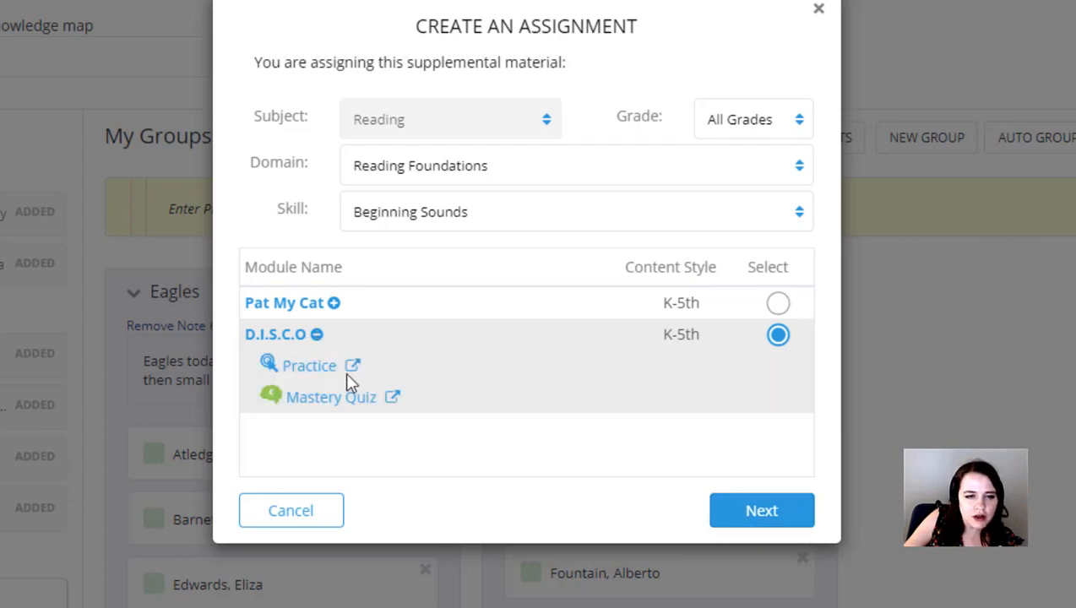
{"action": "left_click", "coordinate": [353, 365]}
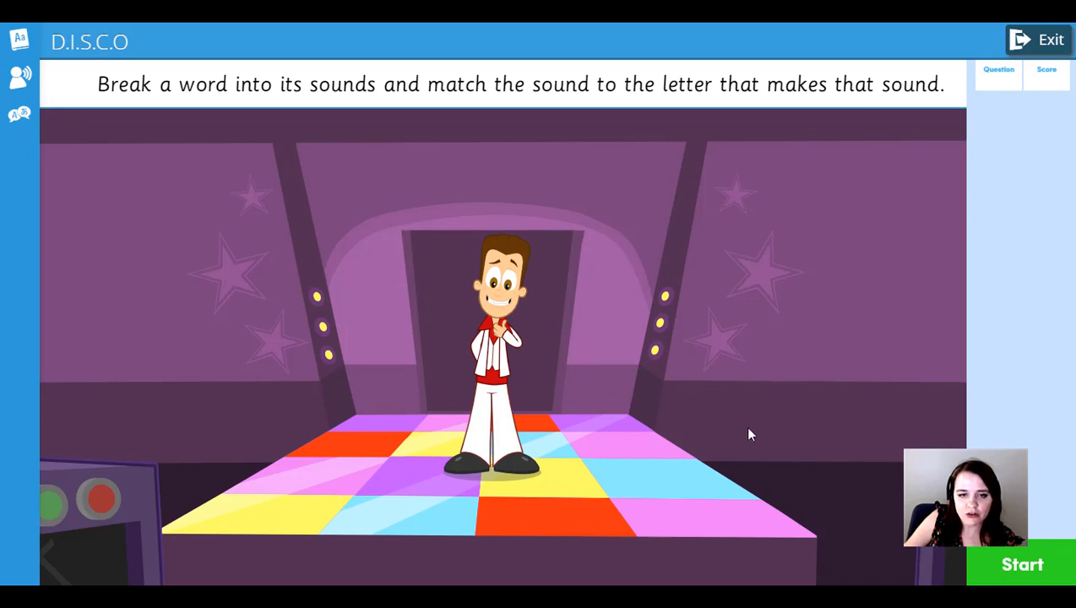
{"action": "left_click", "coordinate": [1020, 568]}
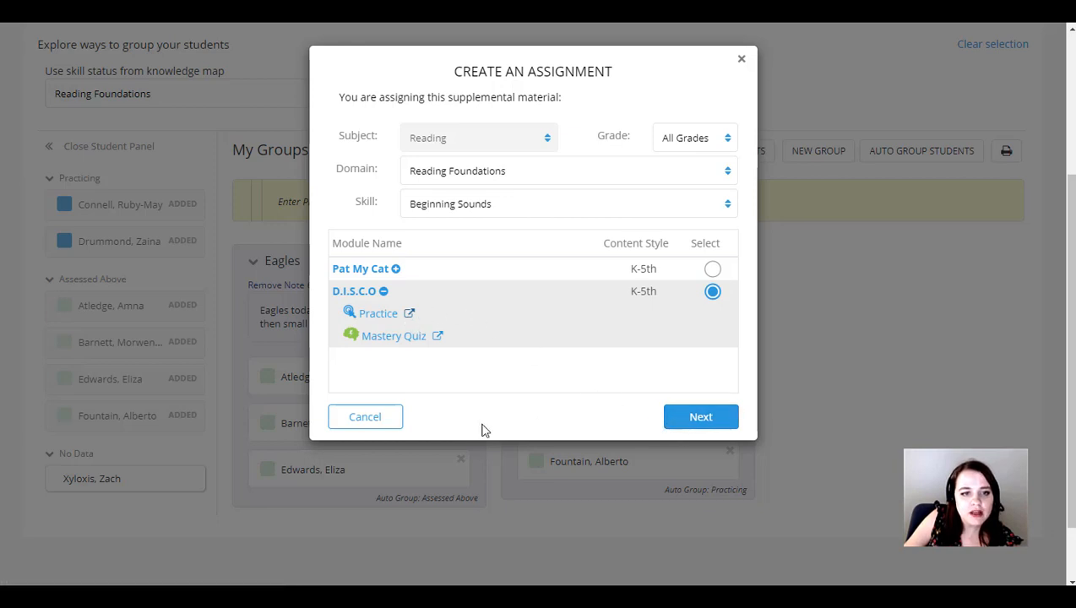
Assign the D.I.S.C.O module to all students in the Eagles group
{"action": "left_click", "coordinate": [694, 417]}
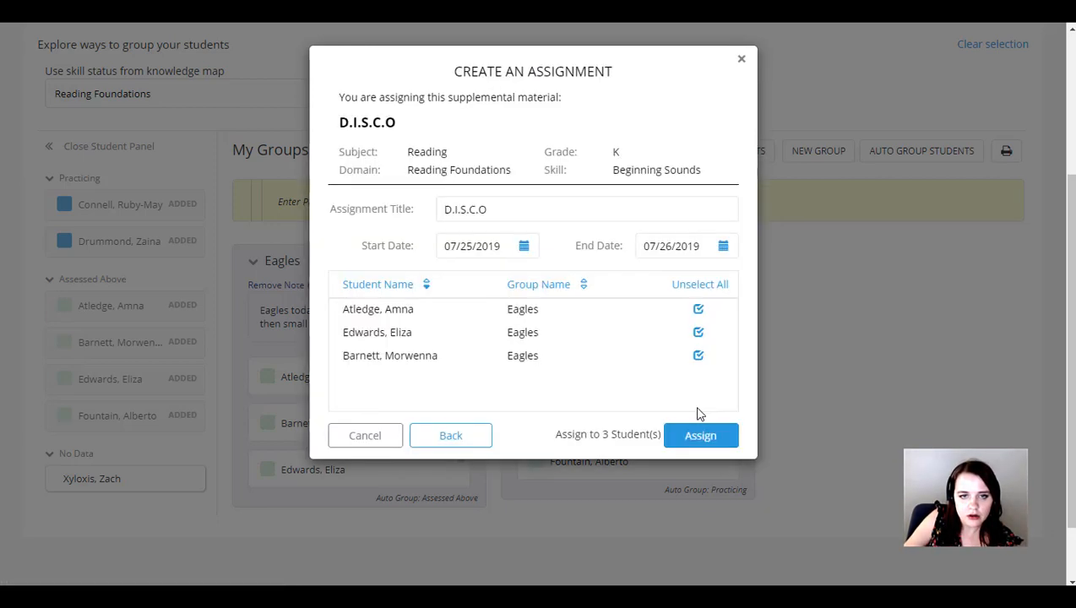
{"action": "left_click", "coordinate": [702, 437]}
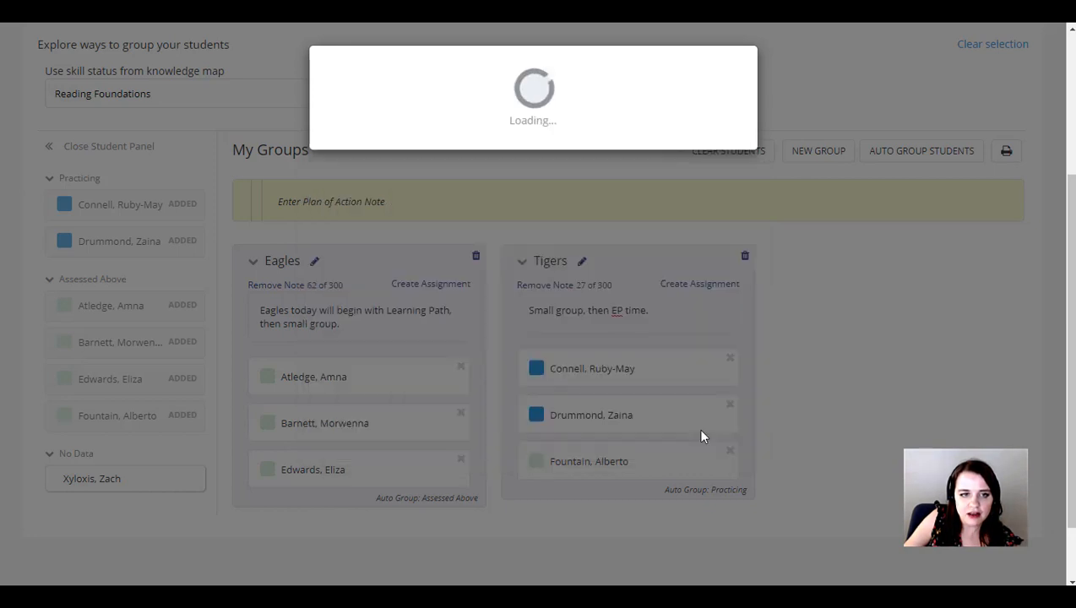
{"action": "left_click", "coordinate": [532, 381]}
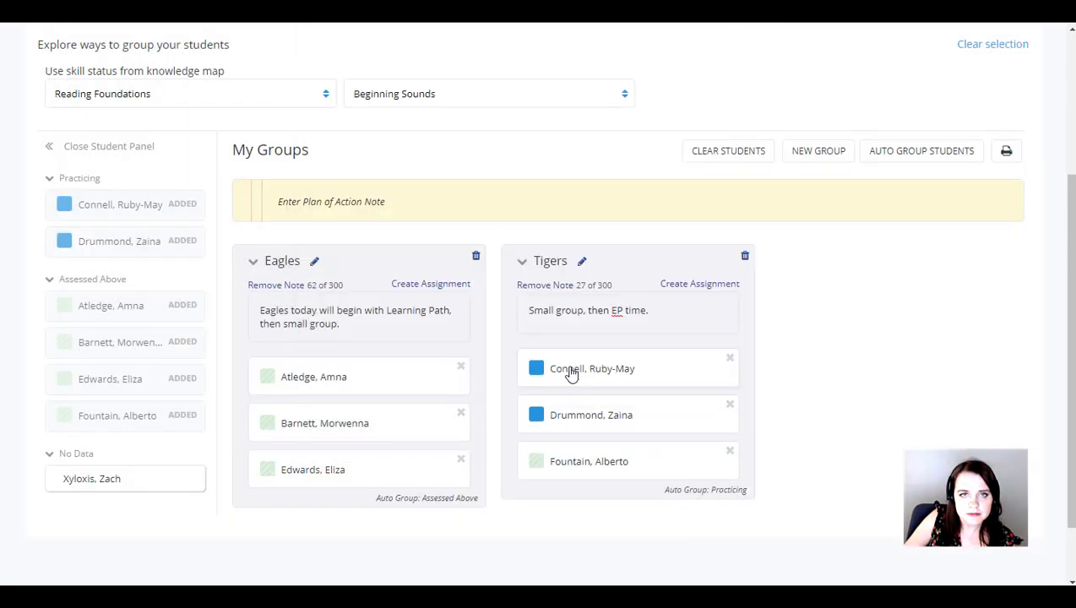
Create an assignment for the Tigers group with the Reading Foundations domain and Beginning Sounds skill
{"action": "left_click", "coordinate": [714, 285]}
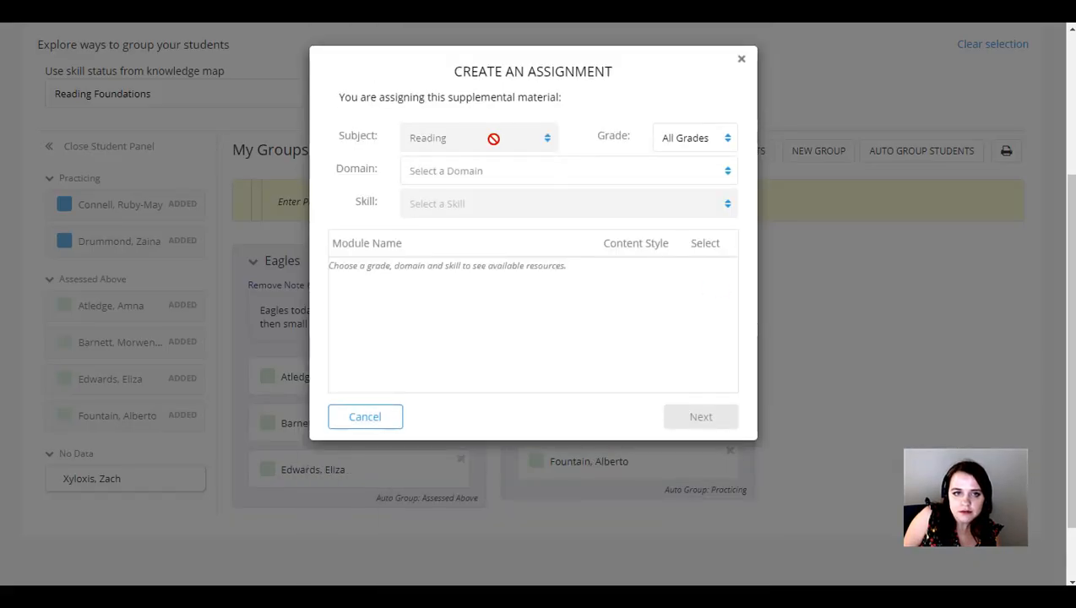
{"action": "left_click", "coordinate": [495, 174]}
{"action": "left_click", "coordinate": [494, 206]}
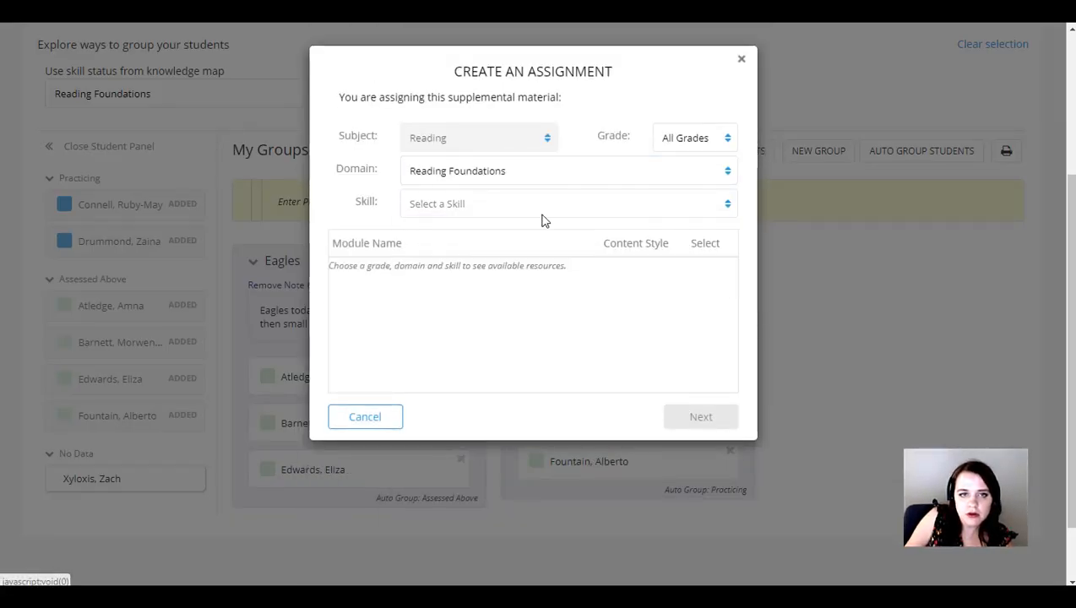
{"action": "left_click", "coordinate": [524, 214]}
{"action": "left_click", "coordinate": [510, 308]}
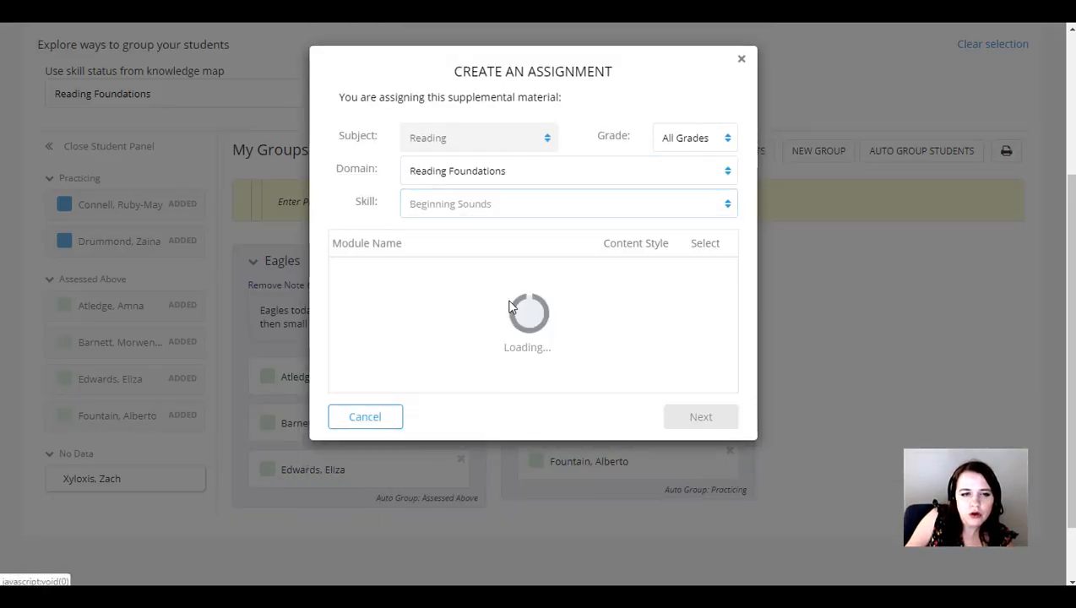
Choose the Pat My Cat module and assign it to all students in the Tigers group
{"action": "left_click", "coordinate": [712, 269]}
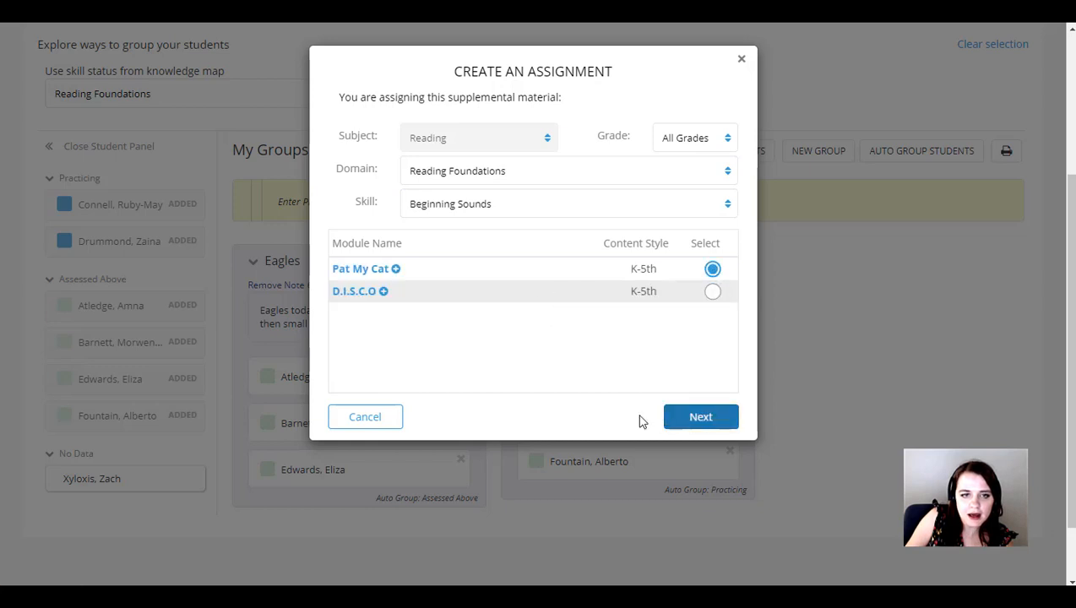
{"action": "left_click", "coordinate": [691, 431]}
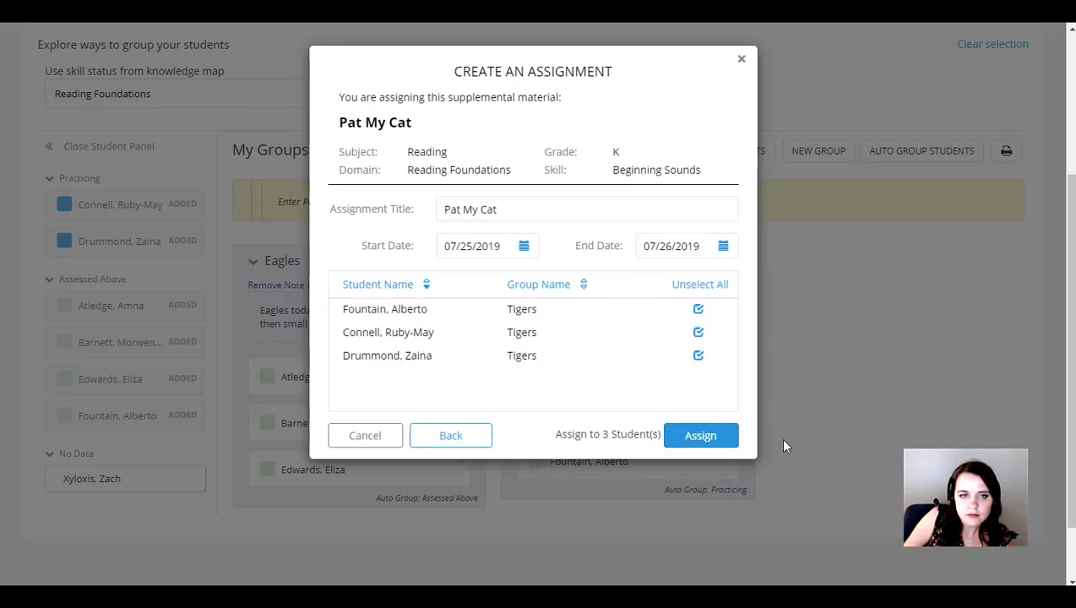
{"action": "left_click", "coordinate": [695, 436]}
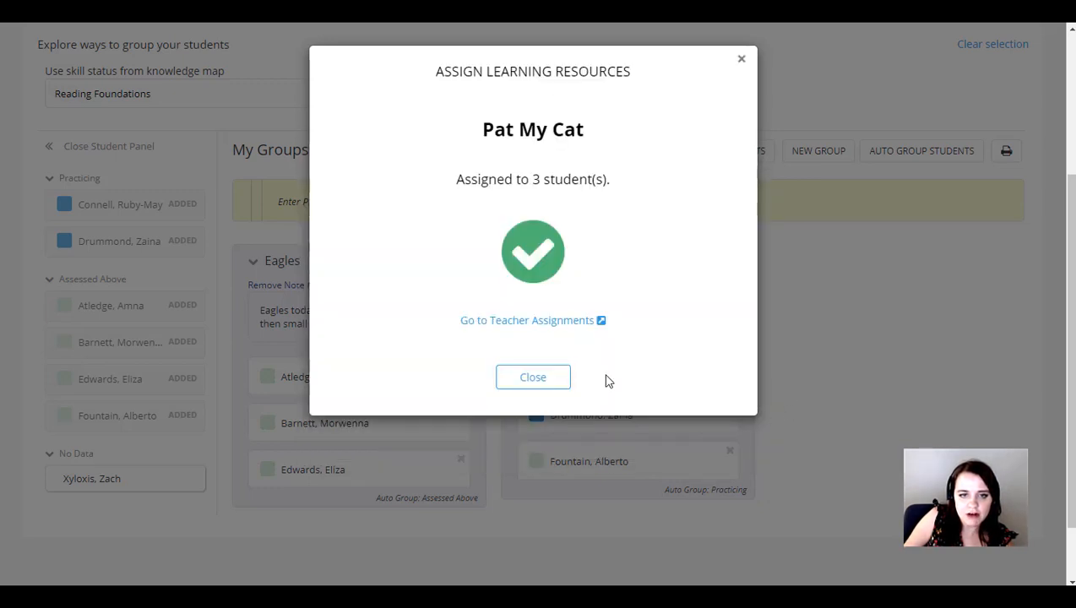
{"action": "left_click", "coordinate": [514, 384]}
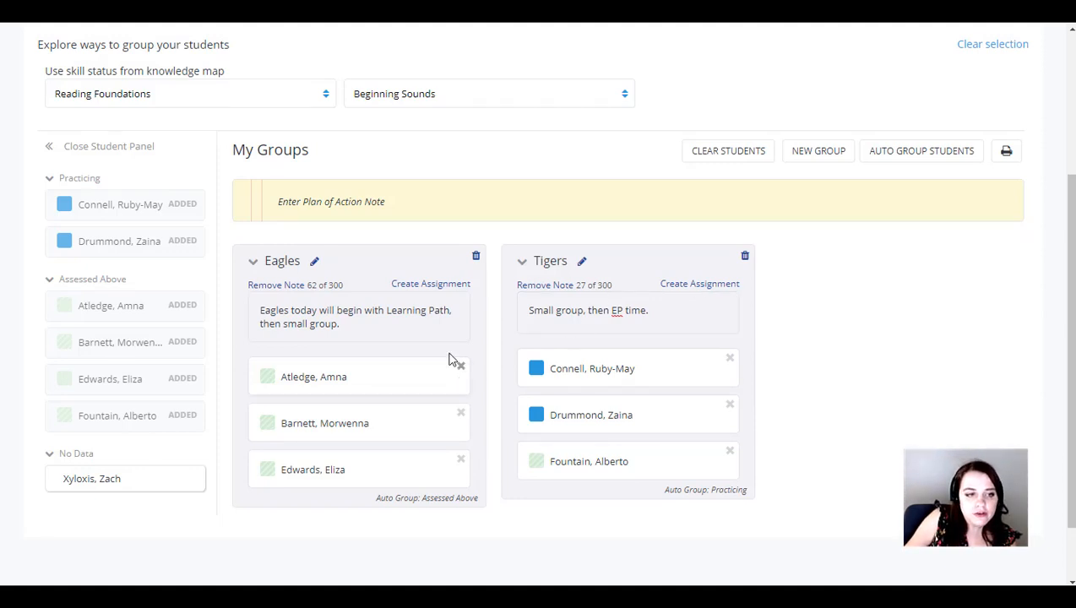
Create another Eagles assignment filtered to 1st grade, the Reading Foundations domain and the Beginning Sounds skill
{"action": "left_click", "coordinate": [431, 288]}
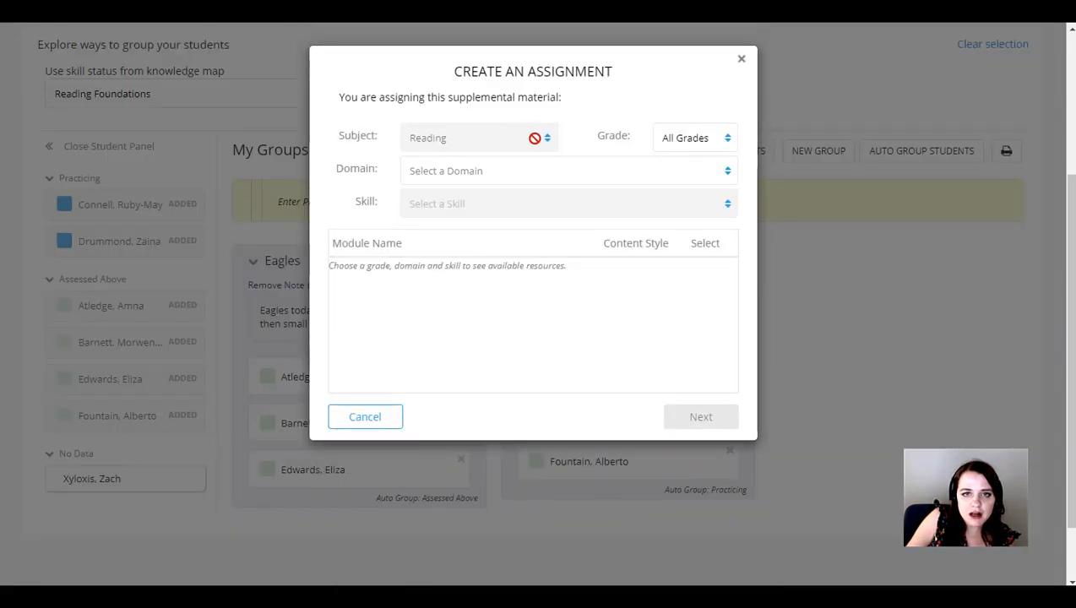
{"action": "left_click", "coordinate": [710, 137]}
{"action": "left_click", "coordinate": [680, 216]}
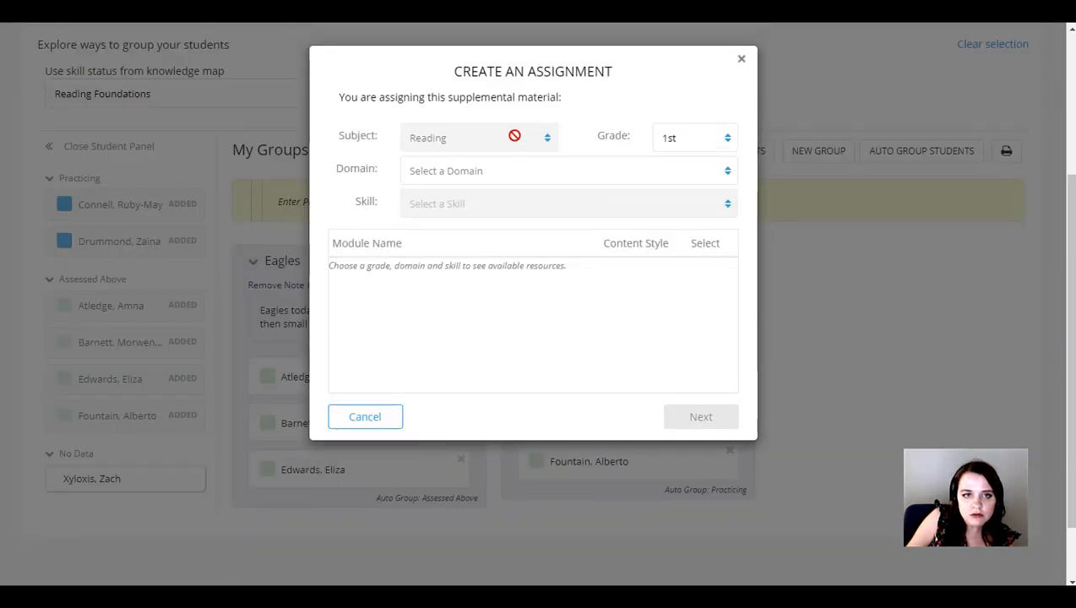
{"action": "left_click", "coordinate": [501, 179]}
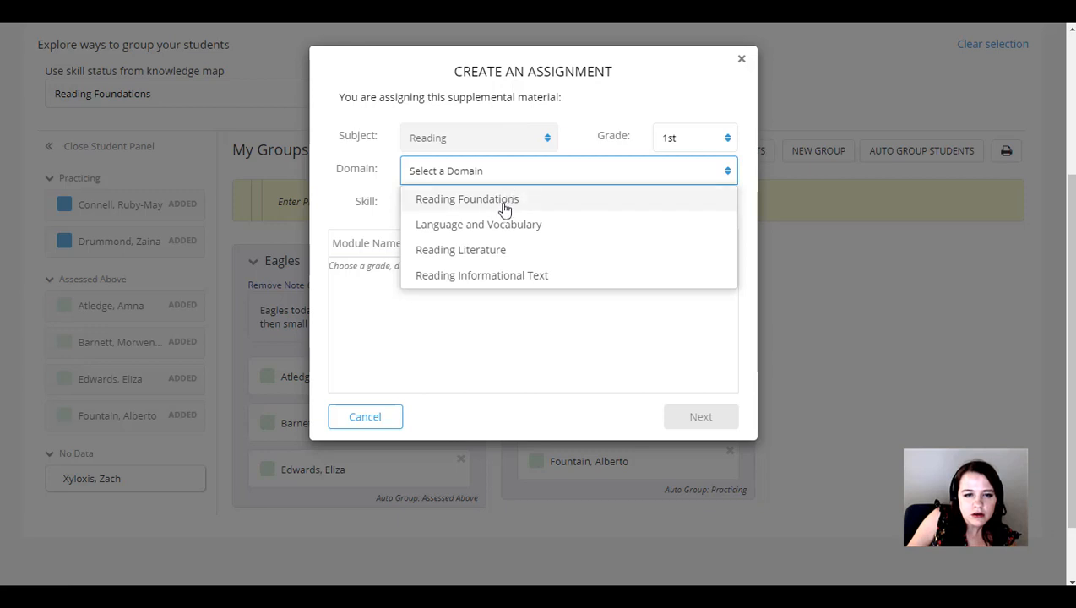
{"action": "left_click", "coordinate": [503, 207]}
{"action": "left_click", "coordinate": [500, 205]}
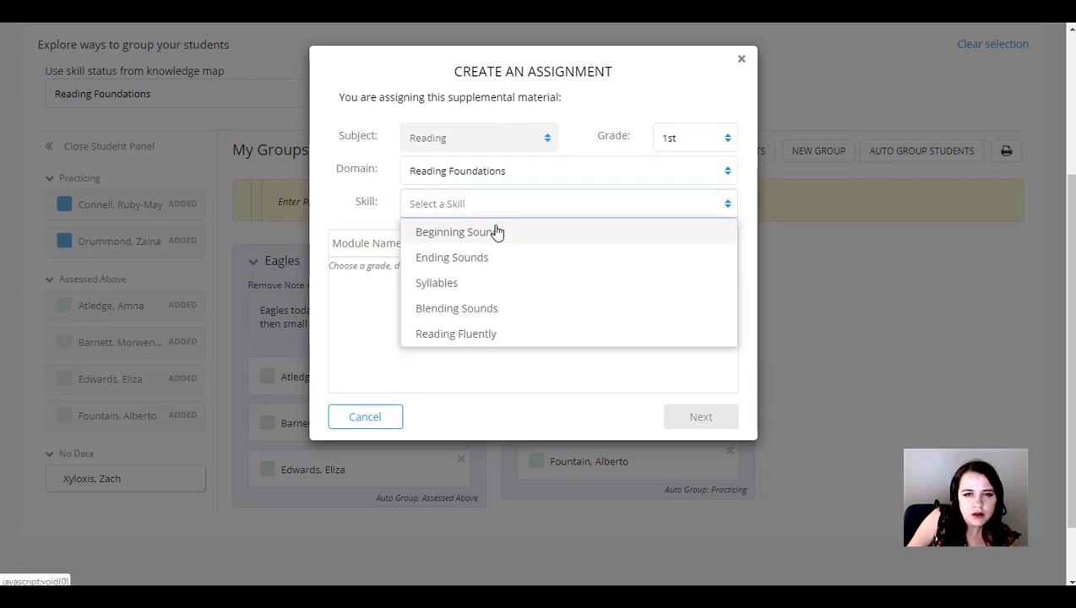
{"action": "left_click", "coordinate": [495, 231]}
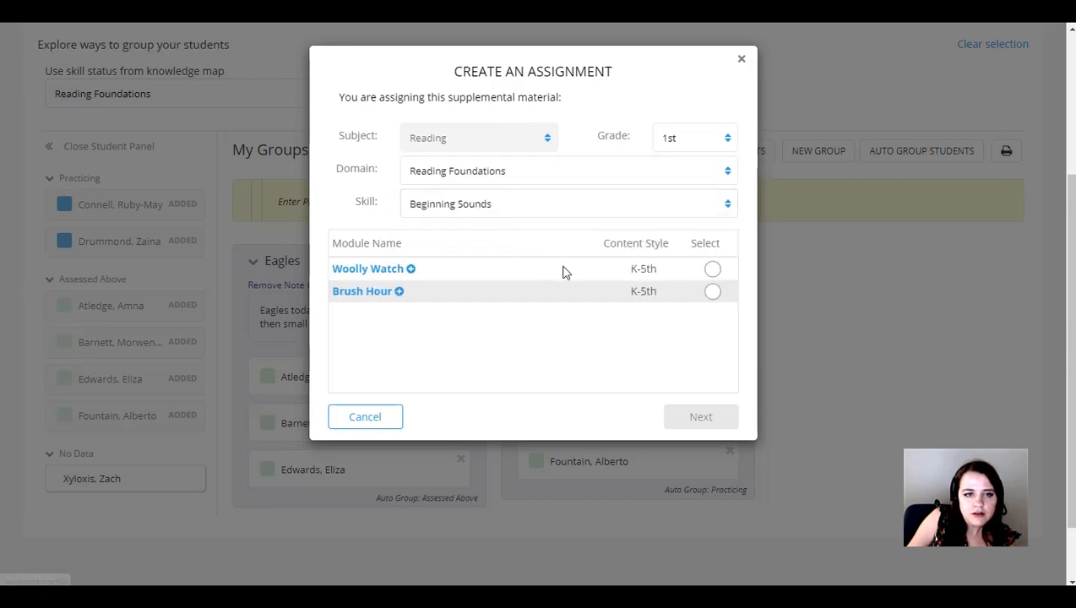
Choose the Brush Hour module and assign it to all students in the Eagles group
{"action": "left_click", "coordinate": [713, 293]}
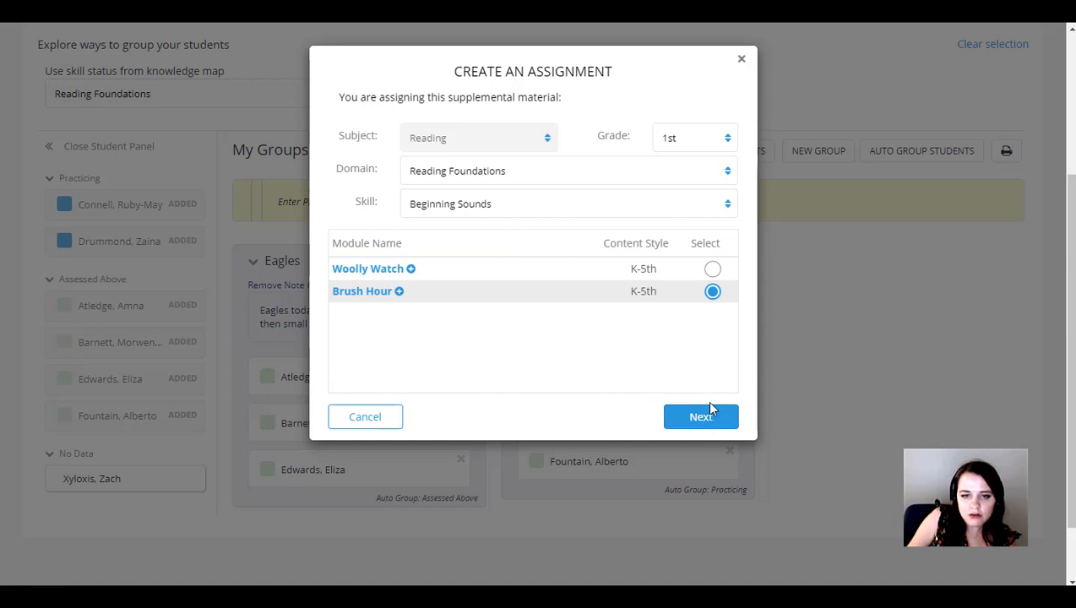
{"action": "left_click", "coordinate": [703, 422]}
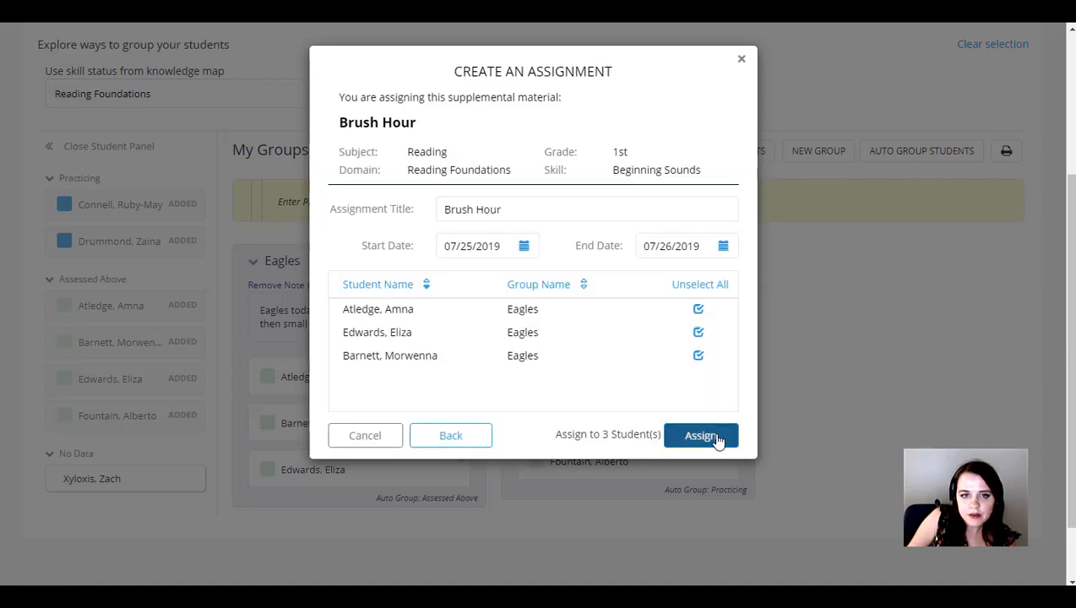
{"action": "left_click", "coordinate": [717, 437]}
{"action": "left_click", "coordinate": [533, 379]}
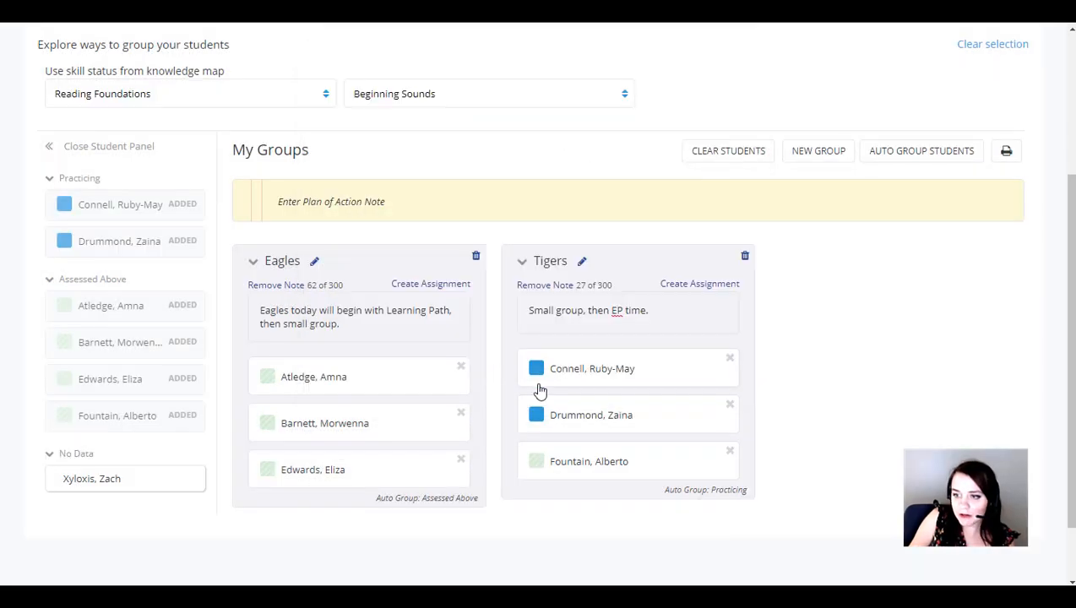
Leave the Reading groups and open the Content Search page for searching by skill
{"action": "scroll", "coordinate": [540, 391], "scroll_direction": "up", "scroll_amount": 3}
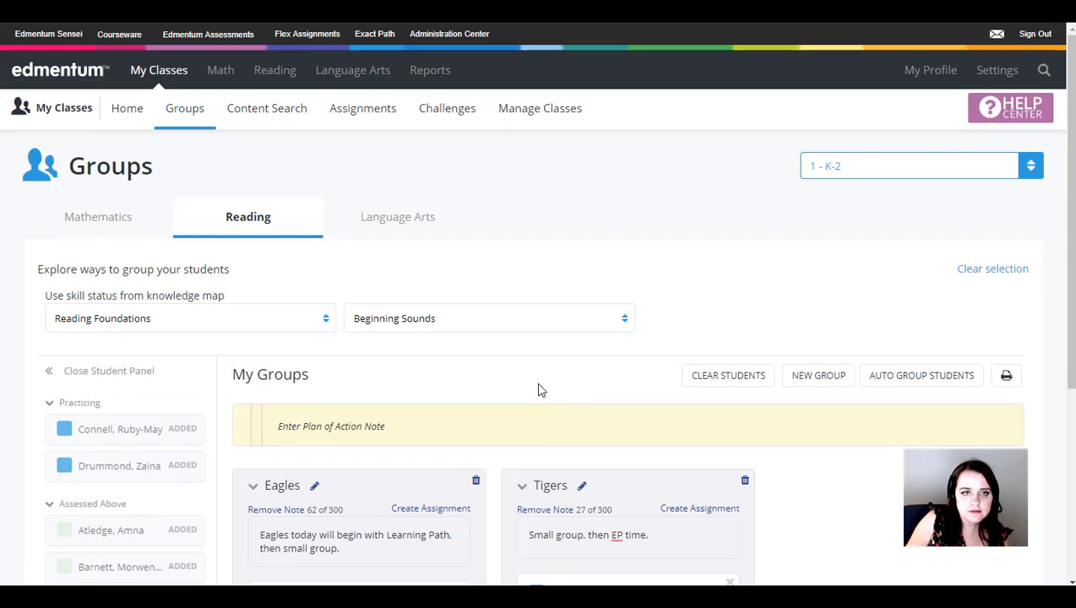
{"action": "scroll", "coordinate": [471, 355], "scroll_direction": "down", "scroll_amount": 1}
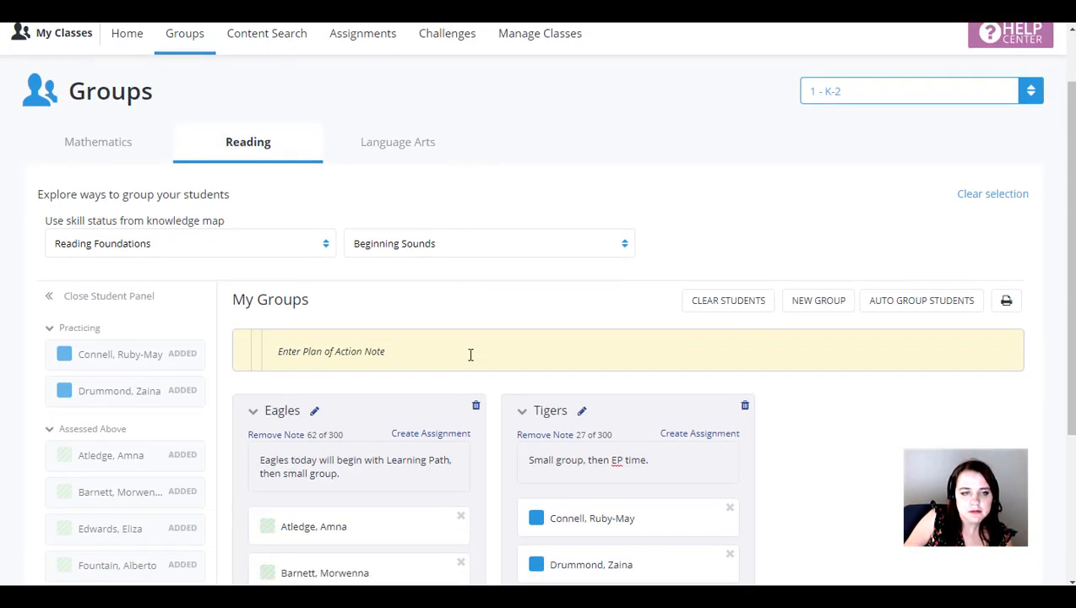
{"action": "scroll", "coordinate": [479, 346], "scroll_direction": "down", "scroll_amount": 1}
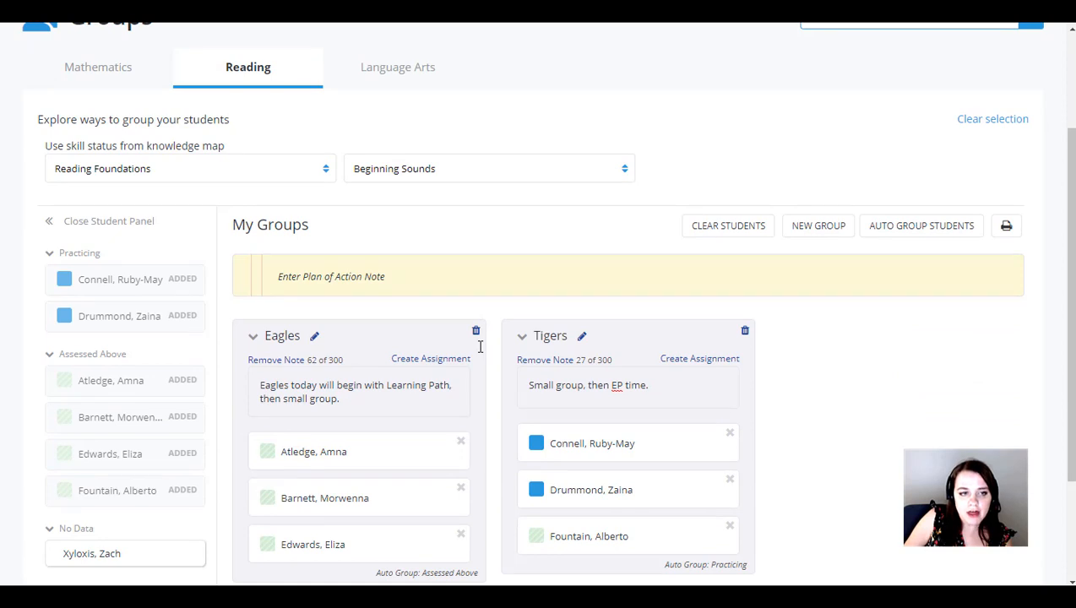
{"action": "scroll", "coordinate": [478, 343], "scroll_direction": "up", "scroll_amount": 2}
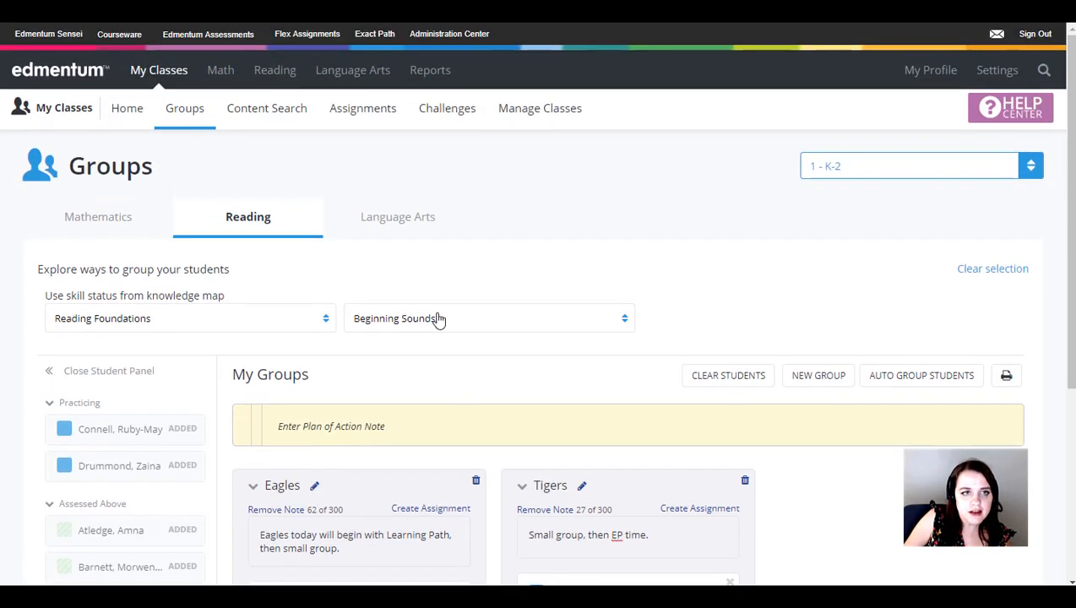
{"action": "left_click", "coordinate": [279, 104]}
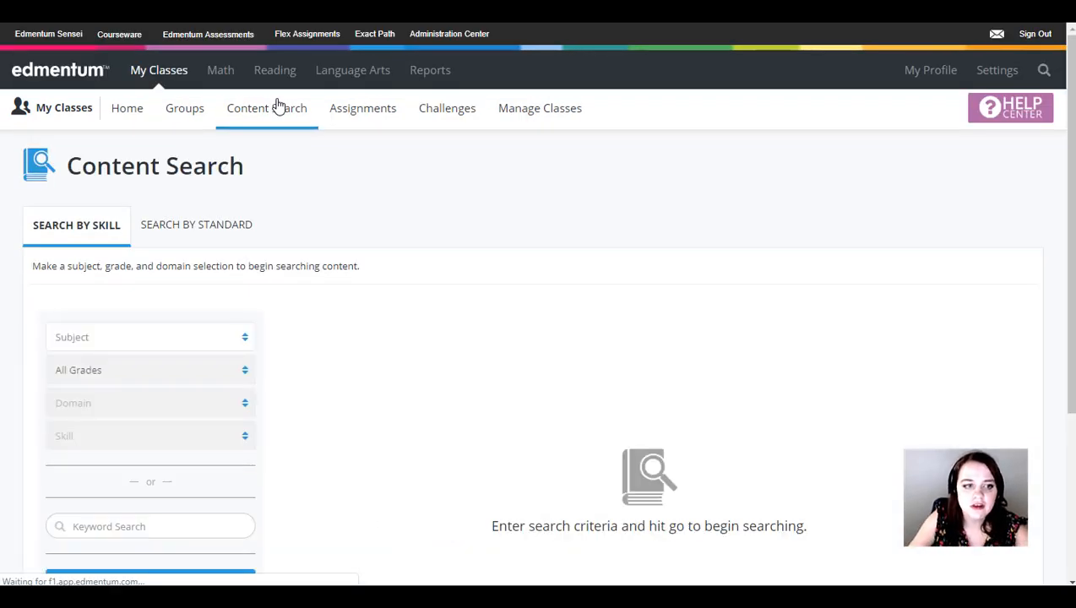
{"action": "left_click", "coordinate": [184, 112]}
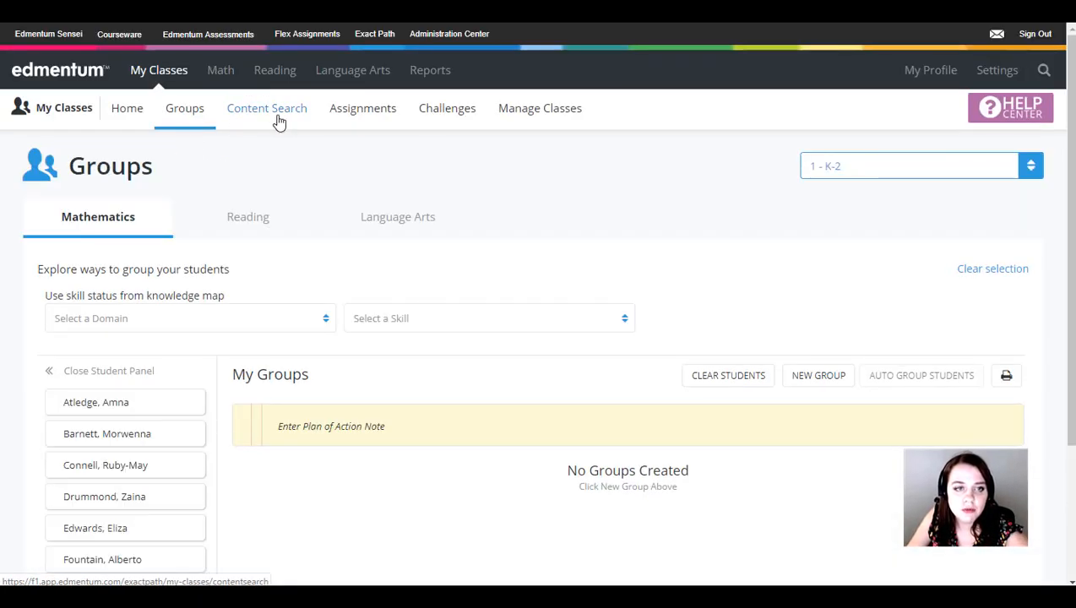
{"action": "left_click", "coordinate": [280, 122]}
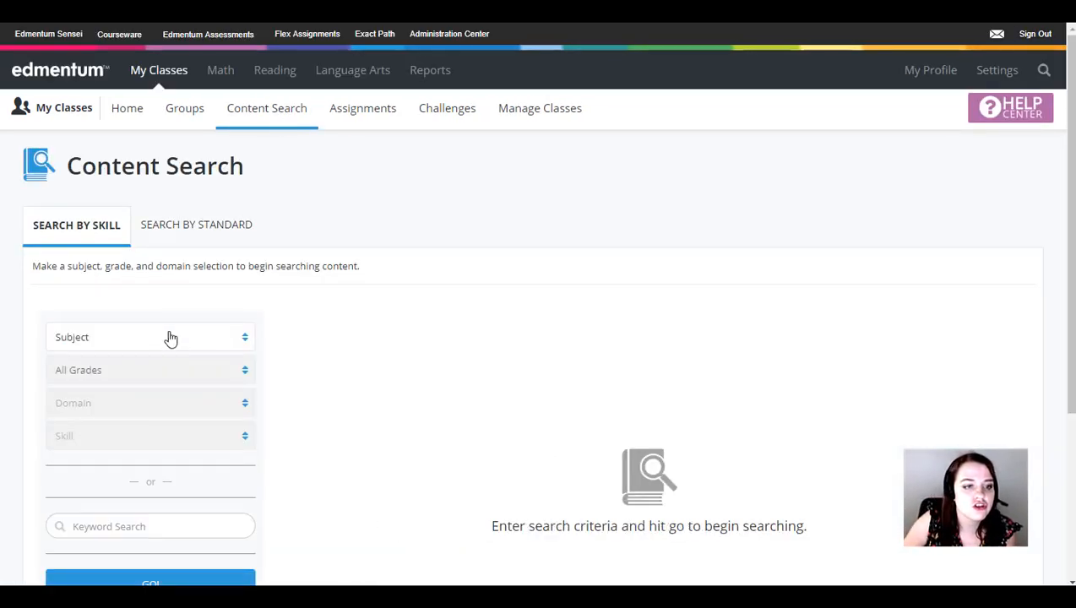
Search content by skill for Reading, Kindergarten, Reading Informational Text domain, Asking Informational Questions skill
{"action": "left_click", "coordinate": [171, 339]}
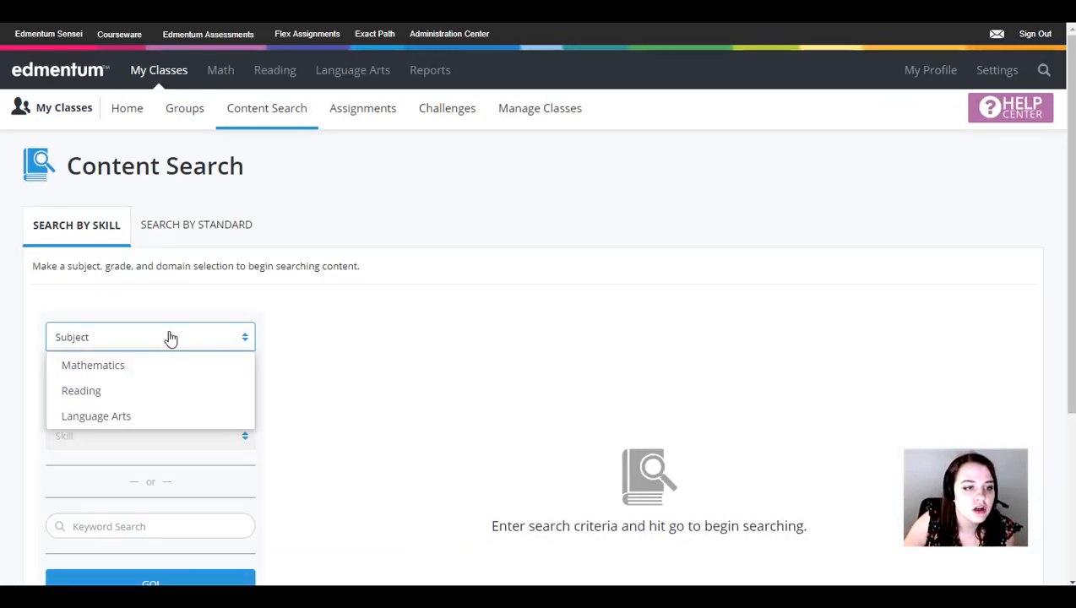
{"action": "left_click", "coordinate": [81, 392]}
{"action": "left_click", "coordinate": [113, 380]}
{"action": "left_click", "coordinate": [130, 421]}
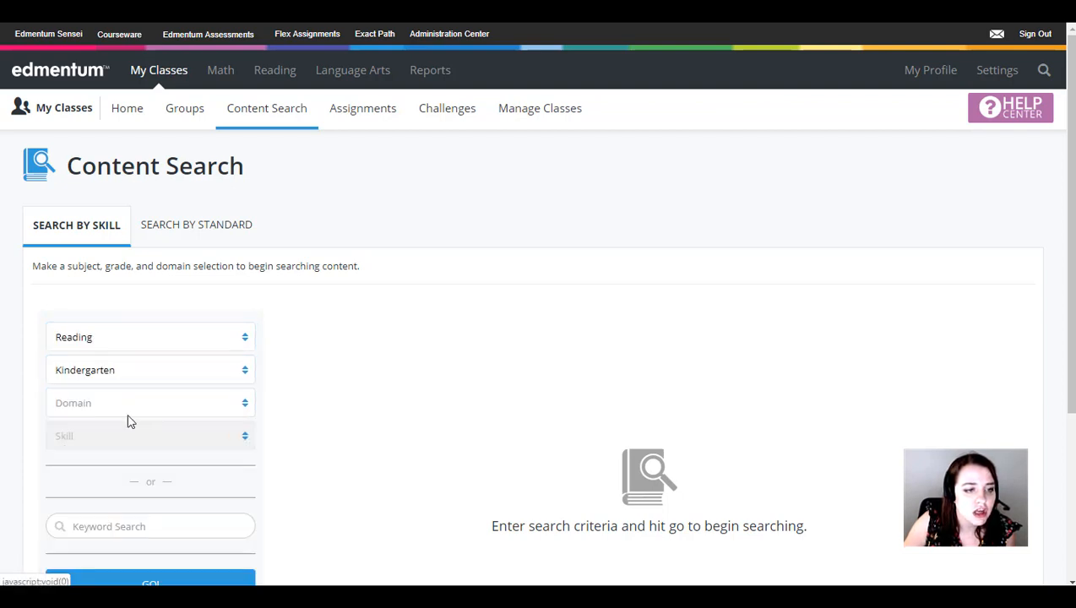
{"action": "left_click", "coordinate": [130, 408]}
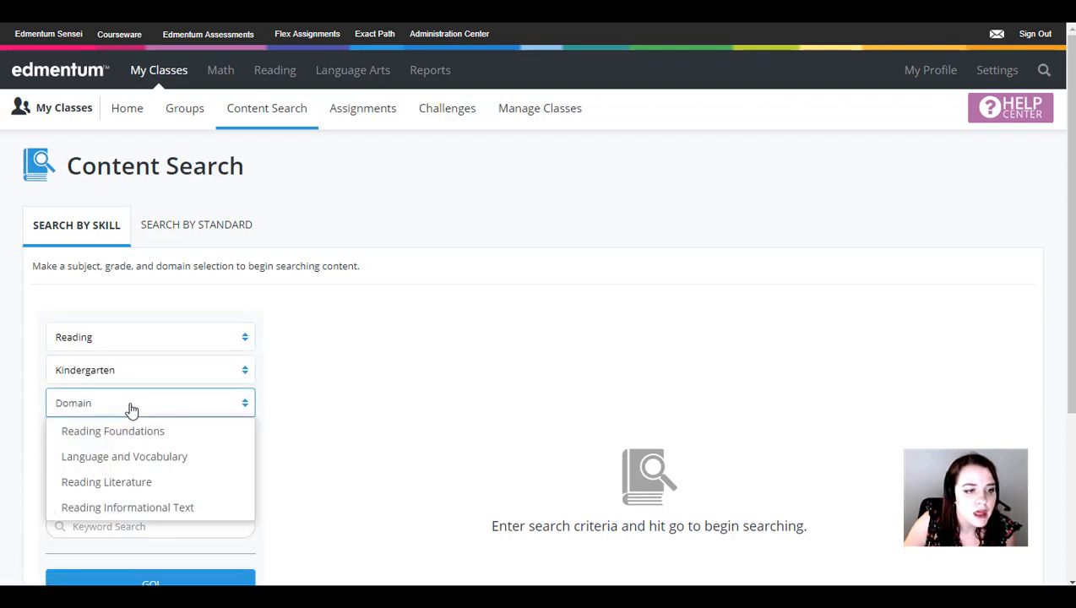
{"action": "left_click", "coordinate": [133, 509]}
{"action": "left_click", "coordinate": [139, 436]}
{"action": "scroll", "coordinate": [167, 446], "scroll_direction": "down", "scroll_amount": 1}
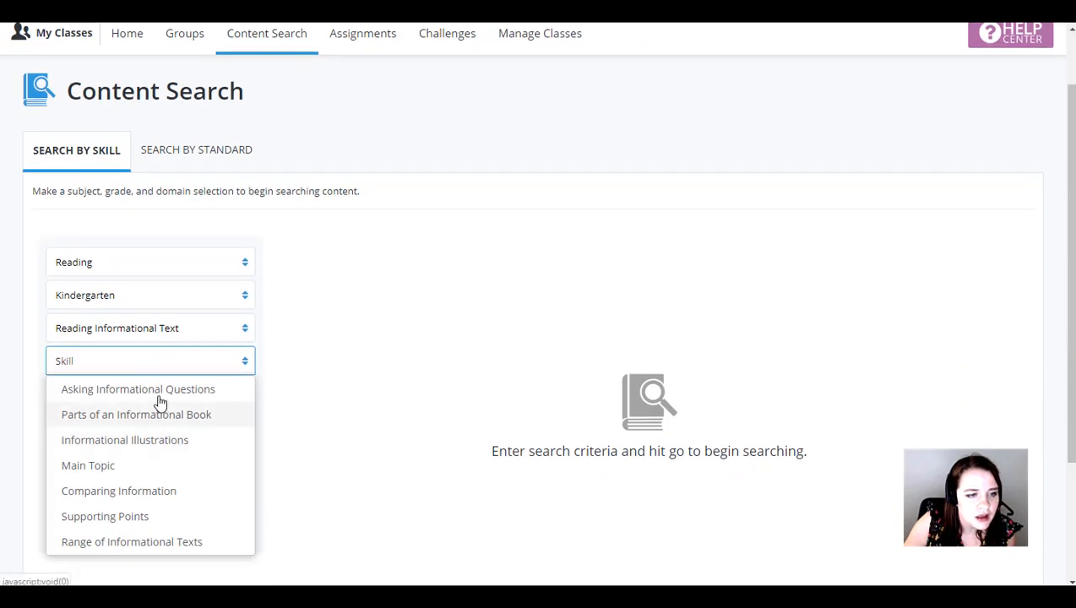
{"action": "left_click", "coordinate": [161, 391]}
{"action": "left_click", "coordinate": [151, 510]}
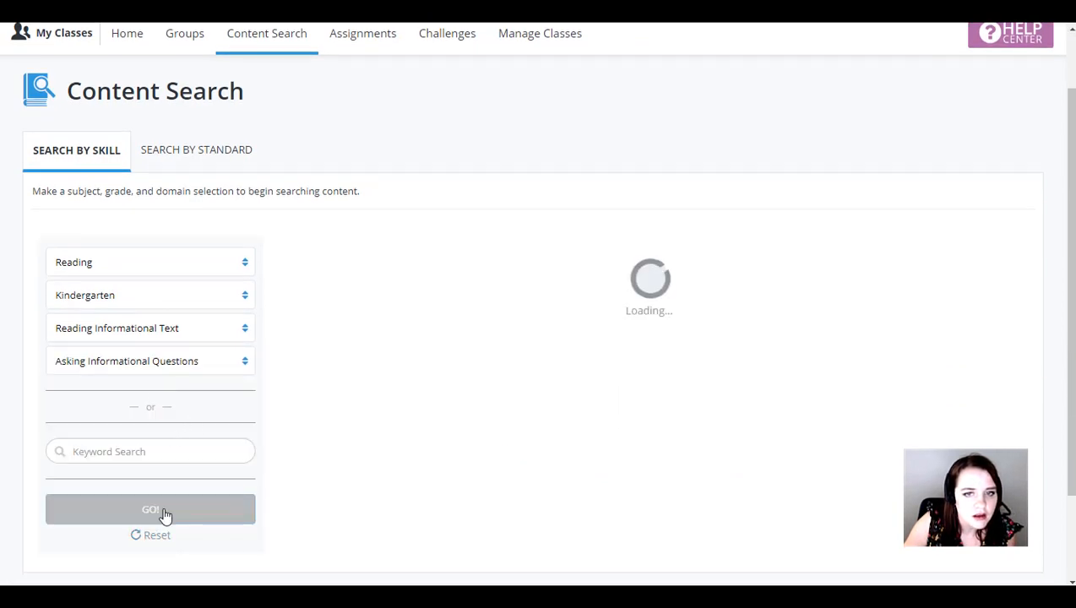
{"action": "scroll", "coordinate": [625, 326], "scroll_direction": "down", "scroll_amount": 1}
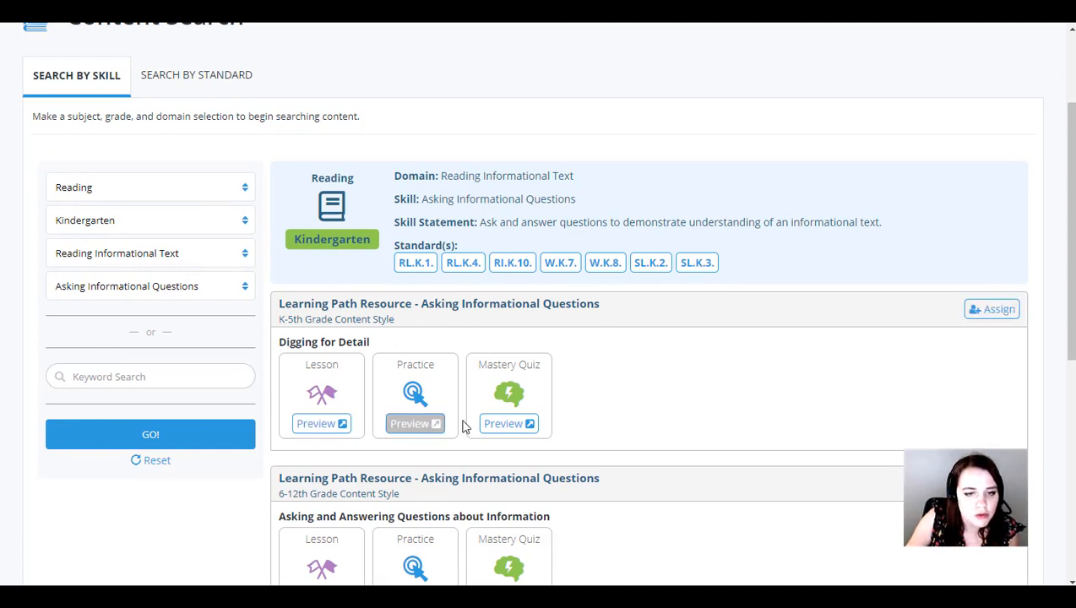
Start assigning the K-5th Grade Digging for Detail resource and choose the class 1 - K-2
{"action": "left_click", "coordinate": [992, 312]}
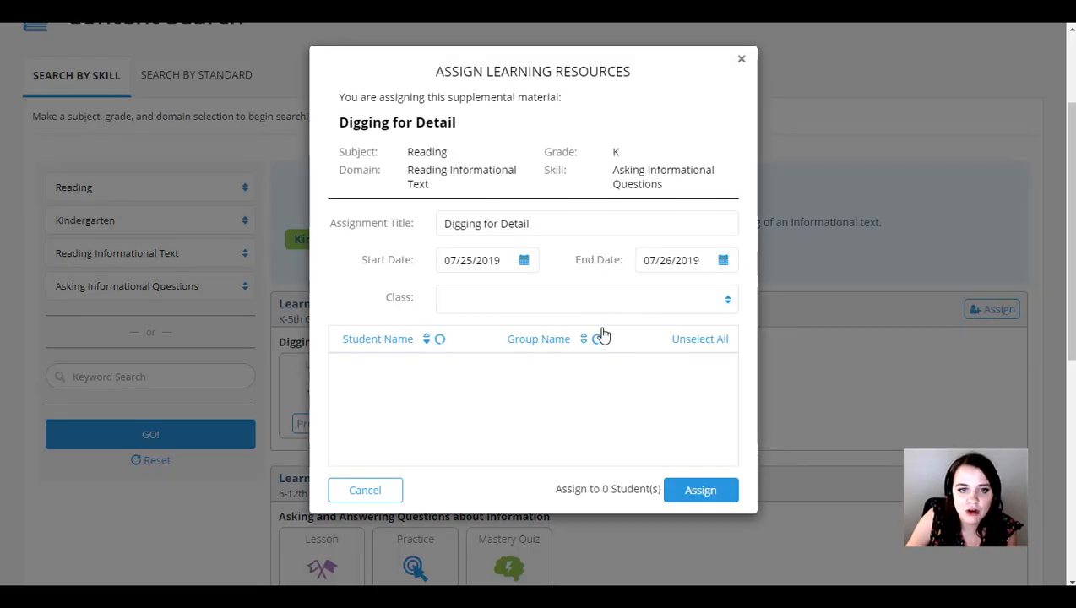
{"action": "left_click", "coordinate": [507, 310]}
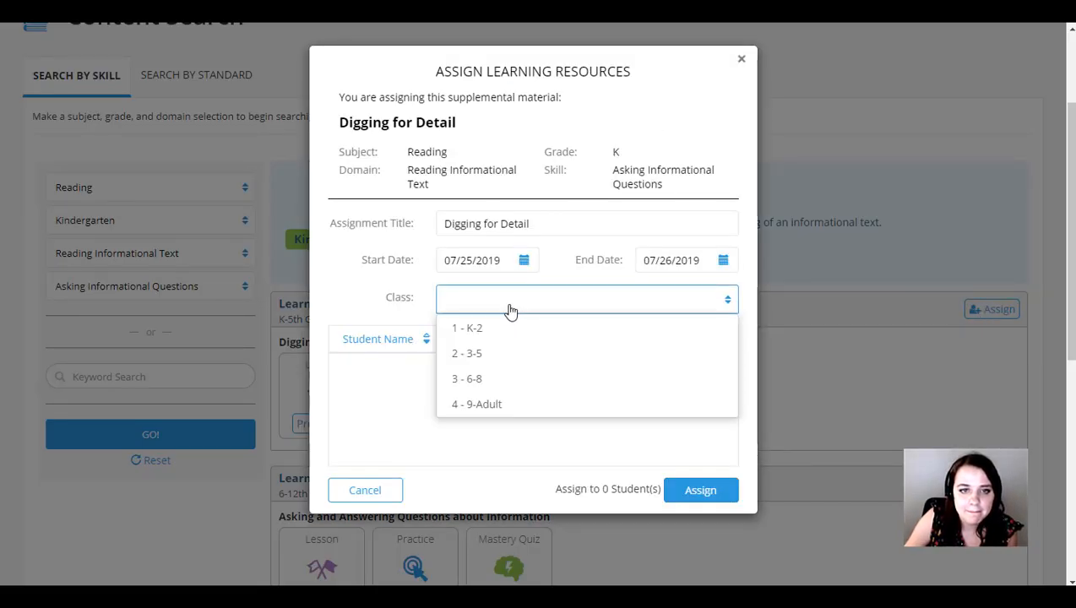
{"action": "left_click", "coordinate": [507, 338]}
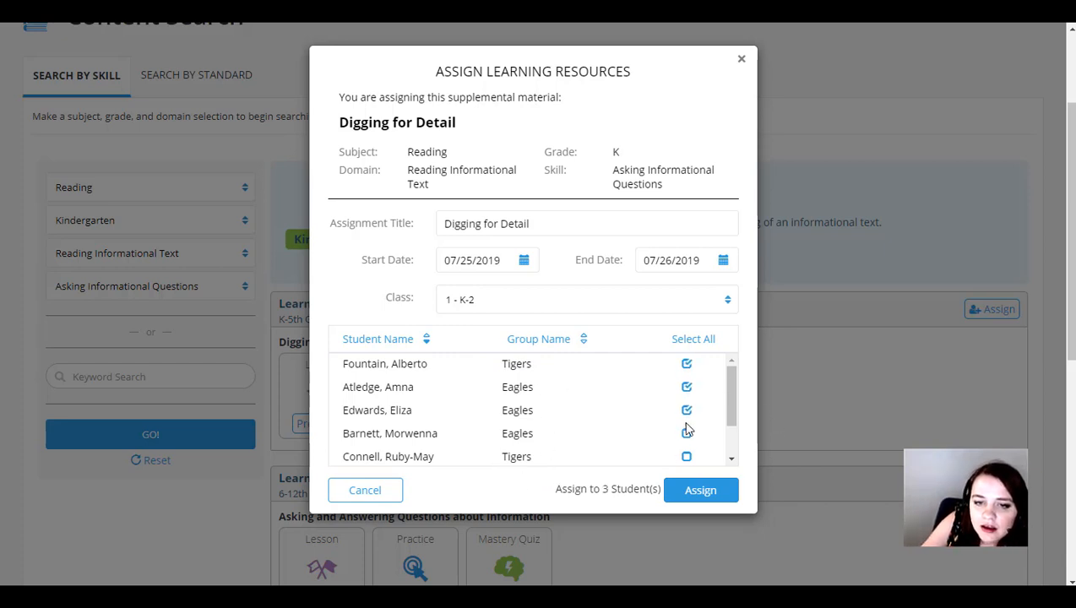
Select only the Tigers group's students as recipients of the Digging for Detail assignment
{"action": "left_click", "coordinate": [700, 342]}
{"action": "left_click", "coordinate": [694, 339]}
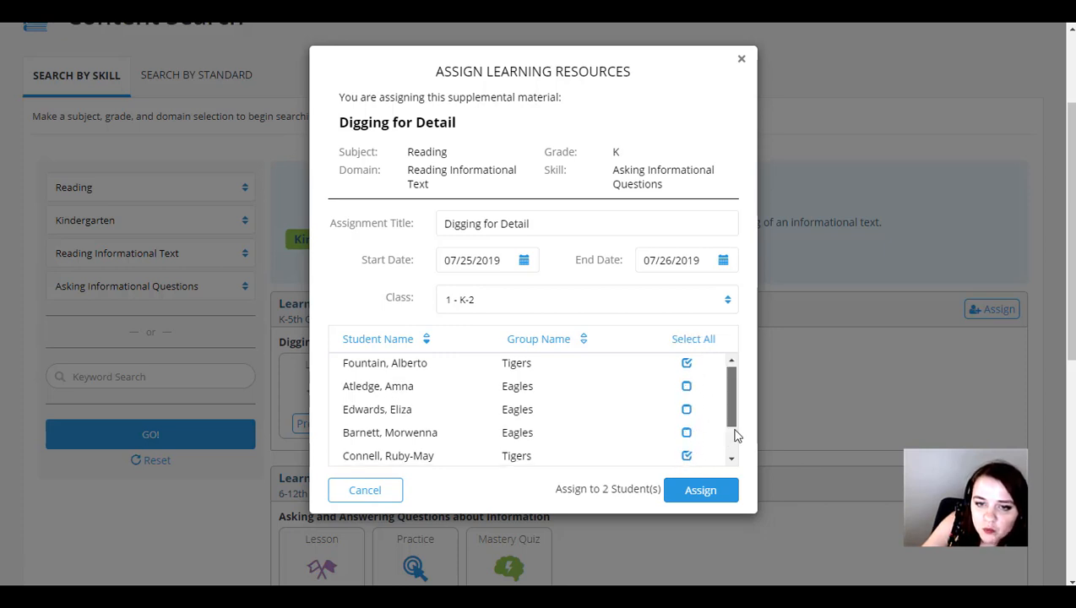
{"action": "scroll", "coordinate": [731, 435], "scroll_direction": "down", "scroll_amount": 1}
{"action": "left_click", "coordinate": [687, 453]}
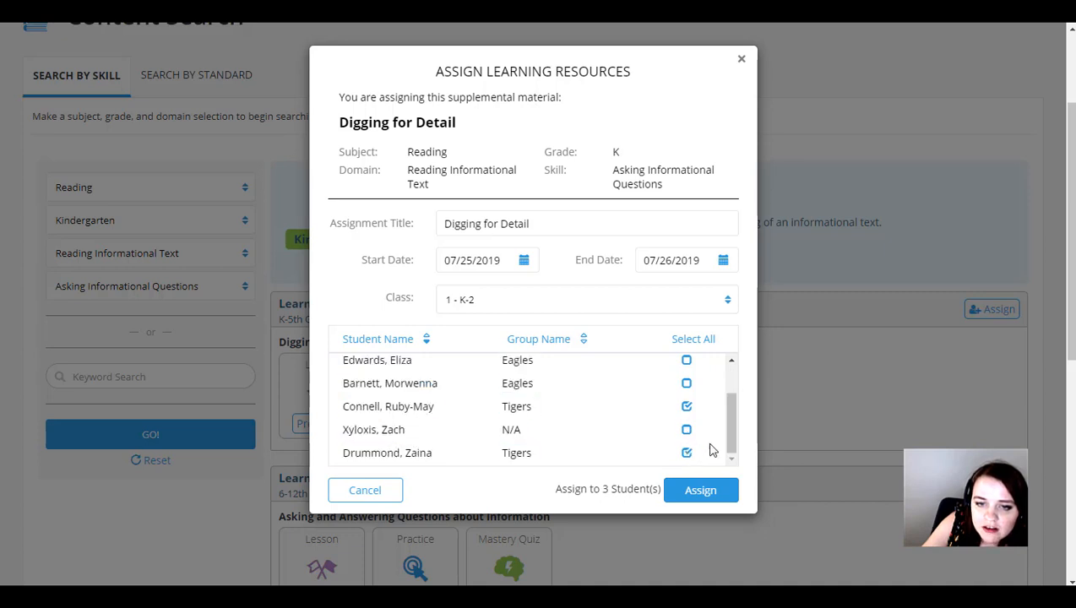
Select all students in the class, assign Digging for Detail to them and close the confirmation
{"action": "left_click", "coordinate": [685, 340]}
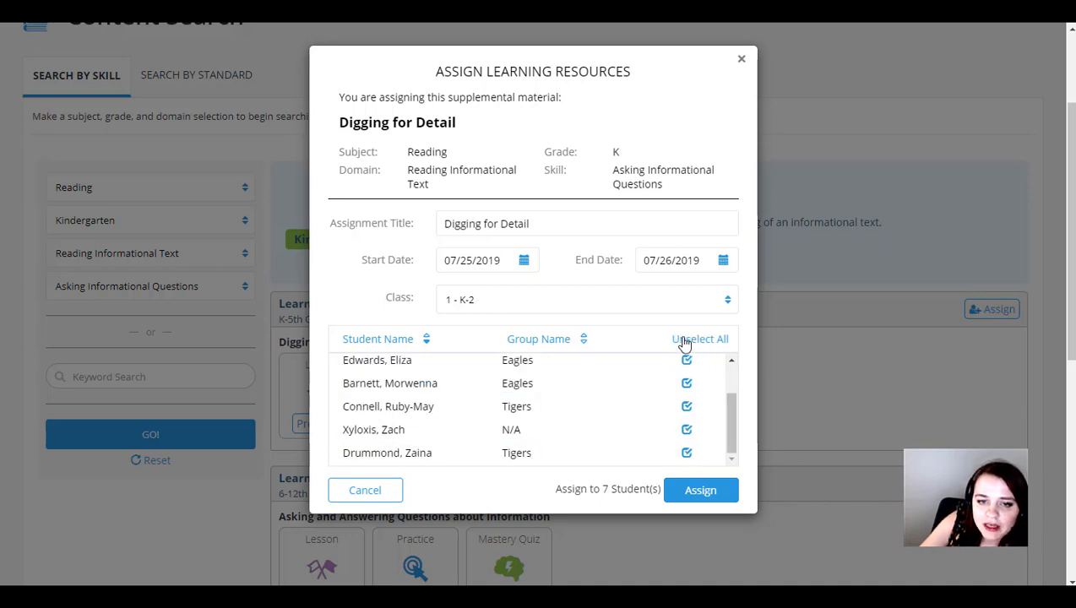
{"action": "left_click", "coordinate": [676, 497]}
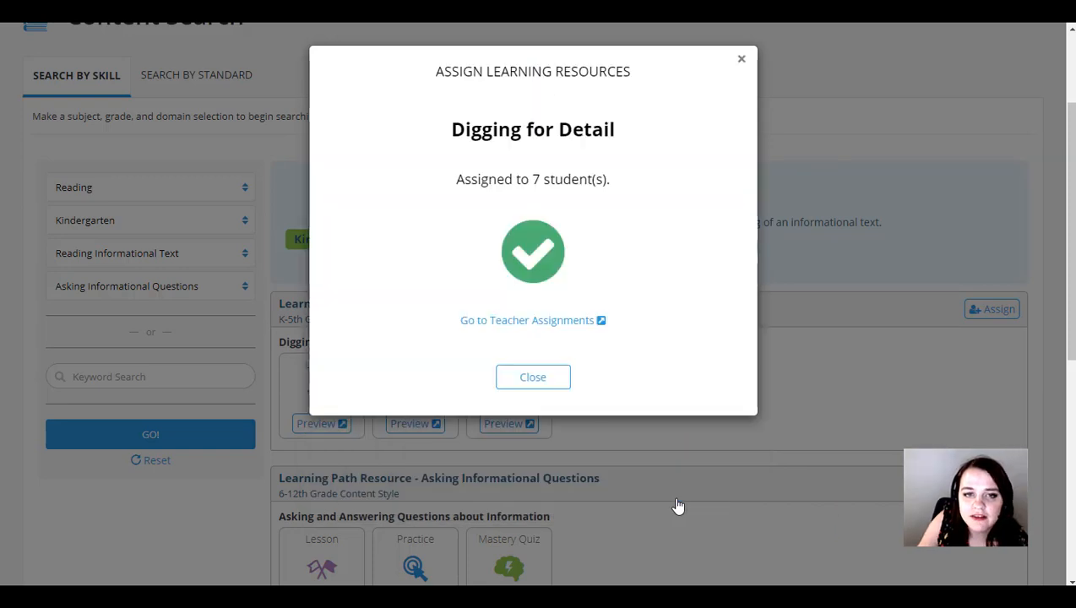
{"action": "left_click", "coordinate": [523, 377]}
Go to the Assignments page, view the new-assignment form and dismiss it without creating anything
{"action": "scroll", "coordinate": [530, 381], "scroll_direction": "up", "scroll_amount": 2}
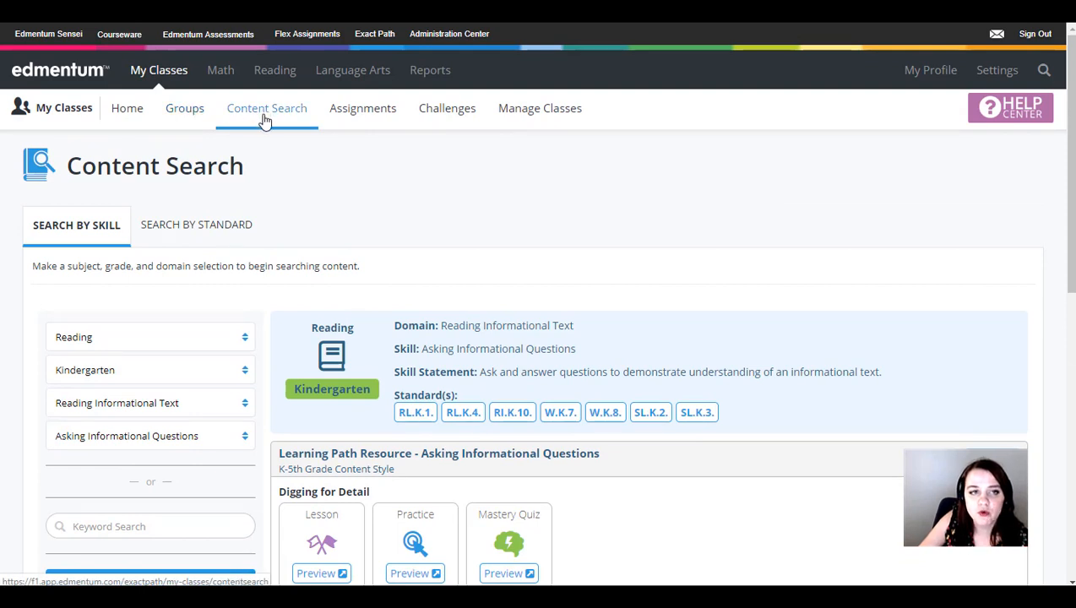
{"action": "left_click", "coordinate": [361, 126]}
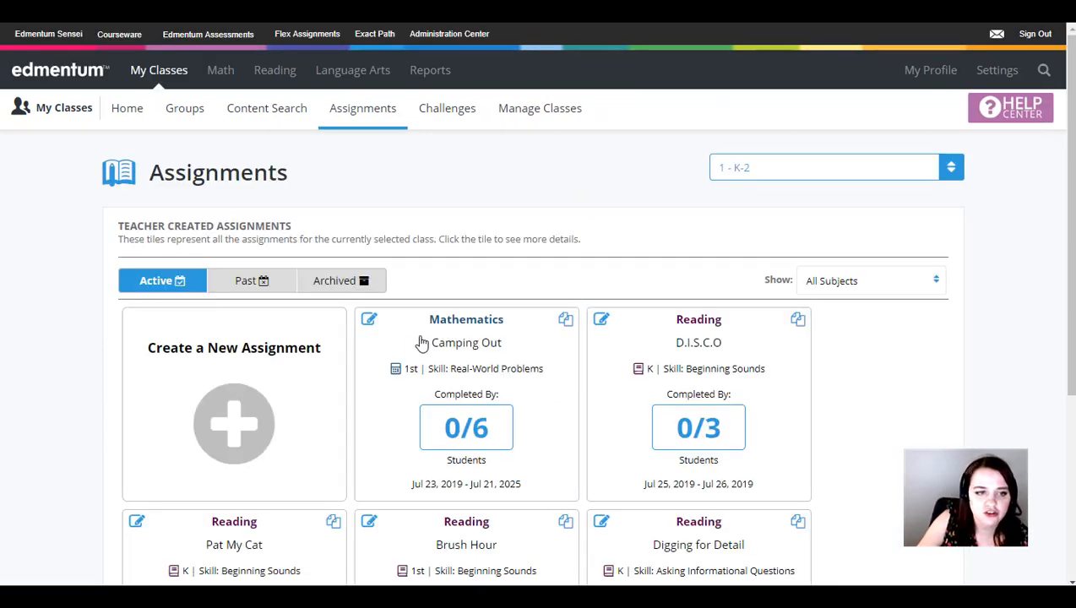
{"action": "left_click", "coordinate": [240, 419]}
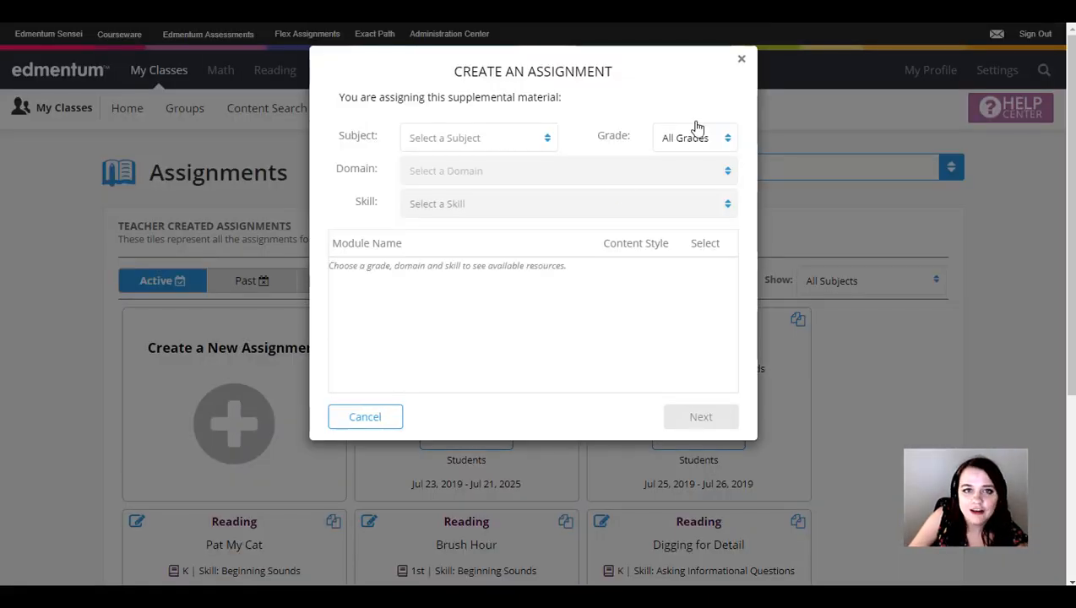
{"action": "left_click", "coordinate": [741, 60]}
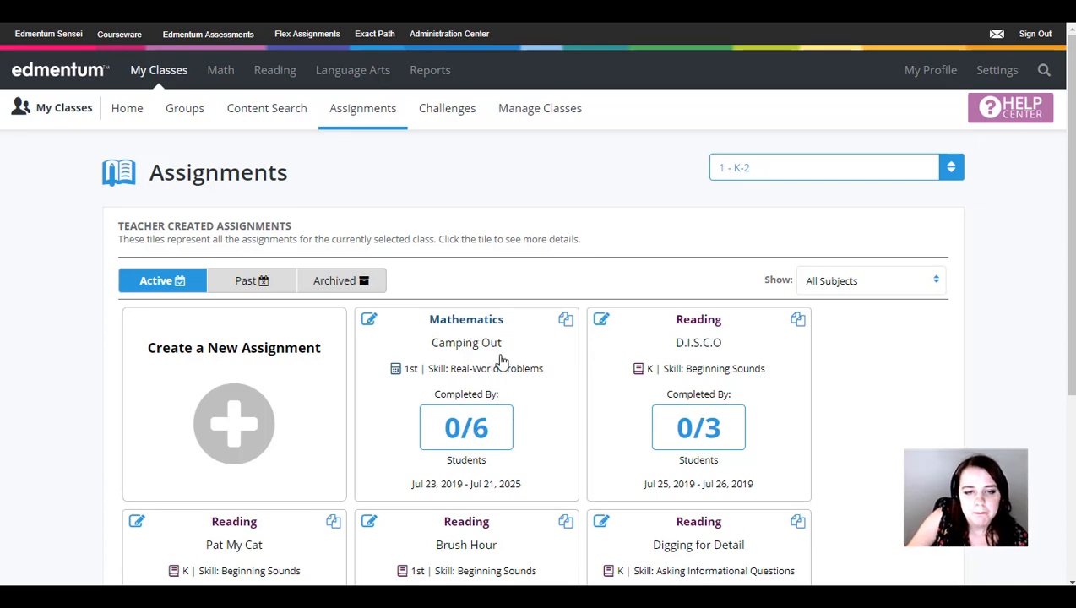
Look through the class's active, past and archived teacher-created assignments
{"action": "scroll", "coordinate": [499, 350], "scroll_direction": "down", "scroll_amount": 1}
{"action": "scroll", "coordinate": [494, 342], "scroll_direction": "down", "scroll_amount": 2}
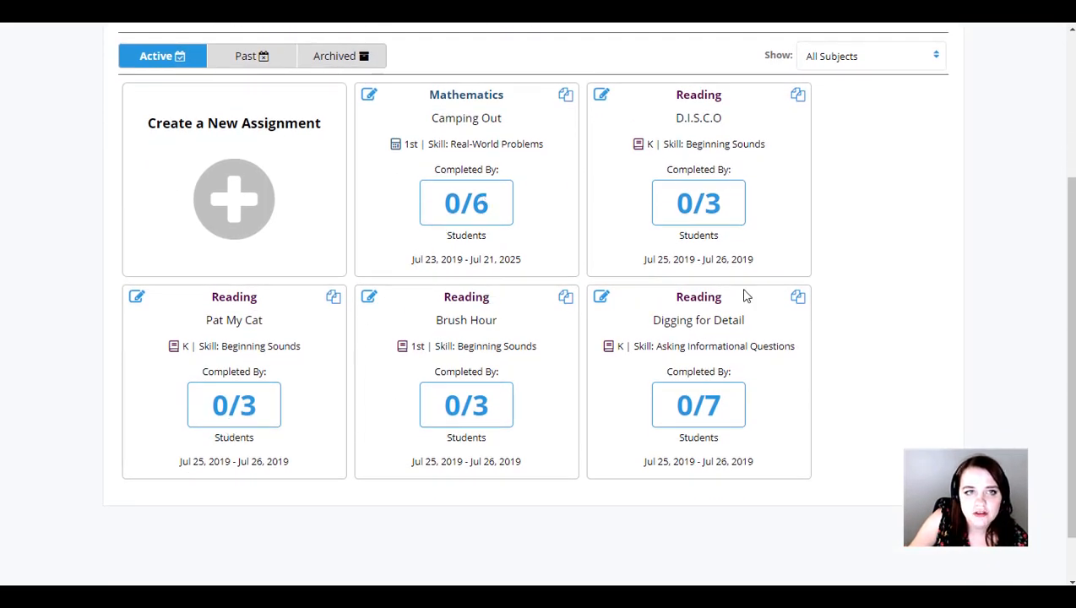
{"action": "left_click", "coordinate": [287, 55]}
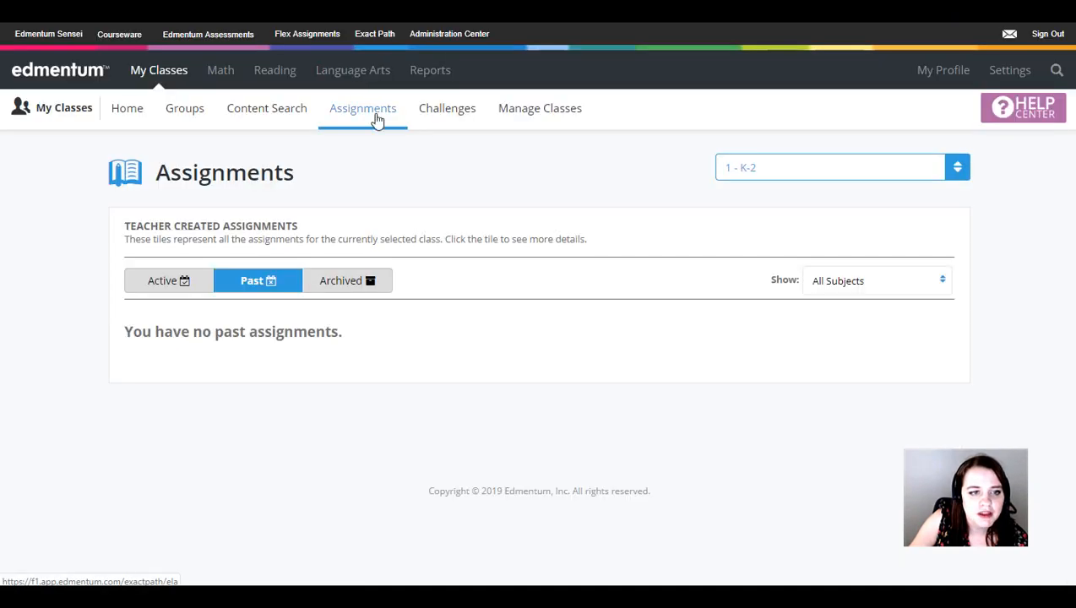
{"action": "left_click", "coordinate": [357, 285]}
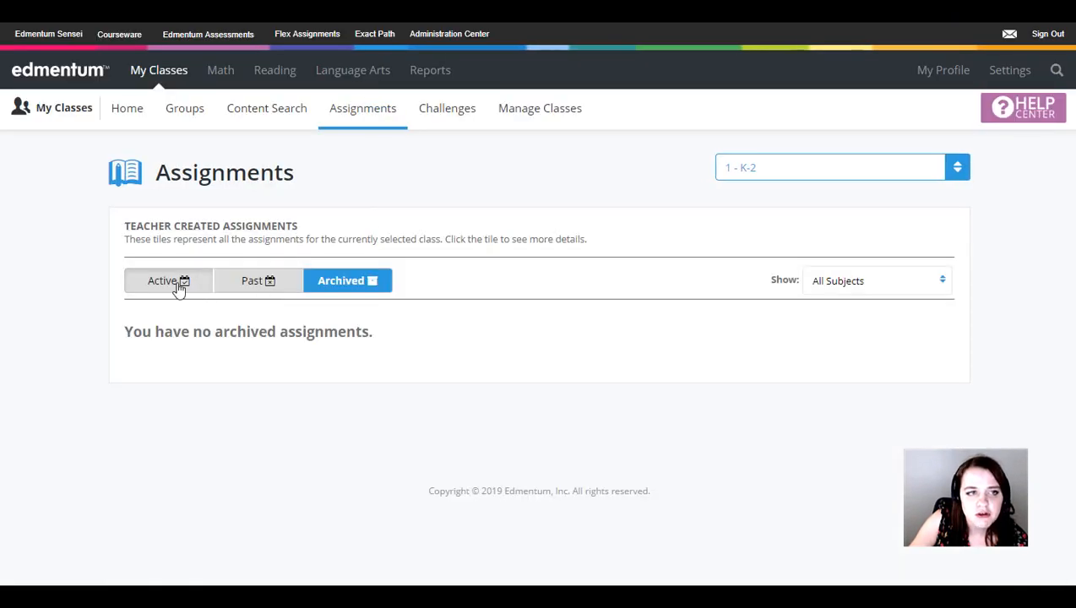
Return to the active assignments and view the student progress details of Pat My Cat
{"action": "left_click", "coordinate": [176, 285]}
{"action": "scroll", "coordinate": [526, 392], "scroll_direction": "down", "scroll_amount": 3}
{"action": "scroll", "coordinate": [528, 379], "scroll_direction": "up", "scroll_amount": 1}
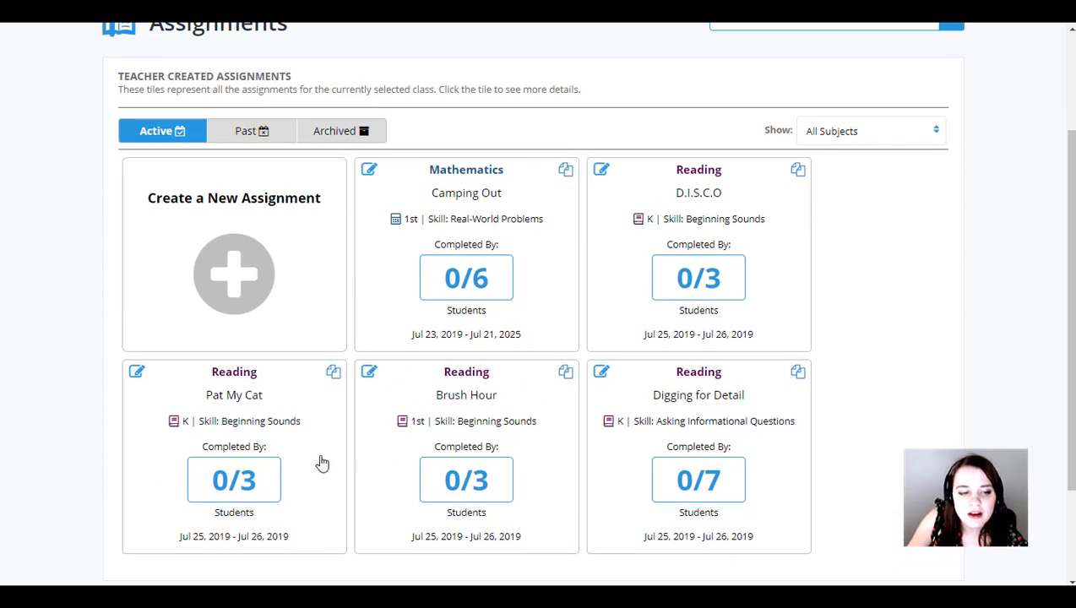
{"action": "left_click", "coordinate": [243, 477]}
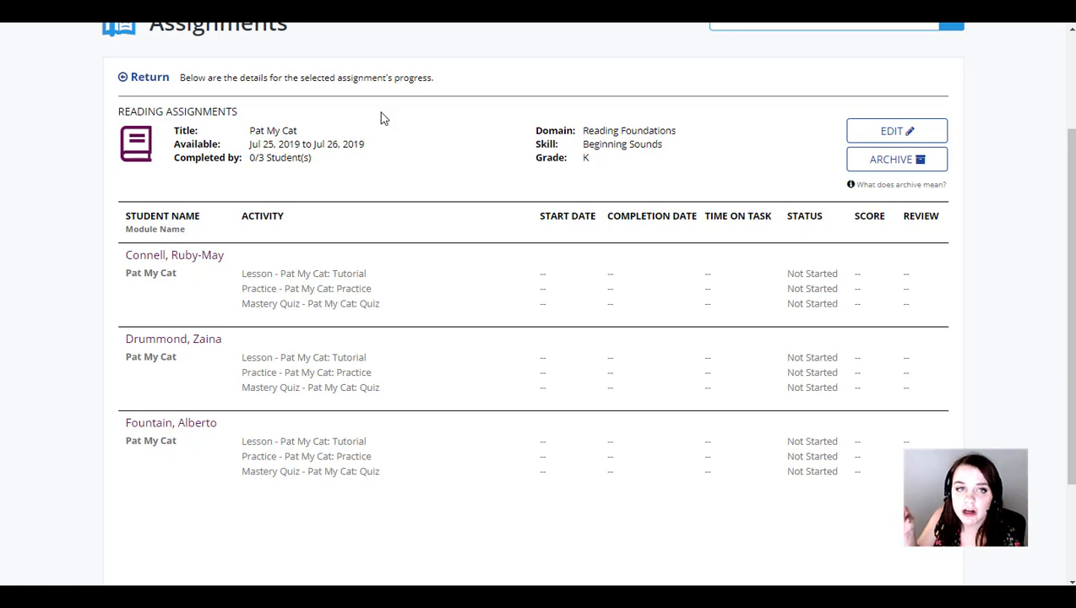
Go to the Challenges page and review student progress in the Master Those Skills! challenge
{"action": "scroll", "coordinate": [380, 118], "scroll_direction": "up", "scroll_amount": 2}
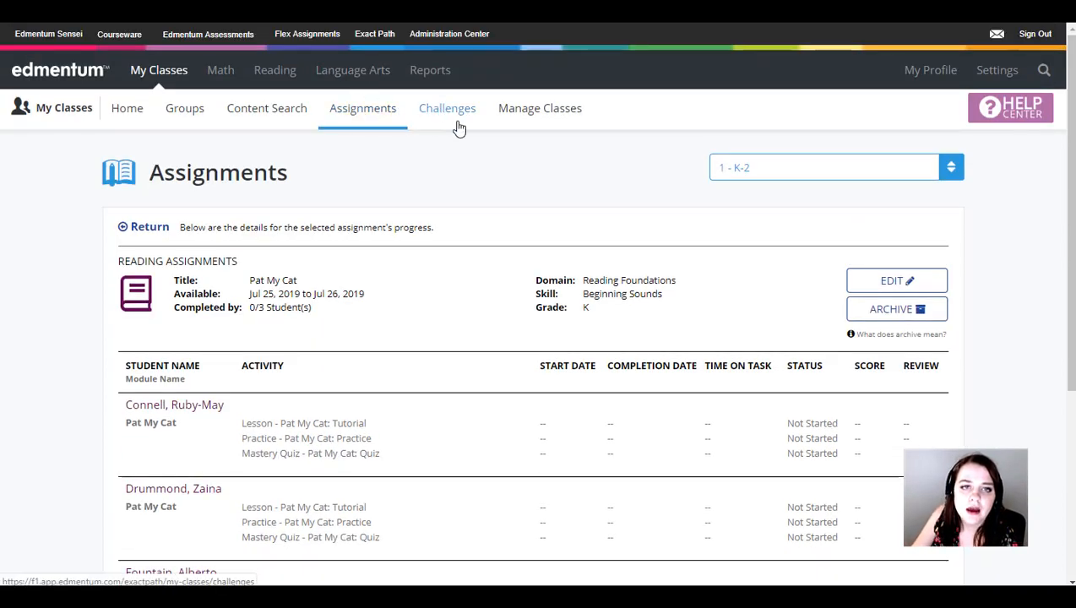
{"action": "left_click", "coordinate": [448, 110]}
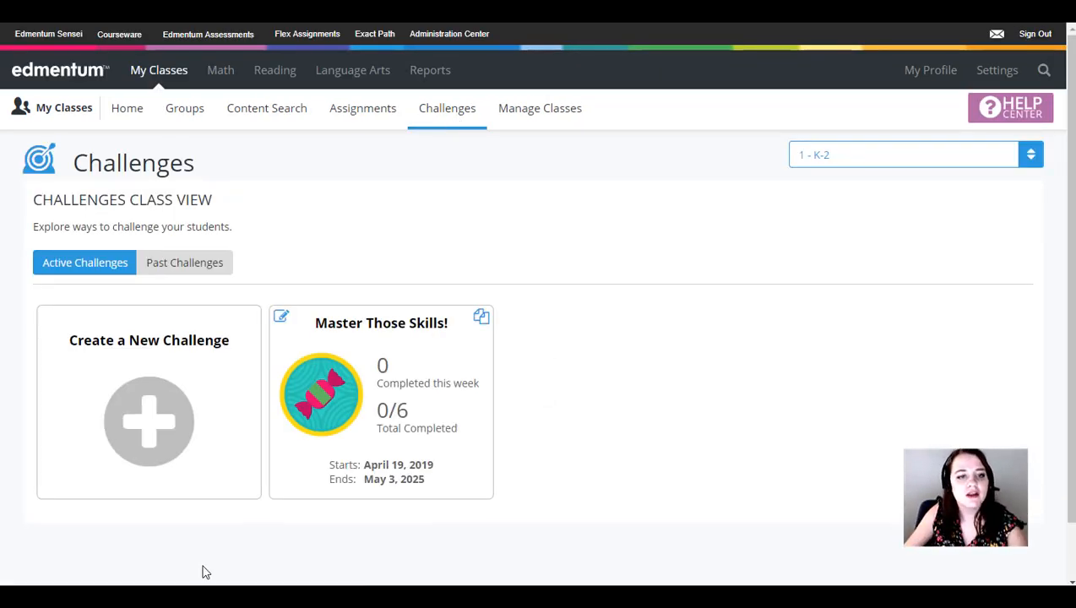
{"action": "left_click", "coordinate": [374, 396]}
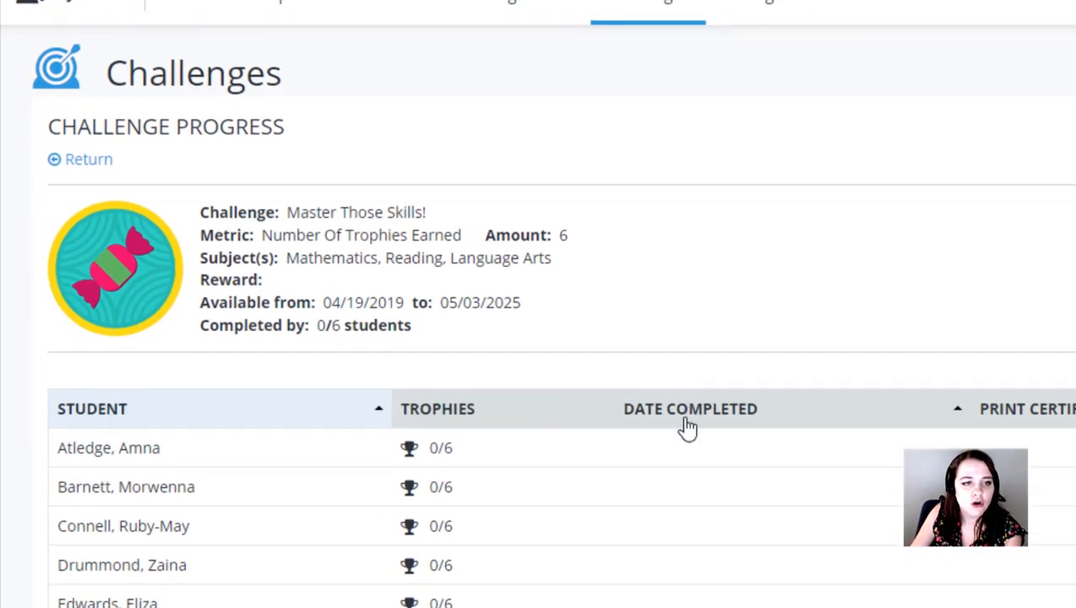
{"action": "scroll", "coordinate": [687, 429], "scroll_direction": "down", "scroll_amount": 1}
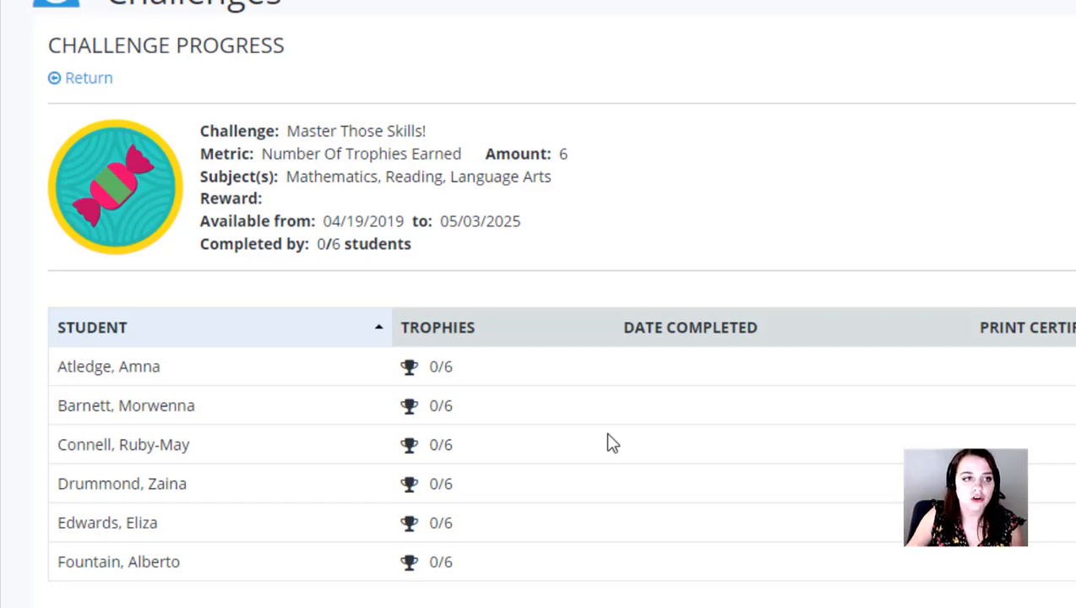
Return to the challenges overview and start a new challenge titled "Reading Skills Challenge"
{"action": "left_click", "coordinate": [653, 3]}
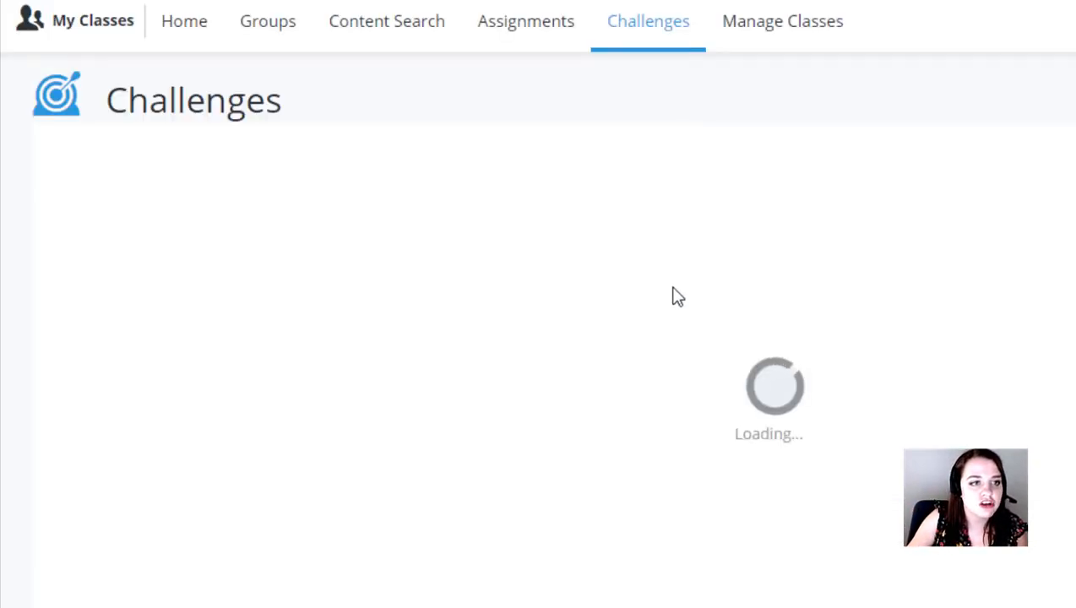
{"action": "left_click", "coordinate": [249, 492]}
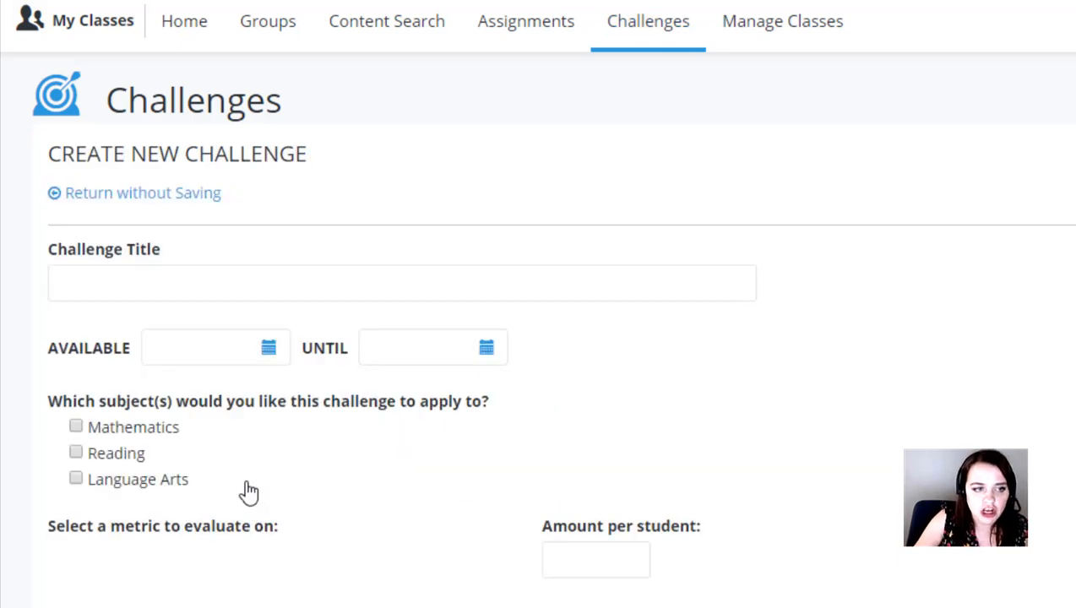
{"action": "left_click", "coordinate": [198, 269]}
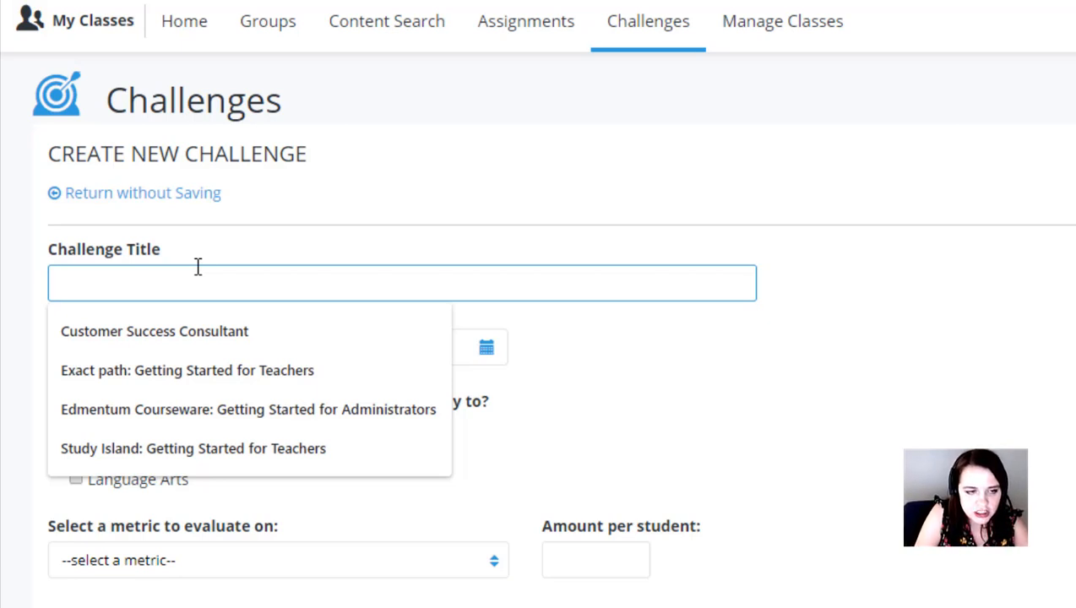
{"action": "type", "text": "Reading Sk"}
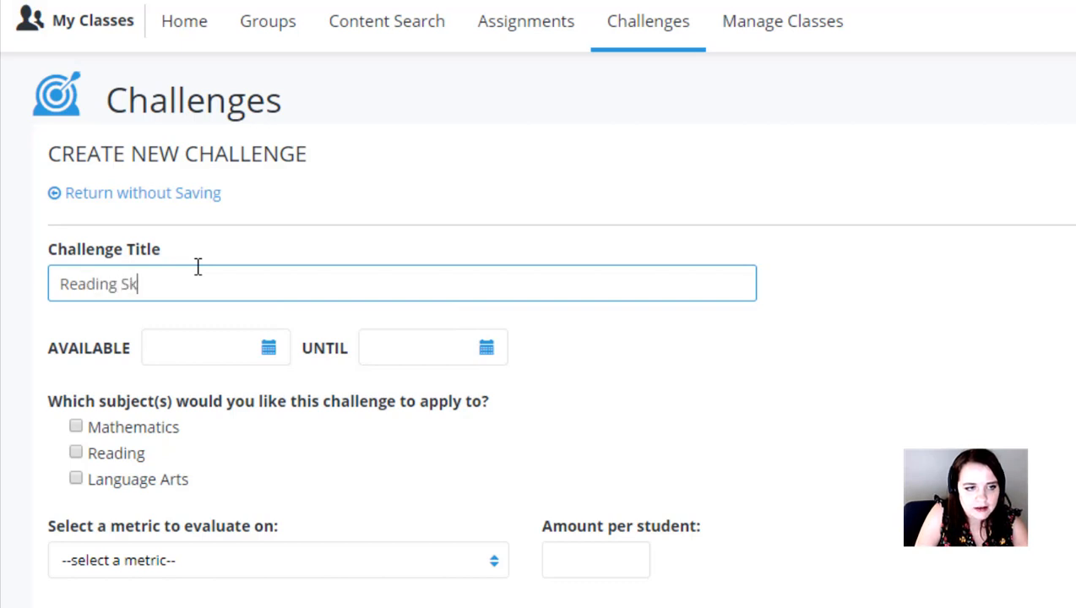
{"action": "type", "text": "ills Challe"}
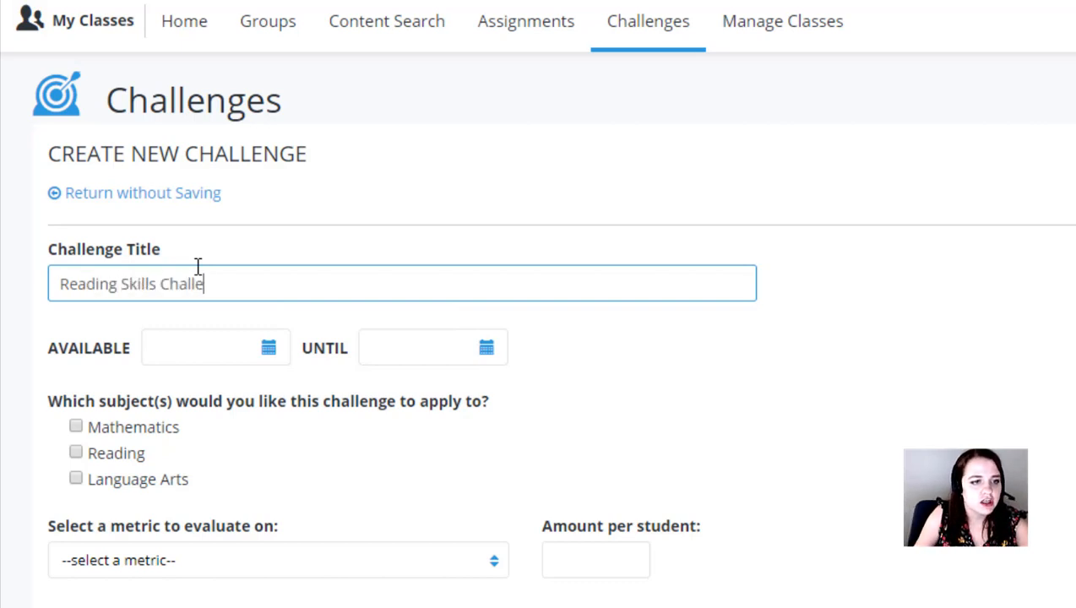
{"action": "key", "text": "BackSpace"}
{"action": "type", "text": "enge"}
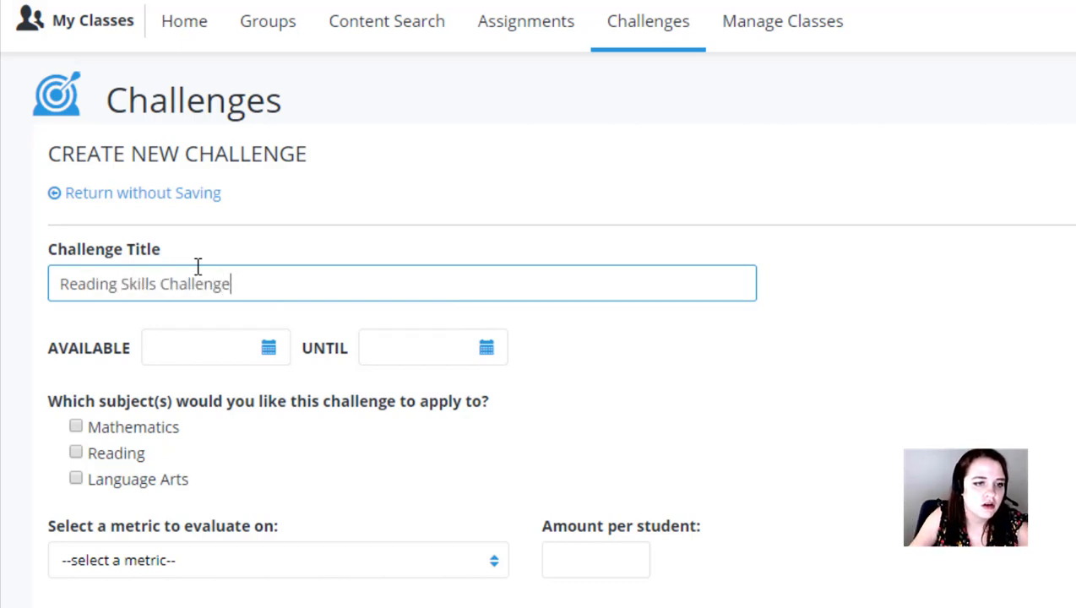
Make the challenge available from 07/25/2019 until 08/10/2019 and apply it to the Reading subject
{"action": "left_click", "coordinate": [267, 351]}
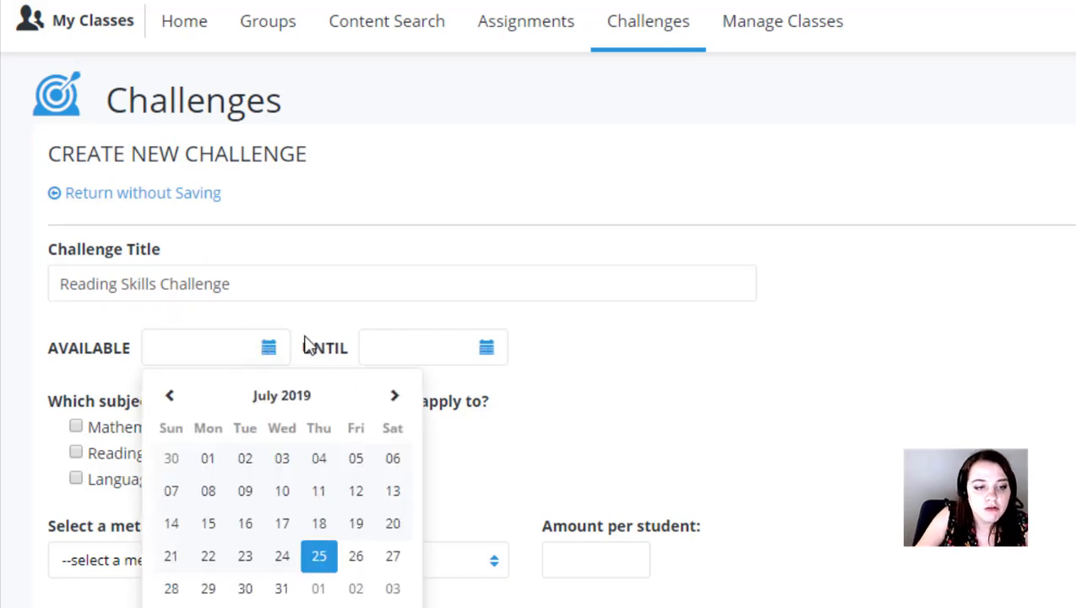
{"action": "left_click", "coordinate": [326, 560]}
{"action": "left_click", "coordinate": [498, 349]}
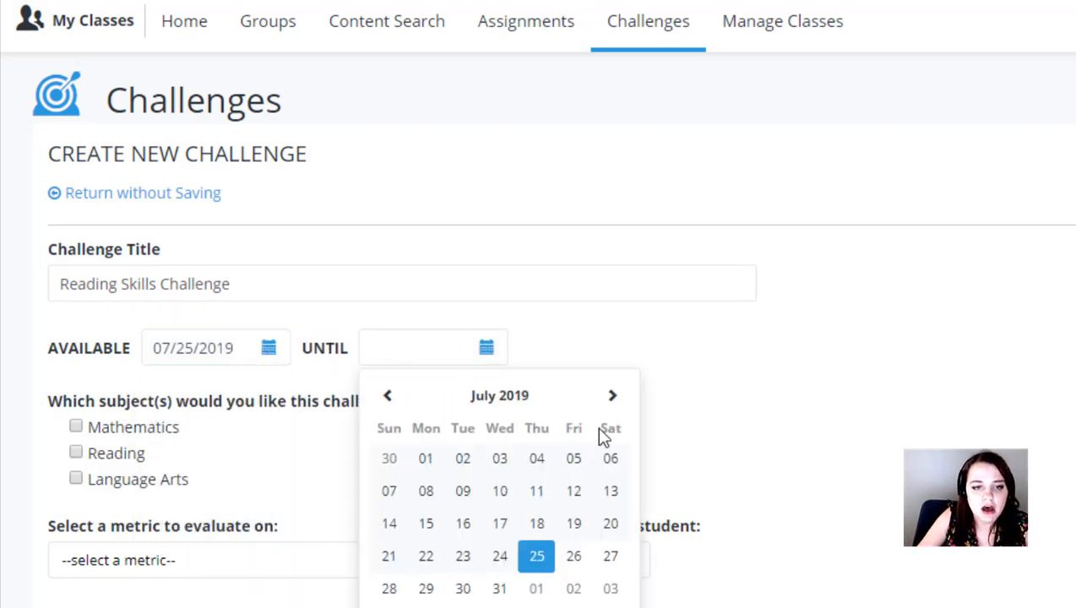
{"action": "left_click", "coordinate": [618, 402]}
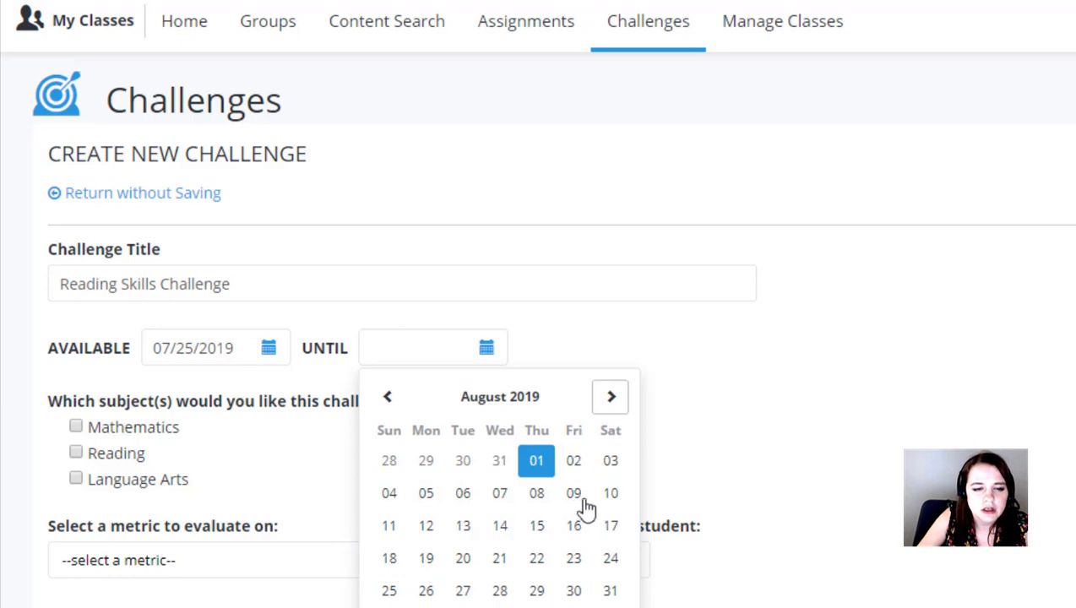
{"action": "left_click", "coordinate": [610, 495]}
{"action": "left_click", "coordinate": [76, 453]}
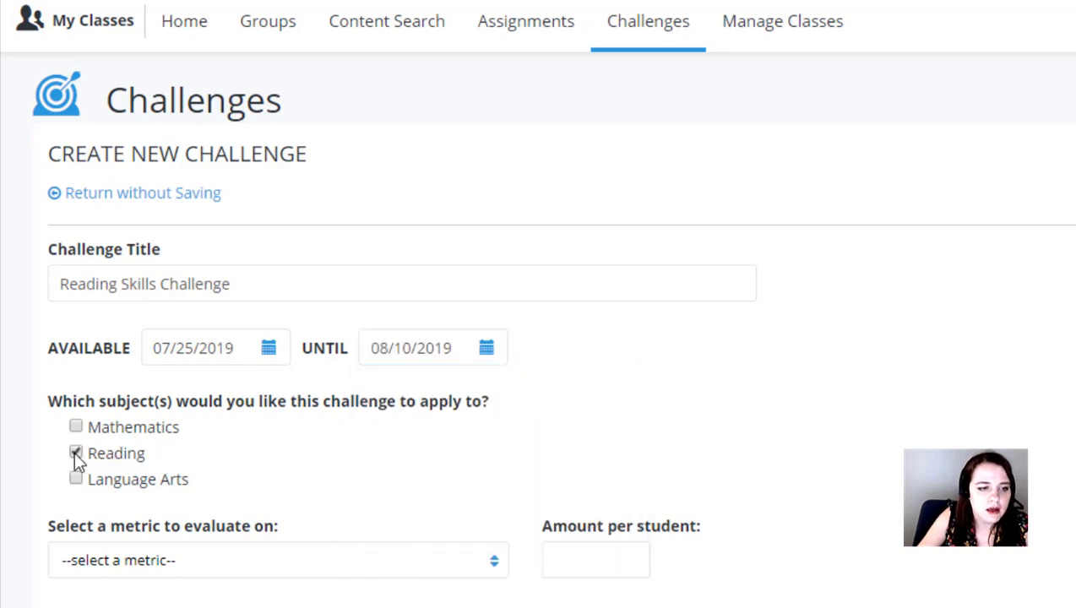
Try out the evaluation metrics Time Spent On Learning Path Activities and Number Of Trophies Earned
{"action": "scroll", "coordinate": [329, 461], "scroll_direction": "down", "scroll_amount": 2}
{"action": "left_click", "coordinate": [296, 456]}
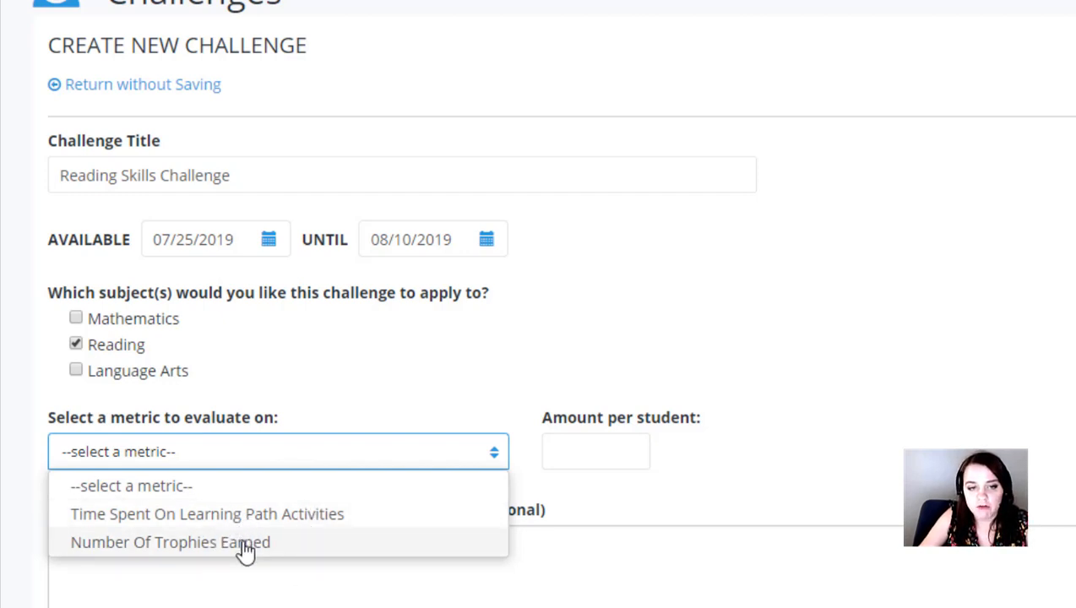
{"action": "left_click", "coordinate": [263, 515]}
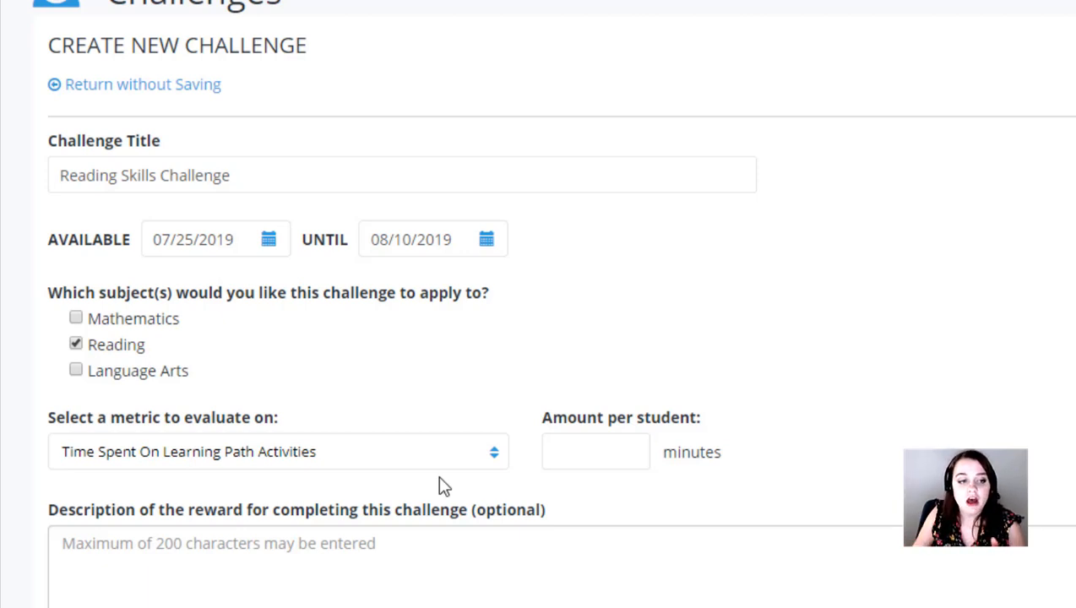
{"action": "left_click", "coordinate": [396, 466]}
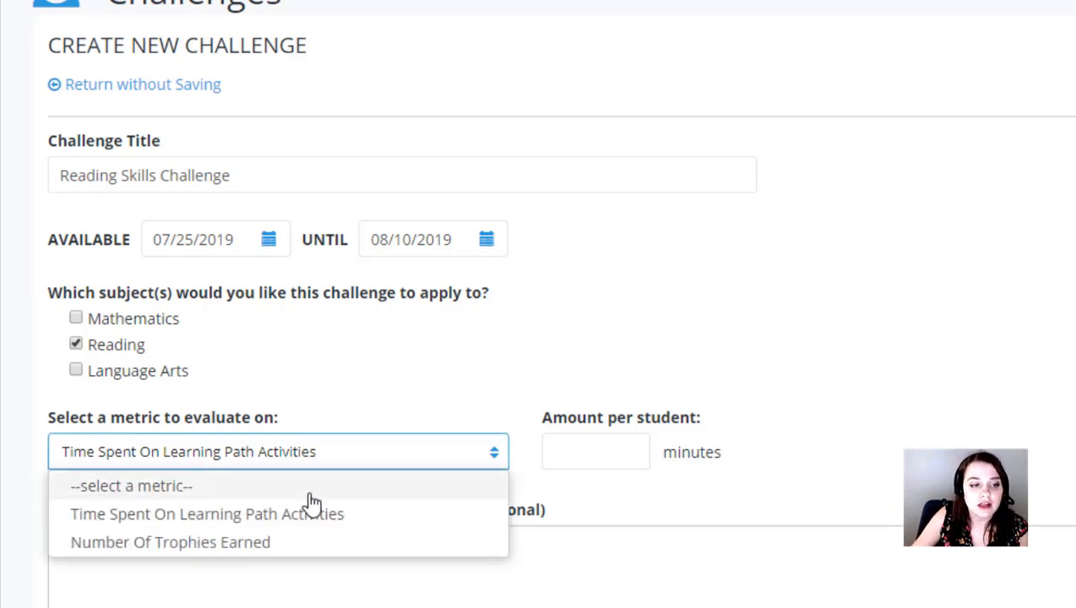
{"action": "left_click", "coordinate": [255, 543]}
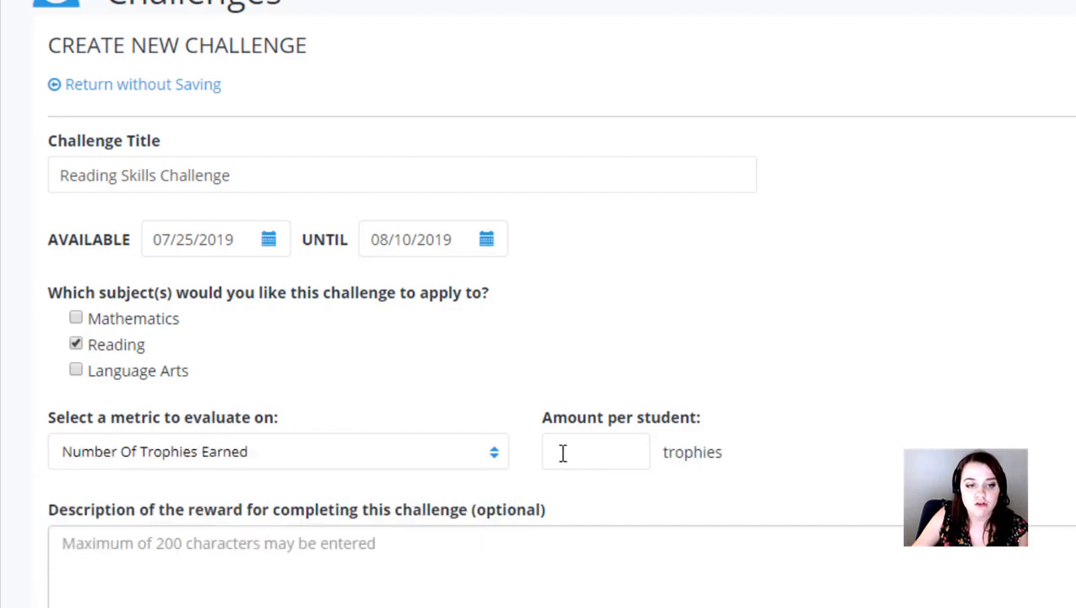
{"action": "left_click", "coordinate": [436, 470]}
{"action": "left_click", "coordinate": [293, 512]}
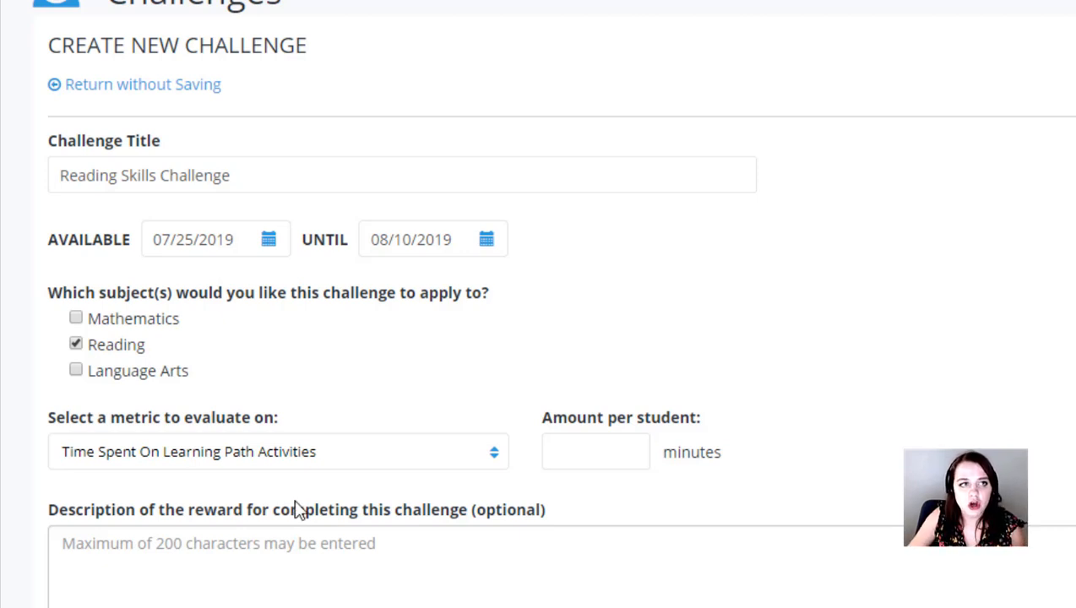
Set the evaluation metric to Number Of Trophies Earned with 2 trophies per student
{"action": "left_click", "coordinate": [356, 456]}
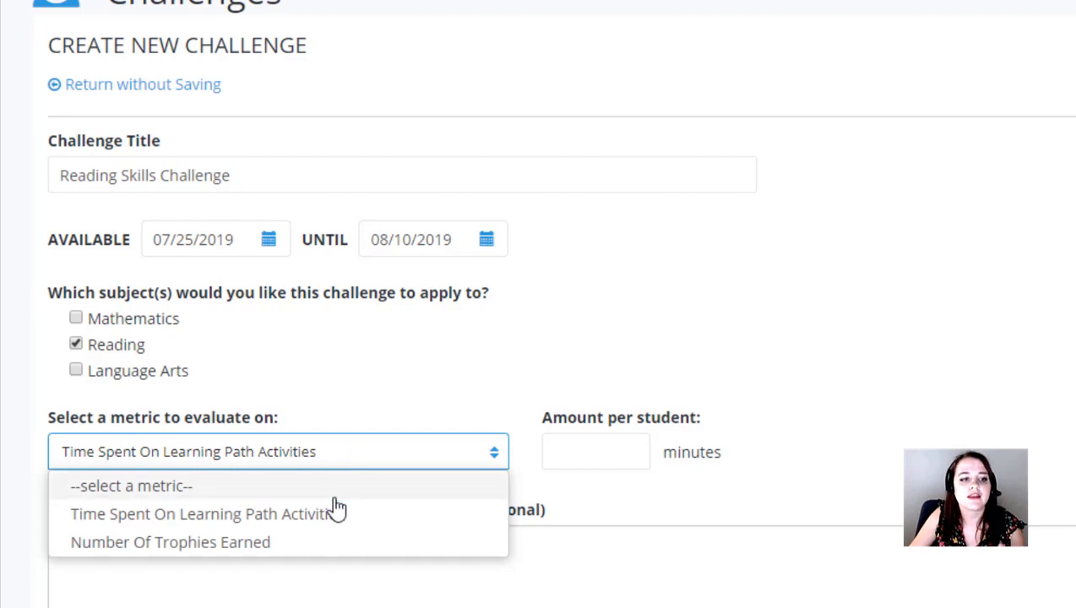
{"action": "left_click", "coordinate": [234, 545]}
{"action": "left_click", "coordinate": [611, 457]}
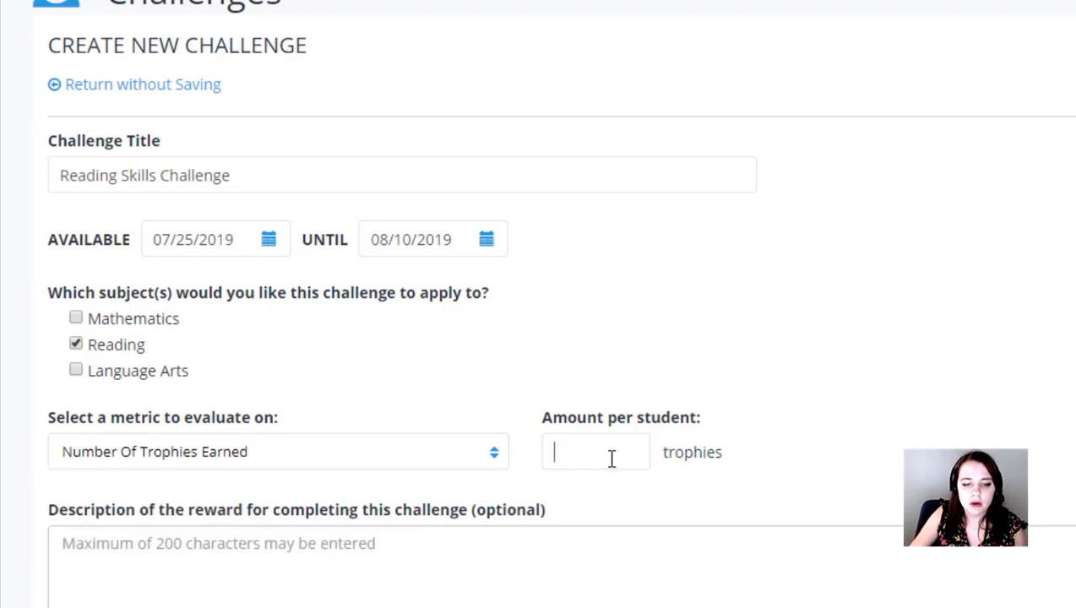
{"action": "type", "text": "2"}
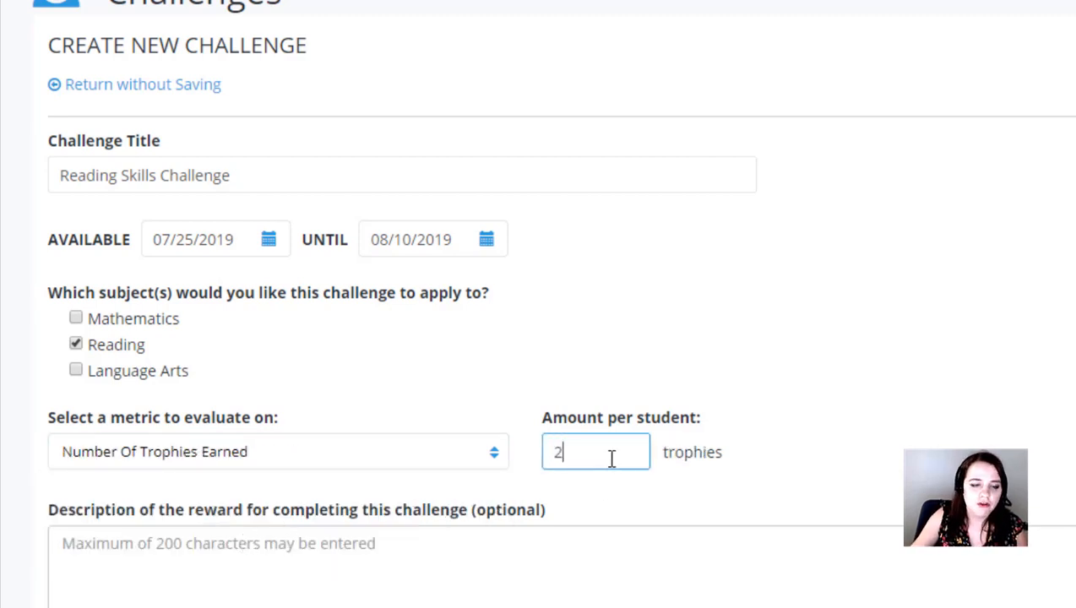
Browse the reward badges and select the film strip badge with the blue border
{"action": "scroll", "coordinate": [581, 456], "scroll_direction": "down", "scroll_amount": 2}
{"action": "scroll", "coordinate": [514, 445], "scroll_direction": "down", "scroll_amount": 2}
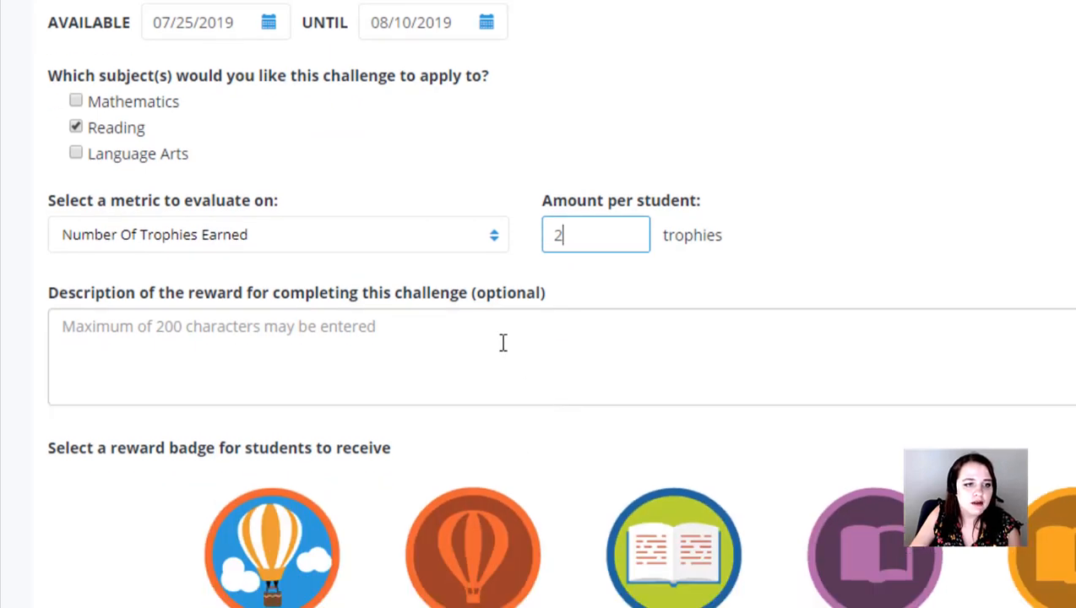
{"action": "left_click", "coordinate": [460, 341]}
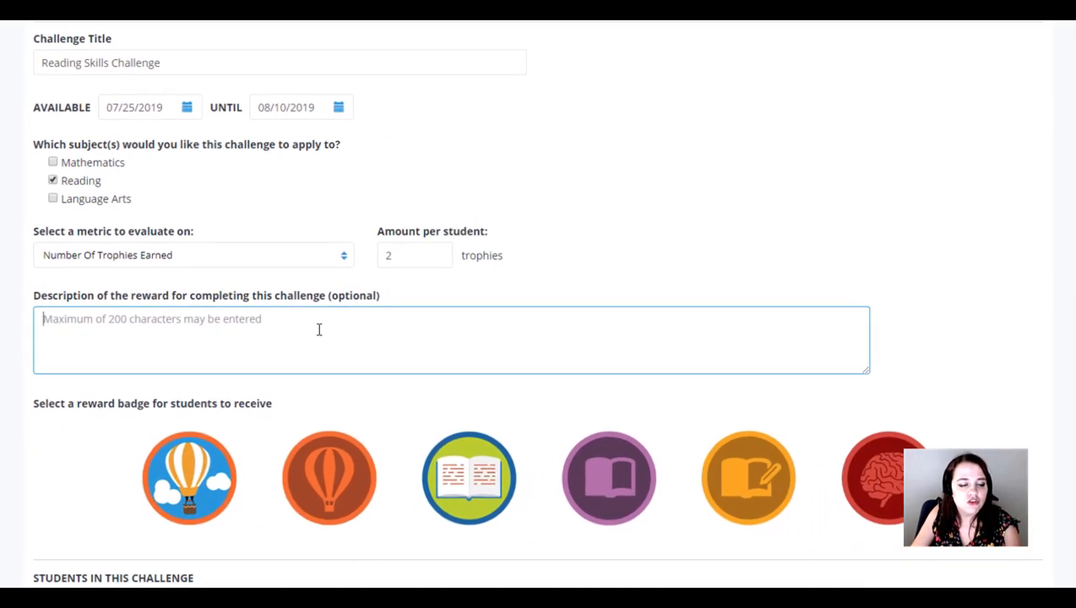
{"action": "scroll", "coordinate": [980, 422], "scroll_direction": "down", "scroll_amount": 1}
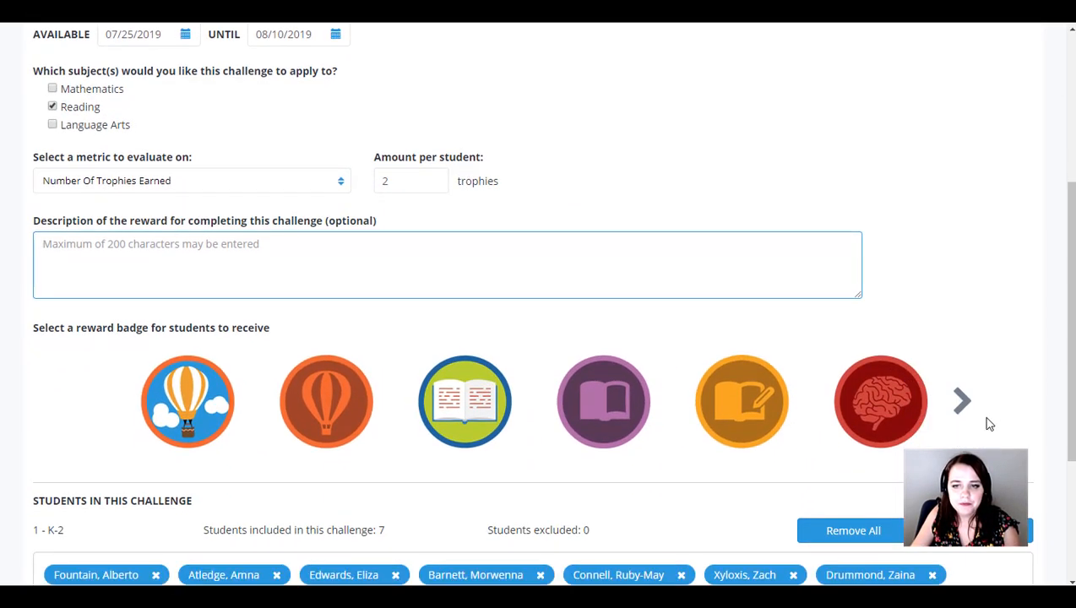
{"action": "left_click", "coordinate": [963, 402]}
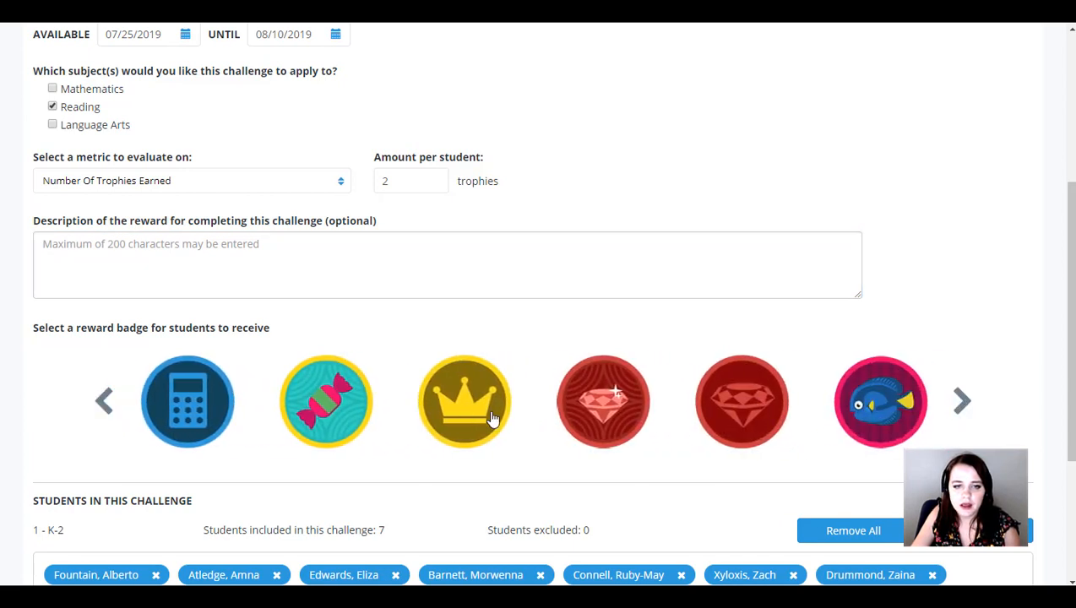
{"action": "scroll", "coordinate": [783, 409], "scroll_direction": "down", "scroll_amount": 1}
{"action": "left_click", "coordinate": [960, 337]}
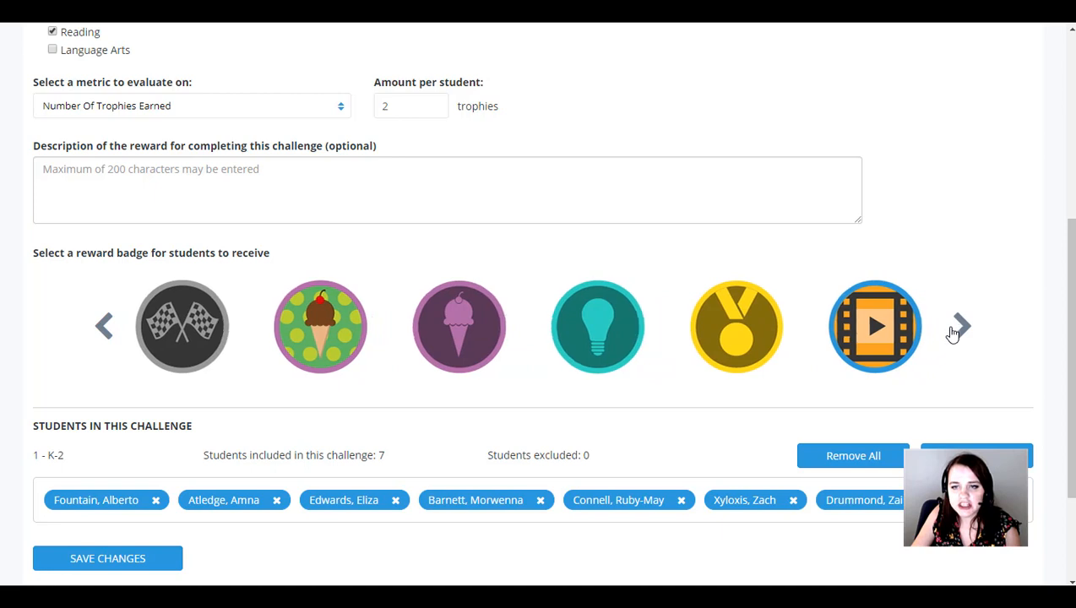
{"action": "left_click", "coordinate": [959, 331]}
{"action": "left_click", "coordinate": [103, 326]}
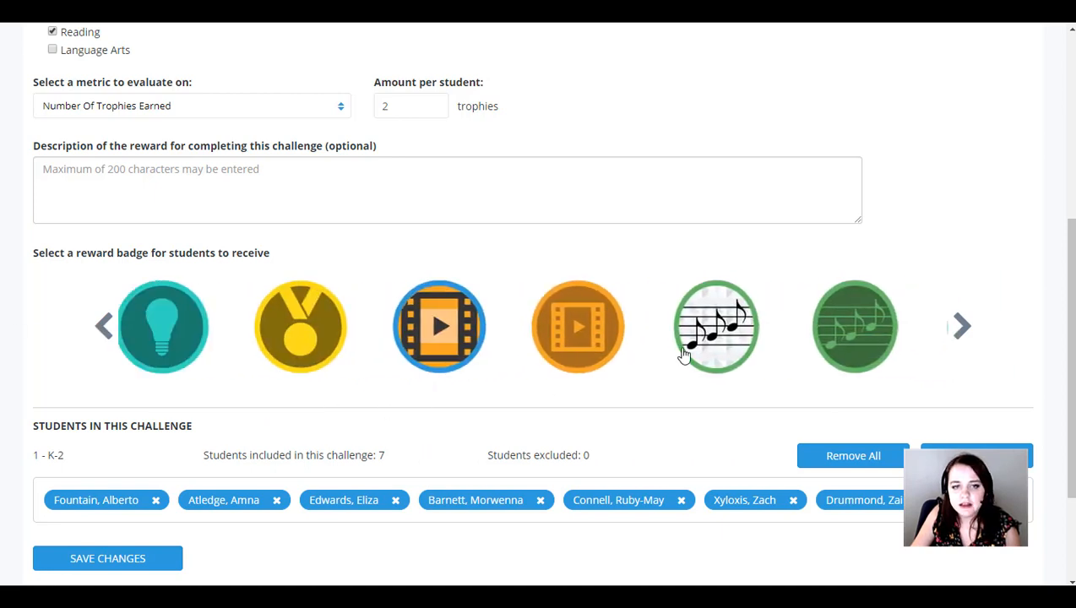
{"action": "left_click", "coordinate": [103, 326]}
{"action": "left_click", "coordinate": [887, 355]}
Describe the reward as "Movie Time with" followed by the teacher's name, and save the challenge with all K-2 students included
{"action": "scroll", "coordinate": [778, 276], "scroll_direction": "up", "scroll_amount": 2}
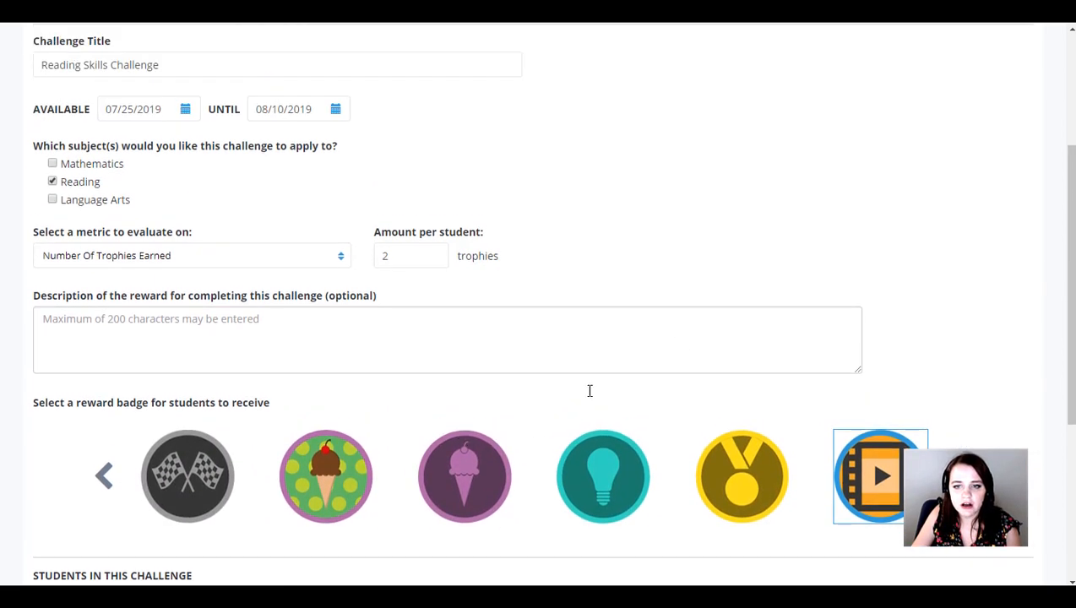
{"action": "left_click", "coordinate": [176, 320]}
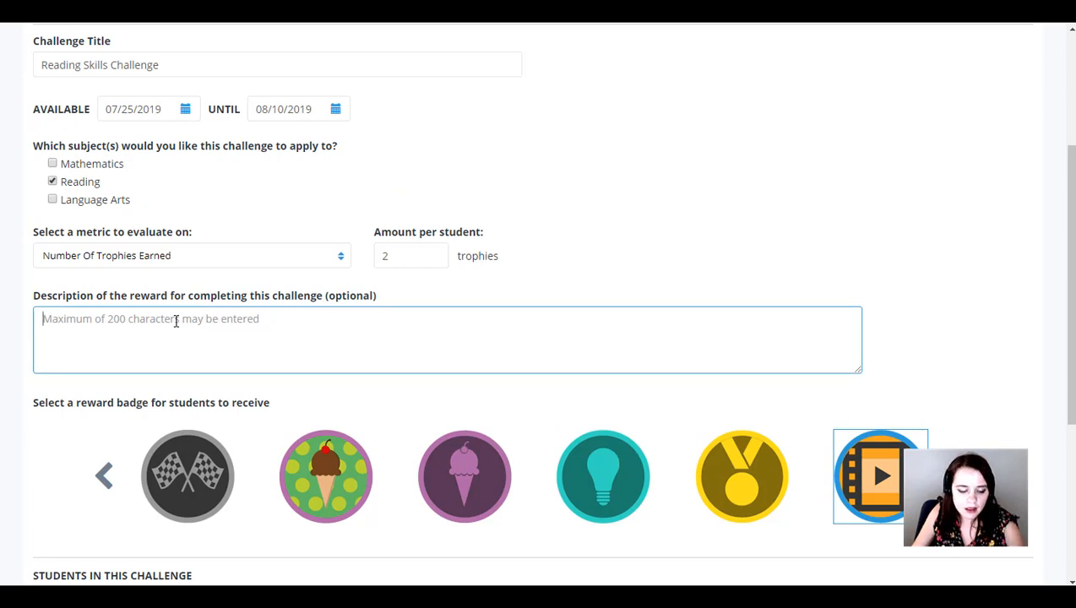
{"action": "type", "text": "Movie "}
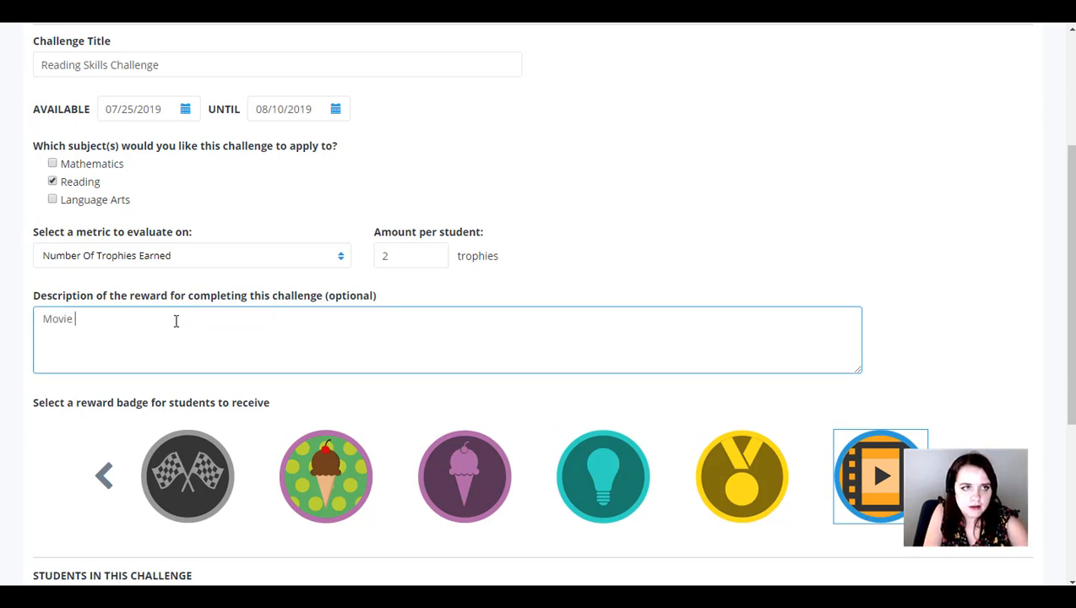
{"action": "type", "text": "Time with Mis"}
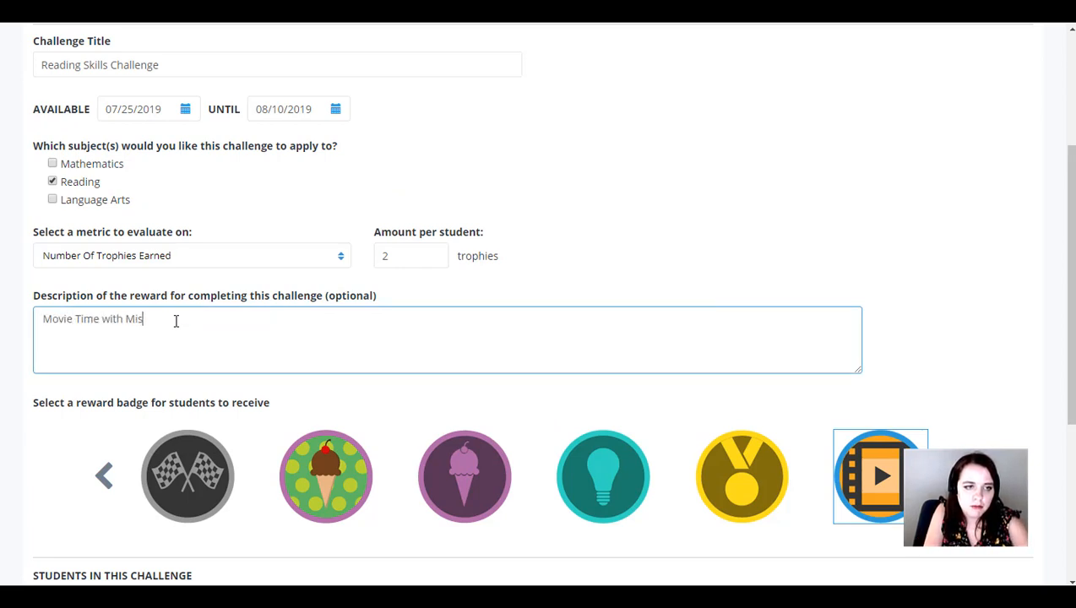
{"action": "type", "text": "s Thompson"}
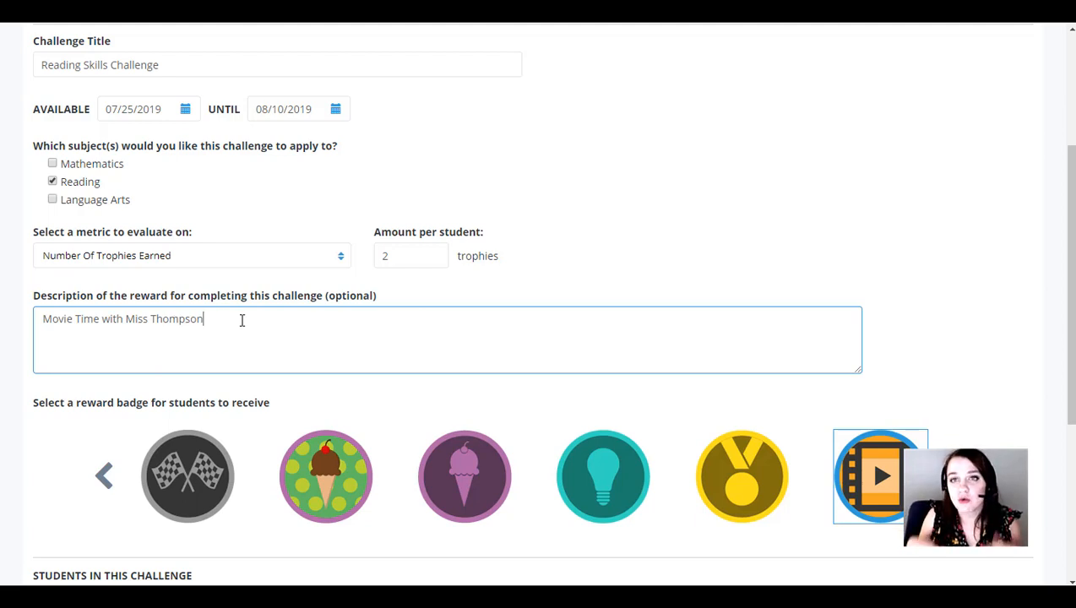
{"action": "scroll", "coordinate": [396, 281], "scroll_direction": "down", "scroll_amount": 3}
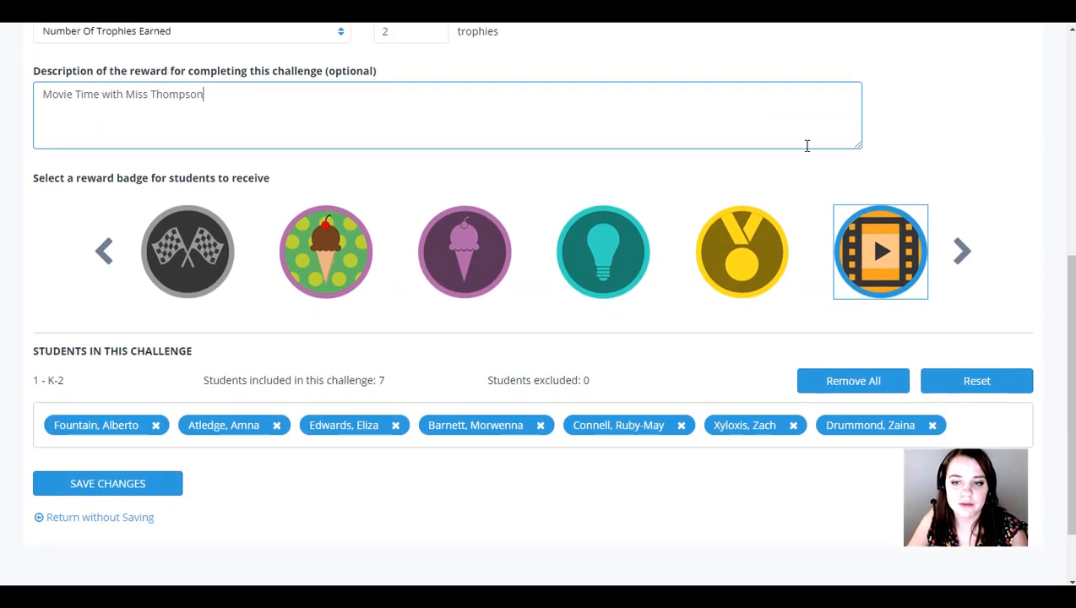
{"action": "scroll", "coordinate": [460, 359], "scroll_direction": "down", "scroll_amount": 1}
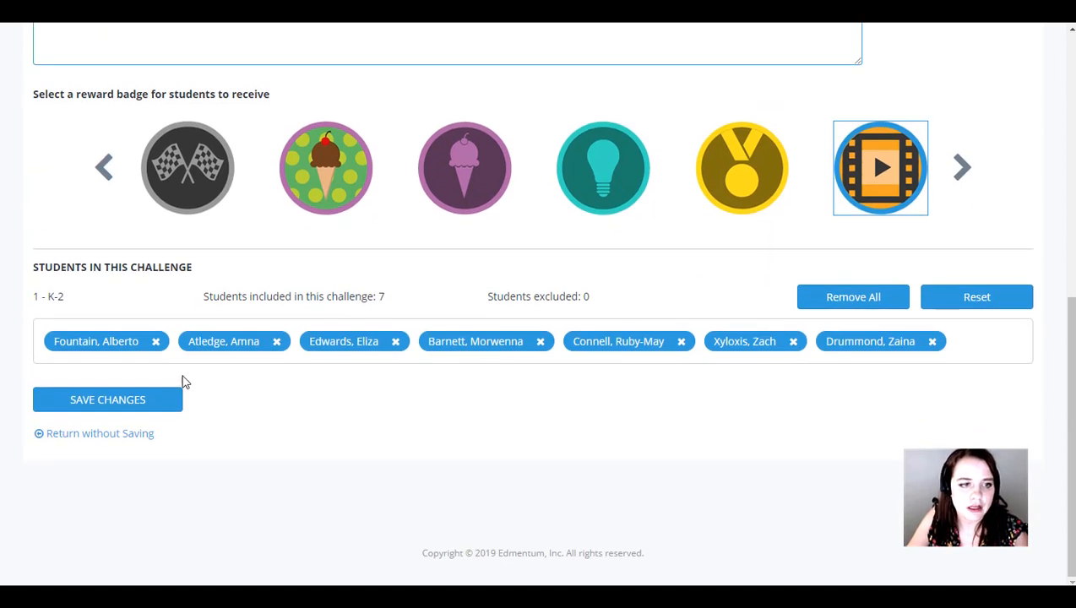
{"action": "left_click", "coordinate": [146, 410]}
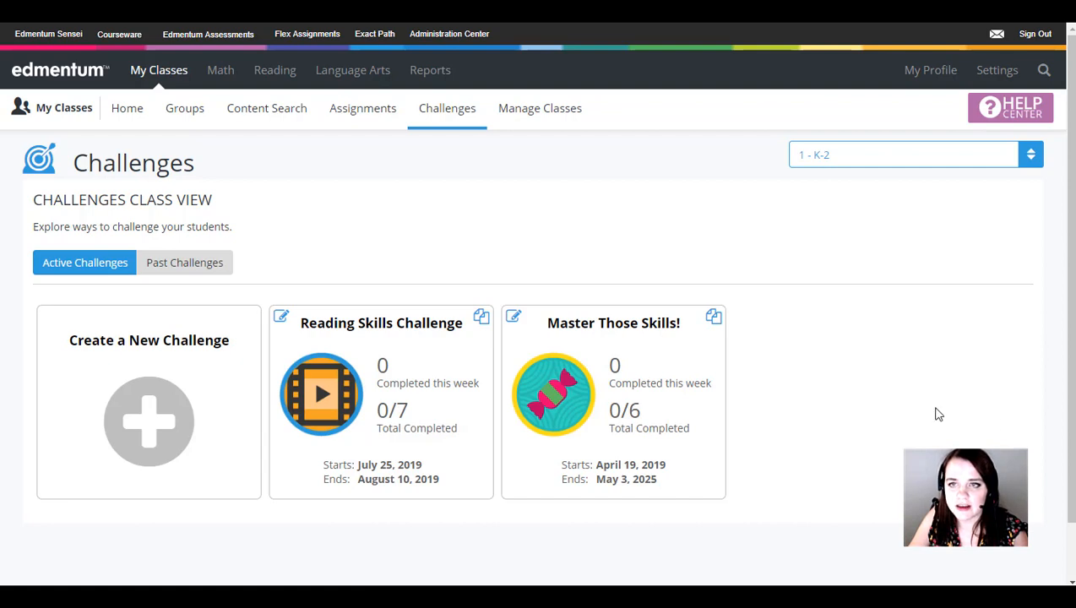
Go to Manage Classes, open the form for creating a class and look over its fields
{"action": "left_click", "coordinate": [545, 112]}
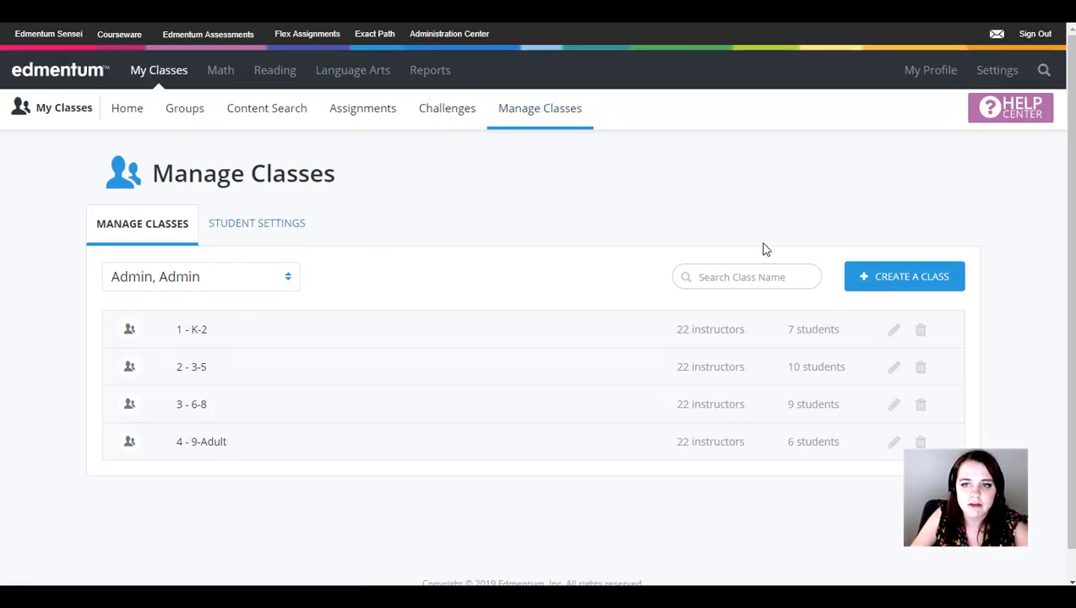
{"action": "left_click", "coordinate": [935, 280]}
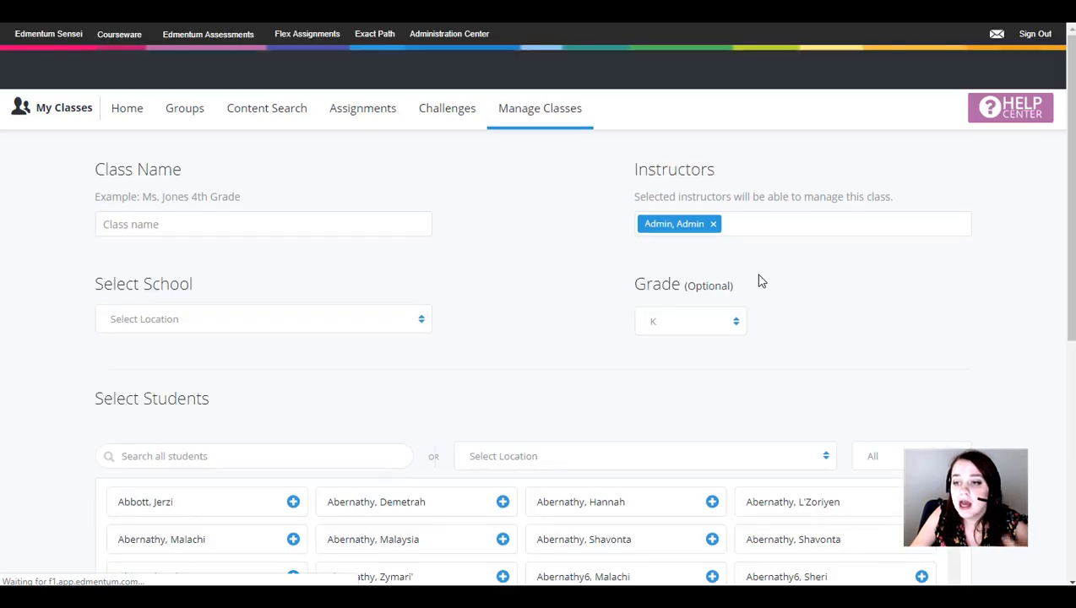
{"action": "scroll", "coordinate": [759, 281], "scroll_direction": "down", "scroll_amount": 3}
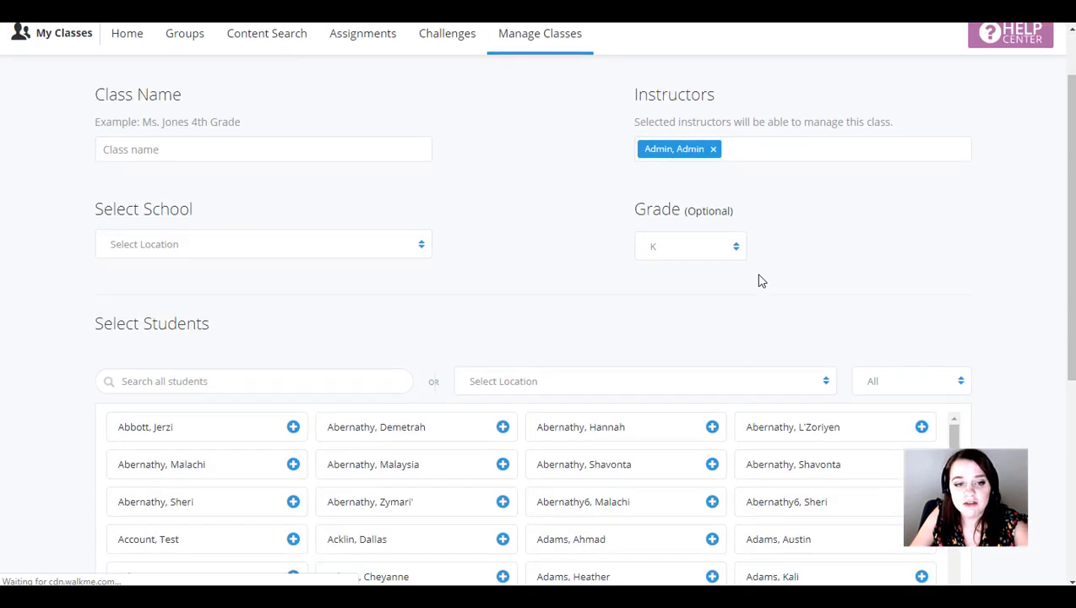
{"action": "scroll", "coordinate": [116, 256], "scroll_direction": "down", "scroll_amount": 3}
{"action": "scroll", "coordinate": [116, 256], "scroll_direction": "up", "scroll_amount": 4}
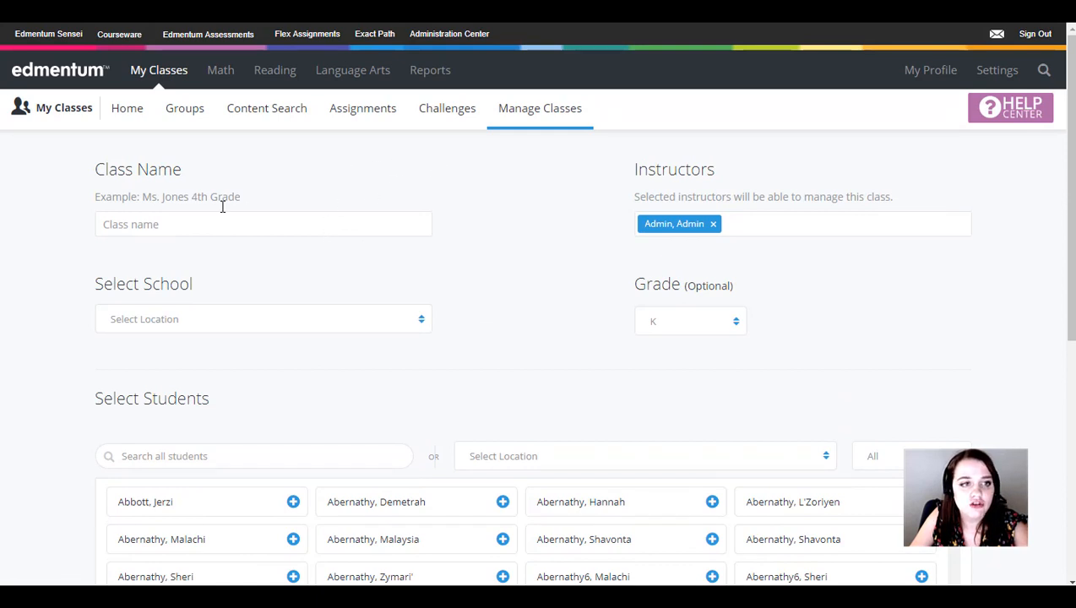
Set the new class's school to Cedar Ridge High School, look through its students and return to the class list without saving
{"action": "left_click", "coordinate": [329, 322]}
{"action": "left_click", "coordinate": [187, 400]}
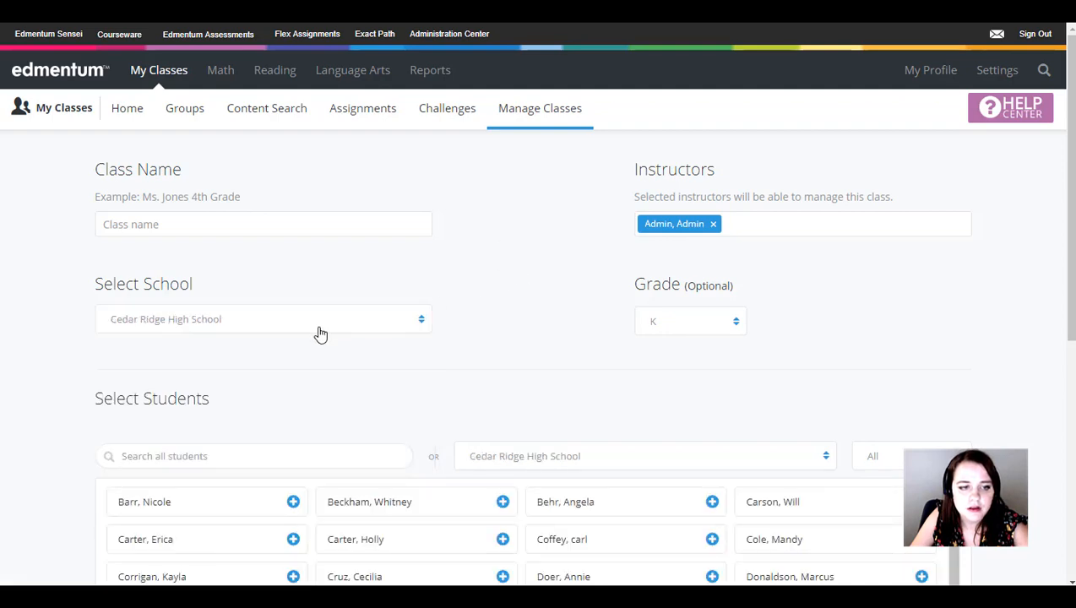
{"action": "scroll", "coordinate": [325, 371], "scroll_direction": "down", "scroll_amount": 2}
{"action": "scroll", "coordinate": [728, 367], "scroll_direction": "down", "scroll_amount": 5}
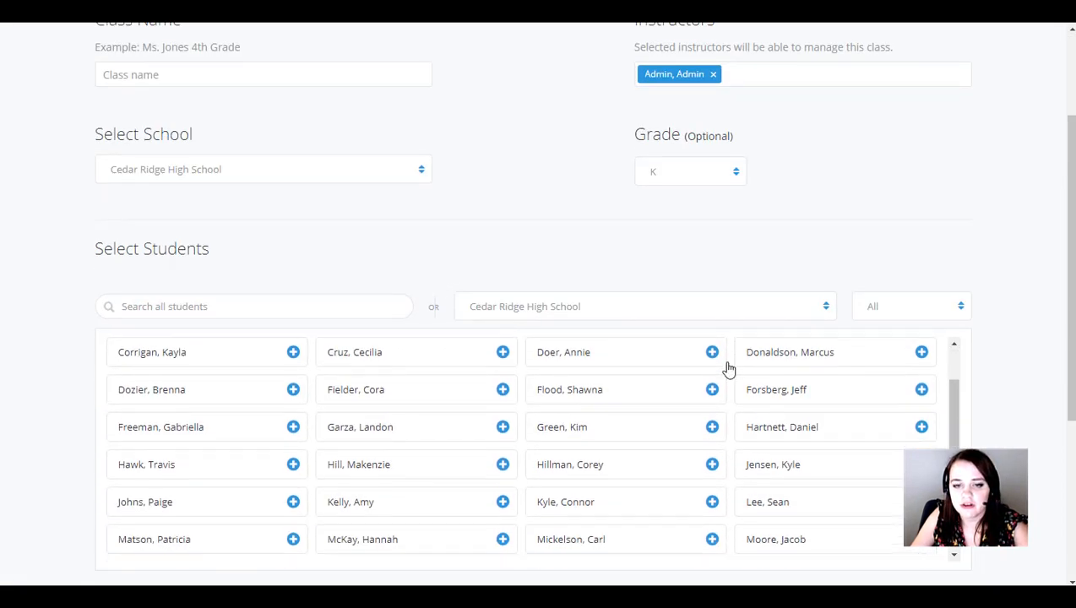
{"action": "scroll", "coordinate": [747, 247], "scroll_direction": "down", "scroll_amount": 3}
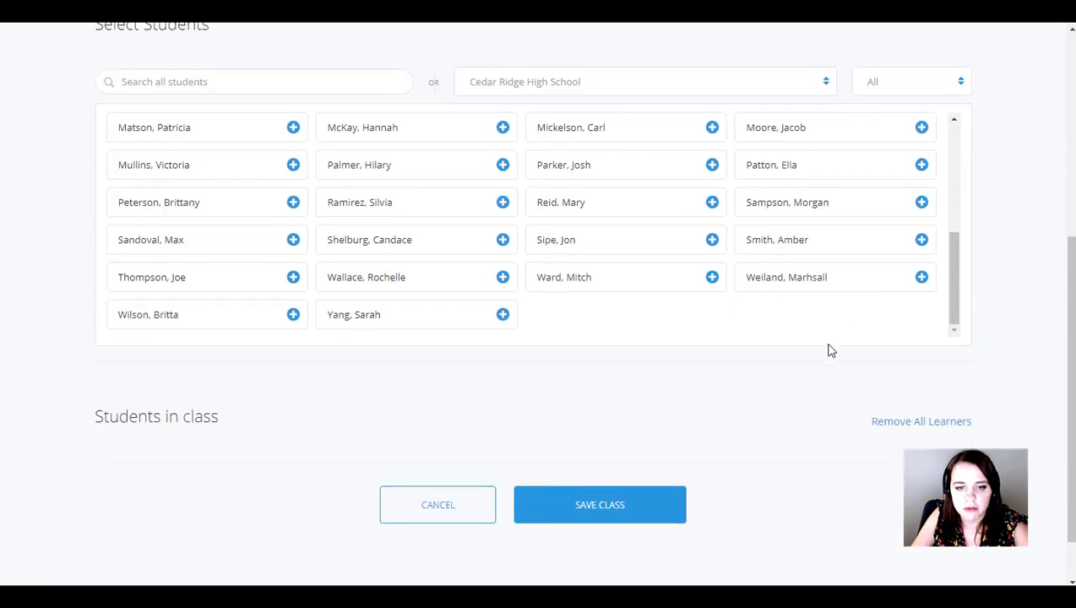
{"action": "scroll", "coordinate": [714, 380], "scroll_direction": "up", "scroll_amount": 5}
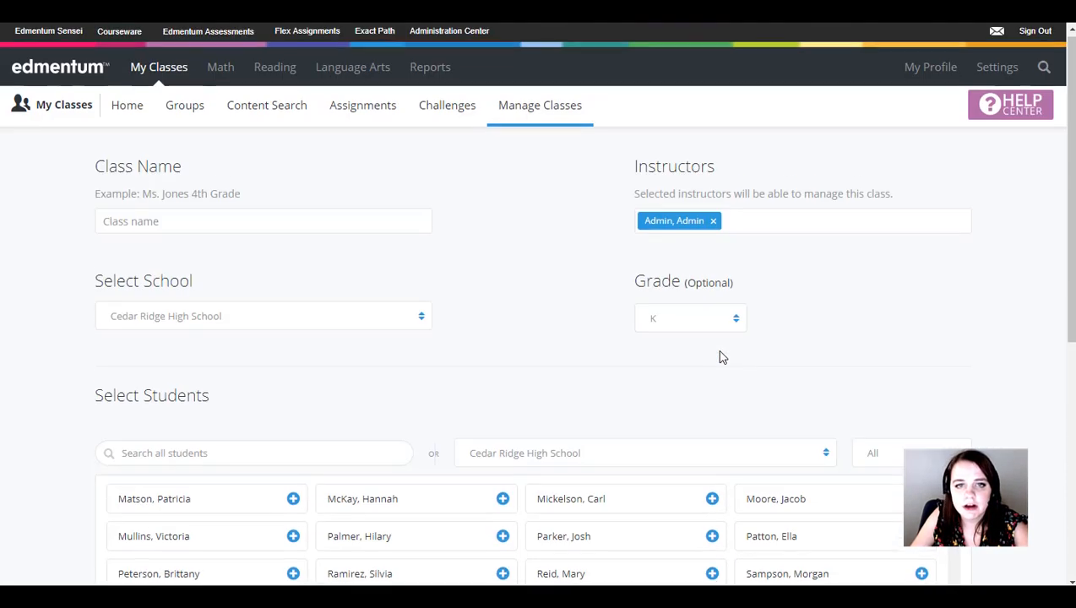
{"action": "left_click", "coordinate": [538, 115]}
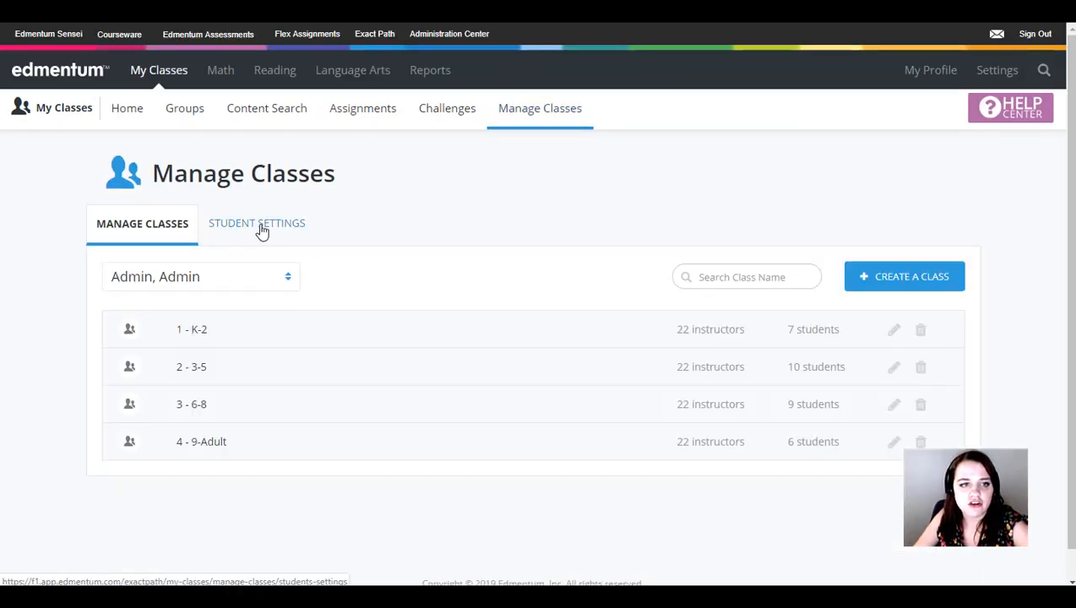
In the K-2 class's diagnostics student settings, set the mathematics starting grade level to K for the first 2nd-grade student listed
{"action": "left_click", "coordinate": [262, 229]}
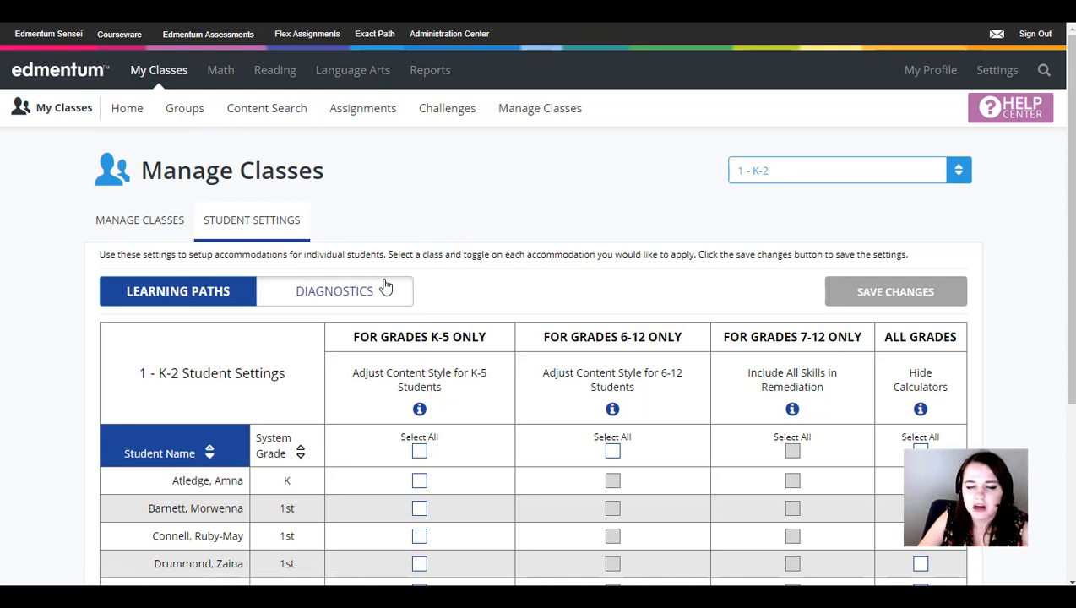
{"action": "left_click", "coordinate": [385, 283]}
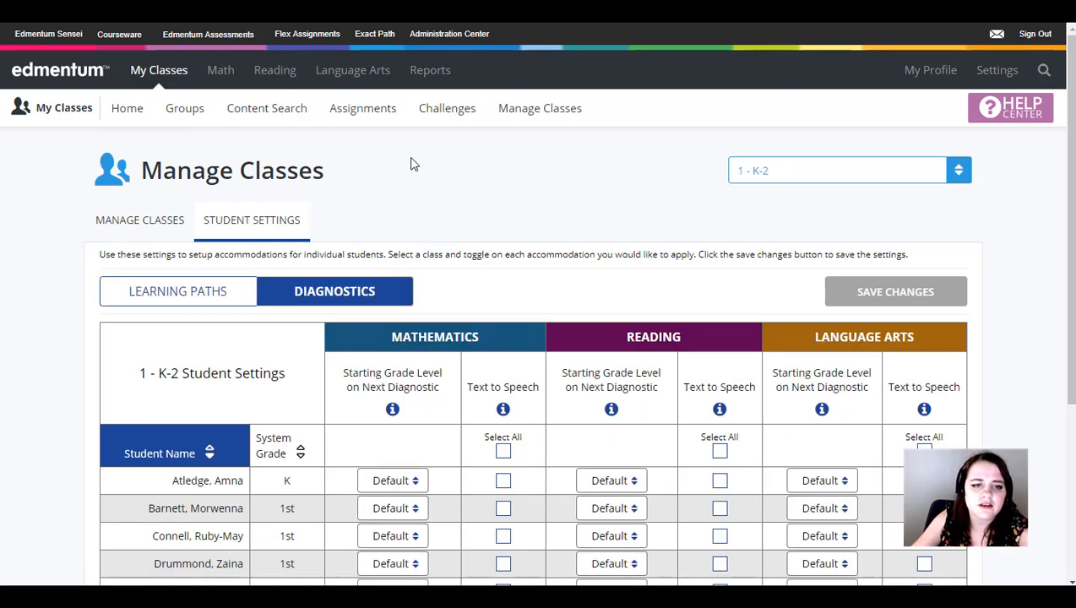
{"action": "scroll", "coordinate": [473, 311], "scroll_direction": "down", "scroll_amount": 3}
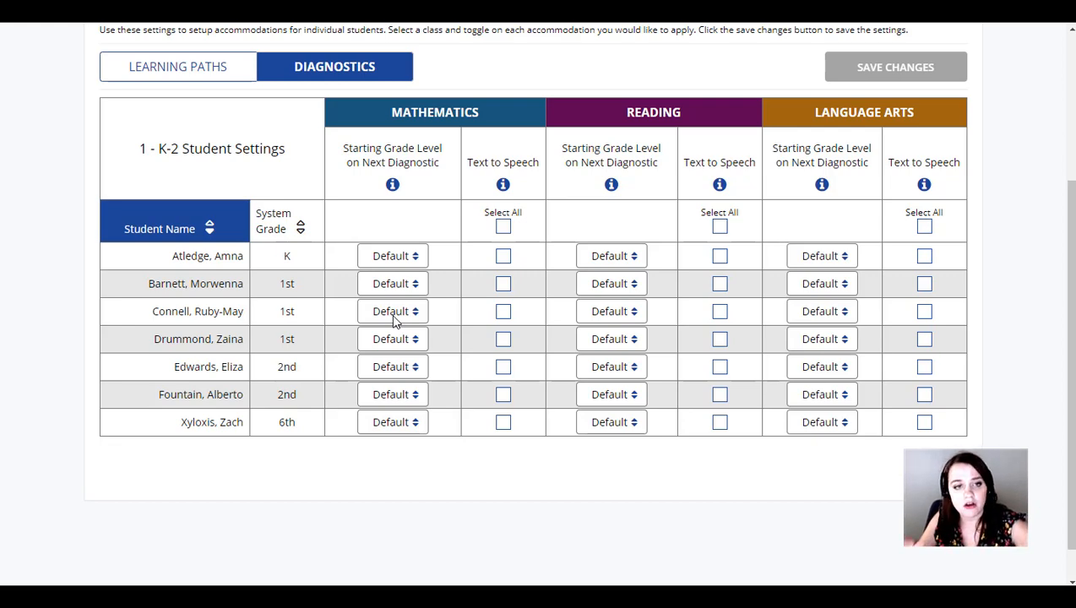
{"action": "scroll", "coordinate": [395, 321], "scroll_direction": "up", "scroll_amount": 1}
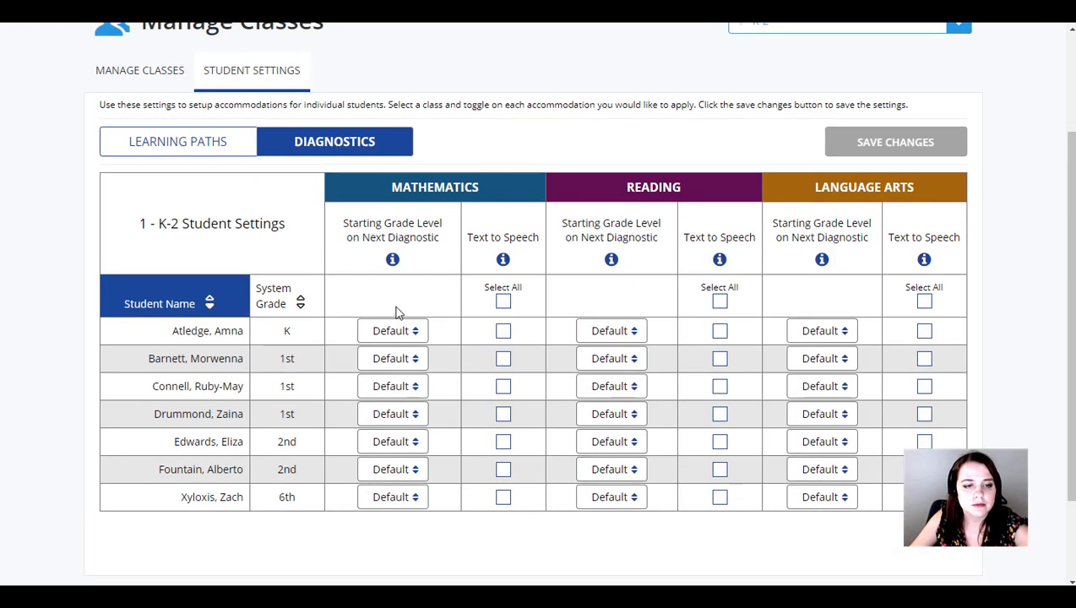
{"action": "scroll", "coordinate": [497, 282], "scroll_direction": "up", "scroll_amount": 1}
{"action": "scroll", "coordinate": [451, 382], "scroll_direction": "down", "scroll_amount": 1}
{"action": "scroll", "coordinate": [827, 171], "scroll_direction": "up", "scroll_amount": 2}
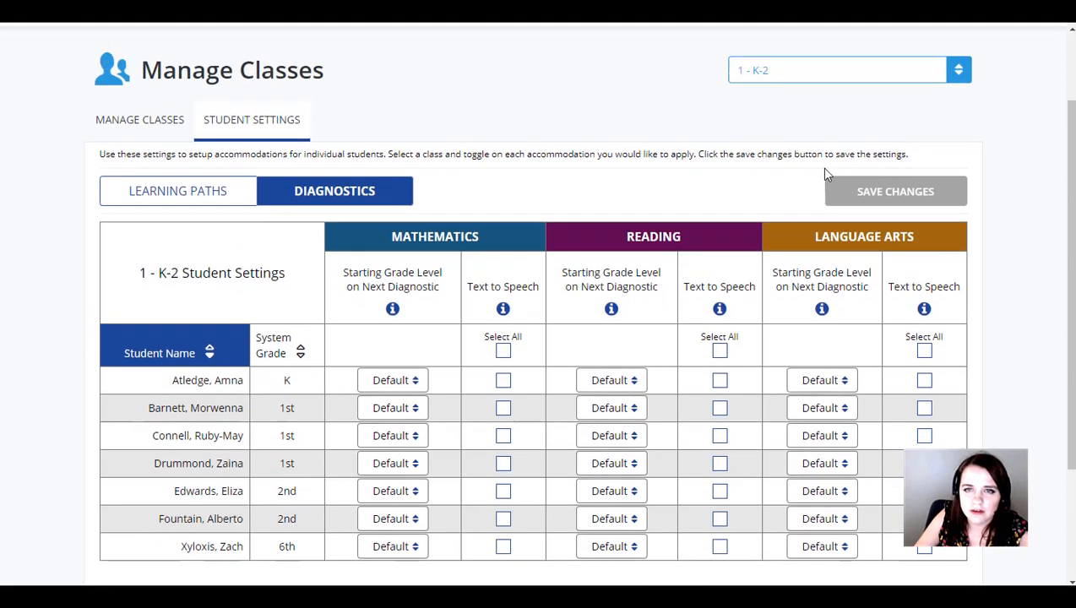
{"action": "scroll", "coordinate": [365, 425], "scroll_direction": "down", "scroll_amount": 2}
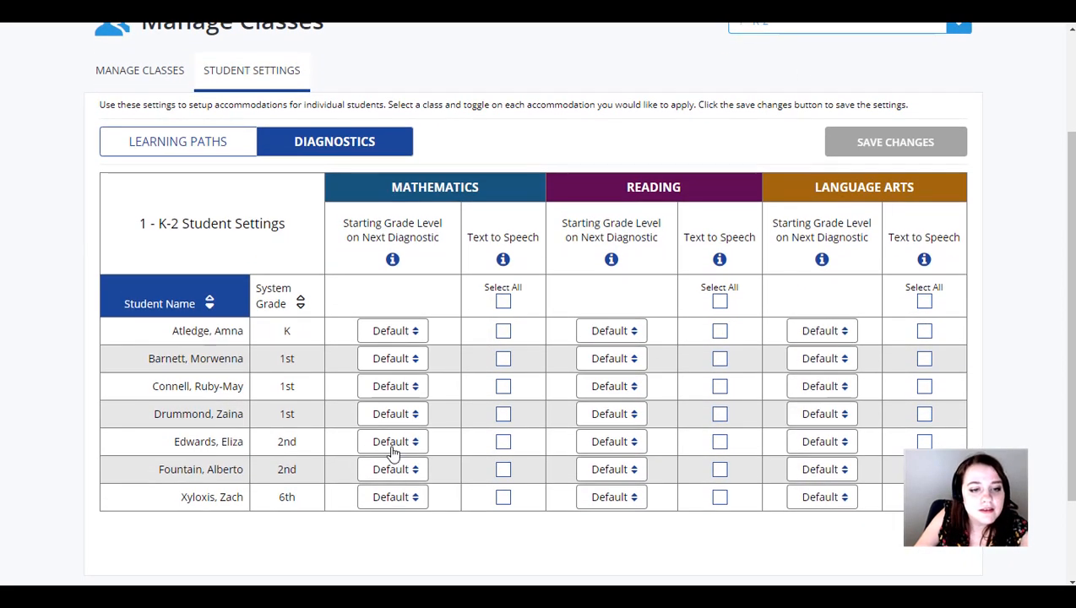
{"action": "left_click", "coordinate": [391, 444]}
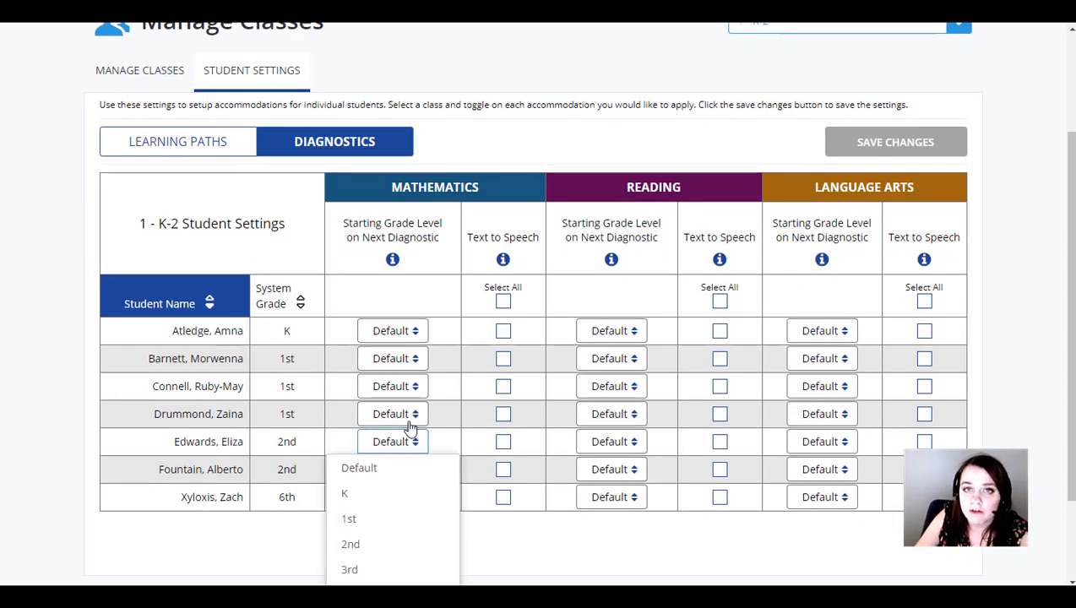
{"action": "left_click", "coordinate": [386, 494]}
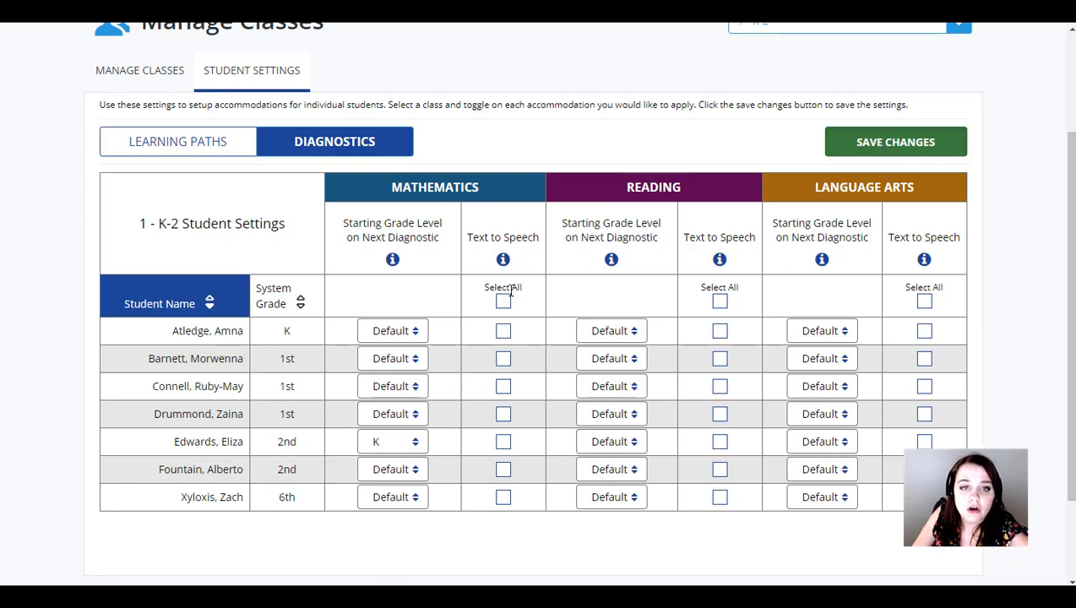
Try turning on Text to Speech in mathematics for individual K-2 students and for the whole class, leaving it off for everyone
{"action": "left_click", "coordinate": [503, 362]}
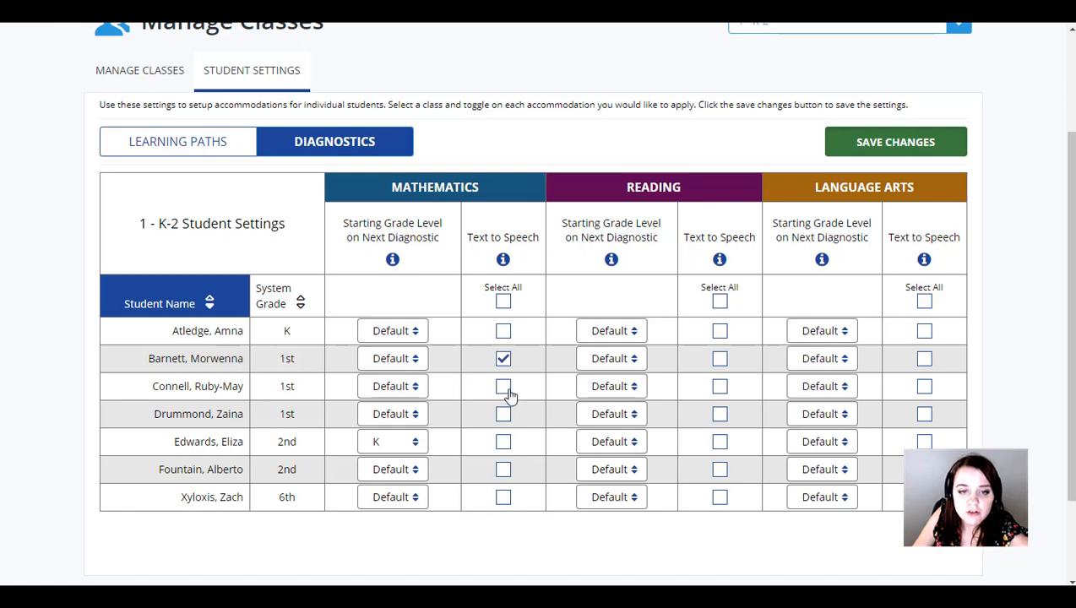
{"action": "left_click", "coordinate": [504, 388]}
{"action": "left_click", "coordinate": [504, 414]}
{"action": "left_click", "coordinate": [503, 469]}
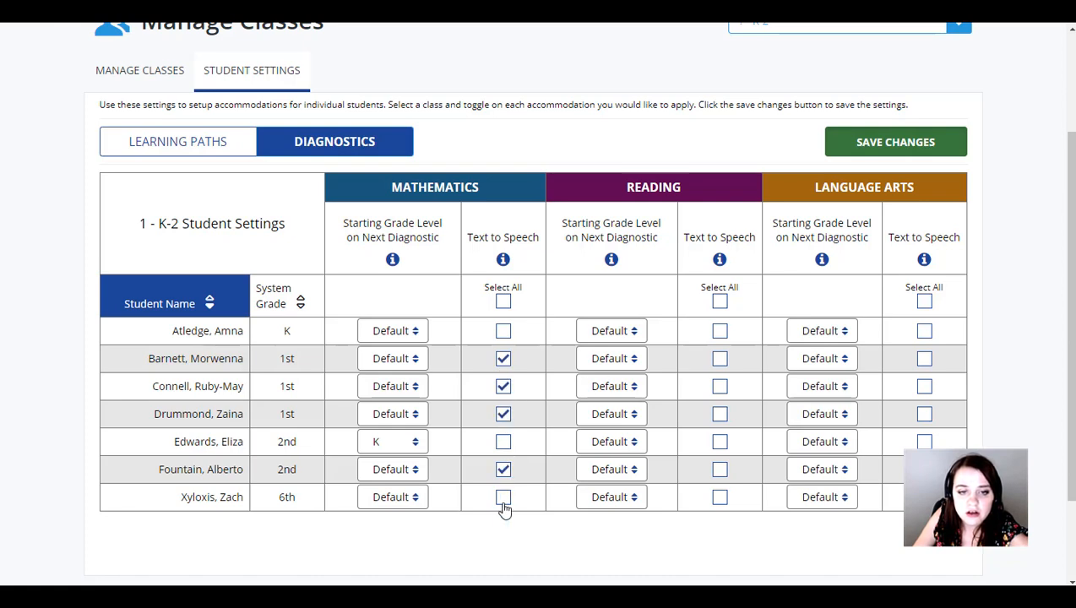
{"action": "left_click", "coordinate": [503, 331]}
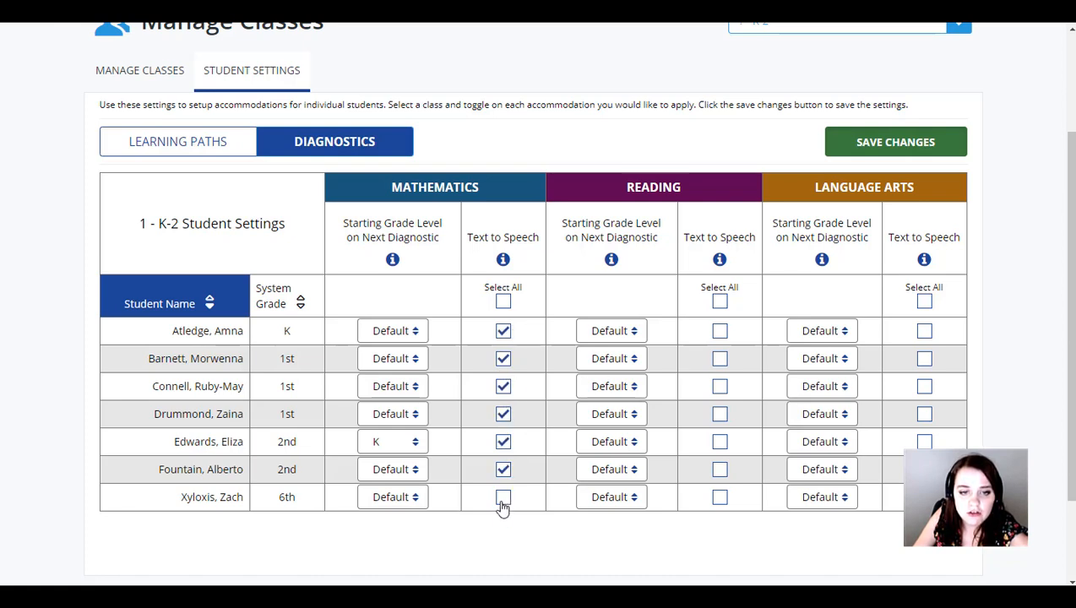
{"action": "left_click", "coordinate": [502, 440]}
{"action": "left_click", "coordinate": [504, 301]}
{"action": "left_click", "coordinate": [505, 303]}
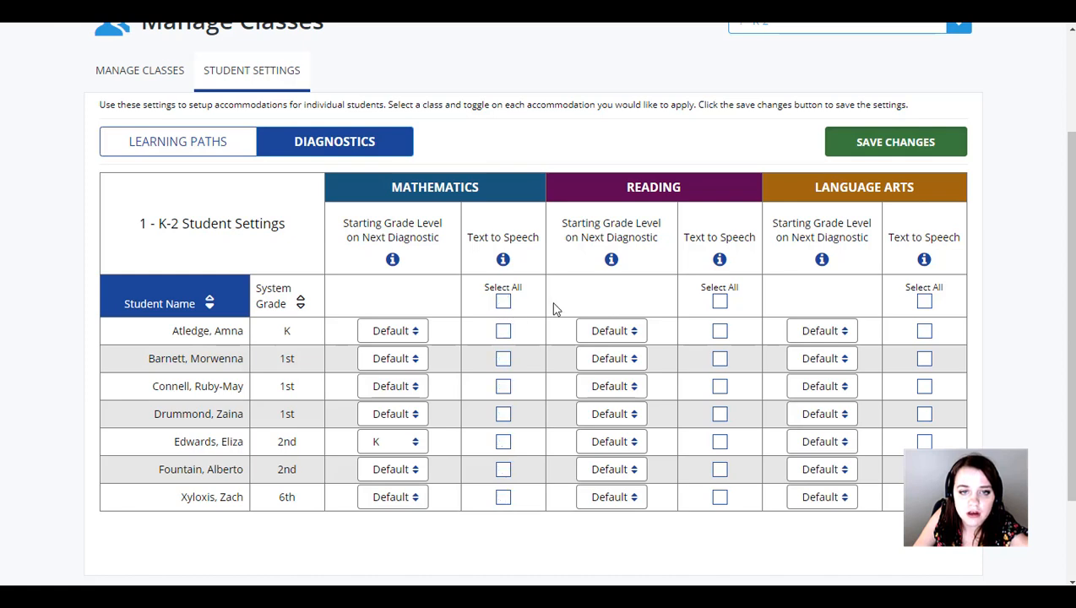
Save the changed diagnostics settings for the K-2 class
{"action": "left_click", "coordinate": [863, 144]}
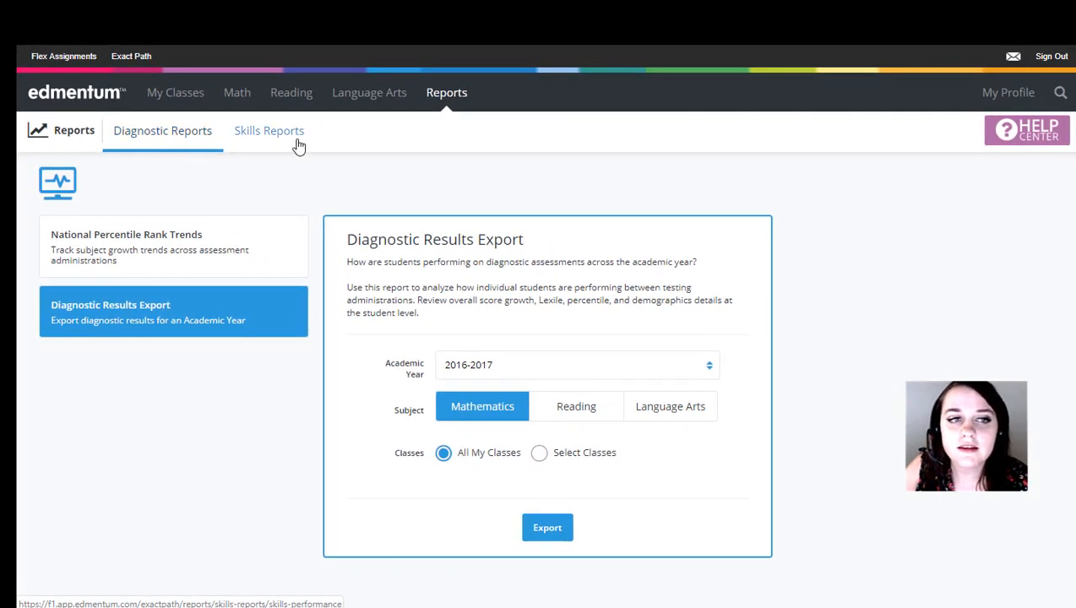
Glance at the skills reports and generate the National Percentile Rank Trends report for Mathematics, 2016-2017, all grades and all schools
{"action": "left_click", "coordinate": [298, 146]}
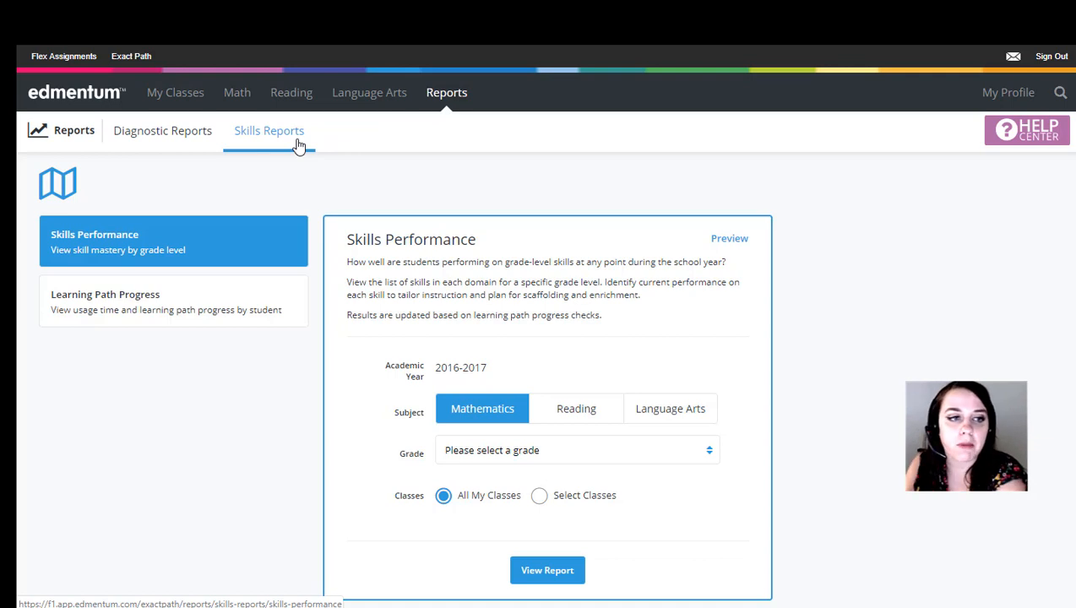
{"action": "left_click", "coordinate": [137, 138]}
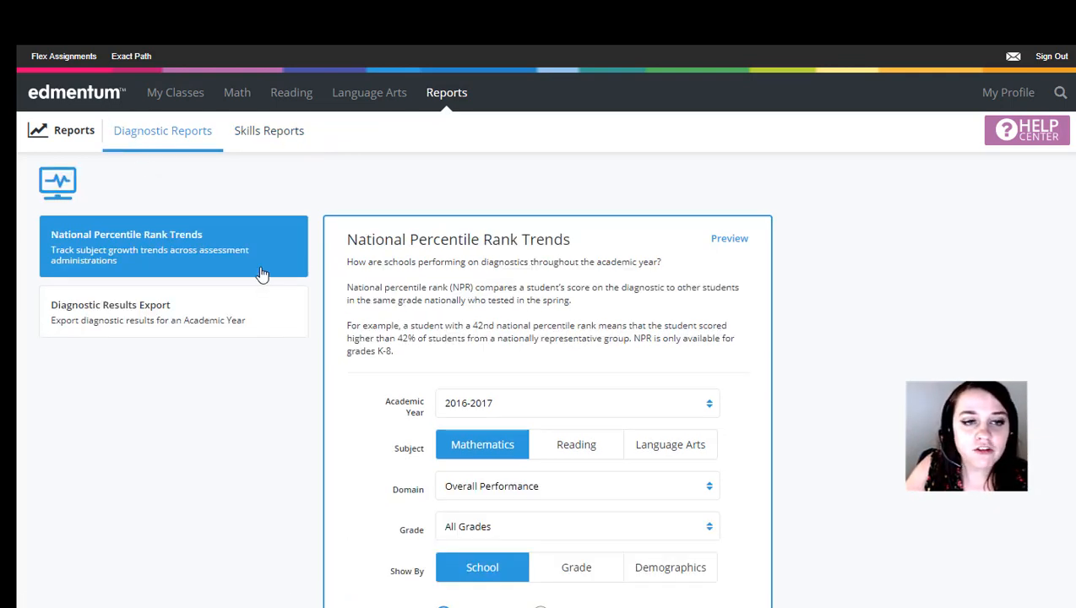
{"action": "scroll", "coordinate": [614, 278], "scroll_direction": "down", "scroll_amount": 2}
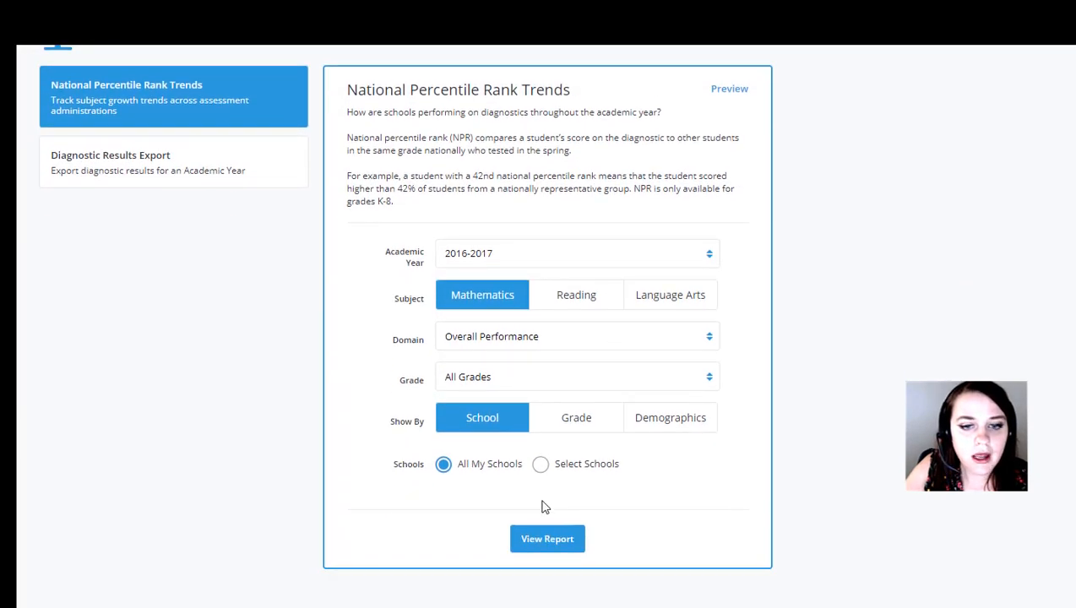
{"action": "left_click", "coordinate": [543, 549]}
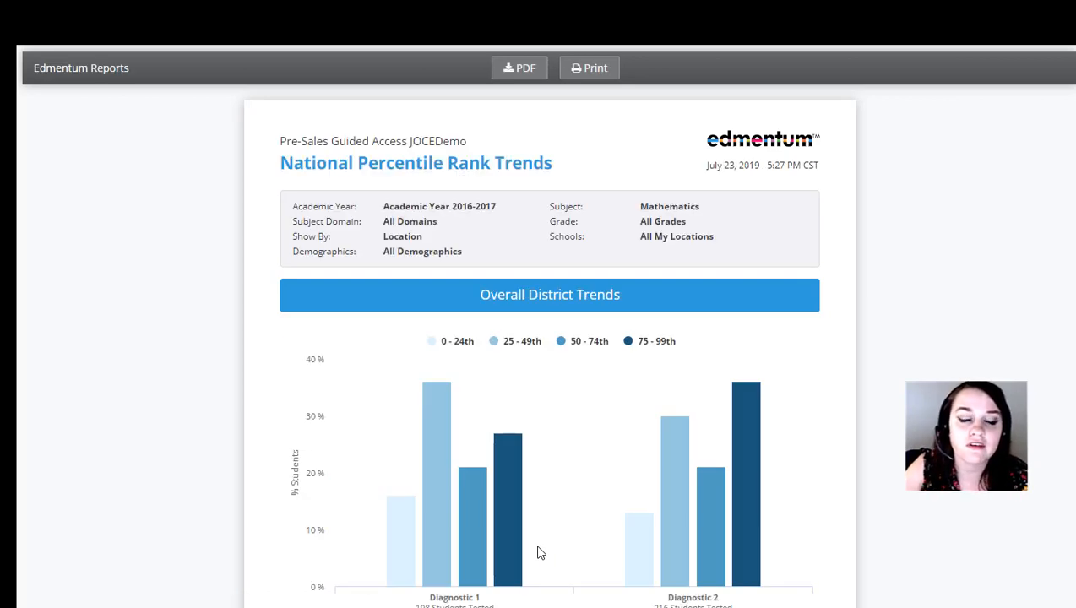
Examine the overall district trends for both diagnostics and the Cubby Road Elementary School breakdown, and close the report
{"action": "mouse_move", "coordinate": [366, 428]}
{"action": "scroll", "coordinate": [492, 253], "scroll_direction": "down", "scroll_amount": 3}
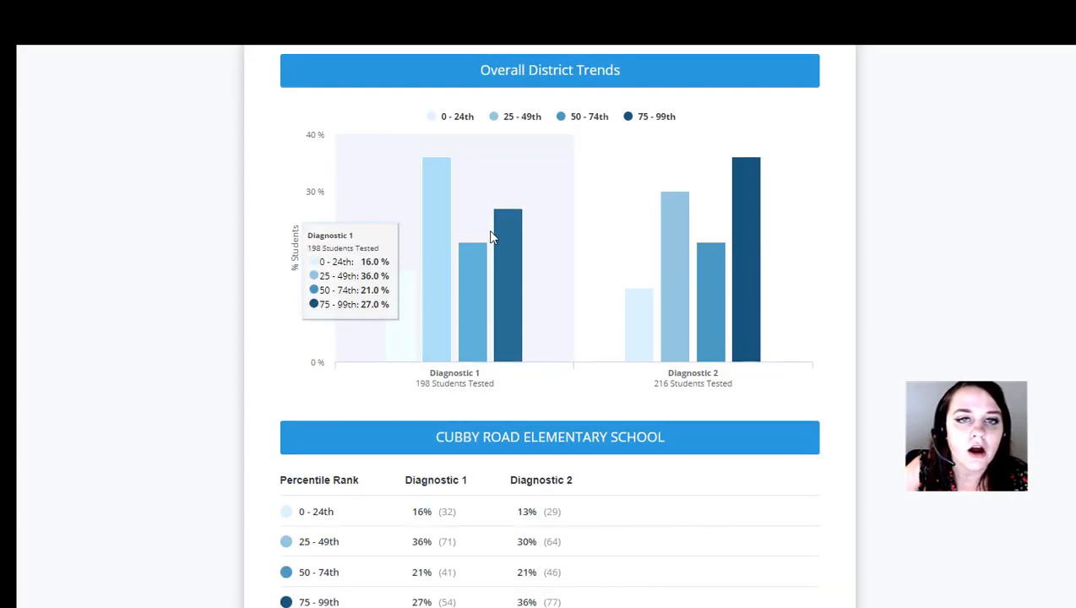
{"action": "scroll", "coordinate": [488, 210], "scroll_direction": "up", "scroll_amount": 3}
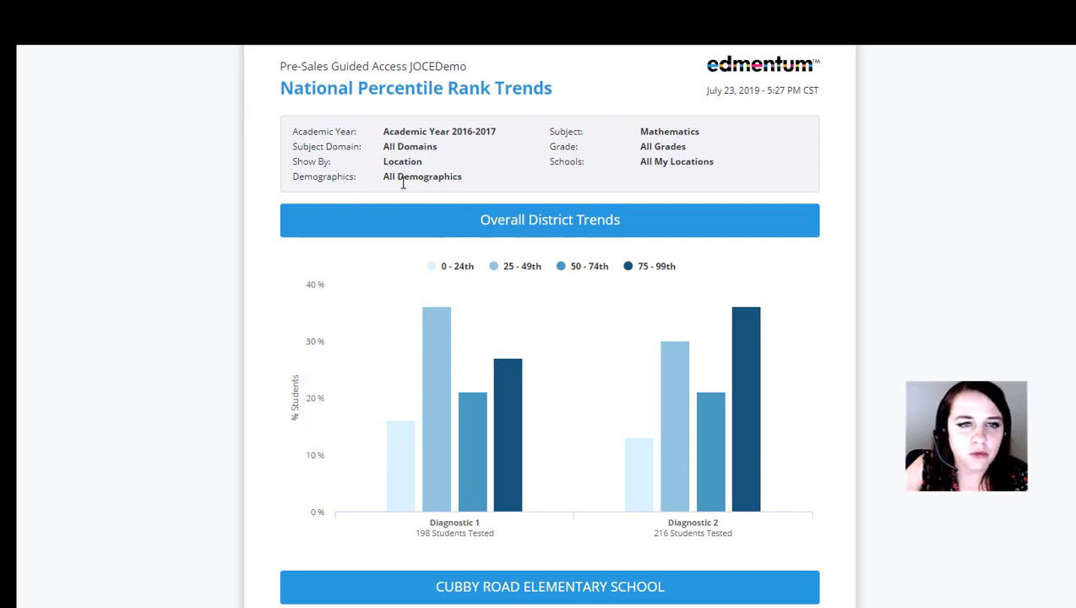
{"action": "scroll", "coordinate": [464, 222], "scroll_direction": "down", "scroll_amount": 1}
{"action": "mouse_move", "coordinate": [444, 305]}
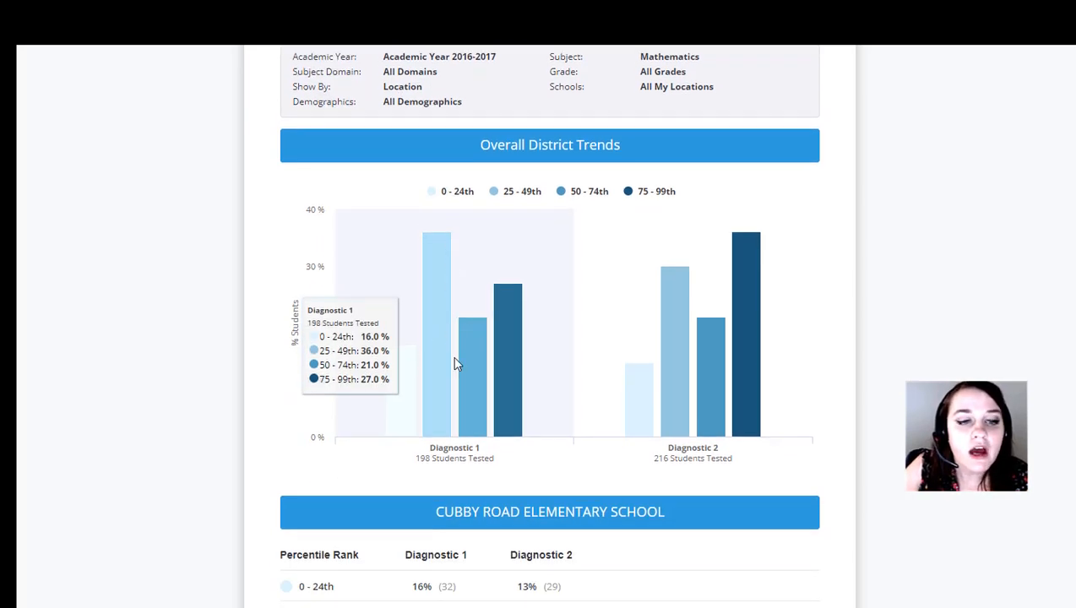
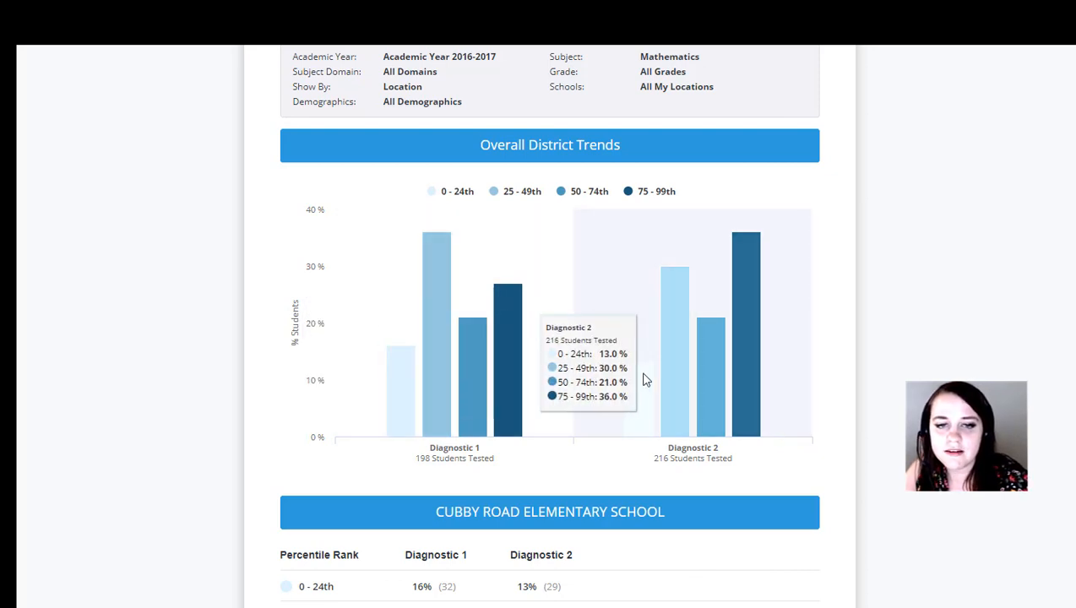
{"action": "scroll", "coordinate": [644, 380], "scroll_direction": "down", "scroll_amount": 1}
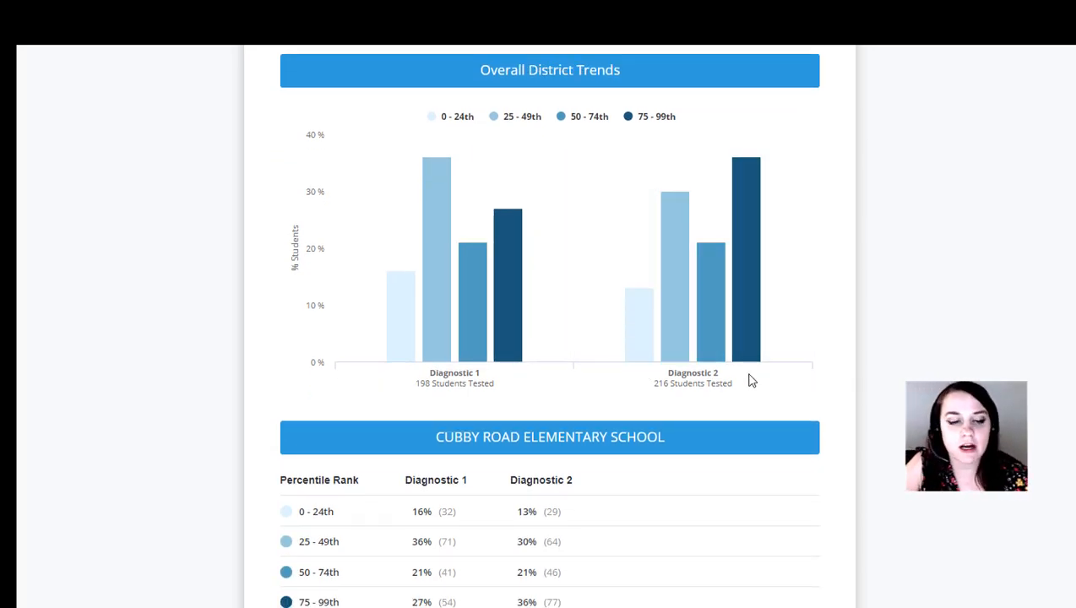
{"action": "scroll", "coordinate": [690, 387], "scroll_direction": "down", "scroll_amount": 1}
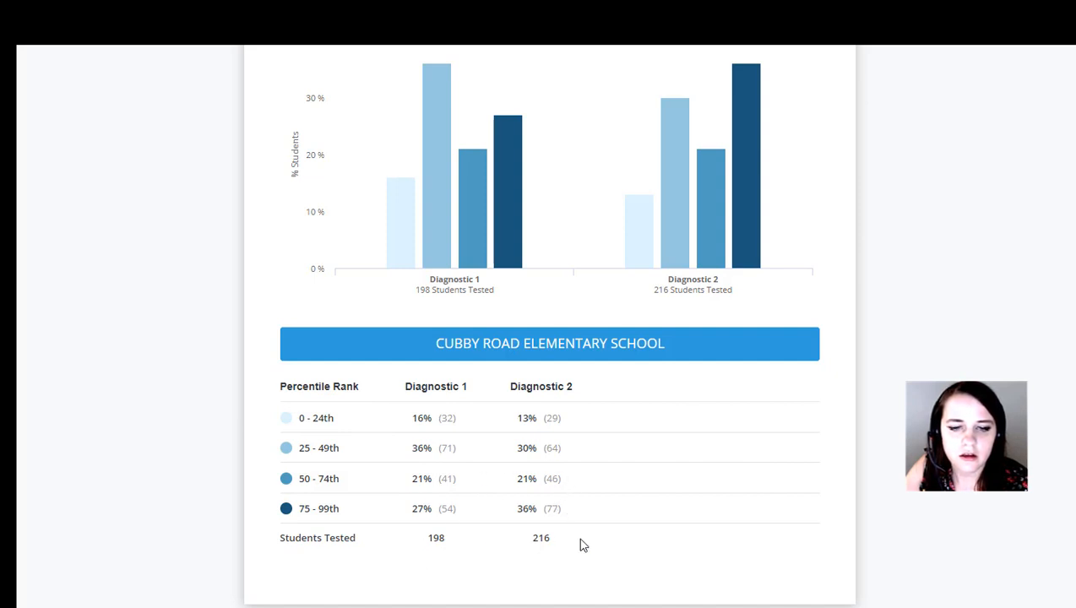
{"action": "scroll", "coordinate": [659, 522], "scroll_direction": "up", "scroll_amount": 4}
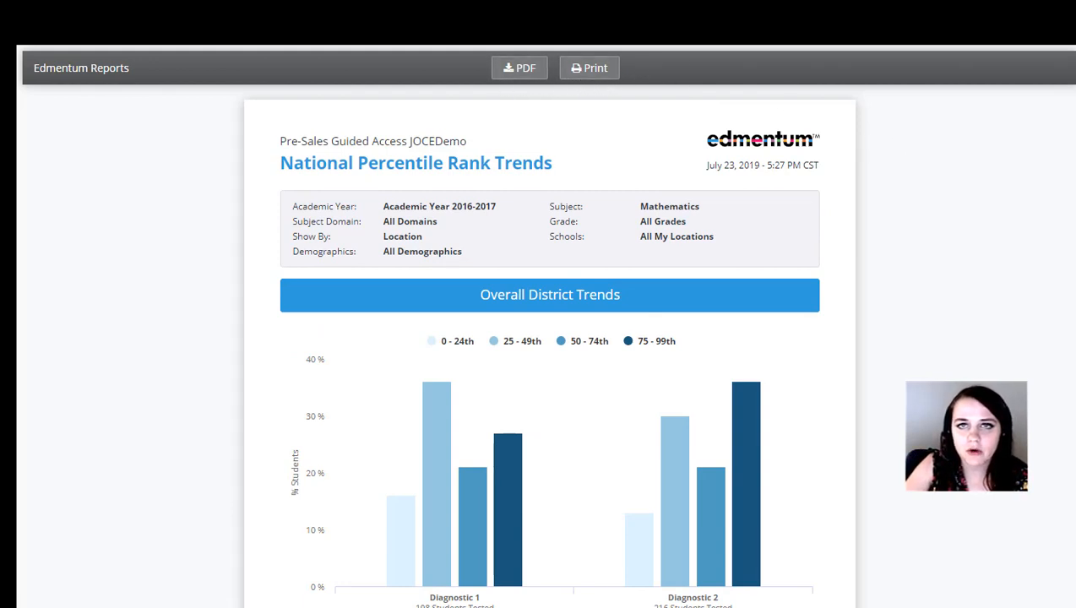
{"action": "key", "text": "ctrl+w"}
Export the 2016-2017 Mathematics diagnostic results for all classes and open the downloaded CSV file in Excel
{"action": "scroll", "coordinate": [220, 196], "scroll_direction": "up", "scroll_amount": 1}
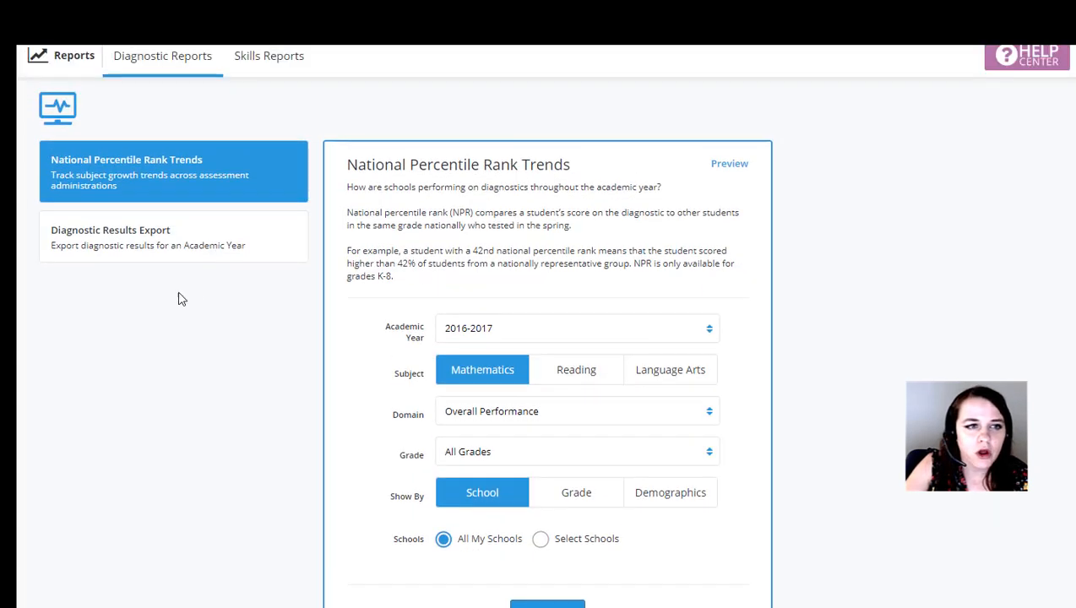
{"action": "left_click", "coordinate": [162, 250]}
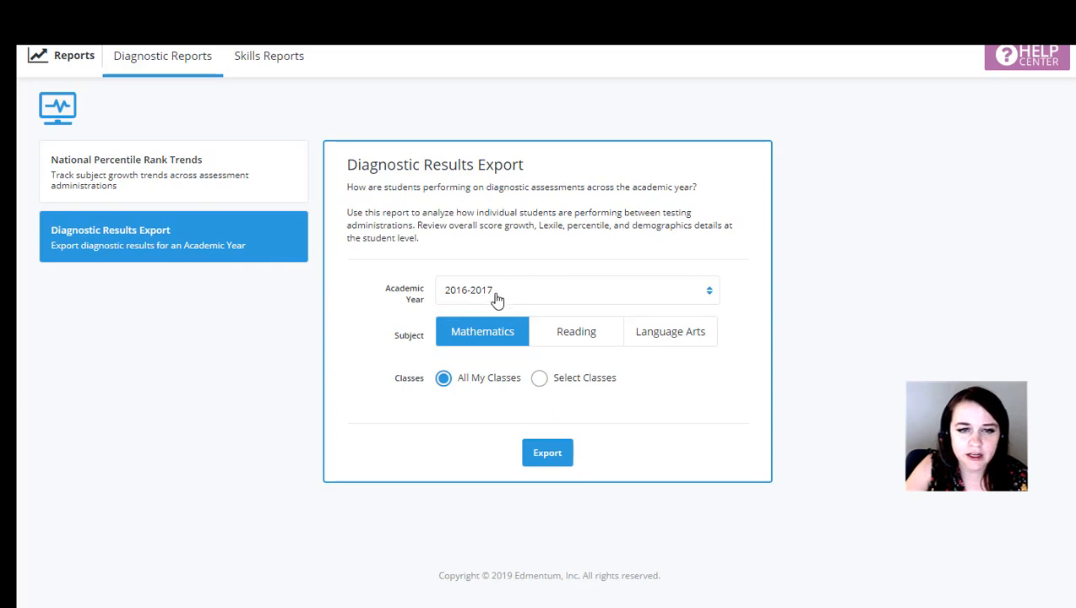
{"action": "left_click", "coordinate": [532, 460]}
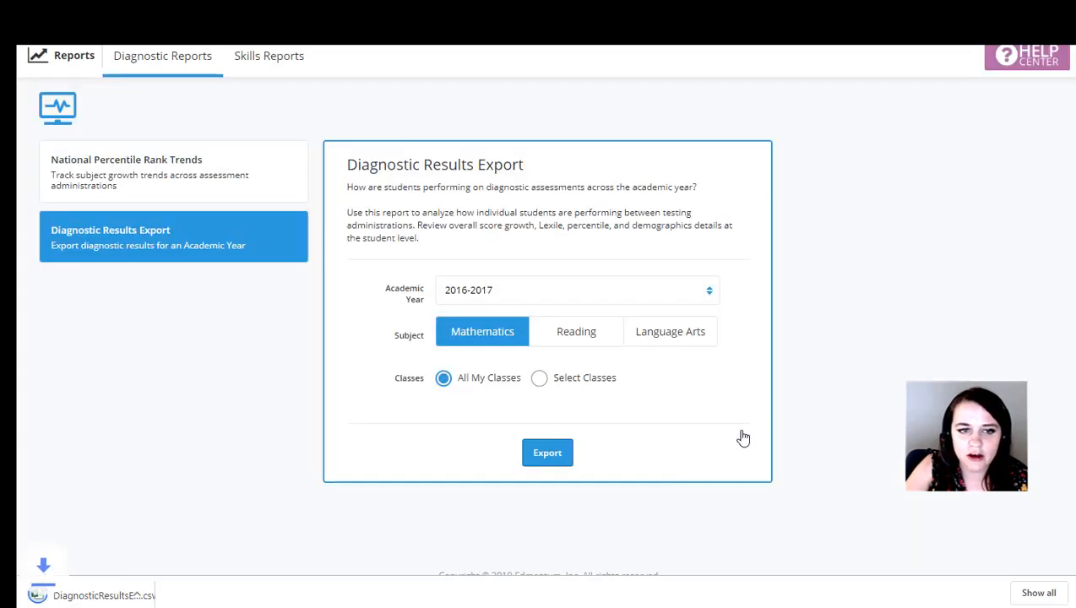
{"action": "left_click", "coordinate": [143, 595]}
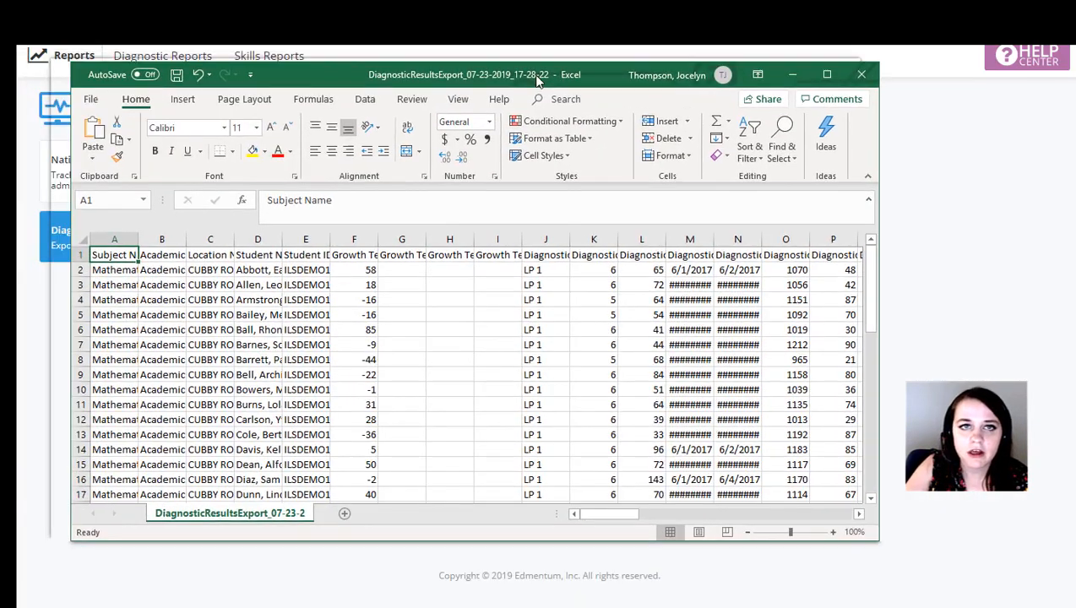
{"action": "left_click_drag", "start_coordinate": [537, 79], "coordinate": [613, 81]}
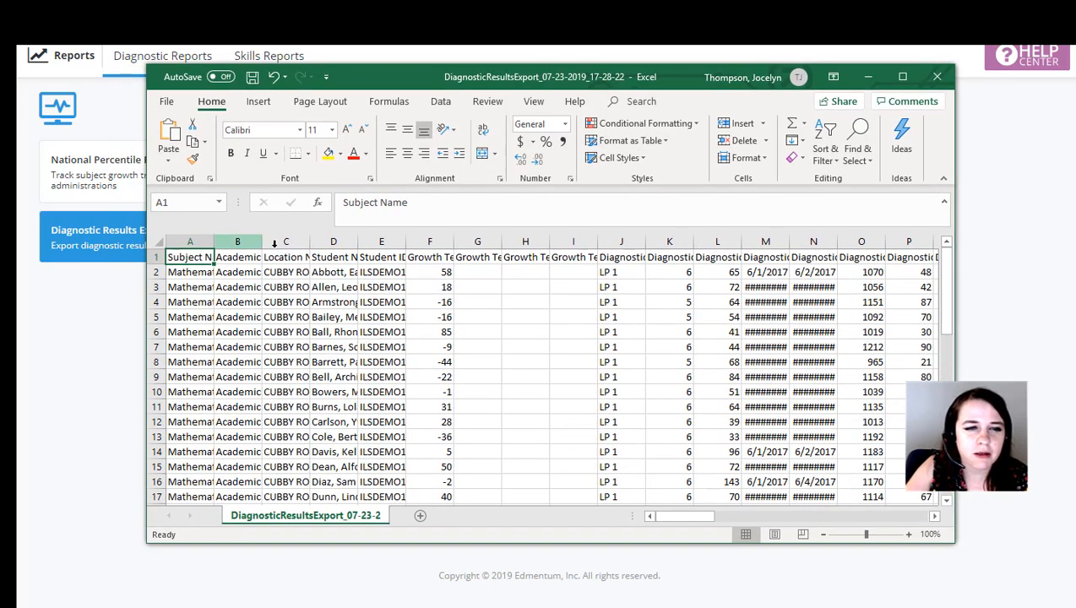
Widen the Academic Year, Location Name and Growth Test 1 / 2 columns to show their full contents
{"action": "left_click_drag", "start_coordinate": [261, 241], "coordinate": [483, 241]}
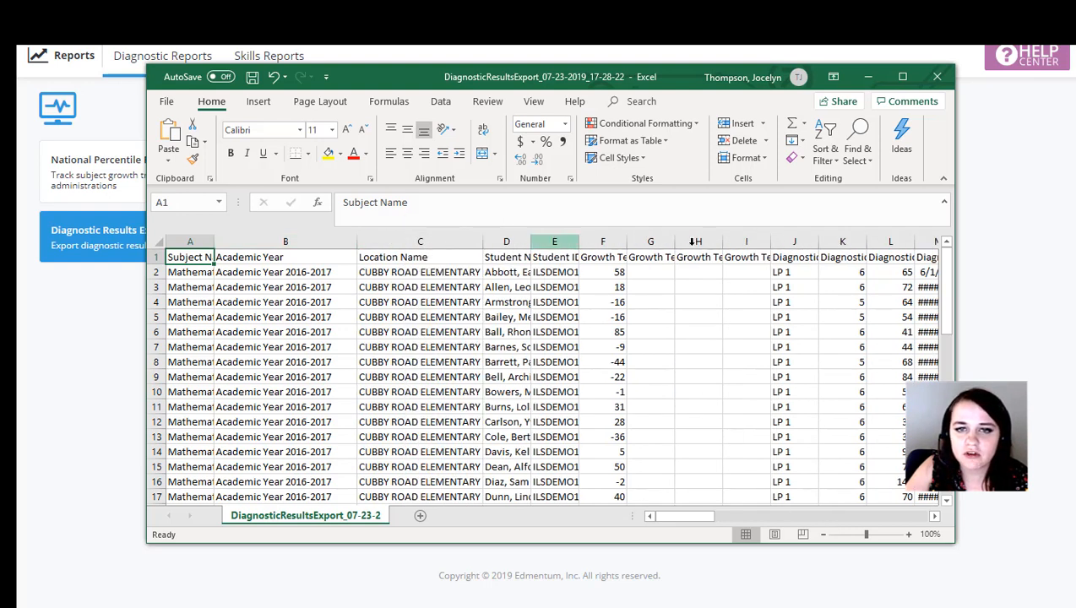
{"action": "left_click_drag", "start_coordinate": [626, 243], "coordinate": [694, 242]}
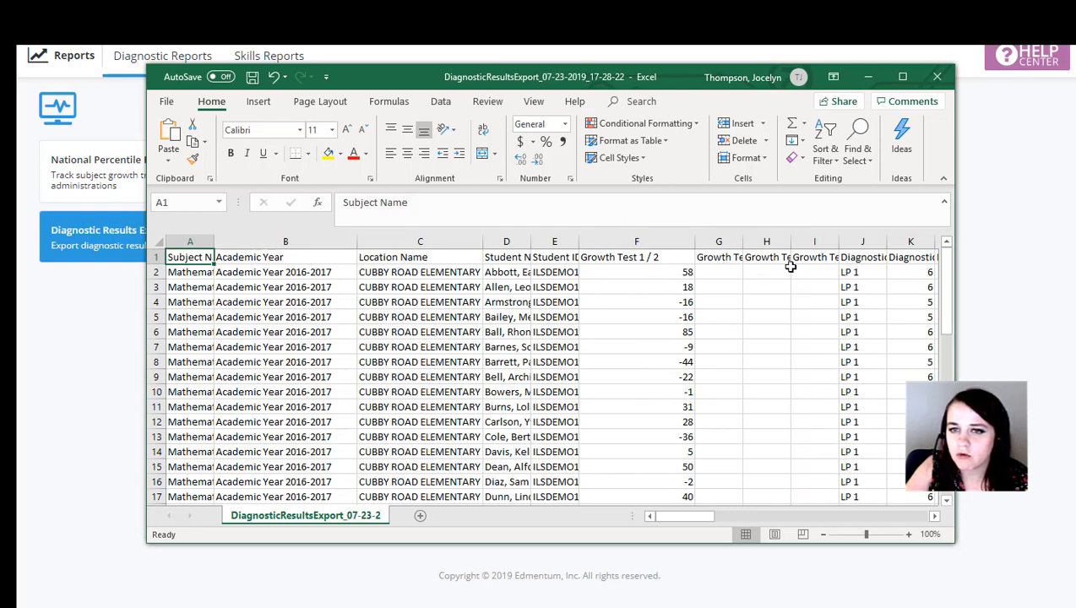
{"action": "left_click_drag", "start_coordinate": [840, 240], "coordinate": [703, 244]}
Examine the Diagnostic Test 2 Quantile and Quantile Range columns further along the exported sheet
{"action": "left_click_drag", "start_coordinate": [700, 515], "coordinate": [772, 517]}
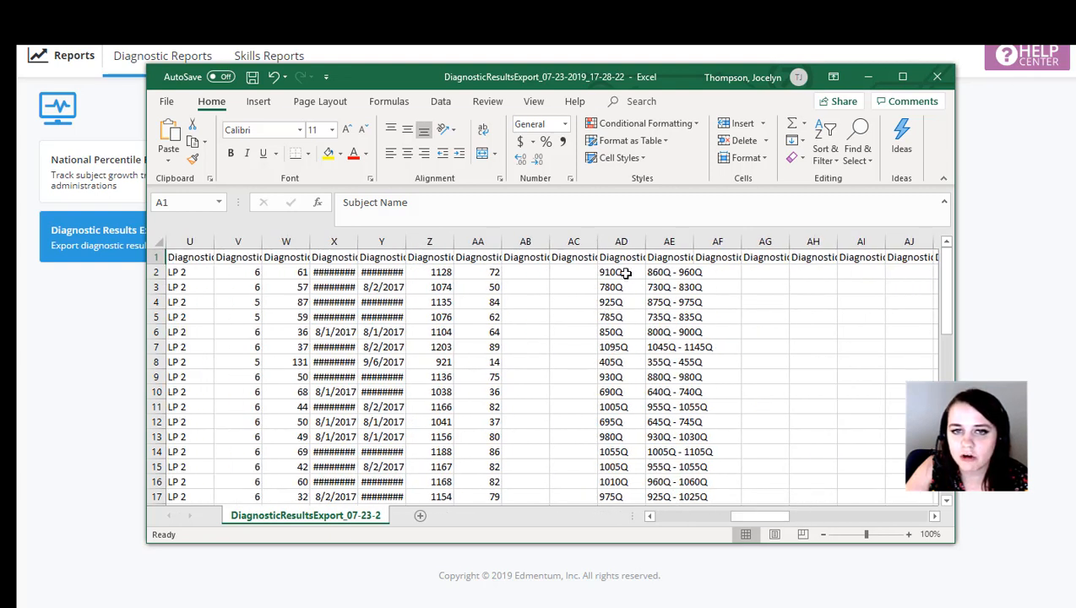
{"action": "left_click", "coordinate": [623, 241]}
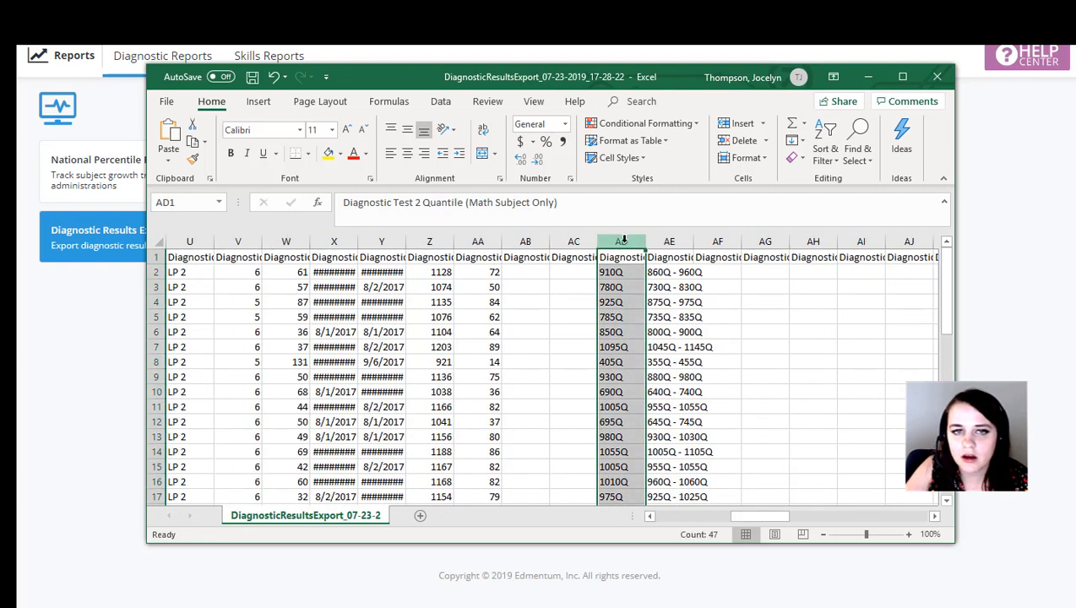
{"action": "left_click", "coordinate": [668, 250]}
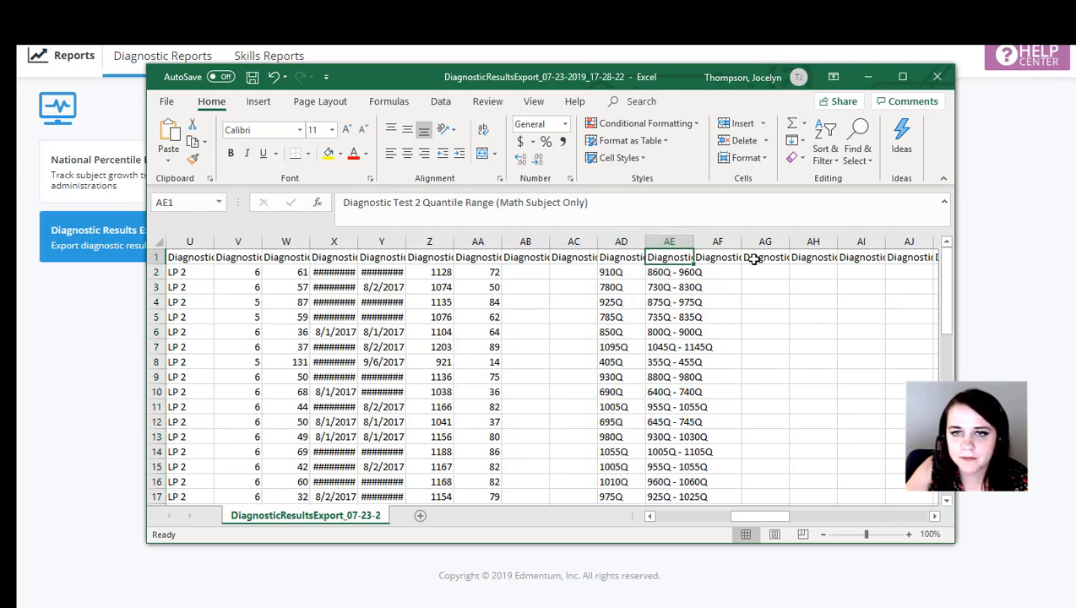
{"action": "scroll", "coordinate": [783, 407], "scroll_direction": "down", "scroll_amount": 10}
{"action": "scroll", "coordinate": [783, 406], "scroll_direction": "down", "scroll_amount": 6}
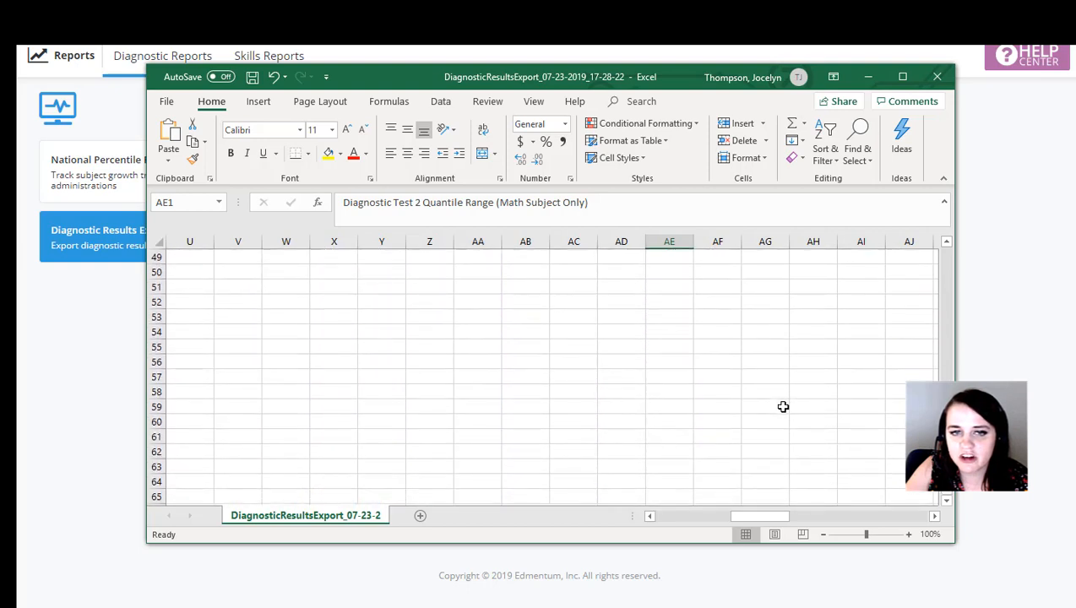
Return to the data rows of the diagnostic results export and close the workbook without saving changes
{"action": "scroll", "coordinate": [783, 407], "scroll_direction": "up", "scroll_amount": 8}
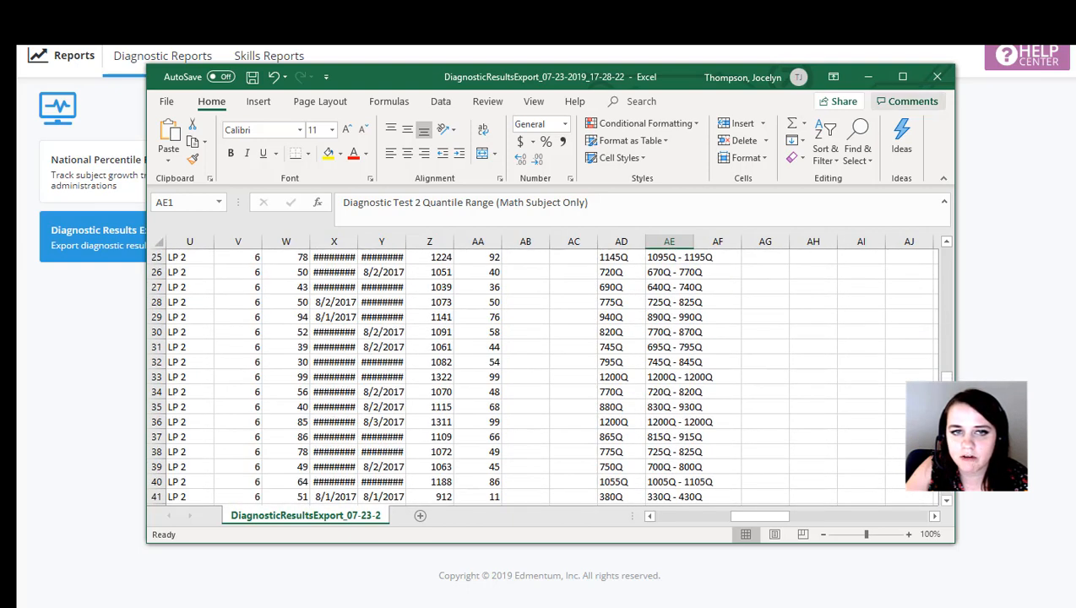
{"action": "left_click", "coordinate": [937, 77]}
{"action": "left_click", "coordinate": [567, 316]}
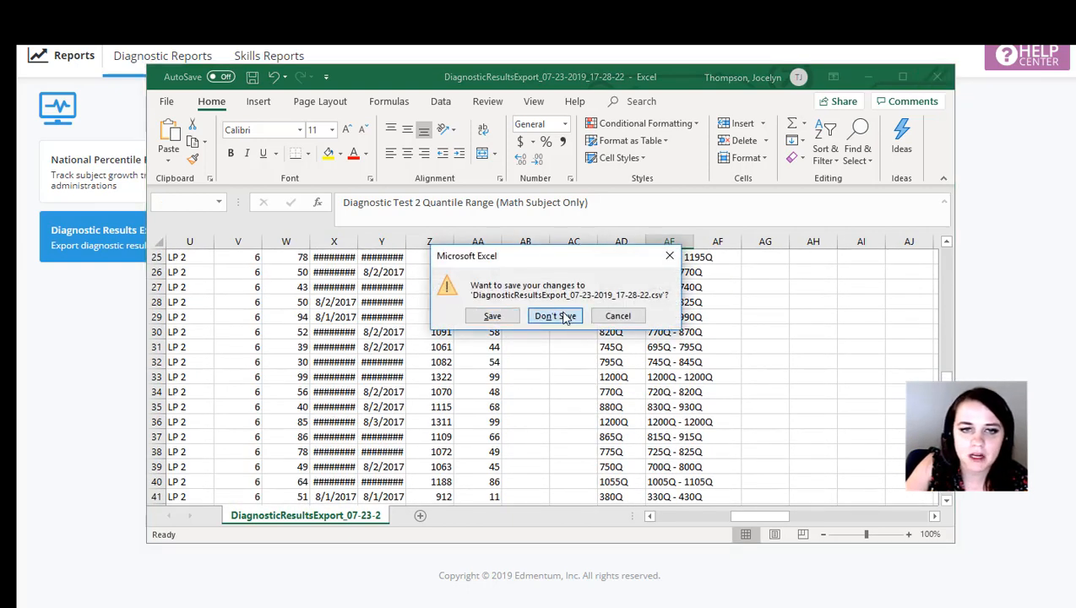
Generate the Skills Performance report for 5th Grade Mathematics across all classes
{"action": "scroll", "coordinate": [279, 331], "scroll_direction": "up", "scroll_amount": 1}
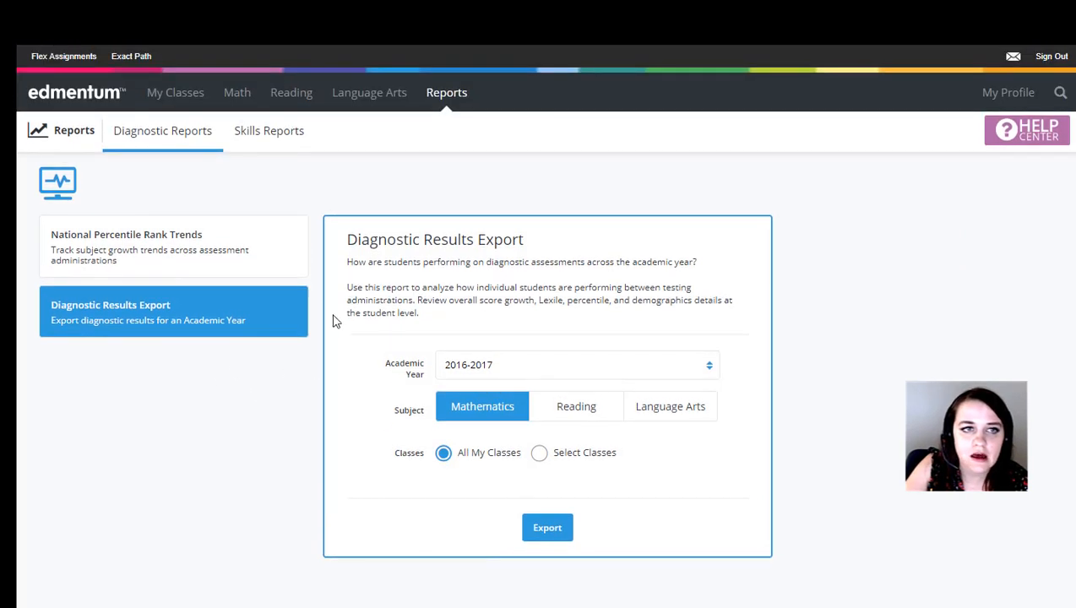
{"action": "left_click", "coordinate": [299, 137]}
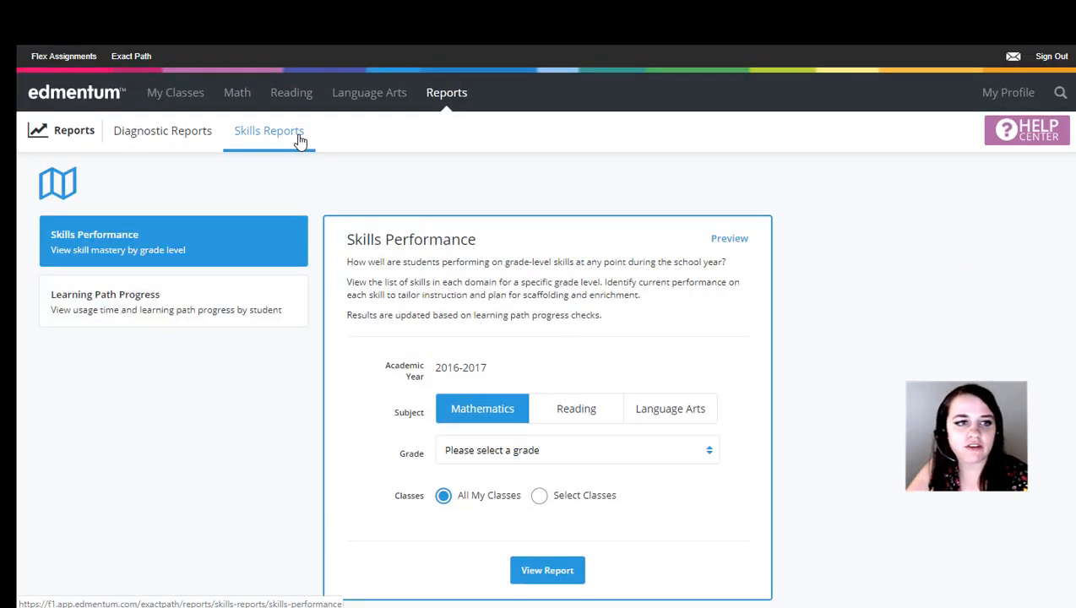
{"action": "left_click", "coordinate": [510, 456]}
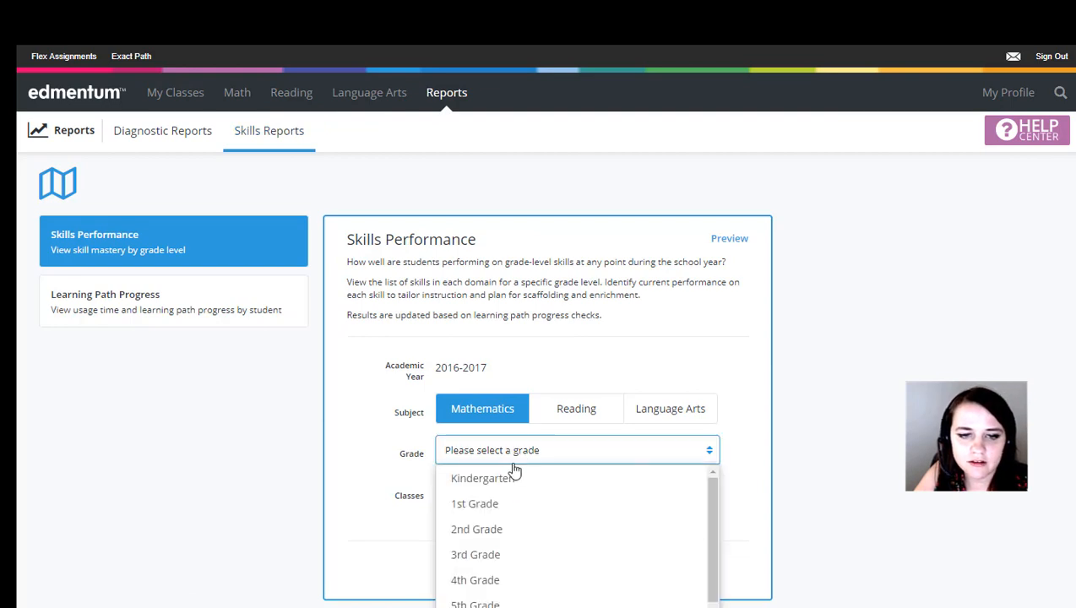
{"action": "scroll", "coordinate": [511, 506], "scroll_direction": "down", "scroll_amount": 1}
{"action": "scroll", "coordinate": [509, 510], "scroll_direction": "down", "scroll_amount": 1}
{"action": "left_click", "coordinate": [490, 510]}
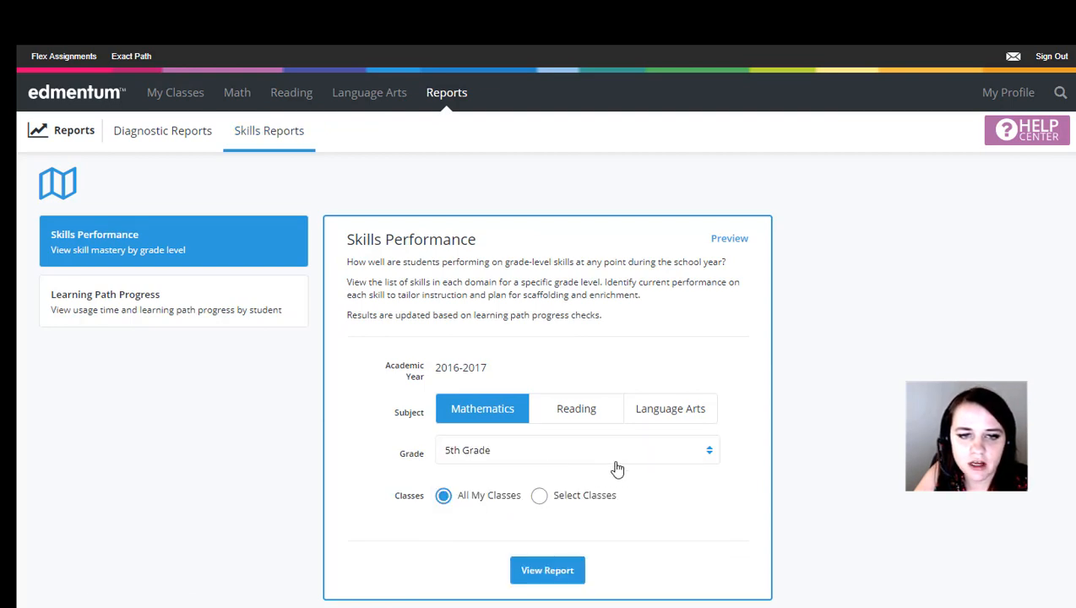
{"action": "scroll", "coordinate": [561, 454], "scroll_direction": "down", "scroll_amount": 2}
{"action": "left_click", "coordinate": [559, 454]}
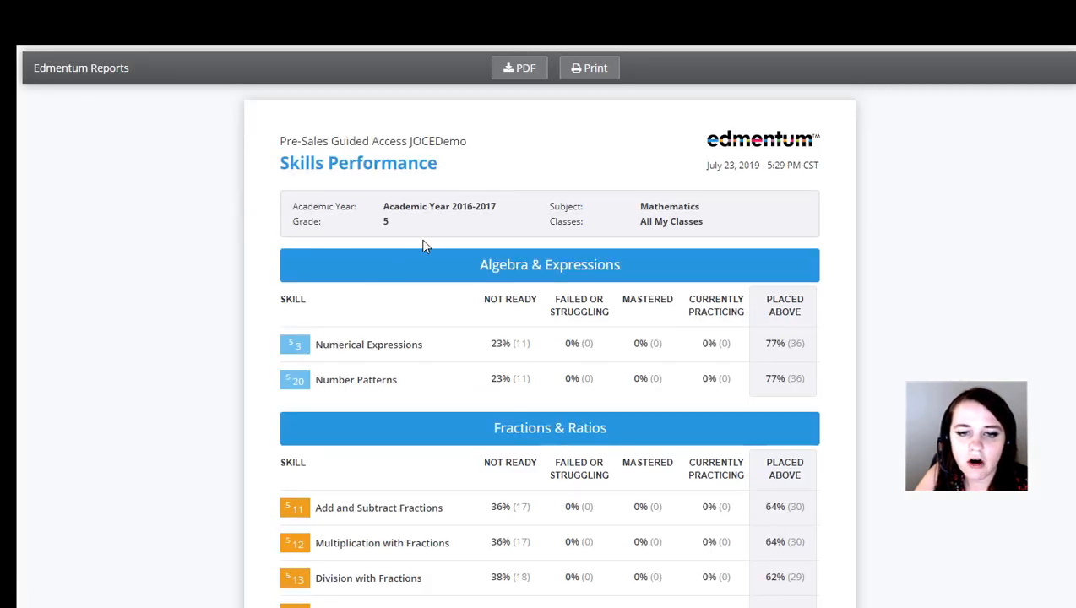
Examine the skill mastery percentages in every domain, from Algebra & Expressions to Numbers & Operations, and close the report
{"action": "scroll", "coordinate": [425, 245], "scroll_direction": "down", "scroll_amount": 6}
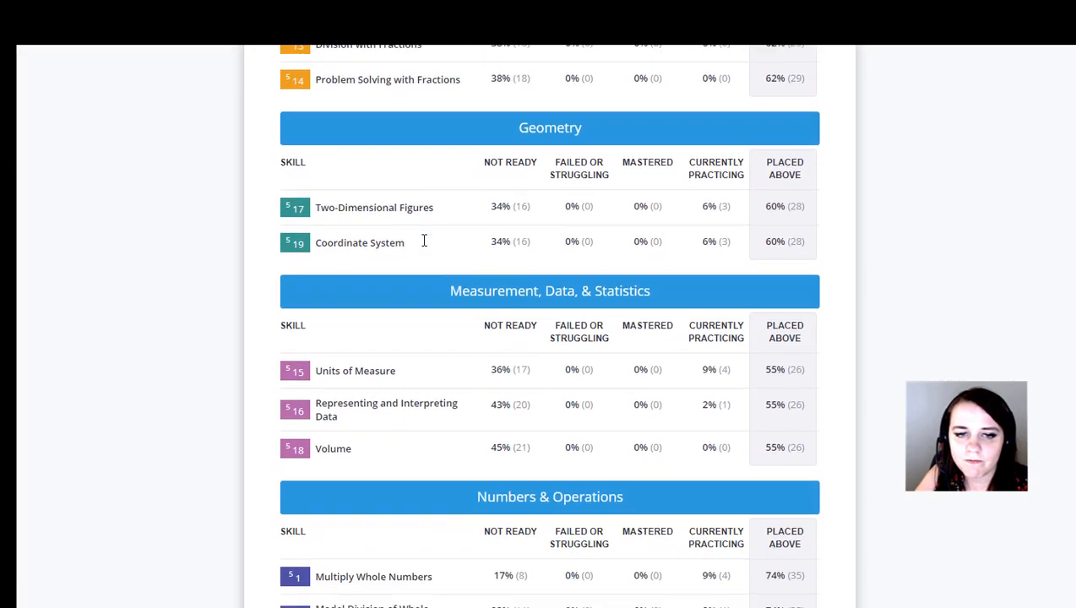
{"action": "scroll", "coordinate": [425, 243], "scroll_direction": "down", "scroll_amount": 4}
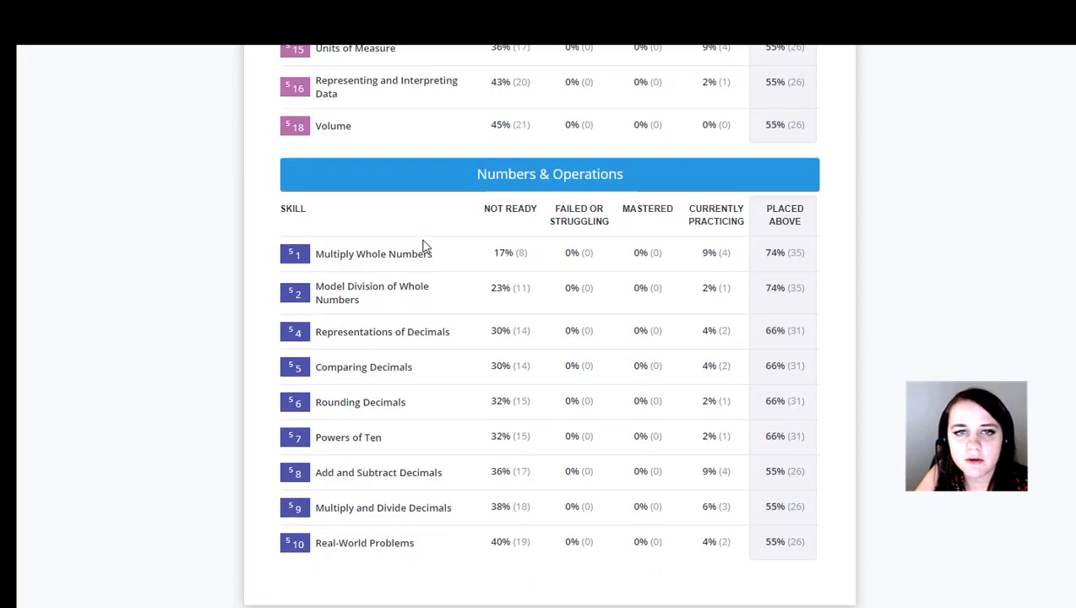
{"action": "scroll", "coordinate": [425, 245], "scroll_direction": "up", "scroll_amount": 10}
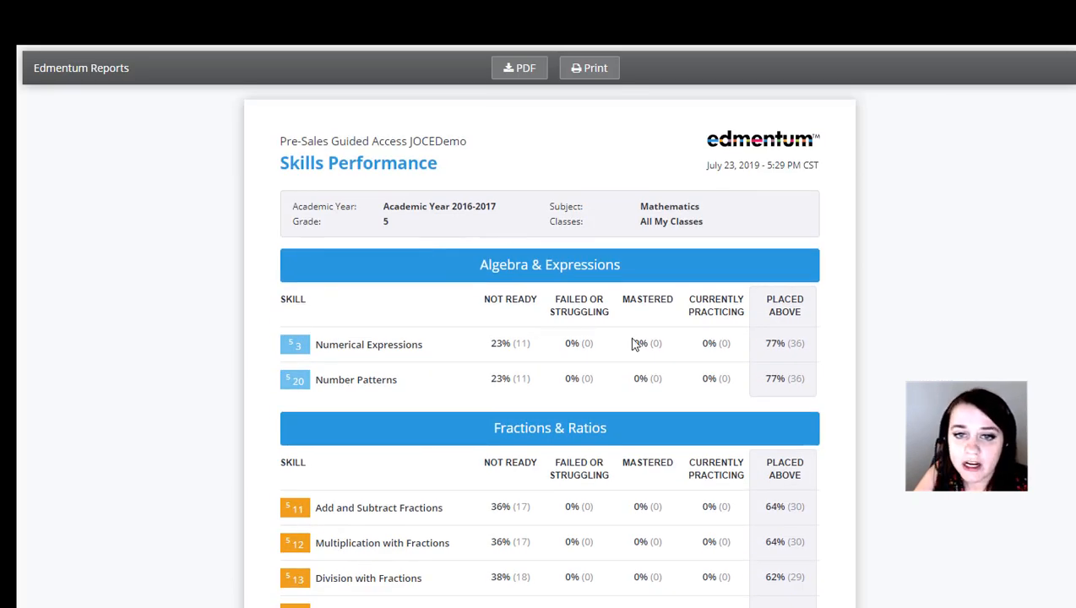
{"action": "scroll", "coordinate": [777, 399], "scroll_direction": "down", "scroll_amount": 9}
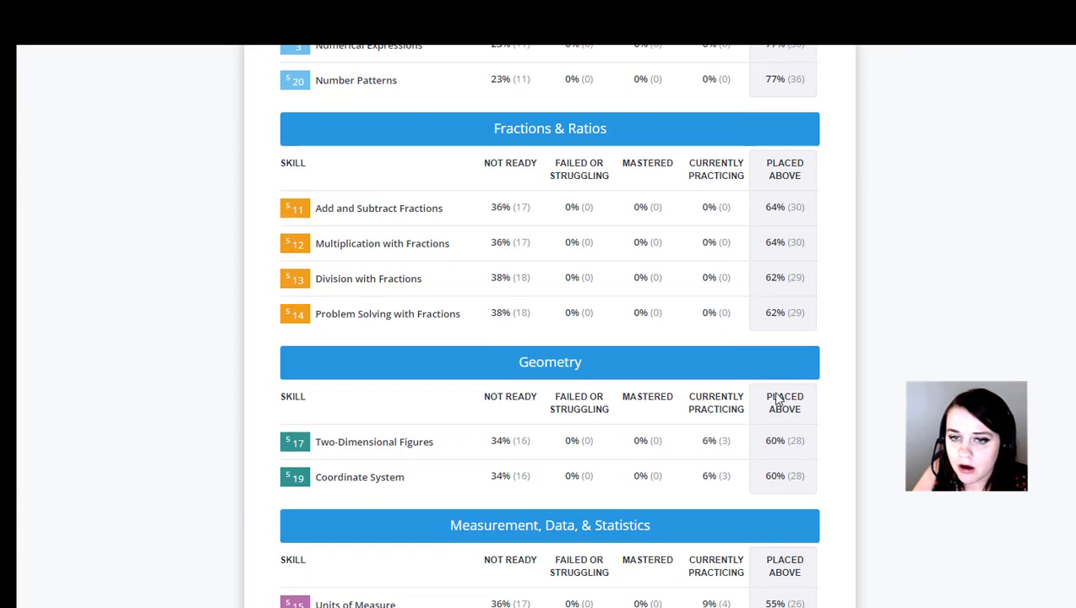
{"action": "scroll", "coordinate": [775, 392], "scroll_direction": "down", "scroll_amount": 1}
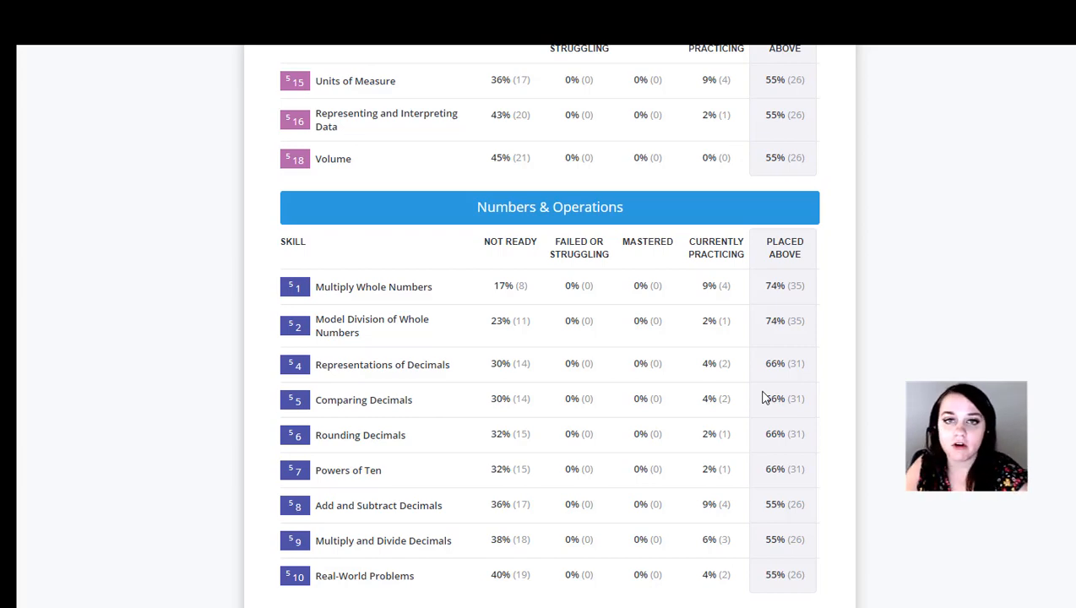
{"action": "scroll", "coordinate": [440, 483], "scroll_direction": "up", "scroll_amount": 10}
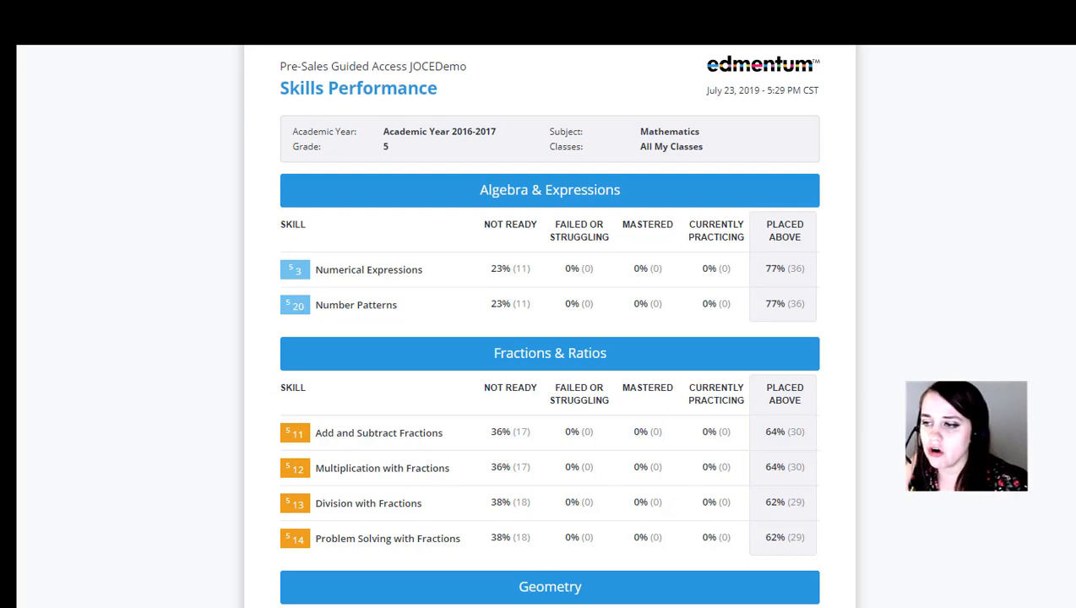
{"action": "scroll", "coordinate": [464, 148], "scroll_direction": "up", "scroll_amount": 2}
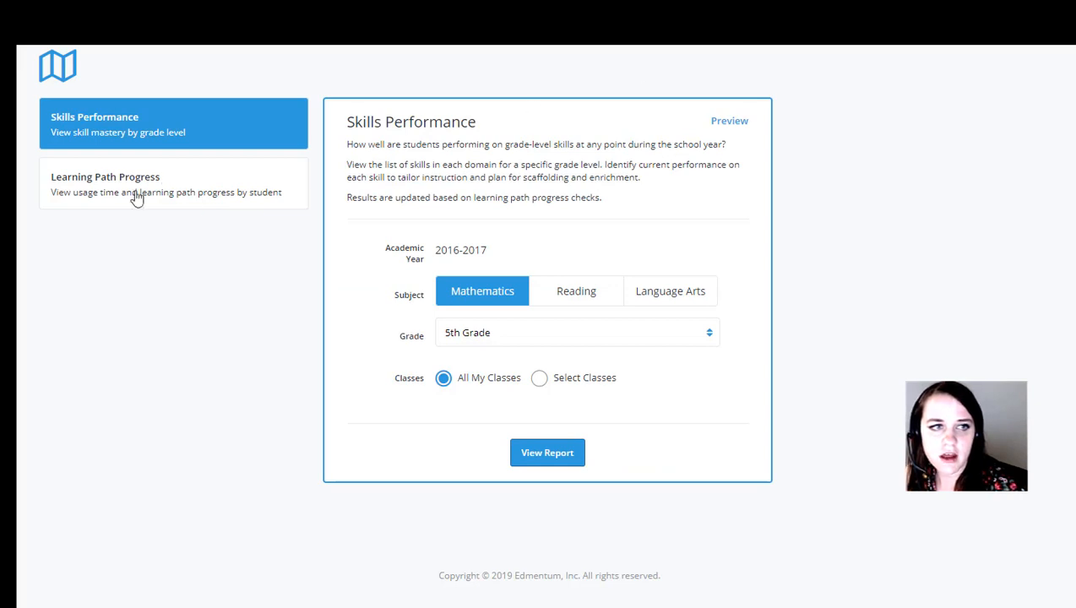
Generate the summary Learning Path Progress report for 2016-2017 Mathematics across all classes
{"action": "left_click", "coordinate": [225, 183]}
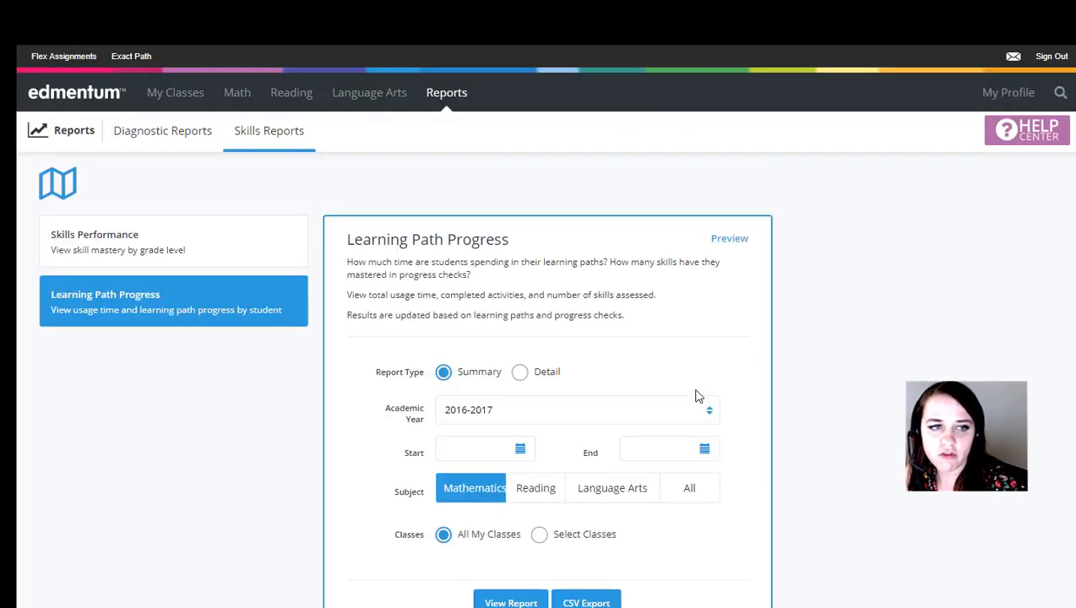
{"action": "scroll", "coordinate": [649, 385], "scroll_direction": "down", "scroll_amount": 2}
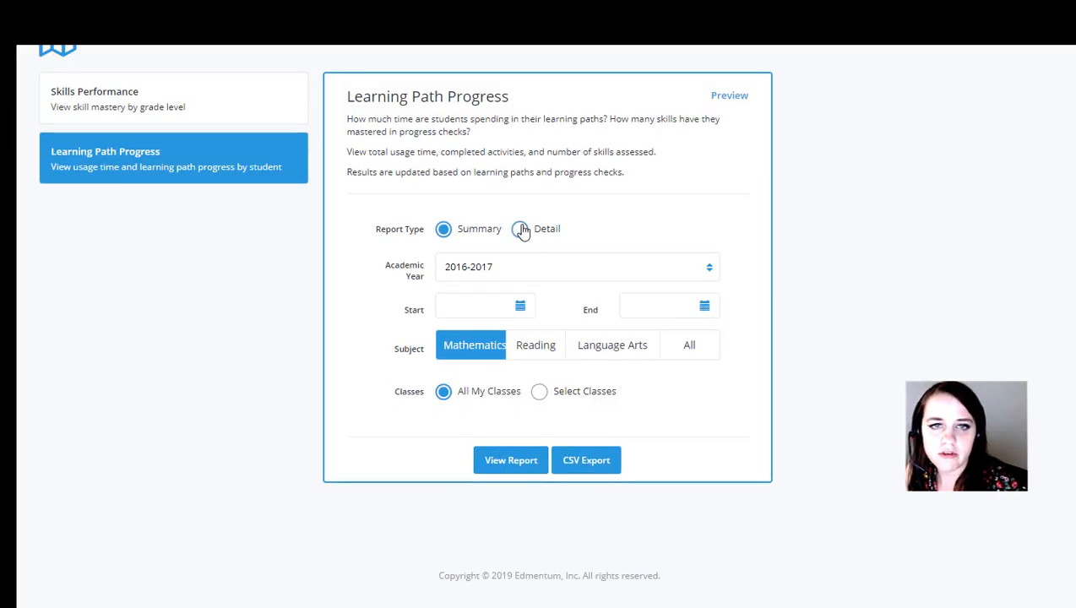
{"action": "left_click", "coordinate": [508, 470]}
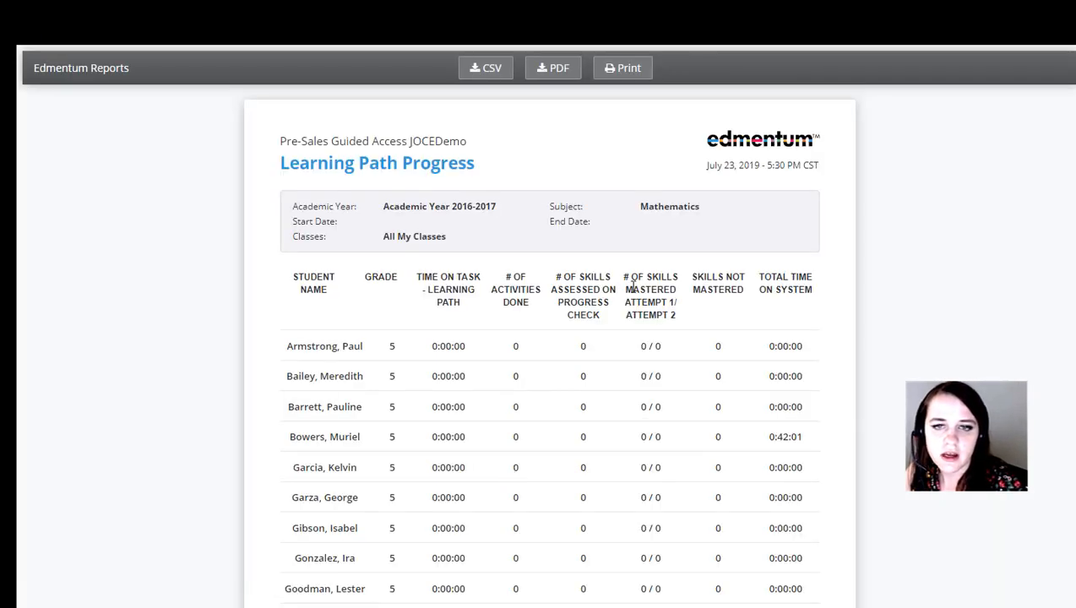
Examine each student's time on task, activities and skills mastered down to the total row, and close the report
{"action": "scroll", "coordinate": [633, 286], "scroll_direction": "down", "scroll_amount": 2}
{"action": "scroll", "coordinate": [634, 286], "scroll_direction": "down", "scroll_amount": 5}
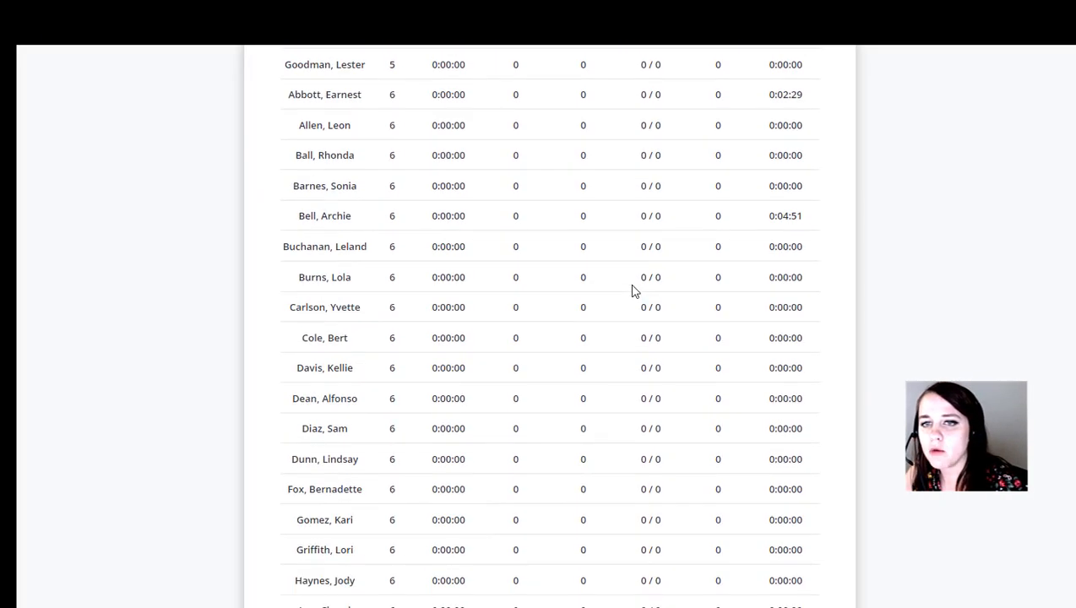
{"action": "scroll", "coordinate": [634, 291], "scroll_direction": "down", "scroll_amount": 4}
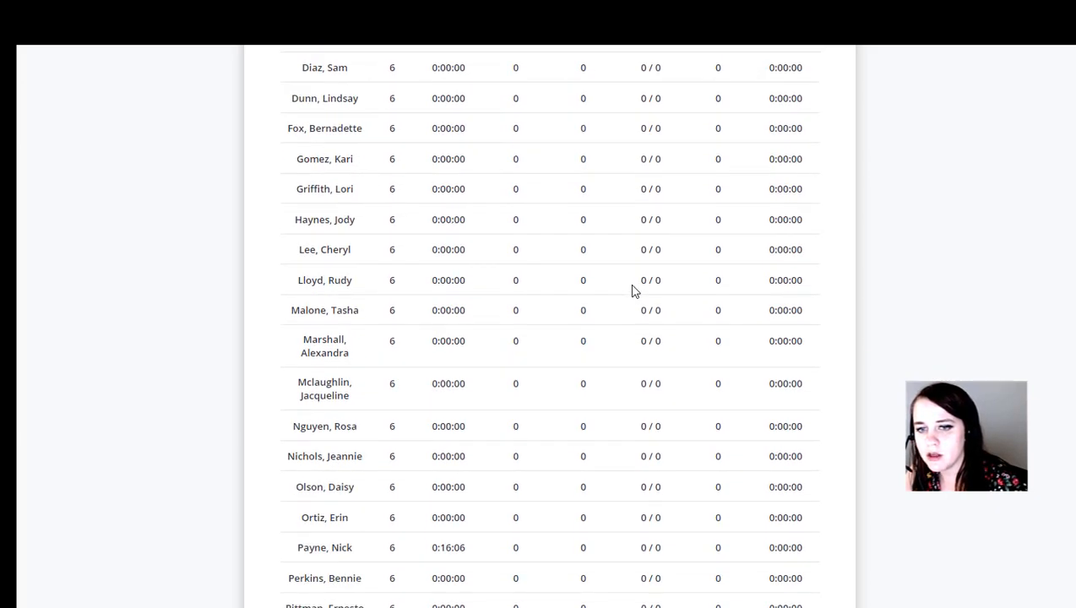
{"action": "scroll", "coordinate": [634, 291], "scroll_direction": "down", "scroll_amount": 5}
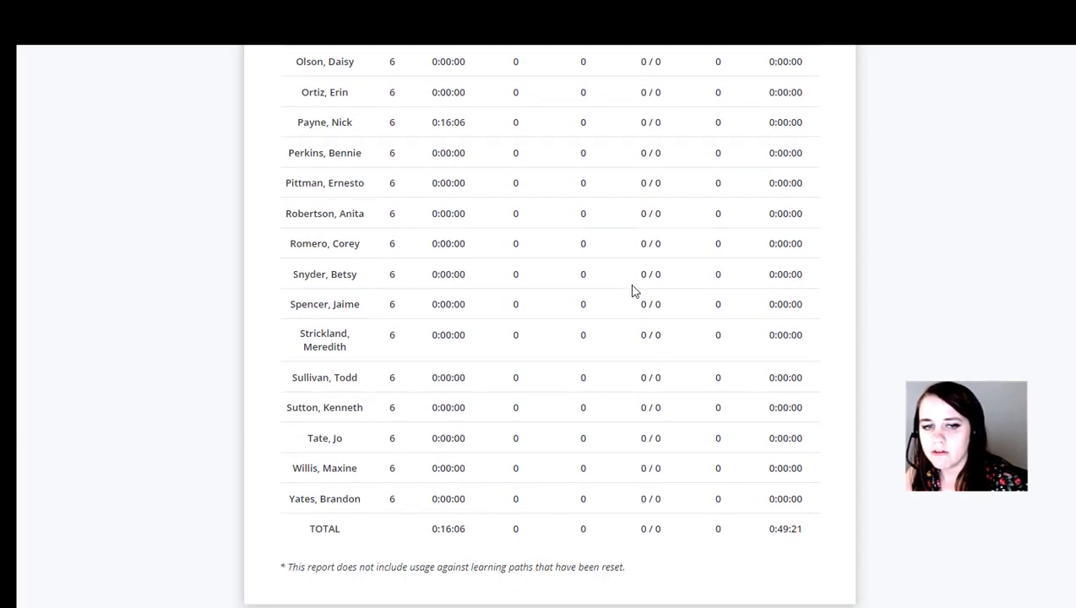
{"action": "scroll", "coordinate": [635, 290], "scroll_direction": "up", "scroll_amount": 4}
{"action": "scroll", "coordinate": [634, 290], "scroll_direction": "up", "scroll_amount": 10}
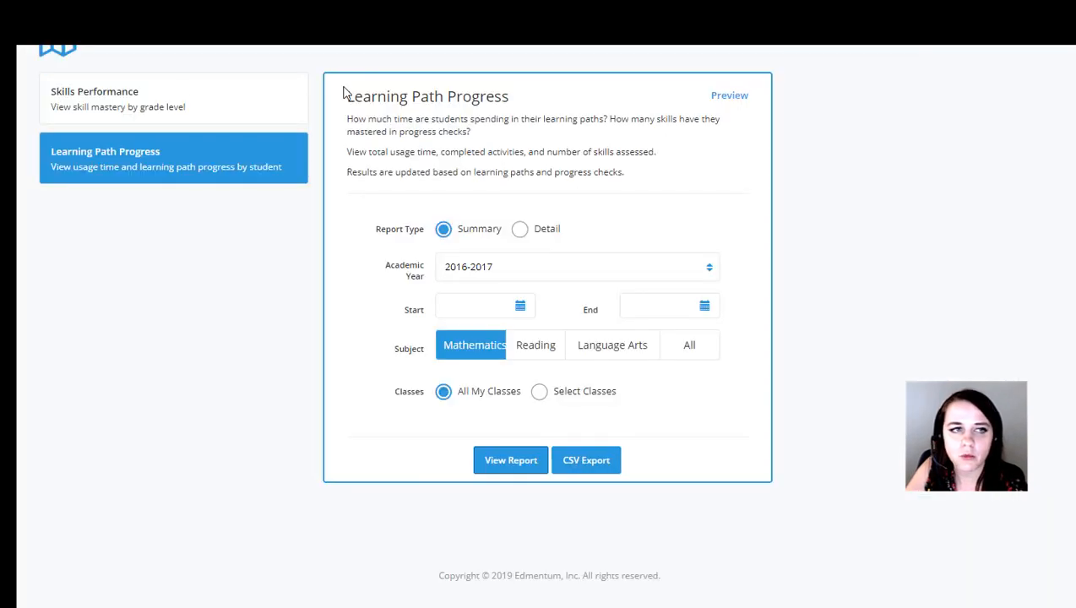
{"action": "scroll", "coordinate": [174, 115], "scroll_direction": "up", "scroll_amount": 2}
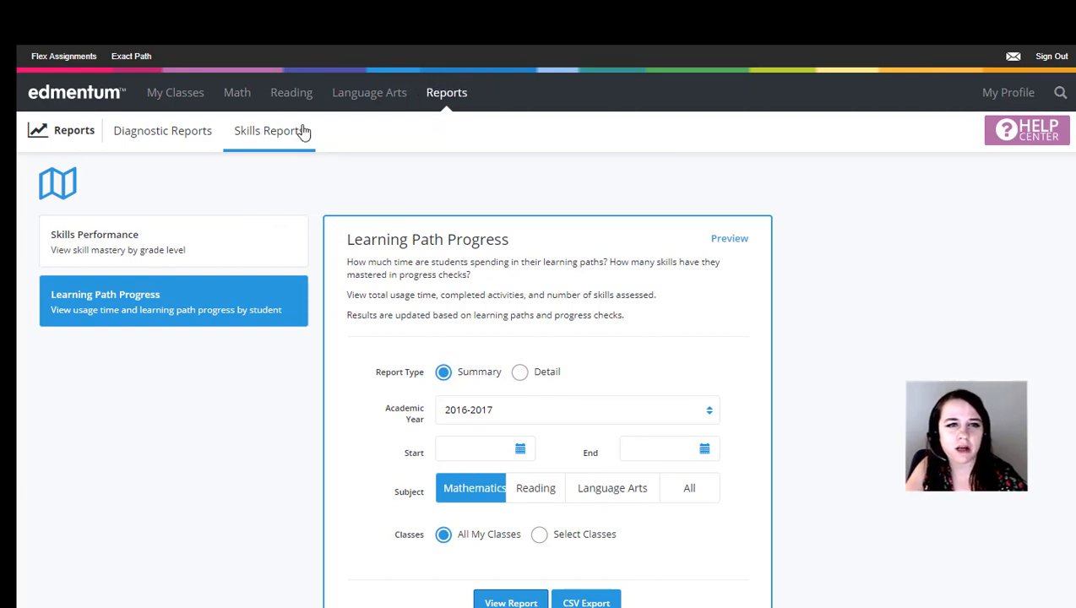
Go to the Math overview and look through the Help Center's What's New, How To/Tours and Resources sections
{"action": "left_click", "coordinate": [248, 102]}
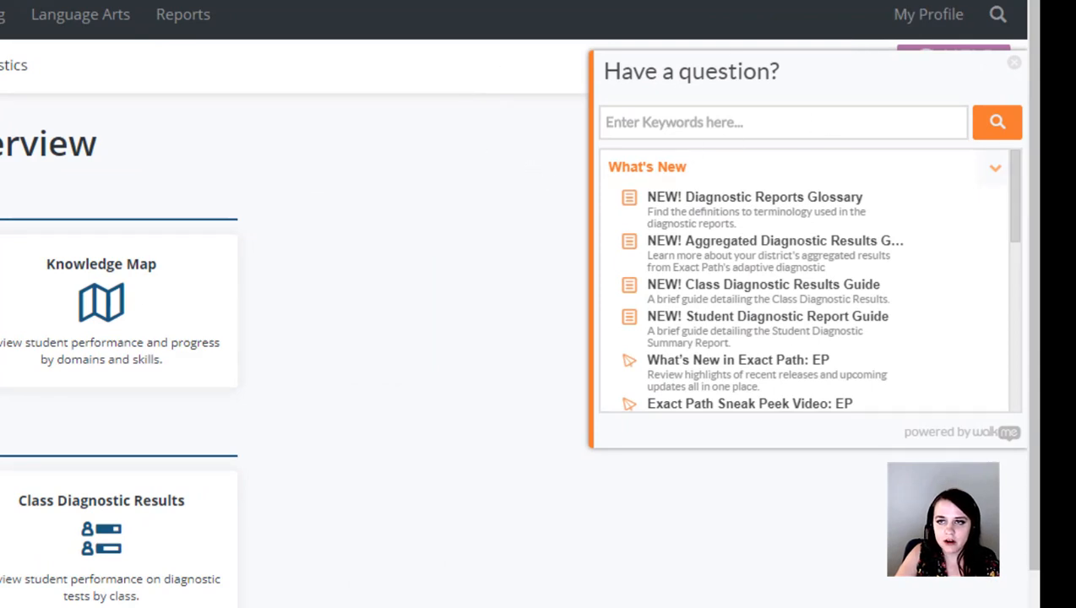
{"action": "left_click", "coordinate": [1015, 64]}
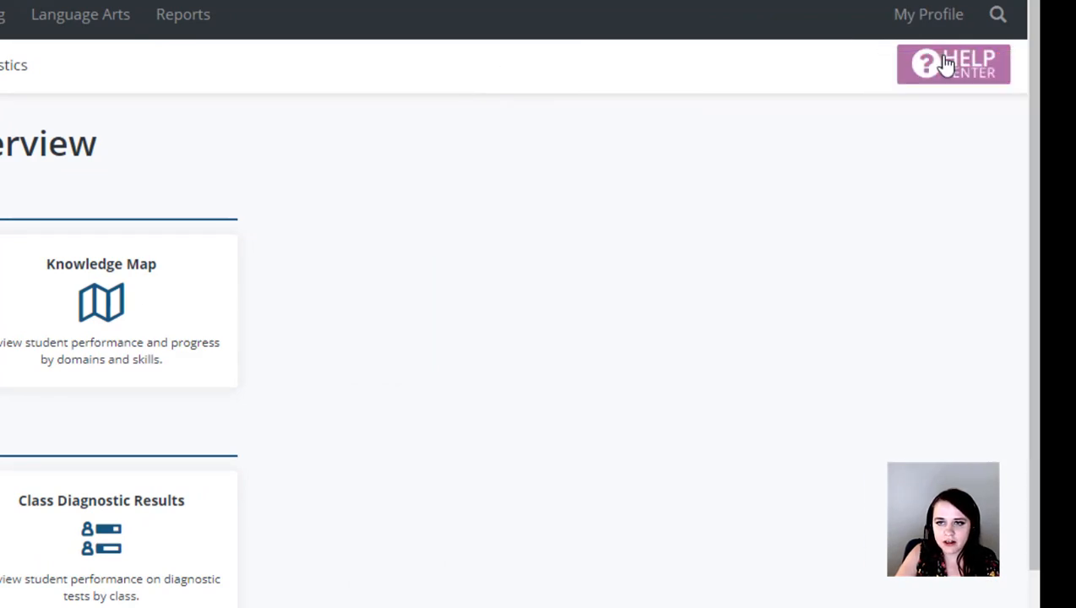
{"action": "left_click", "coordinate": [931, 67]}
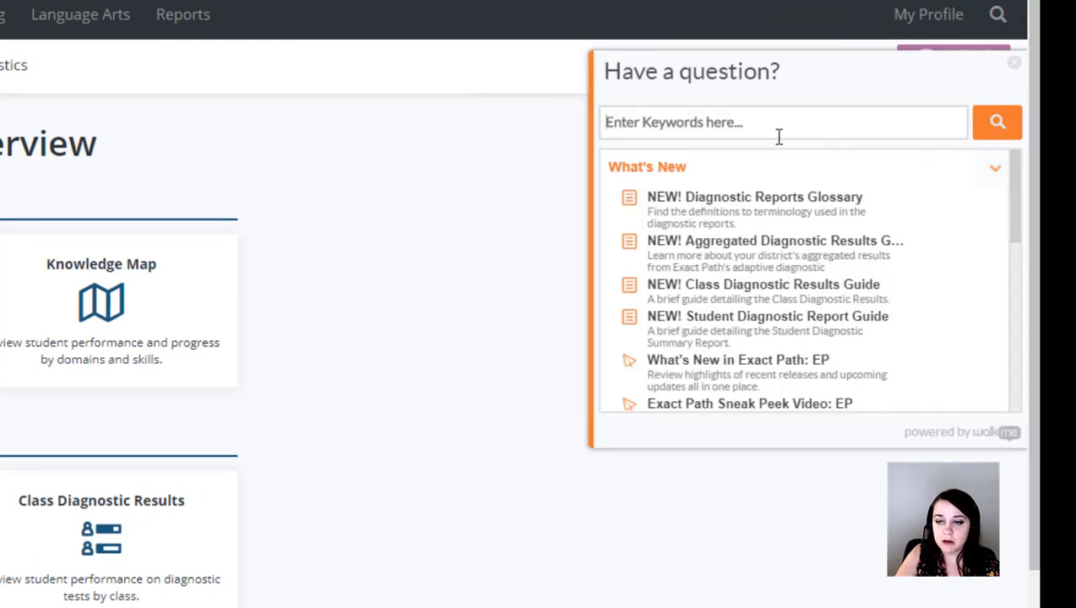
{"action": "scroll", "coordinate": [777, 137], "scroll_direction": "down", "scroll_amount": 2}
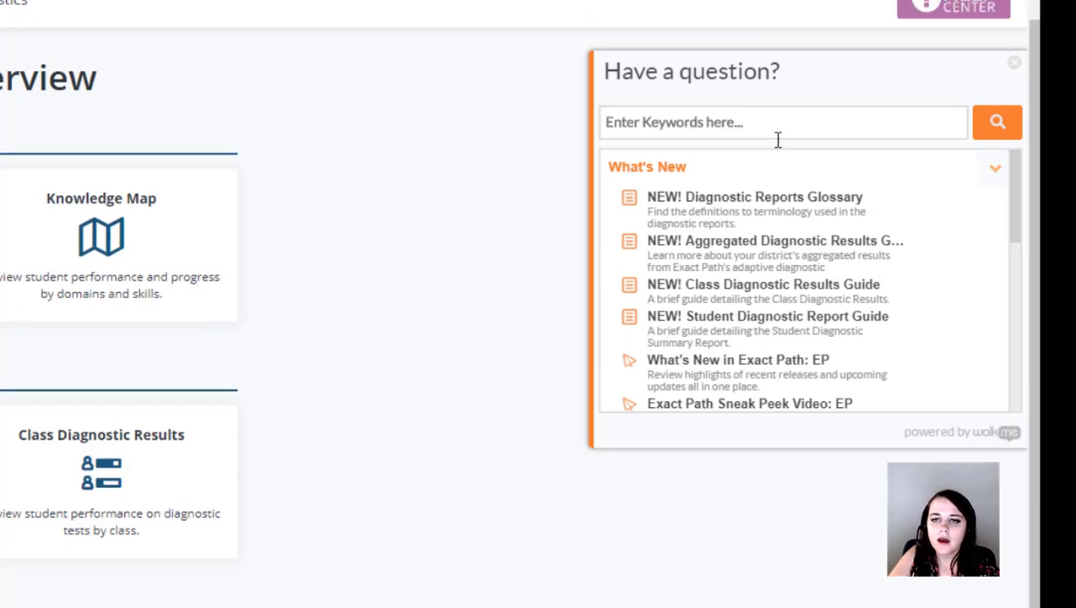
{"action": "scroll", "coordinate": [758, 219], "scroll_direction": "down", "scroll_amount": 3}
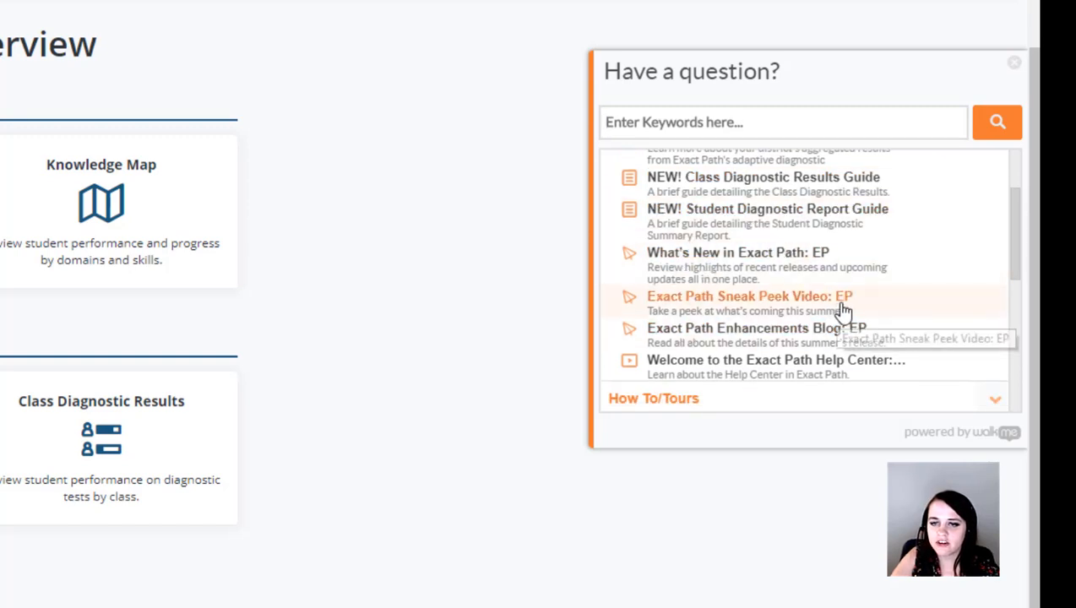
{"action": "scroll", "coordinate": [845, 304], "scroll_direction": "down", "scroll_amount": 5}
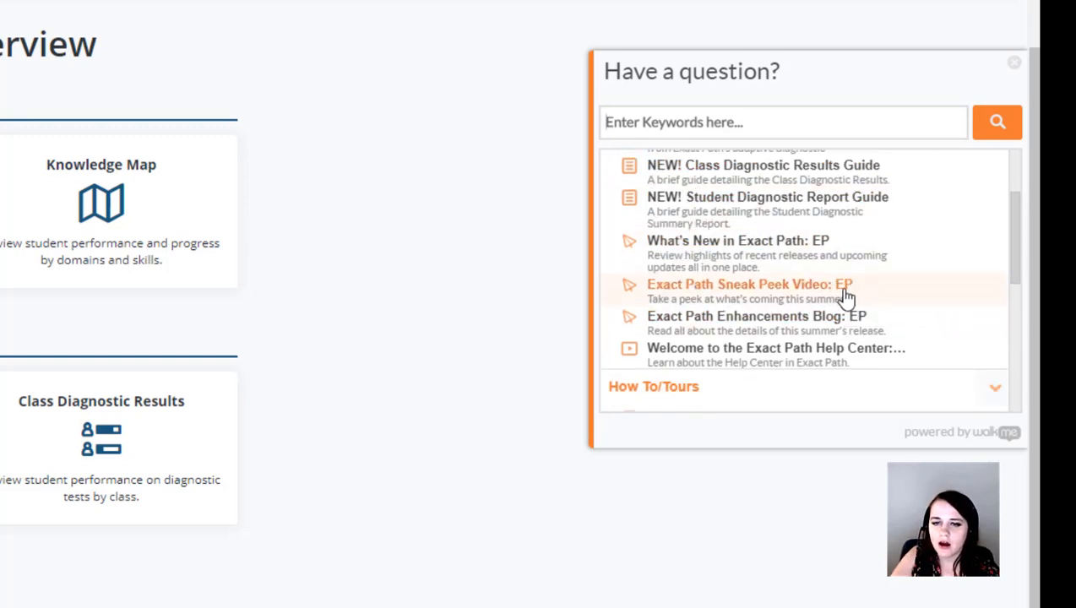
{"action": "scroll", "coordinate": [802, 305], "scroll_direction": "down", "scroll_amount": 5}
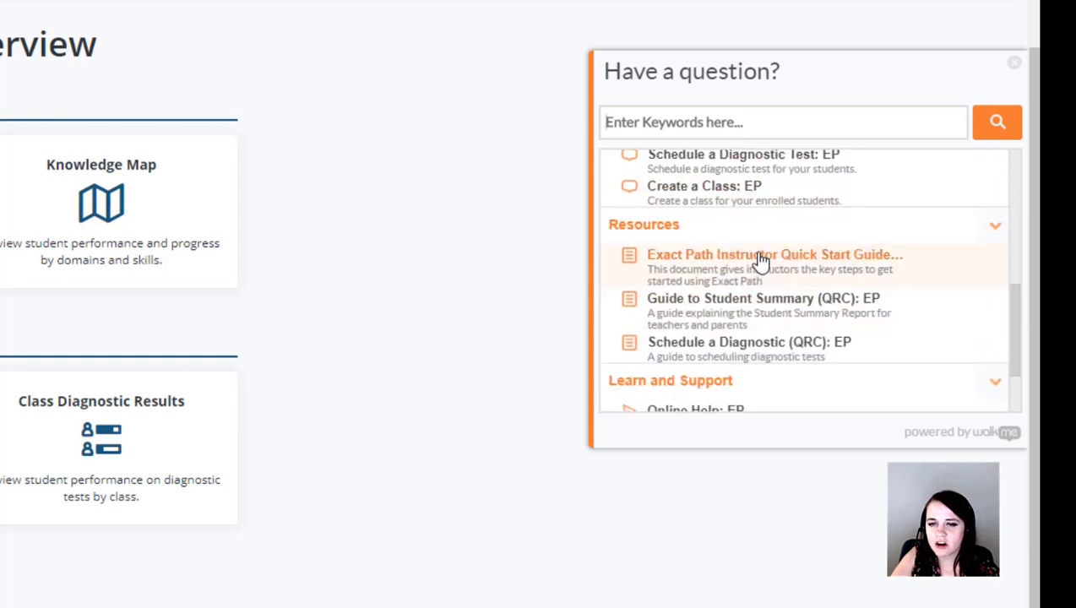
Open the Exact Path support site from the Help Center and review its Getting Started guides and Customer Support contact options
{"action": "scroll", "coordinate": [754, 296], "scroll_direction": "down", "scroll_amount": 3}
{"action": "left_click", "coordinate": [751, 321]}
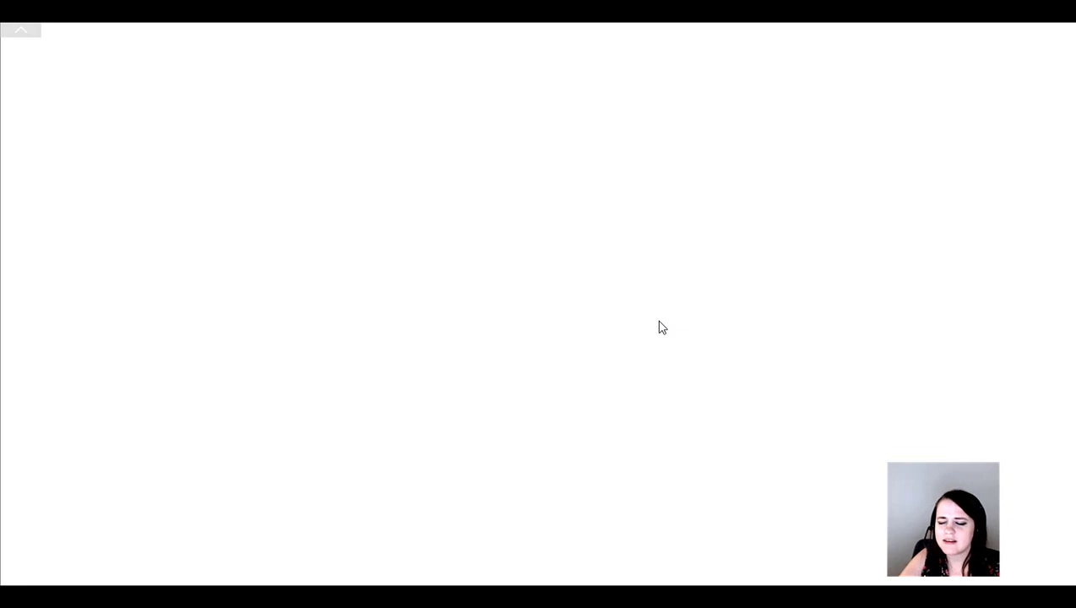
{"action": "scroll", "coordinate": [558, 294], "scroll_direction": "down", "scroll_amount": 4}
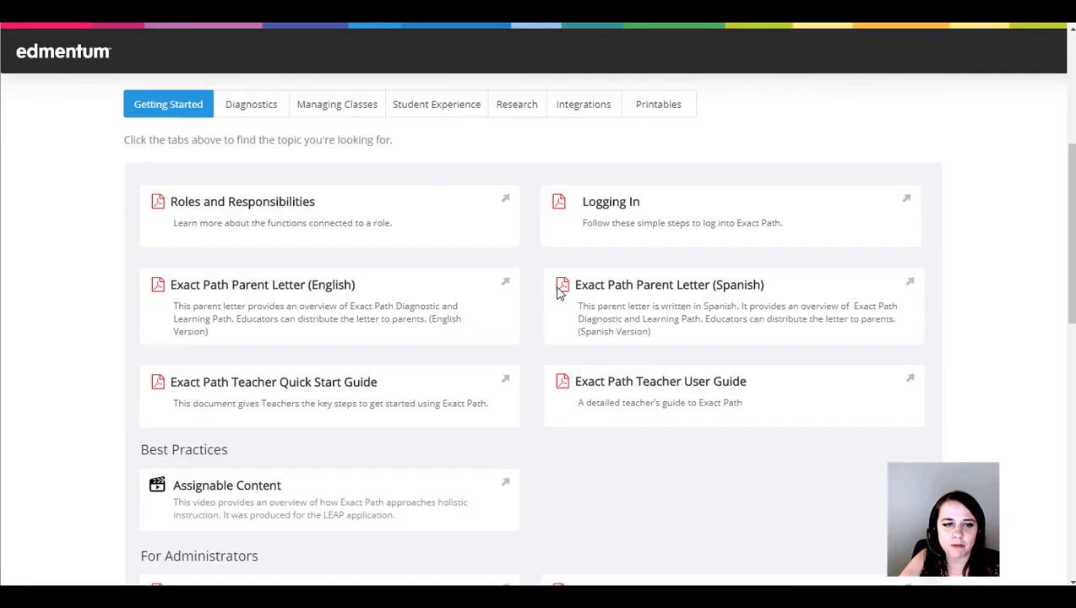
{"action": "scroll", "coordinate": [558, 293], "scroll_direction": "up", "scroll_amount": 5}
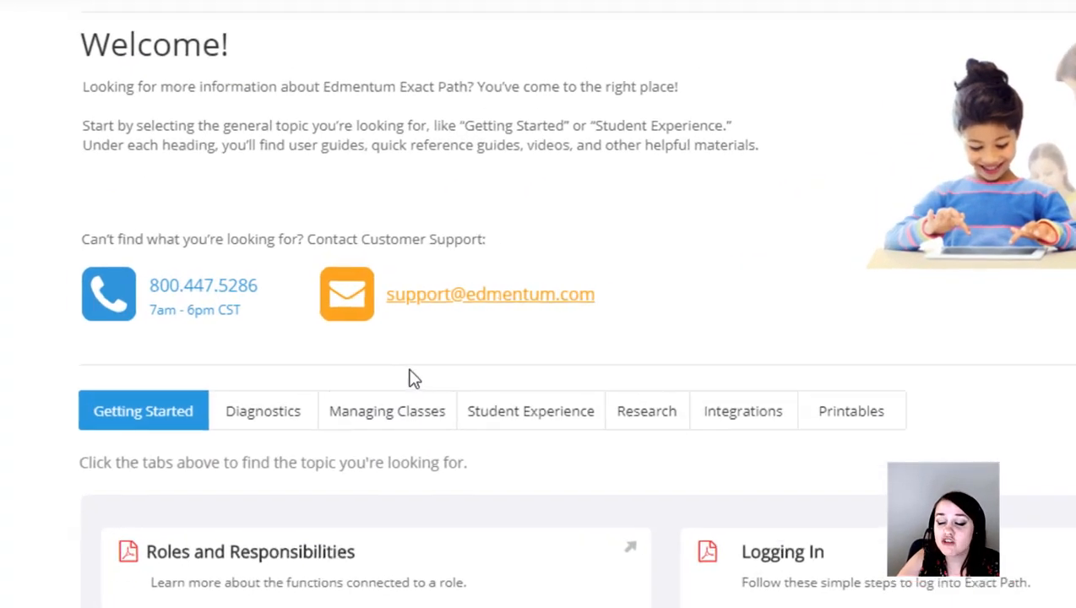